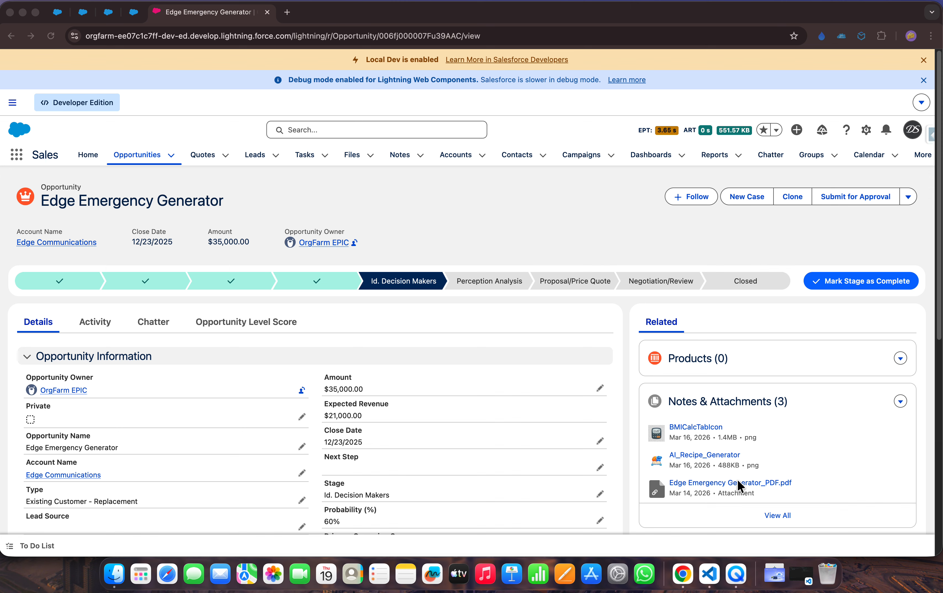
- Review the files under Notes & Attachments on the Edge Emergency Generator opportunity
scroll(736, 479, "down", 3)
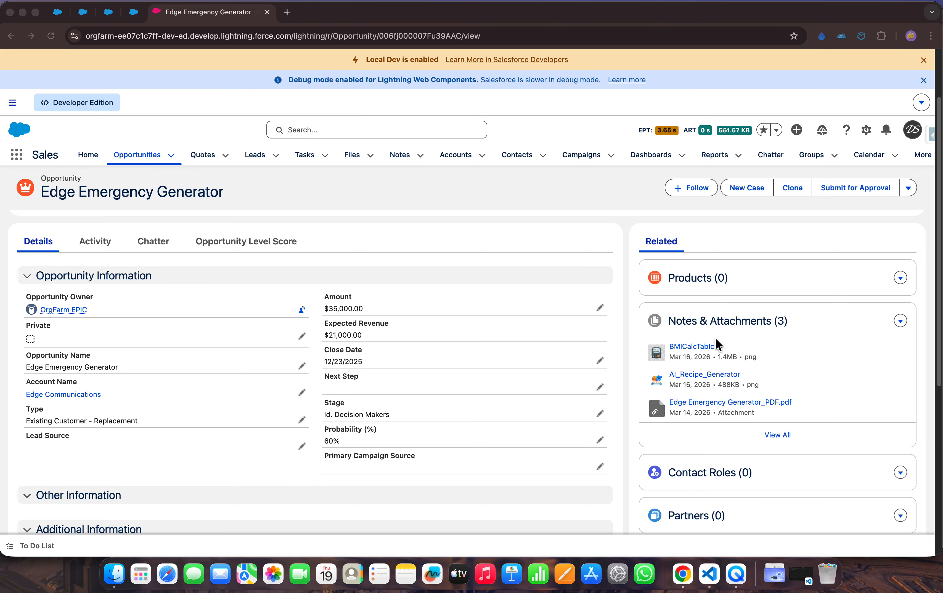
left_click(720, 411)
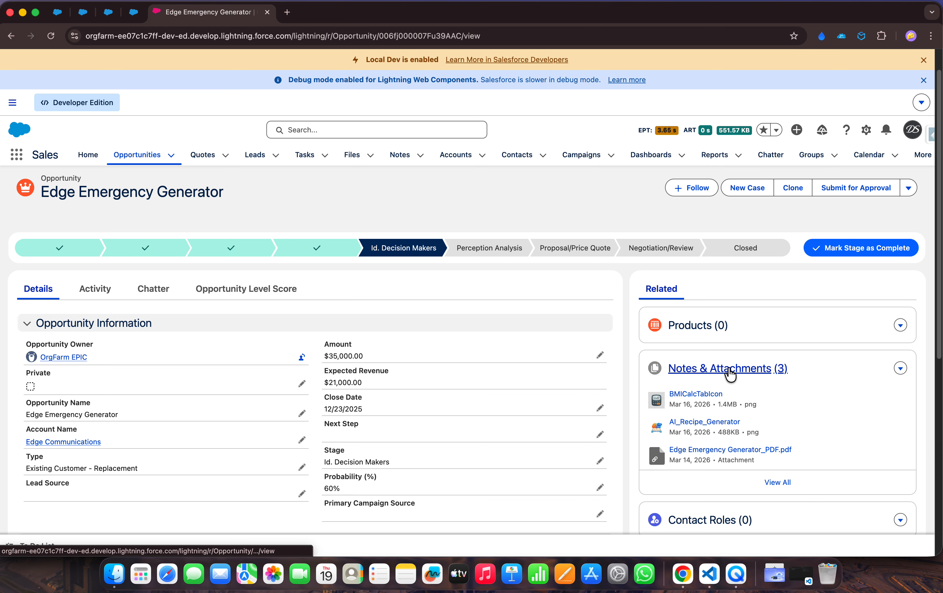
- Open Setup, find the Flows page by searching for "flows", and allow the site to show notifications
left_click(864, 131)
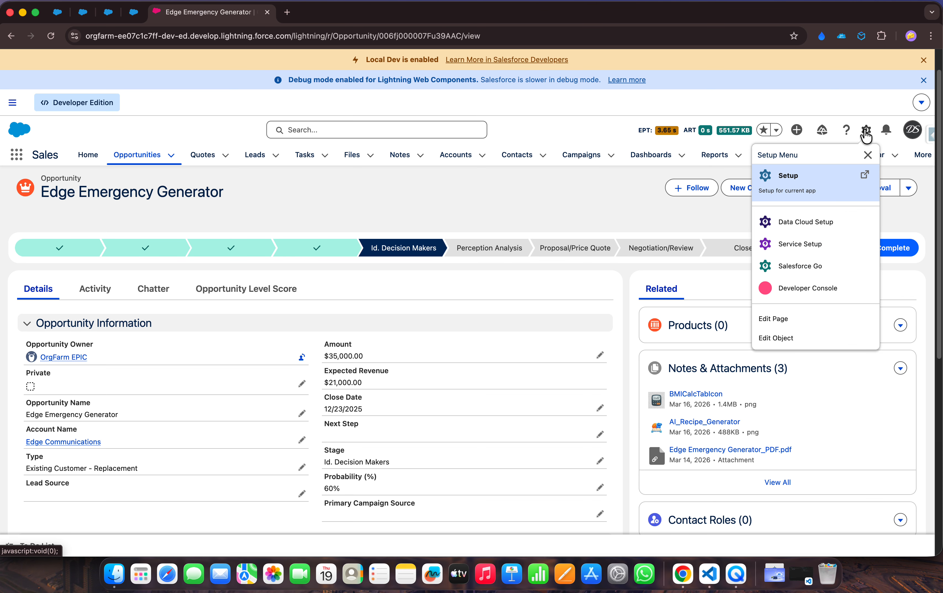
left_click(806, 184)
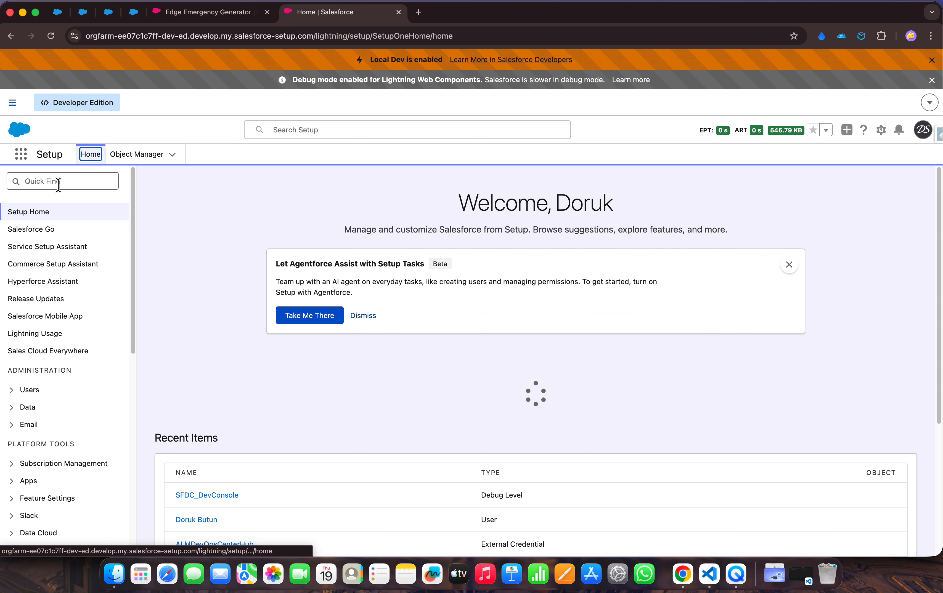
left_click(58, 184)
type("flow")
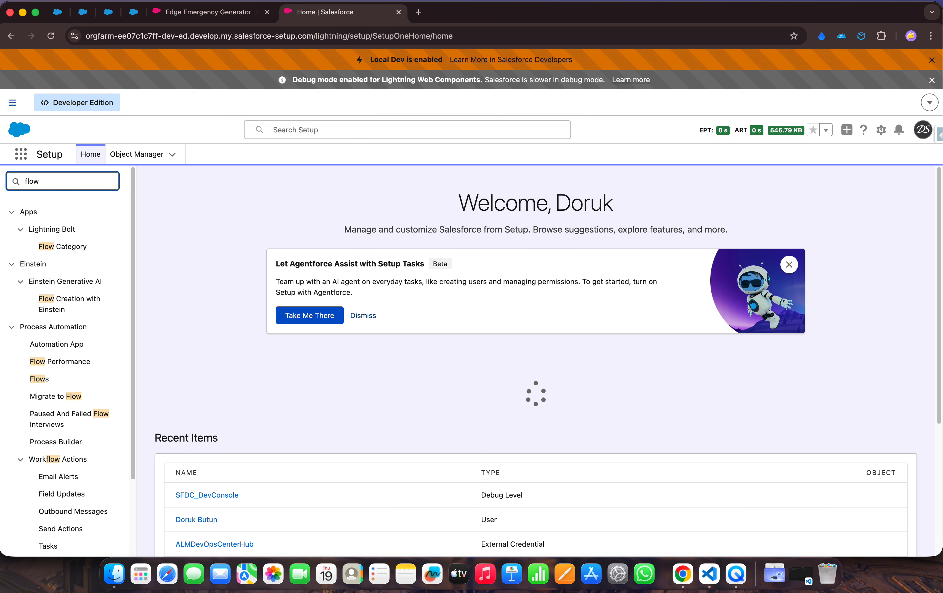
type("s")
left_click(42, 233)
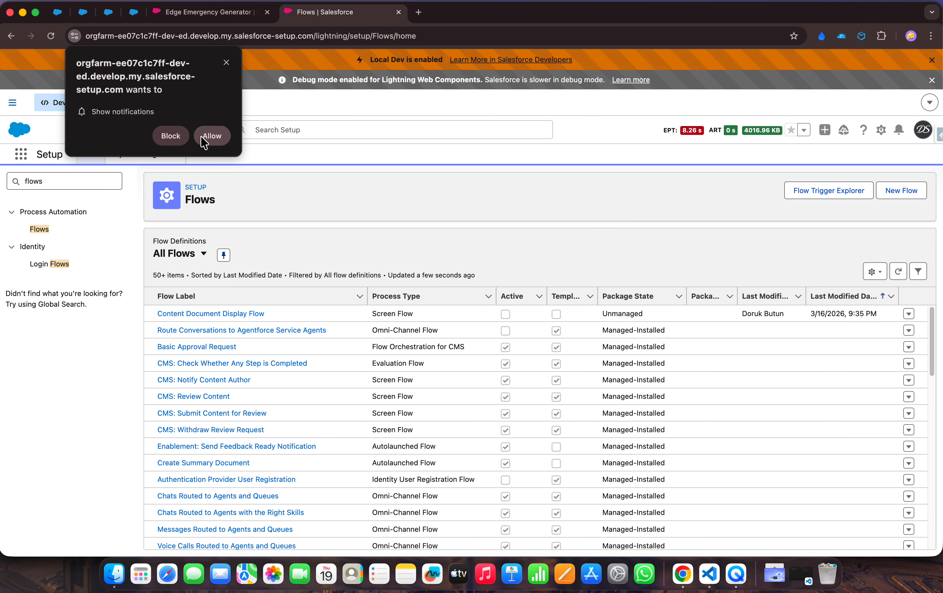
left_click(212, 136)
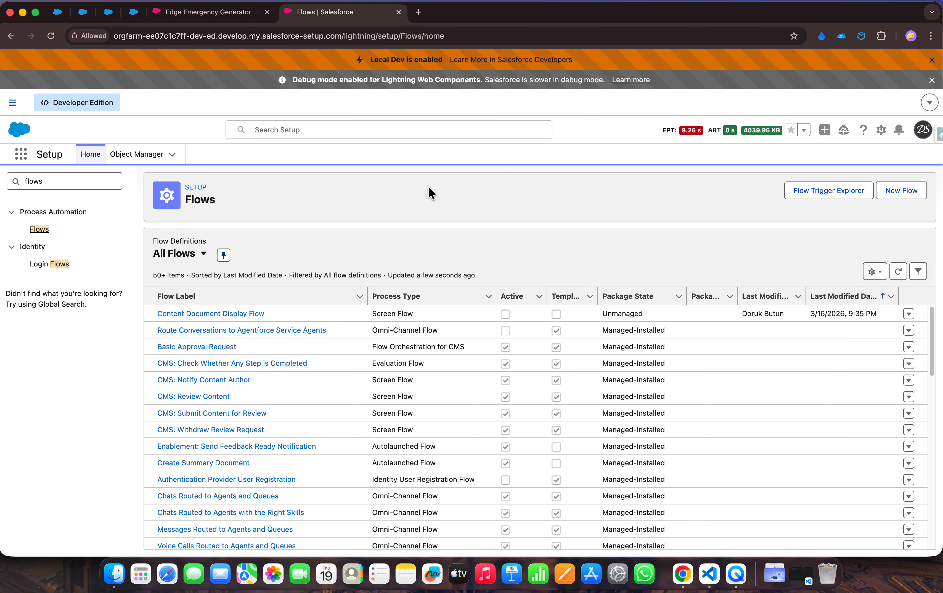
- Create a new flow of the Screen Flow type
left_click(901, 193)
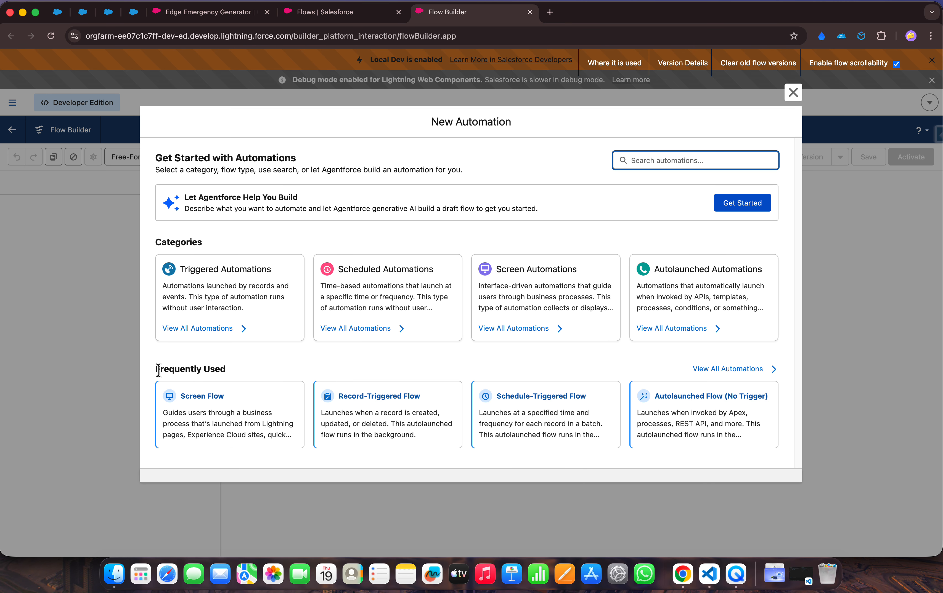
left_click_drag(159, 369, 227, 370)
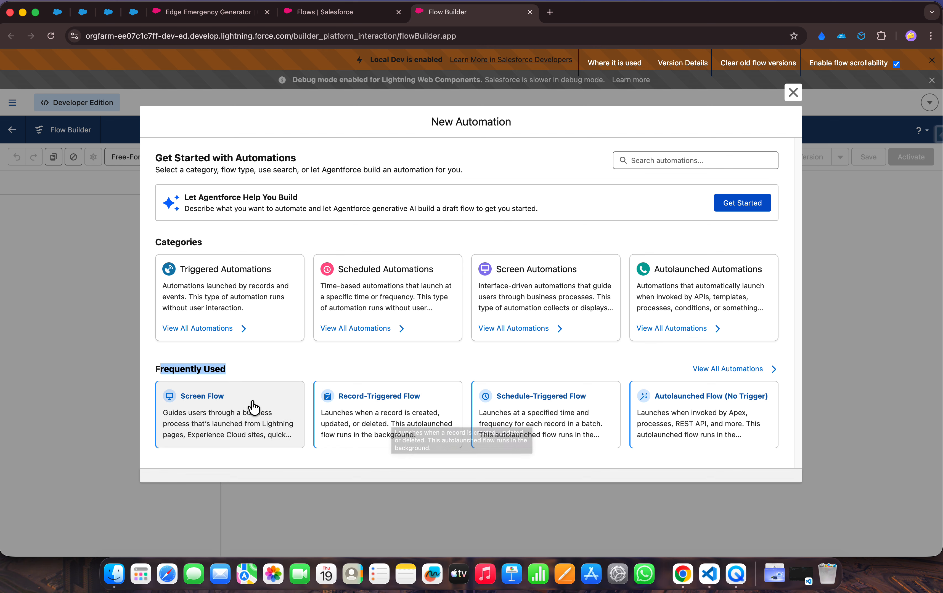
left_click(224, 403)
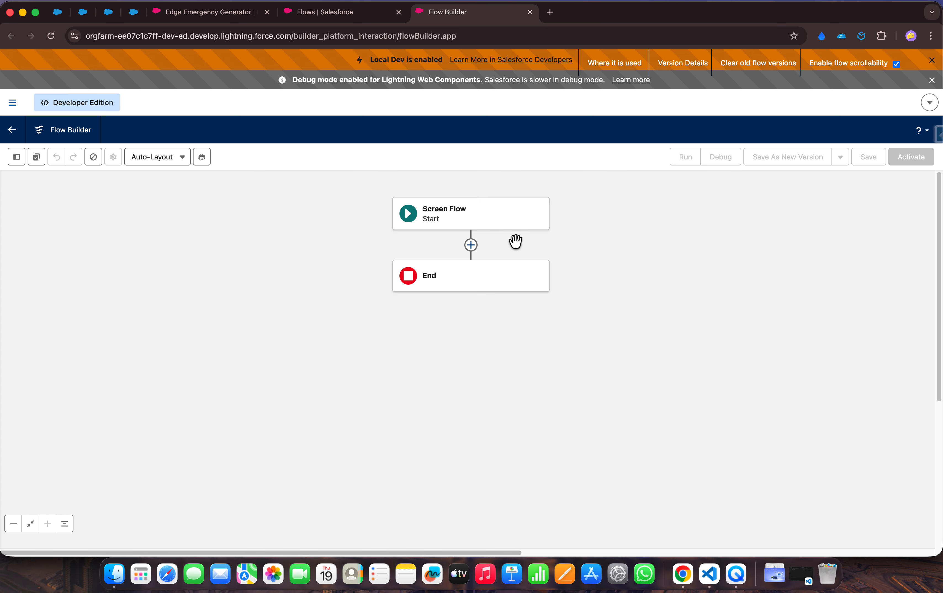
- Add a Get Records element between the start and end of the flow
left_click_drag(507, 248, 446, 242)
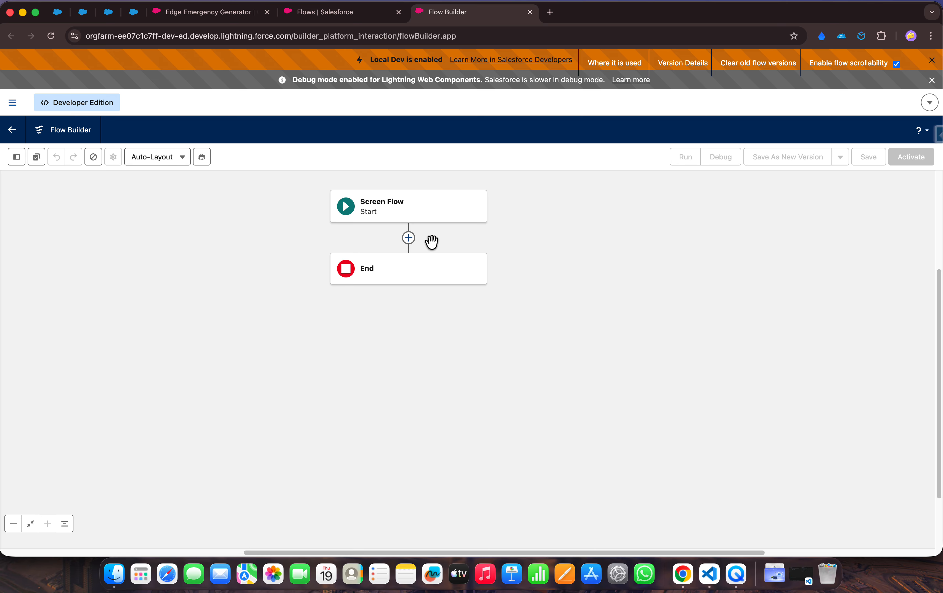
left_click(408, 238)
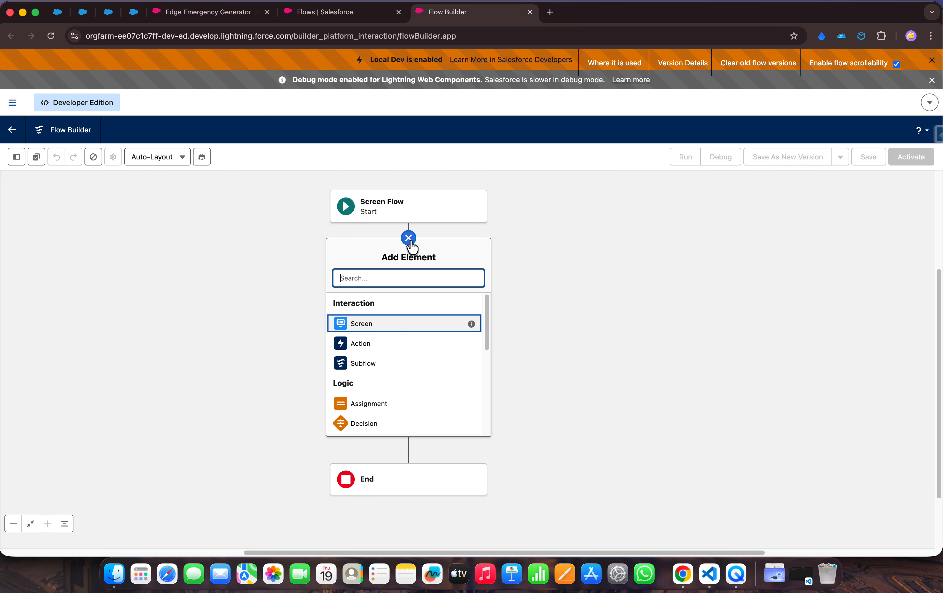
type("get")
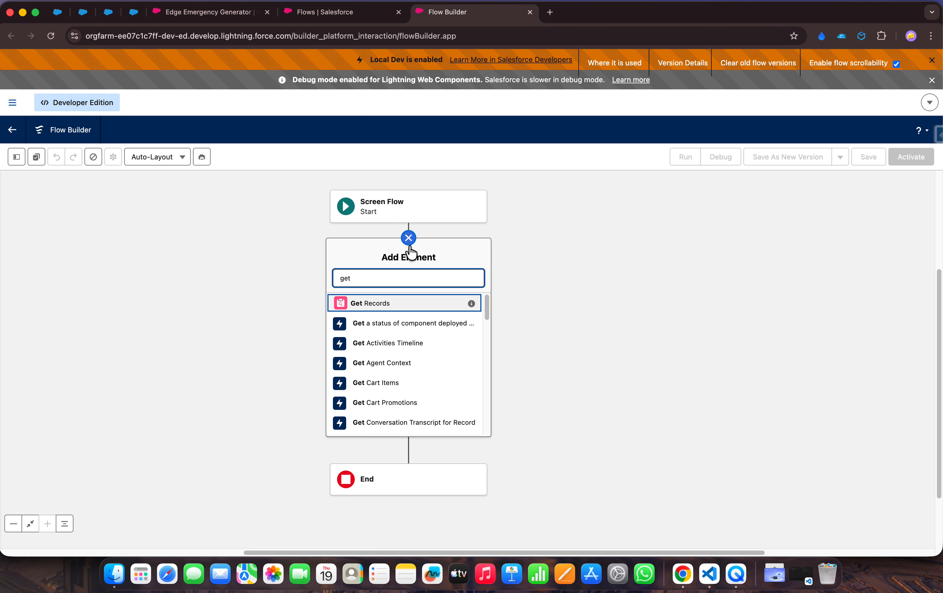
left_click(379, 304)
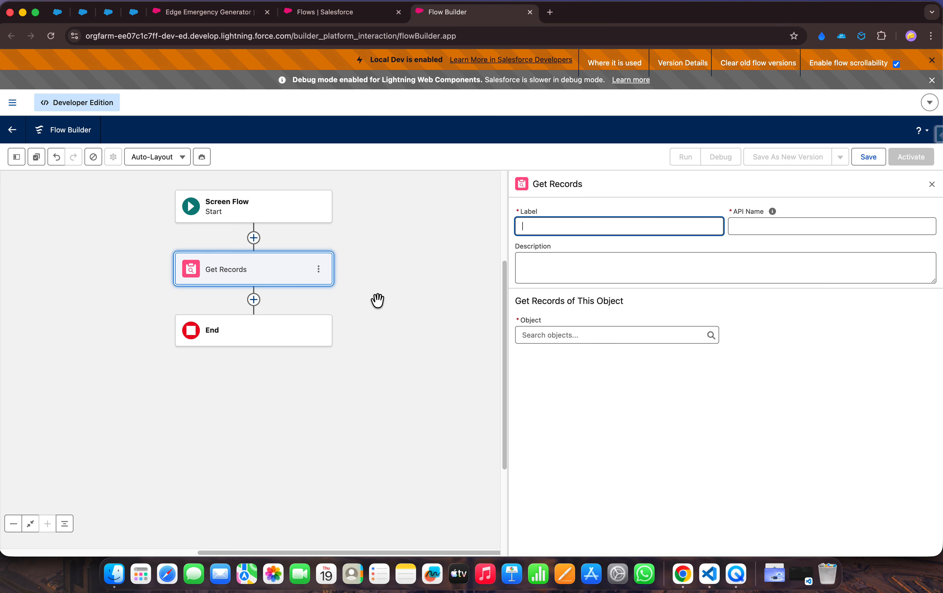
- Check the Edge Emergency Generator opportunity, and label the Get Records element "Get Content Document Link Record"
left_click(218, 12)
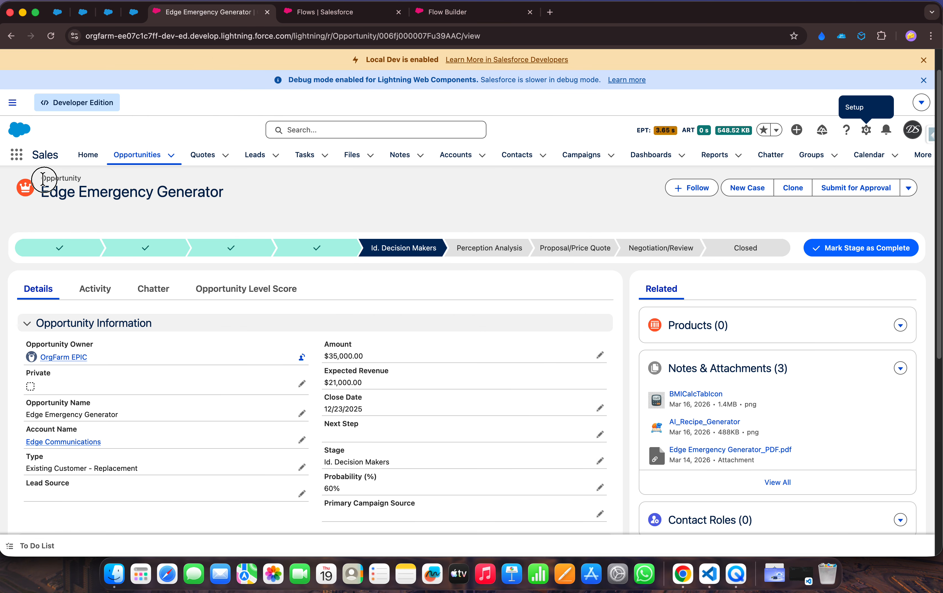
left_click_drag(43, 180, 227, 193)
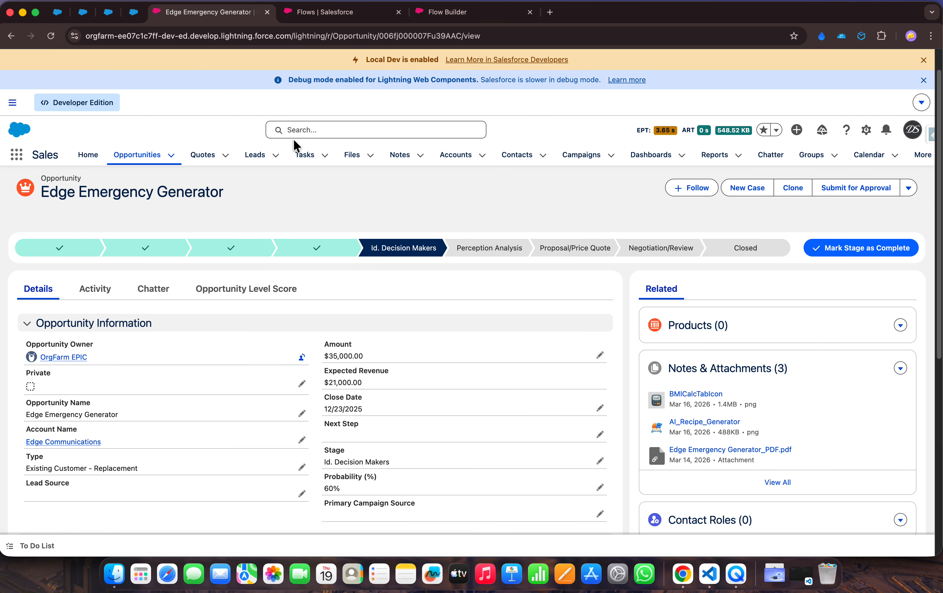
left_click(448, 12)
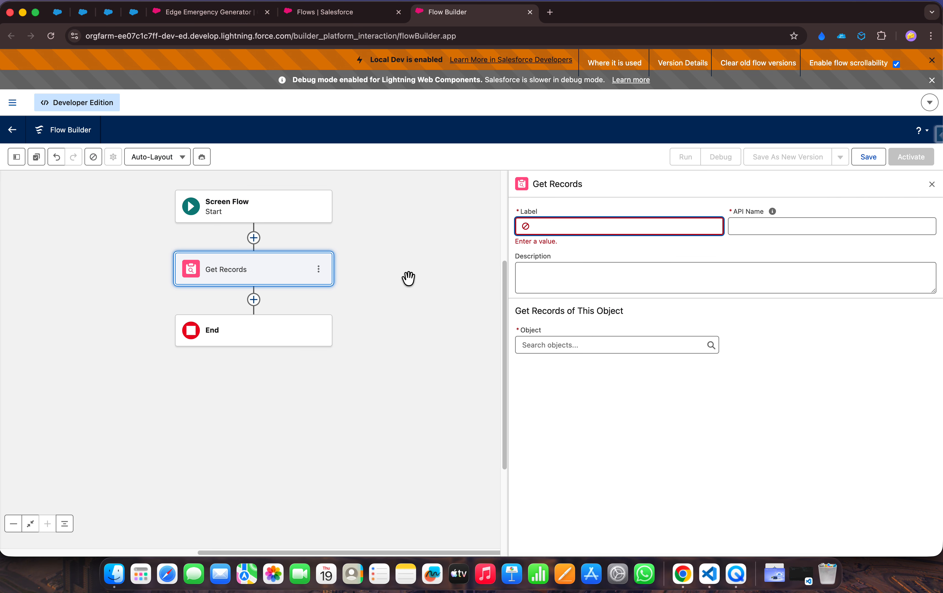
type("Get Content Document Link Record")
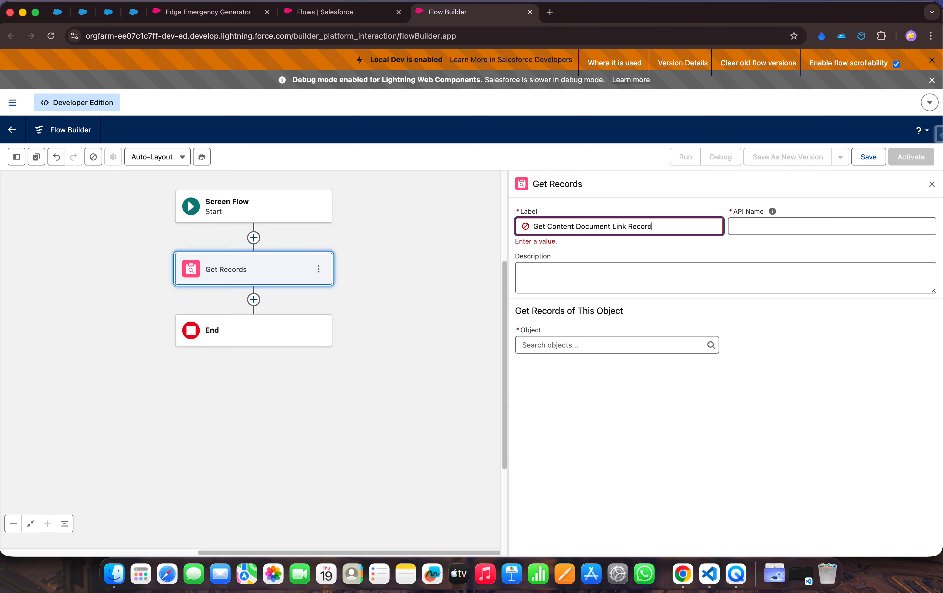
left_click_drag(551, 227, 626, 227)
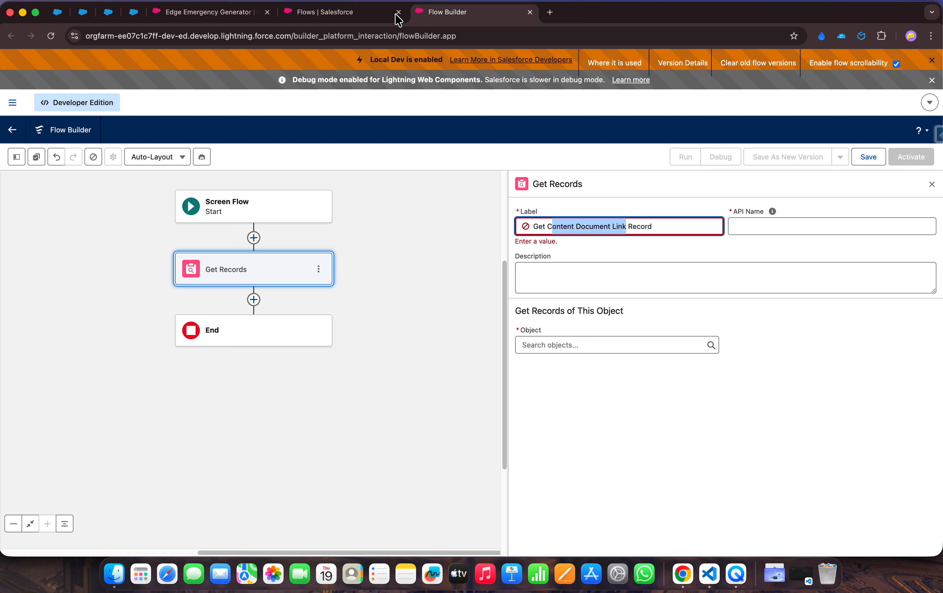
- Review the Edge Emergency Generator opportunity record and the recent opportunities, and return to the flow
left_click(223, 17)
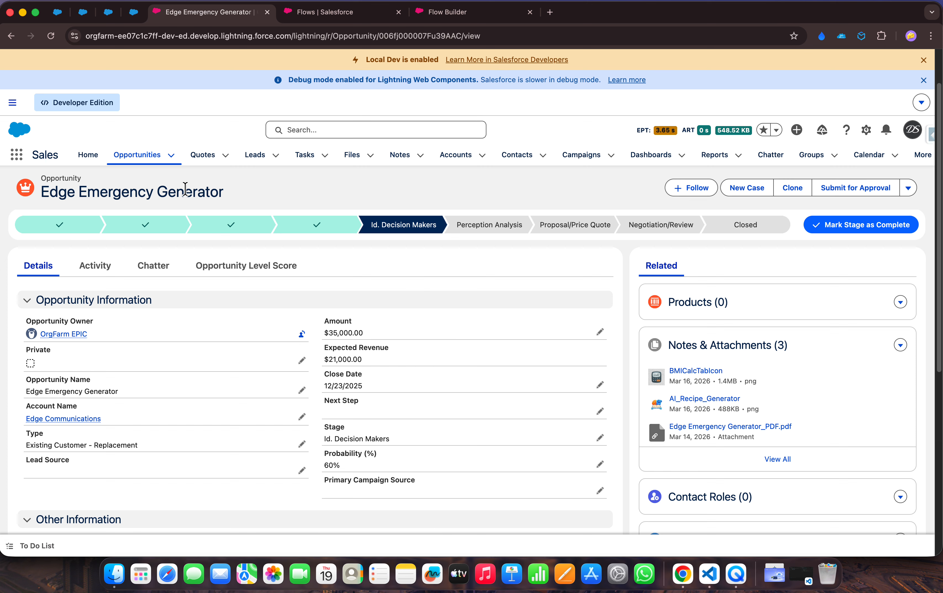
left_click(171, 156)
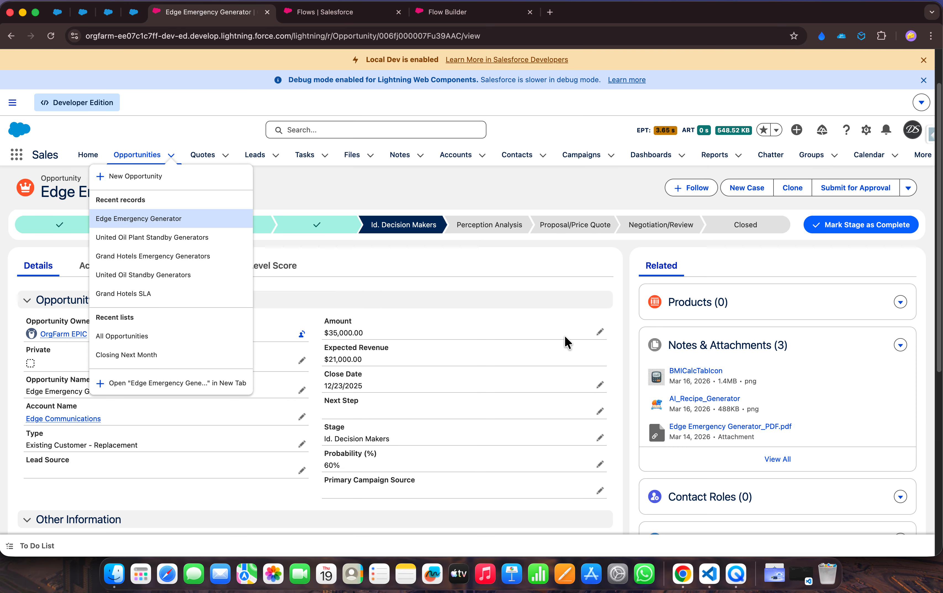
left_click(435, 11)
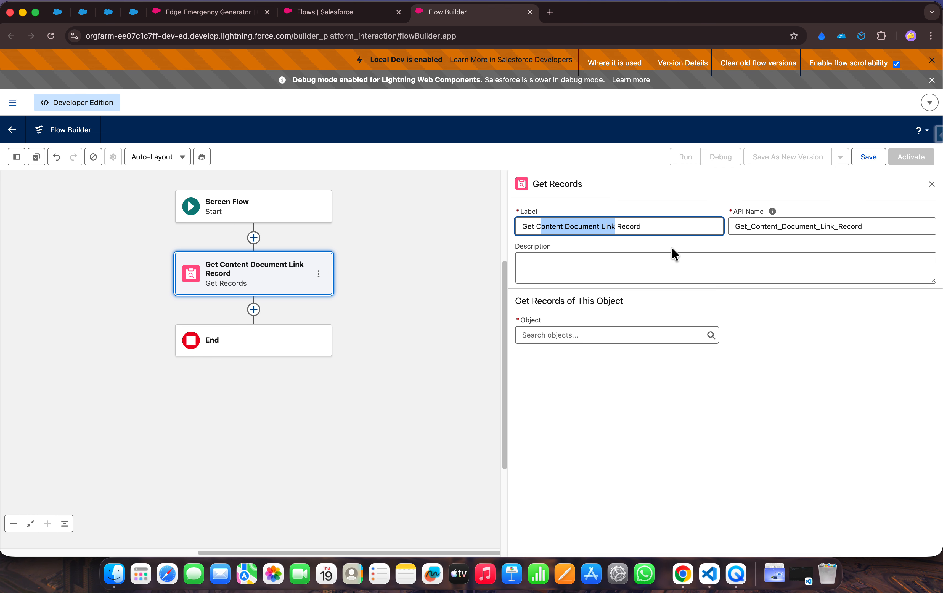
- Describe the Get Records element as "fetches all the content document link records from the current opportunity"
left_click(671, 265)
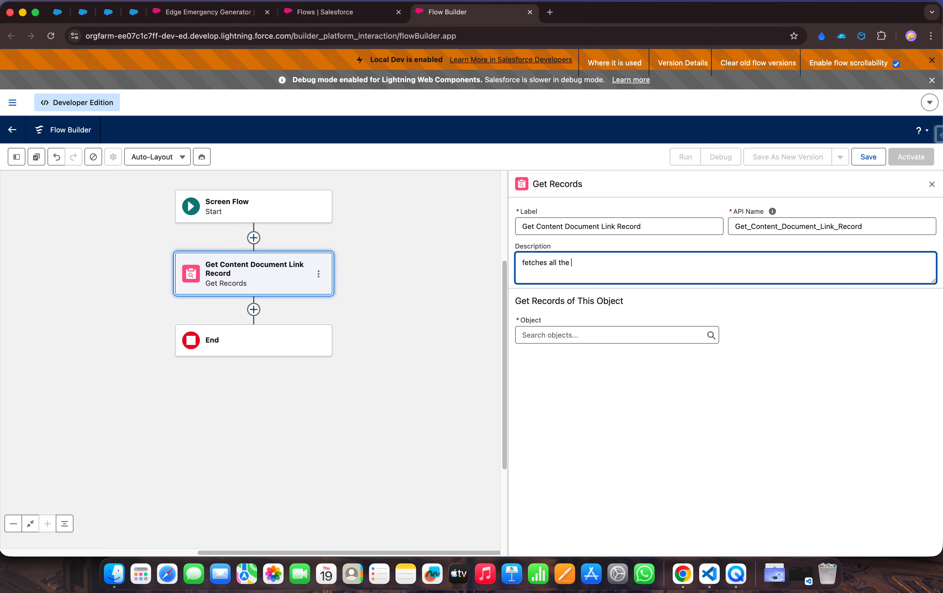
type("fetches all the content document link records from the curren")
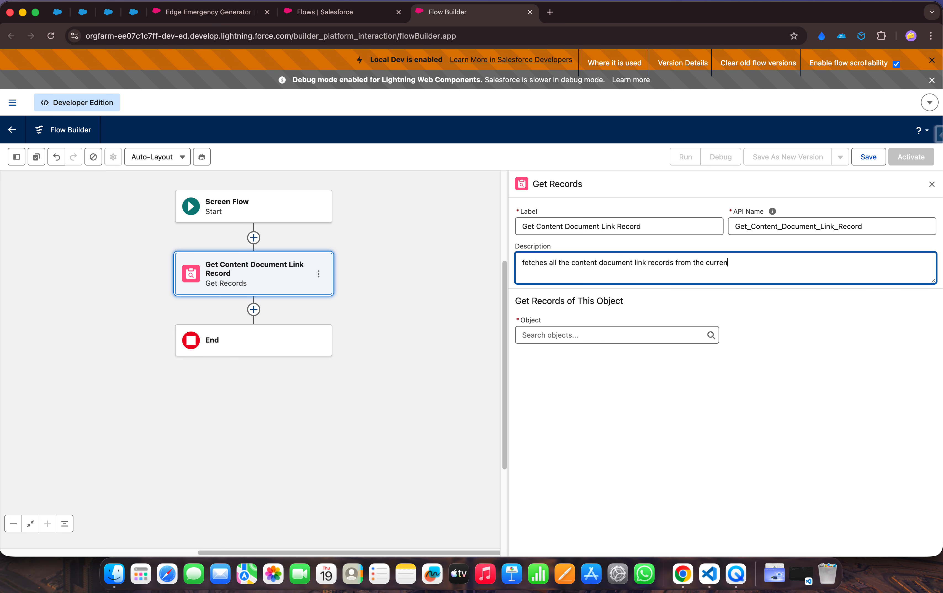
type("tl")
- Set the object of the Get Records element to Content Document Link
left_click(572, 336)
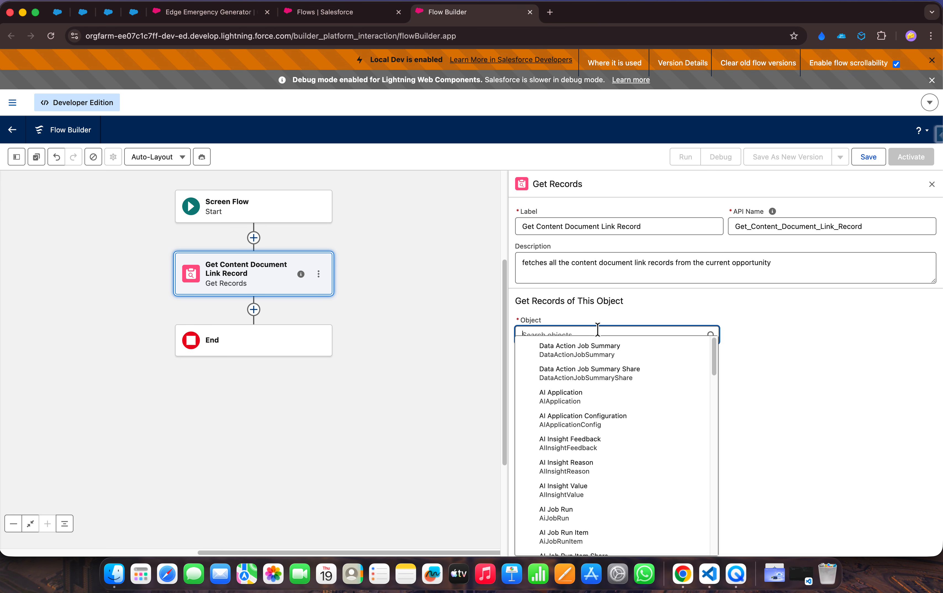
type("Content")
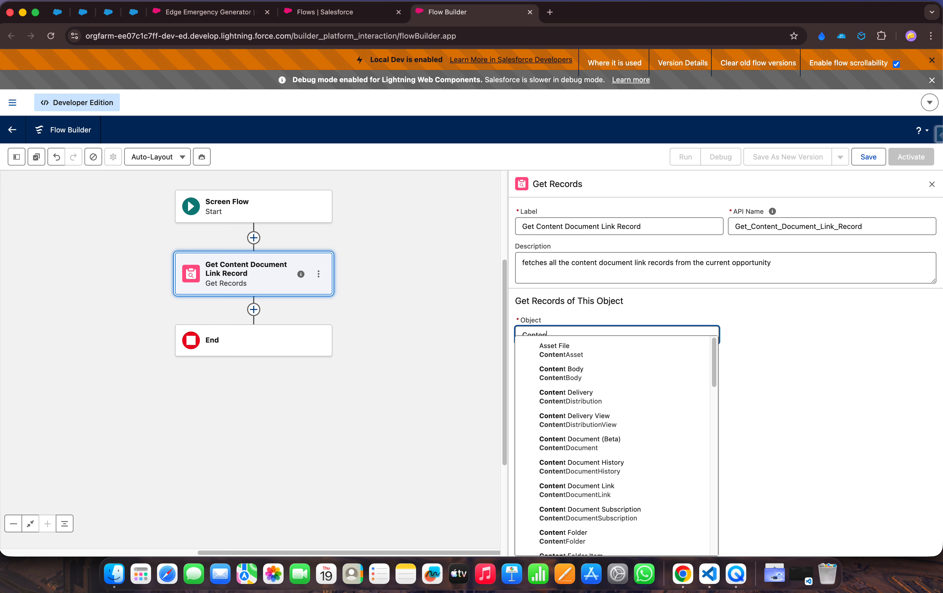
type("DocumentLin")
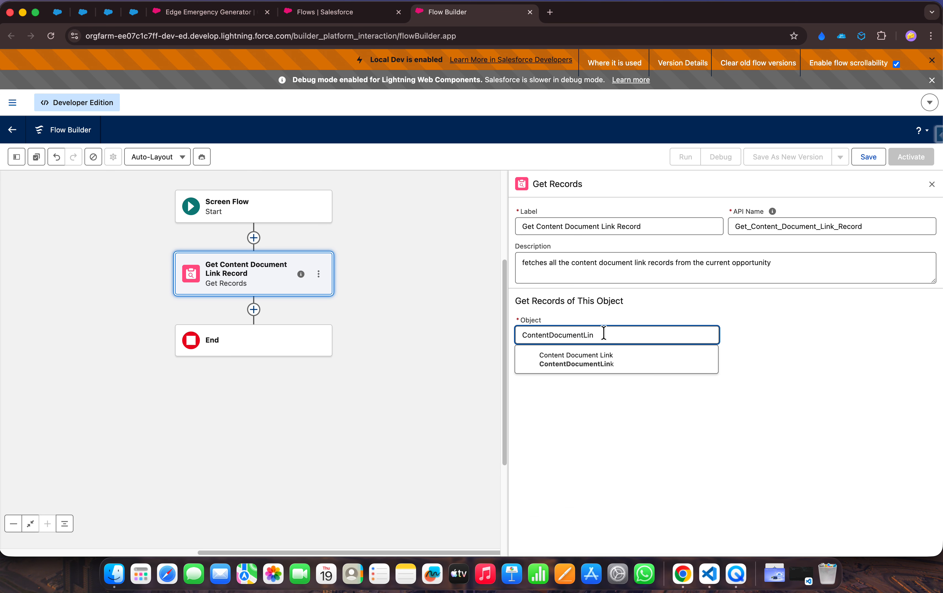
left_click(633, 361)
scroll(704, 391, "down", 2)
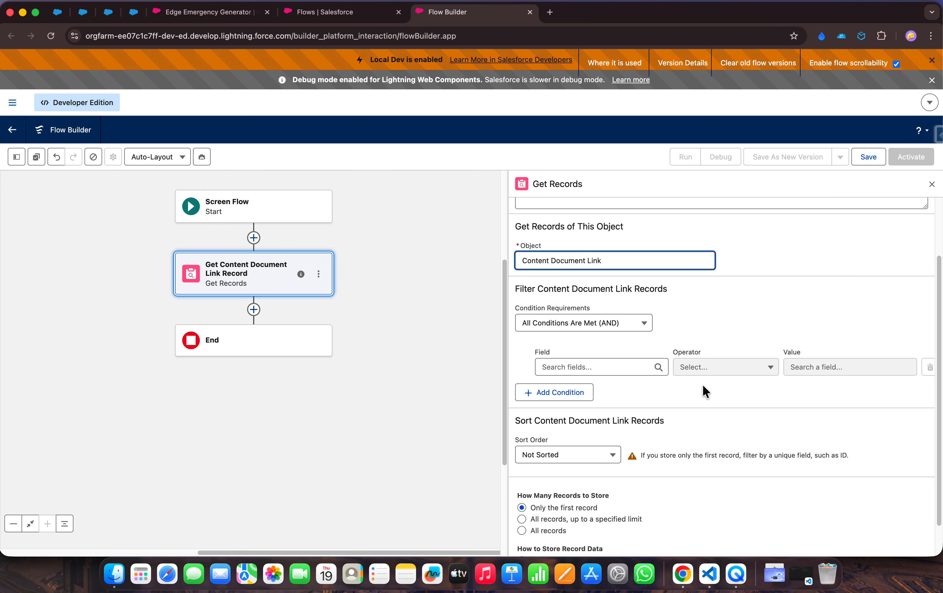
scroll(703, 387, "down", 2)
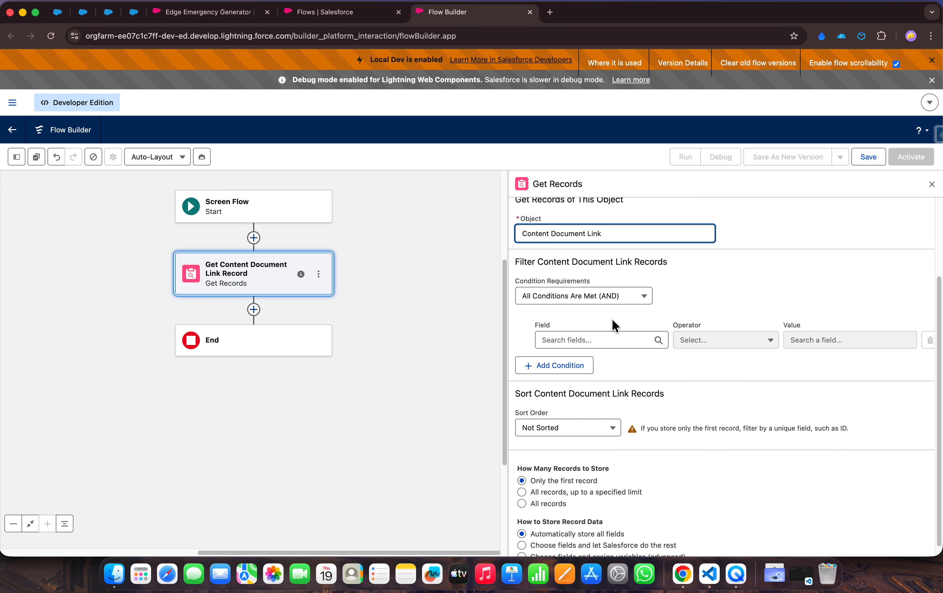
left_click_drag(610, 234, 520, 235)
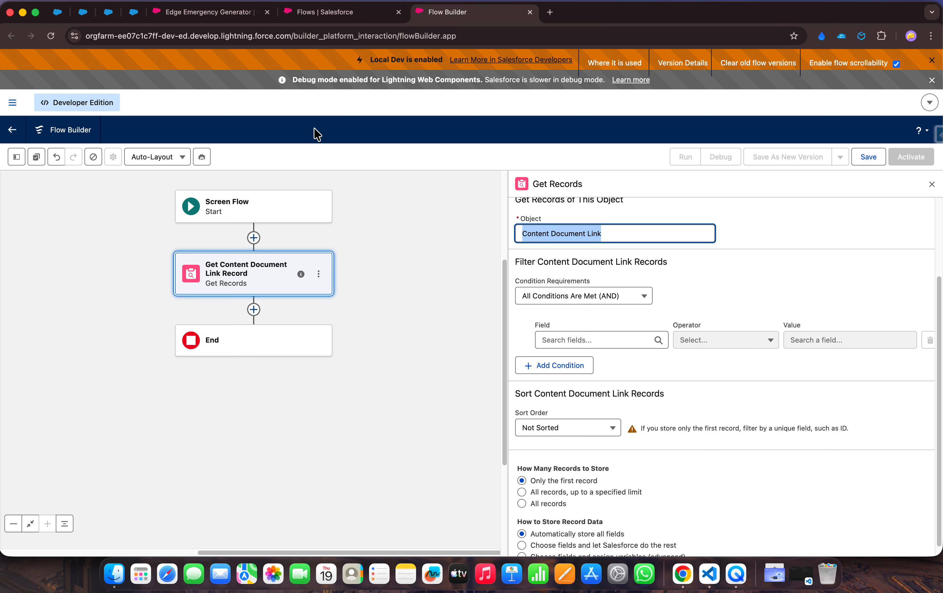
- Examine the opportunity's name and the record ID in its page address, and return to the flow
left_click(223, 15)
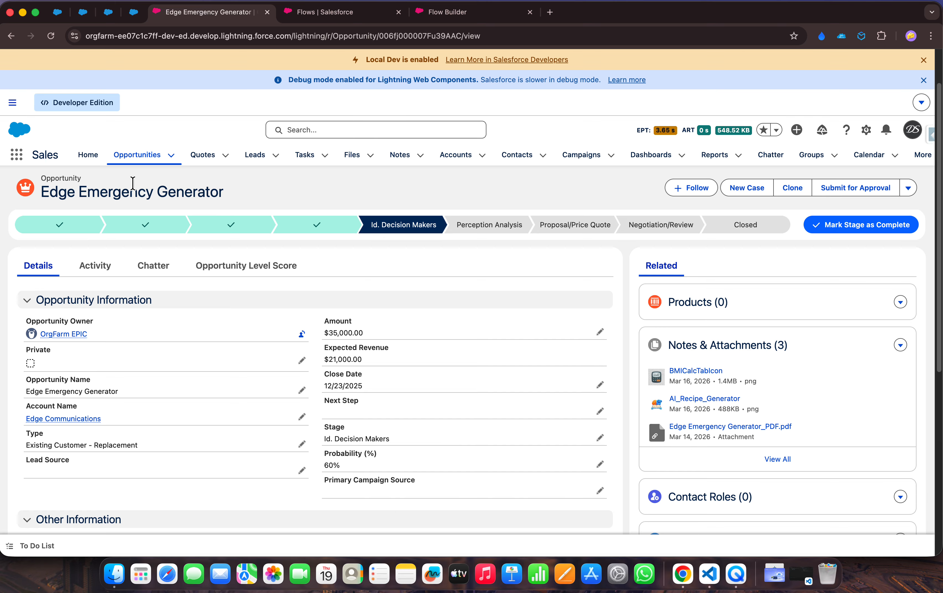
left_click_drag(44, 182, 224, 192)
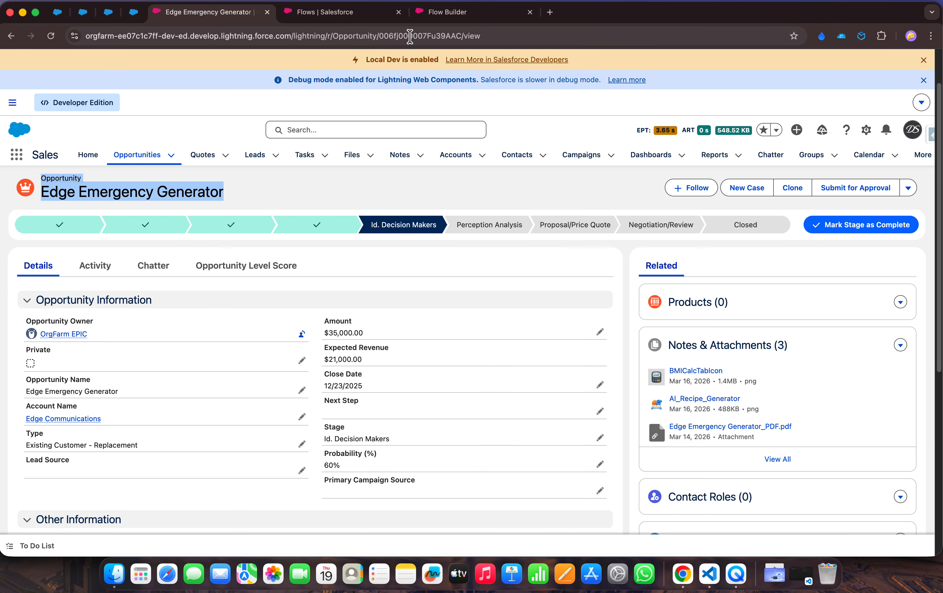
left_click(361, 15)
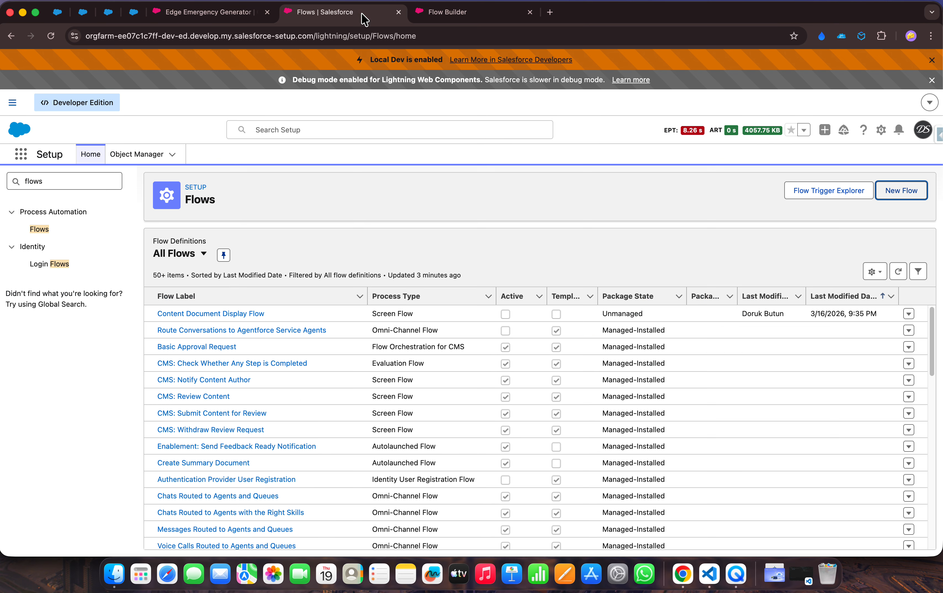
left_click(476, 16)
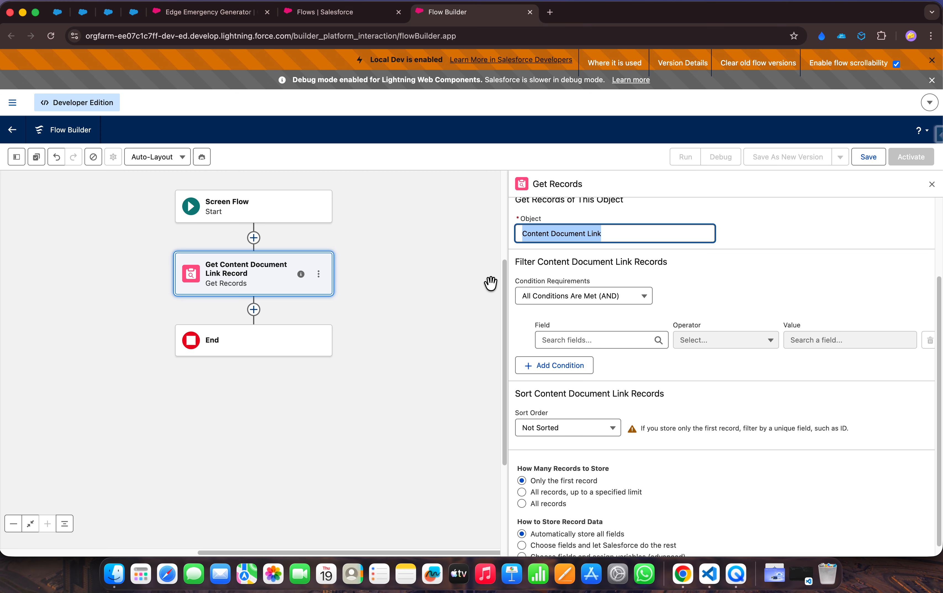
- Filter the Content Document Link records on the Linked Entity ID field with the Equals operator
left_click(637, 344)
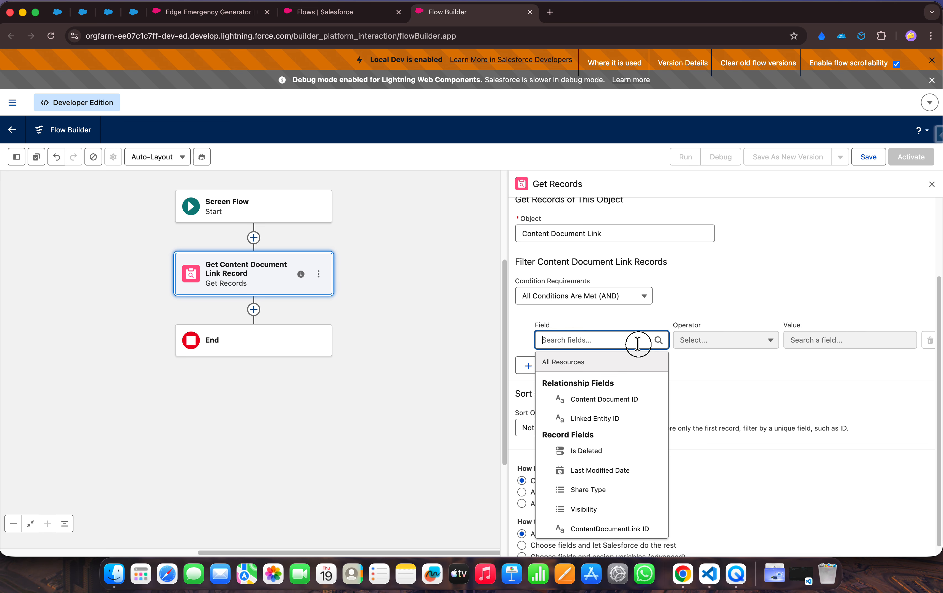
left_click(598, 423)
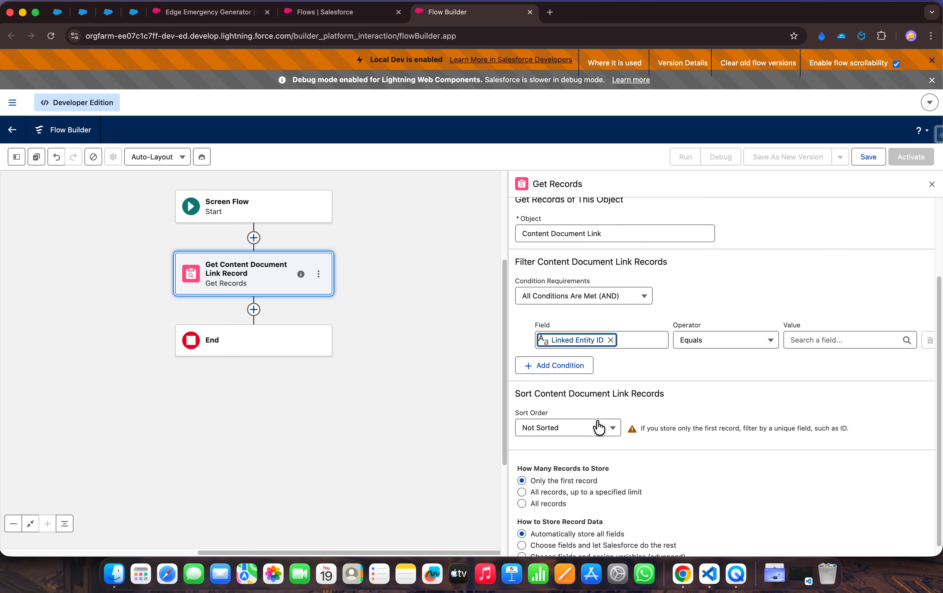
left_click(611, 341)
mouse_move(659, 420)
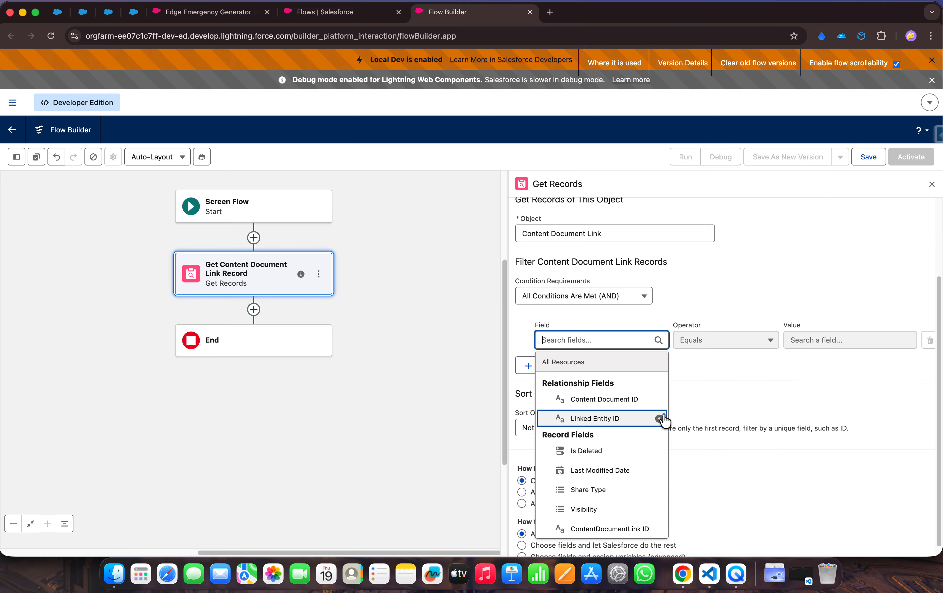
left_click(596, 419)
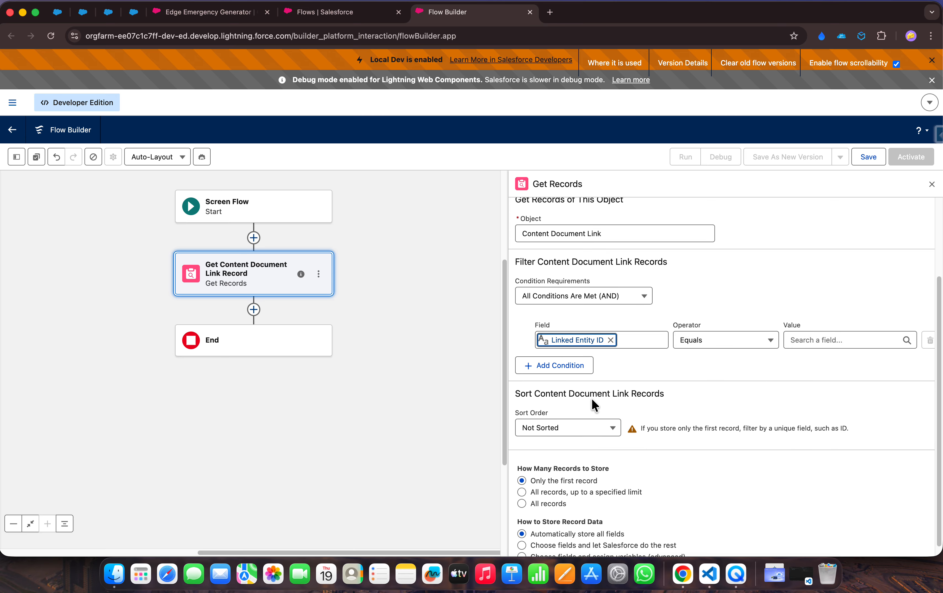
- Look through the available resources for the value of the Linked Entity ID condition
left_click(788, 340)
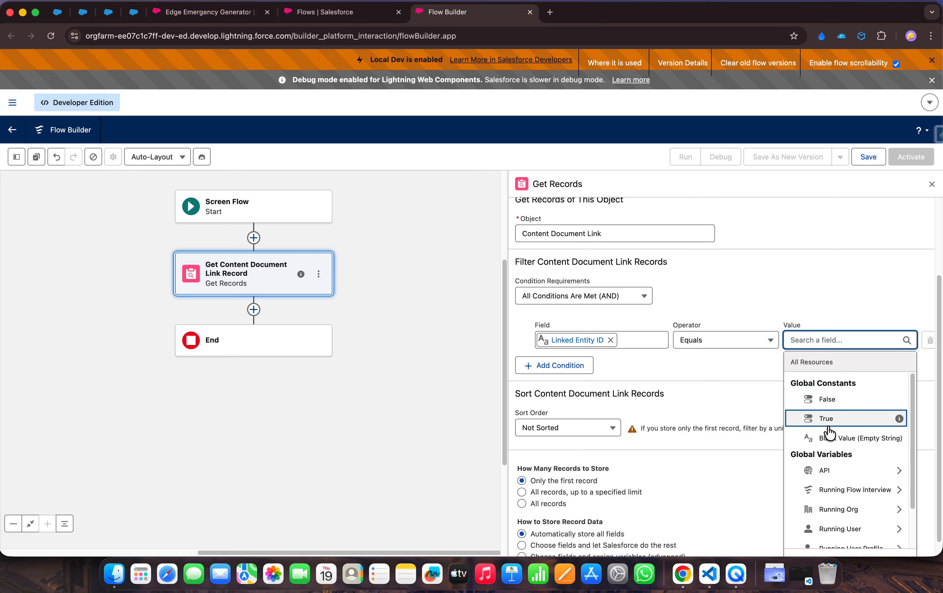
scroll(822, 436, "down", 2)
scroll(828, 438, "up", 2)
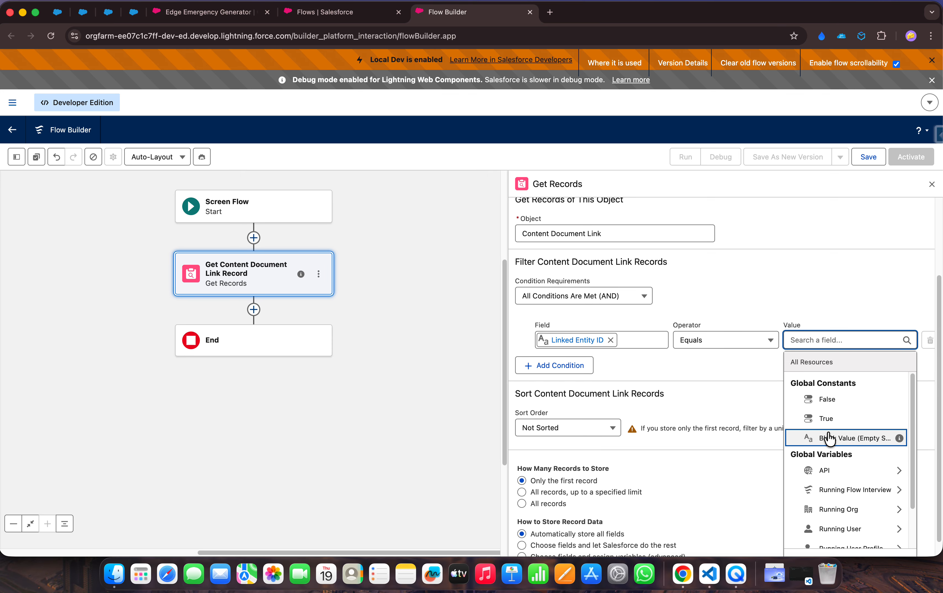
scroll(828, 438, "down", 2)
scroll(828, 438, "up", 2)
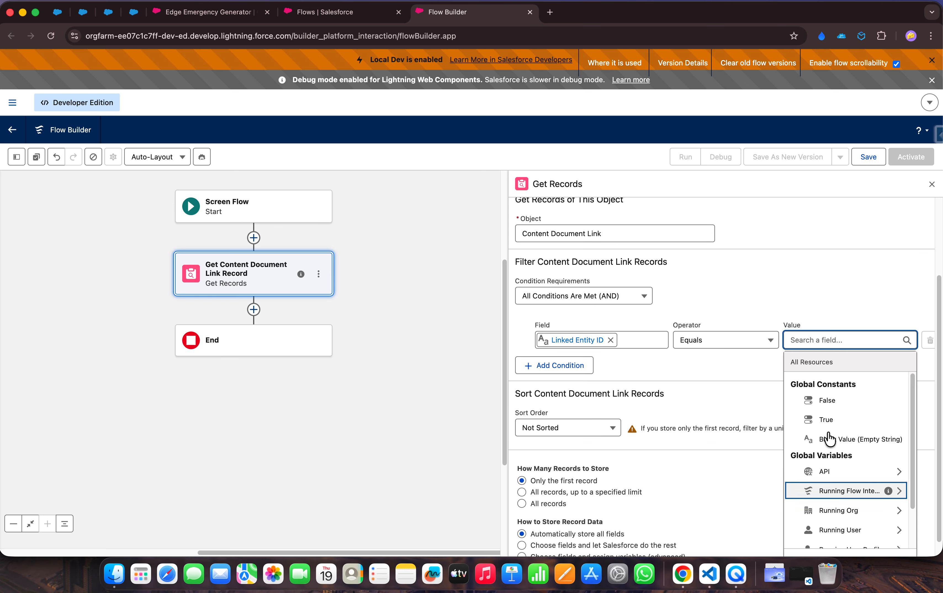
left_click(826, 281)
left_click(890, 345)
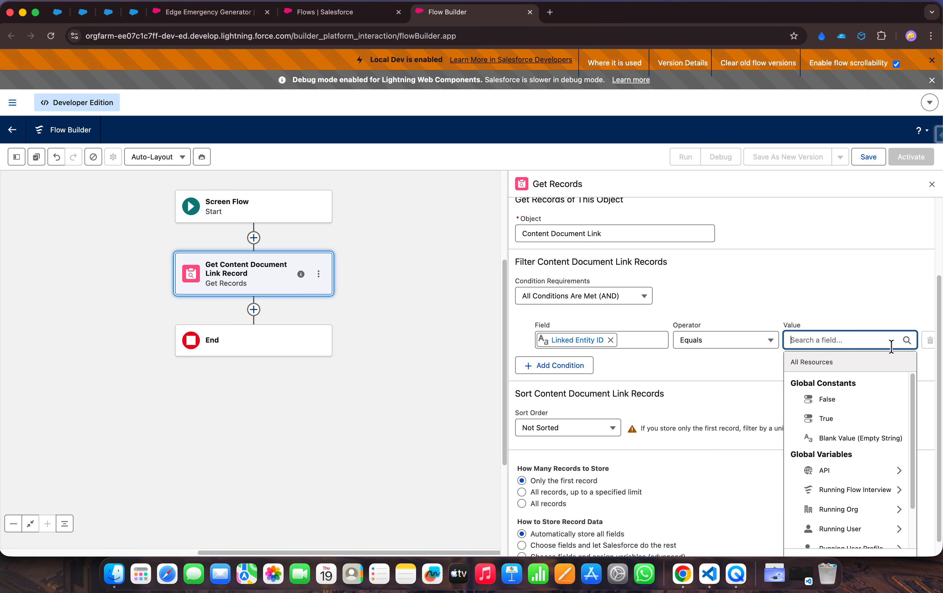
scroll(826, 404, "down", 2)
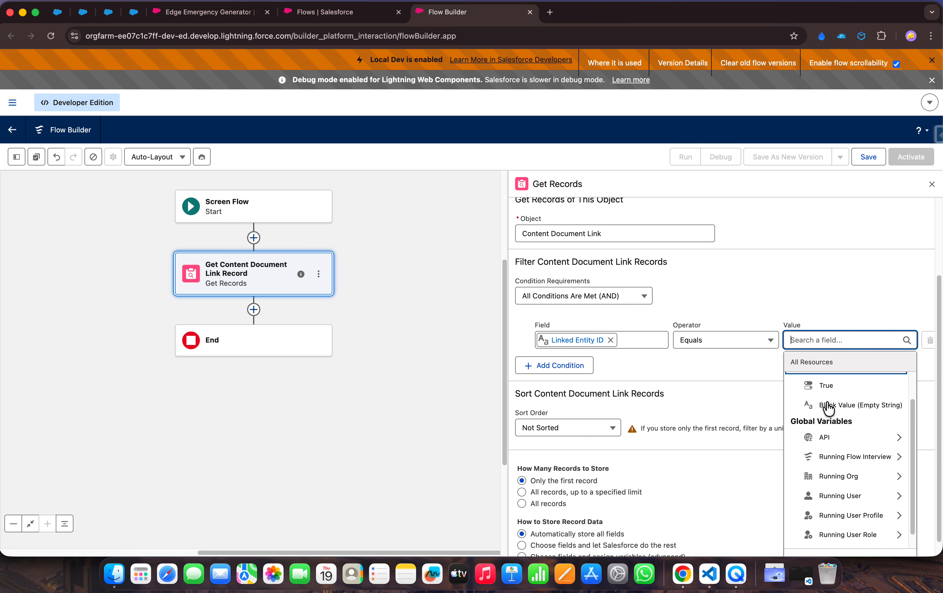
scroll(826, 401, "up", 2)
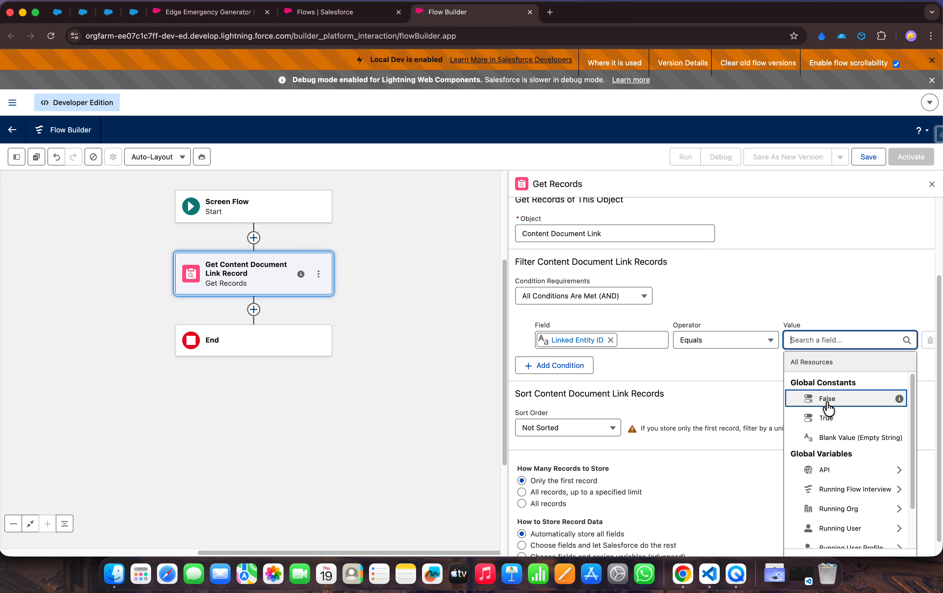
scroll(827, 406, "down", 1)
scroll(828, 406, "up", 1)
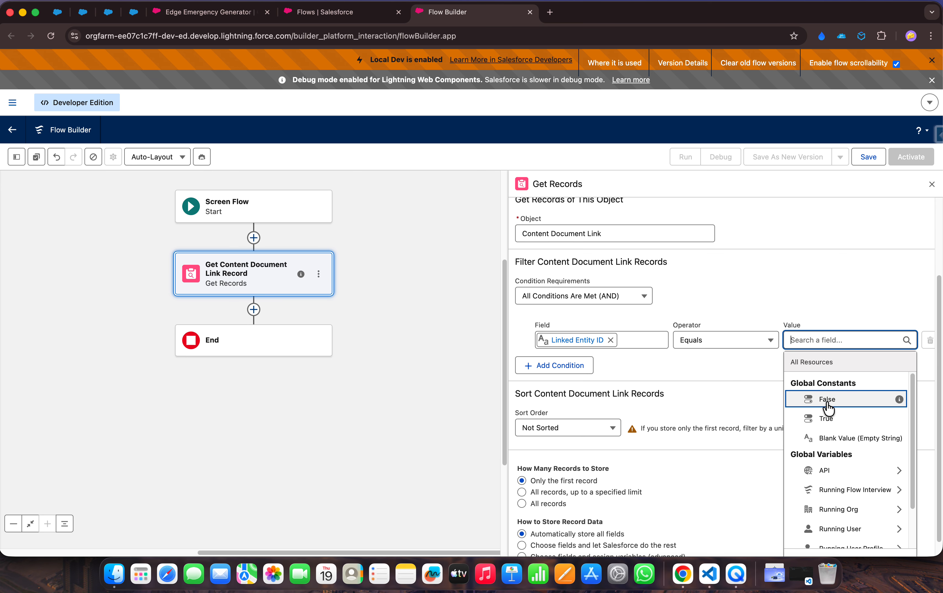
scroll(828, 406, "down", 2)
left_click(775, 254)
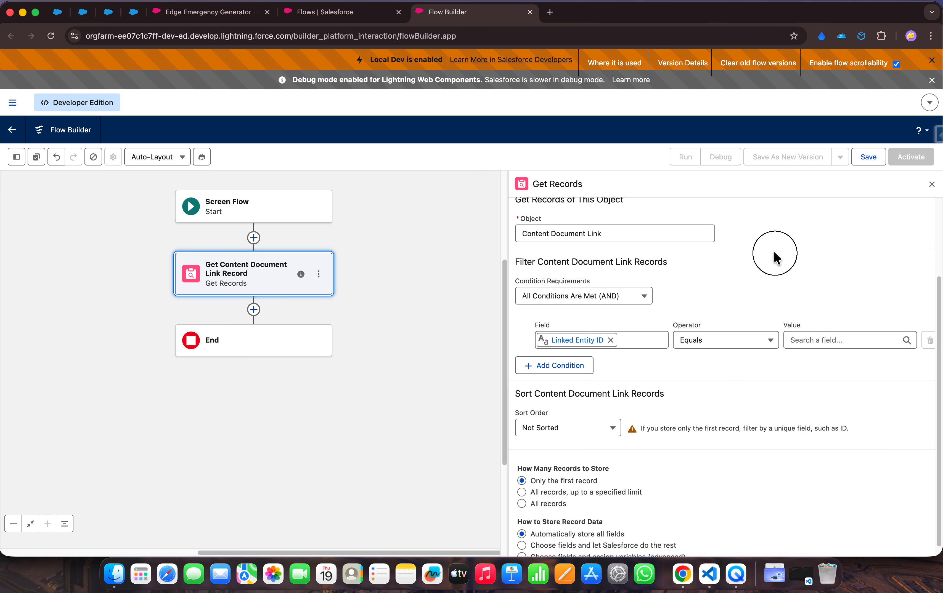
- Start a new variable resource named recordId with the description "ID of the related opportunity record"
left_click(16, 157)
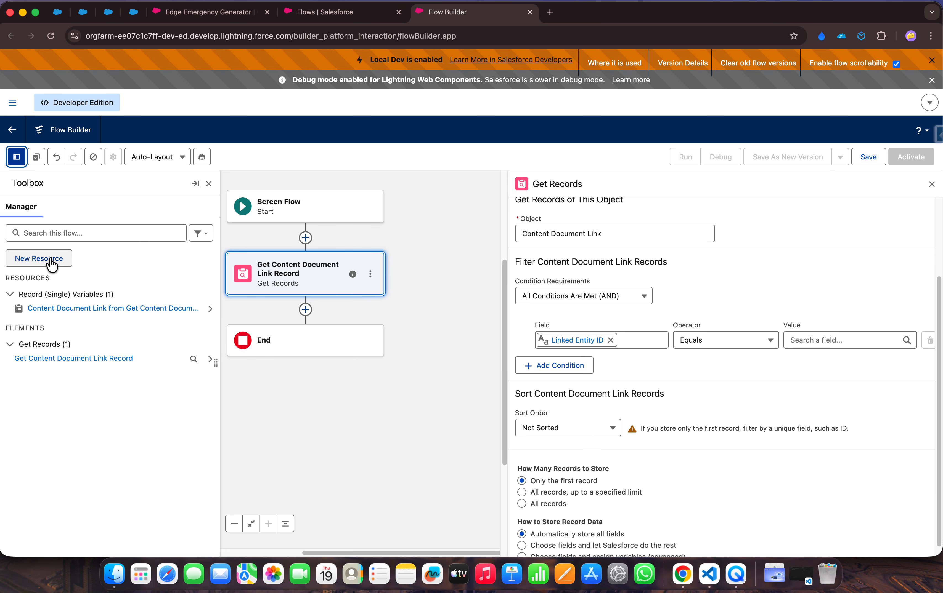
left_click(51, 265)
left_click(324, 262)
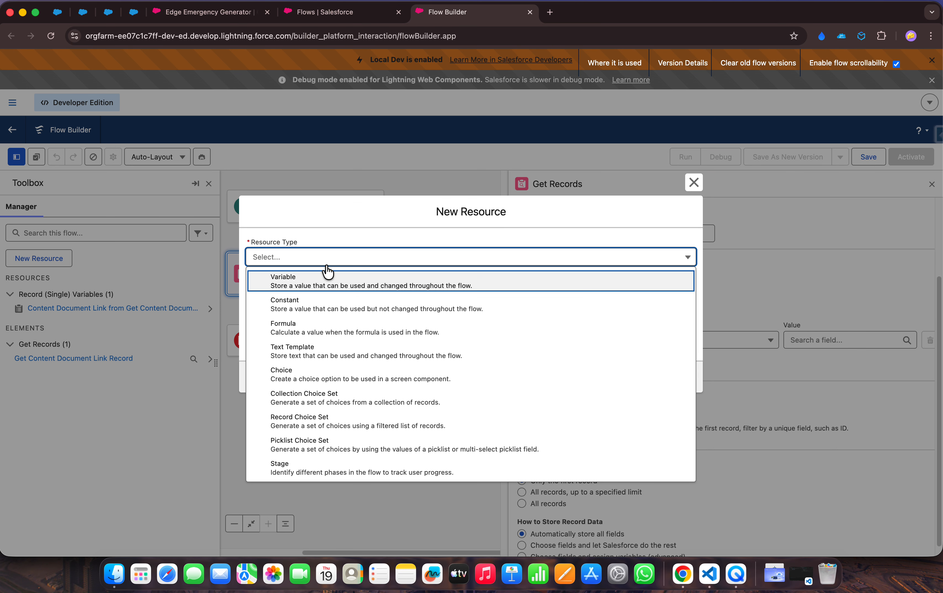
left_click(295, 291)
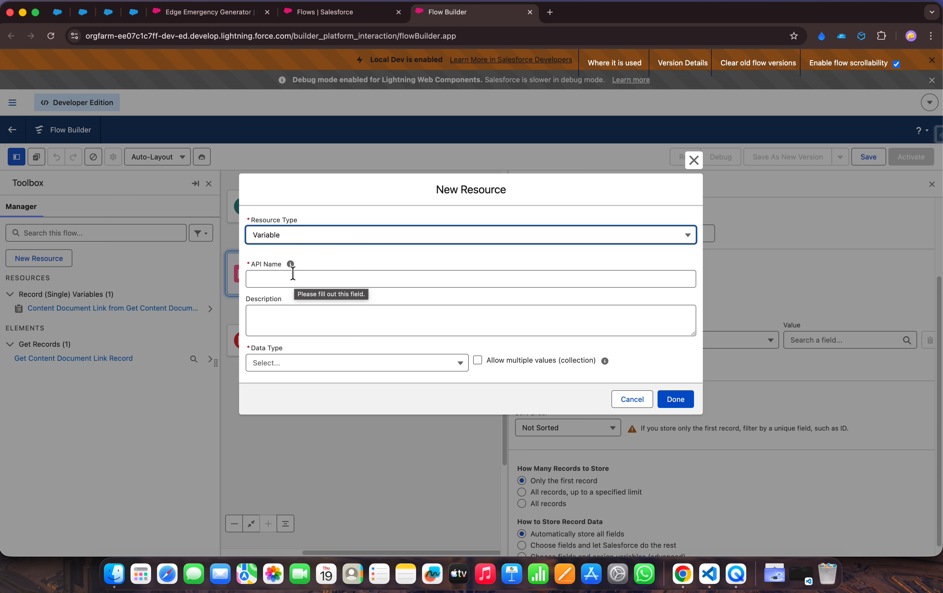
left_click(292, 273)
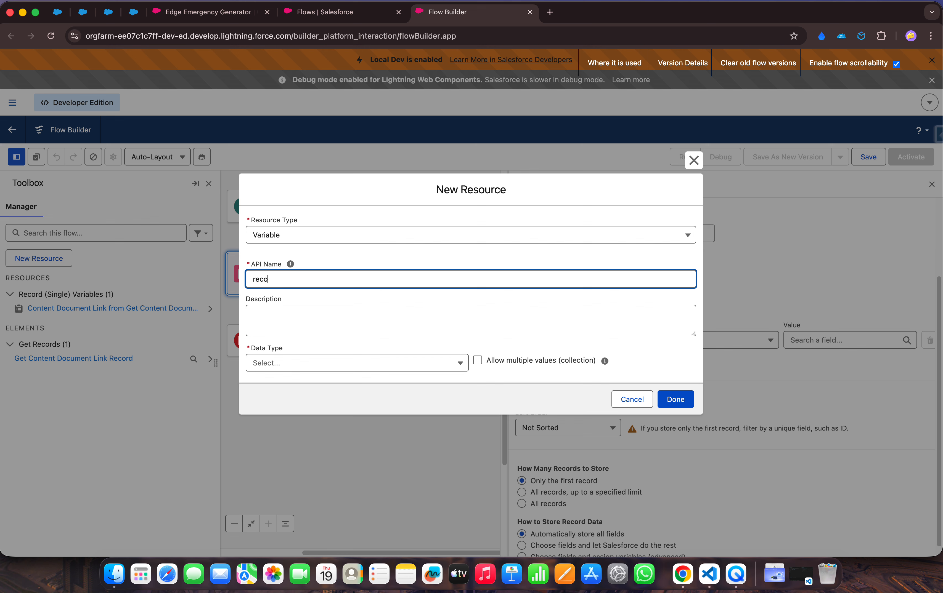
type("recordId")
left_click(286, 316)
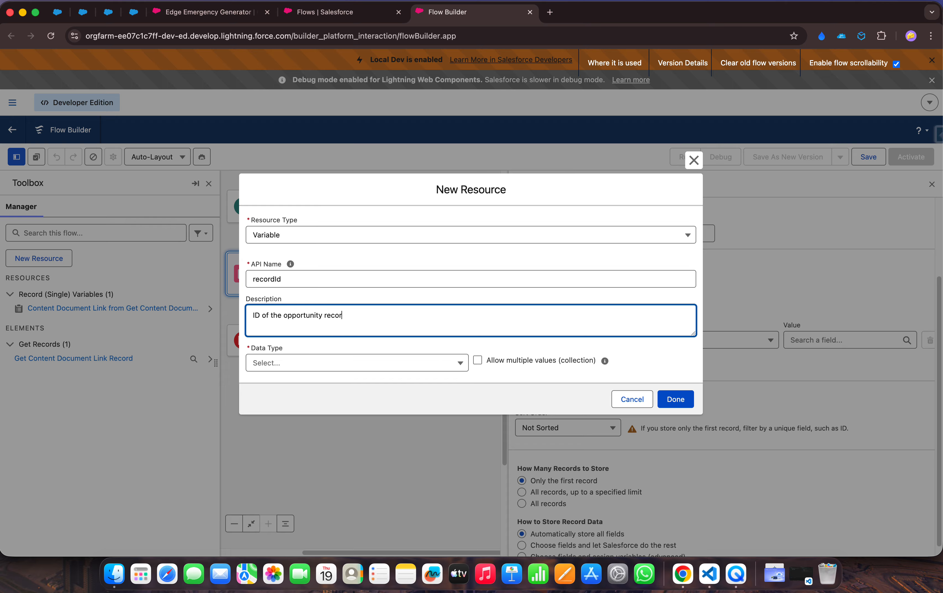
type("related")
- Give the recordId variable the Text data type, make it available for input, and finish creating it
left_click(312, 368)
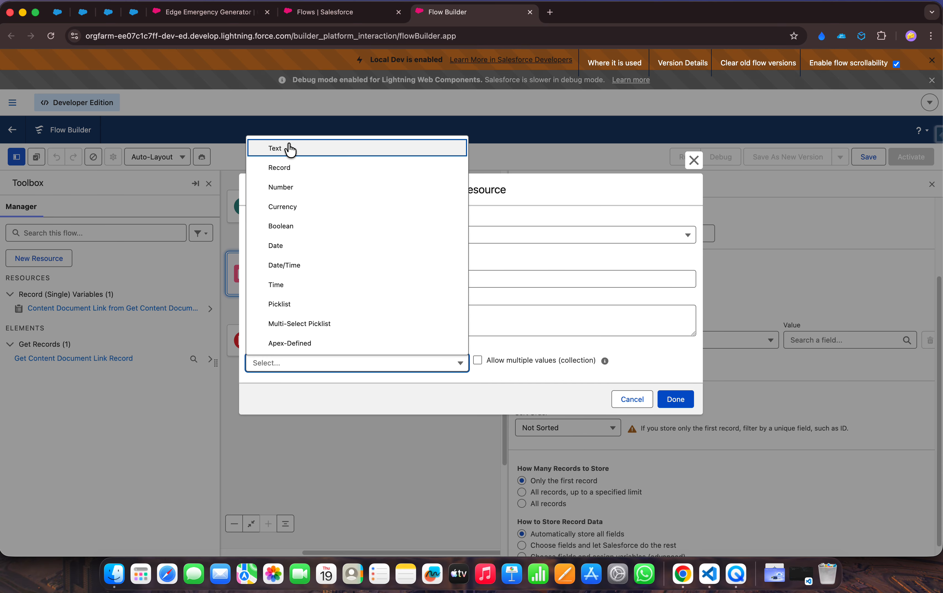
left_click(273, 148)
left_click_drag(284, 243, 240, 246)
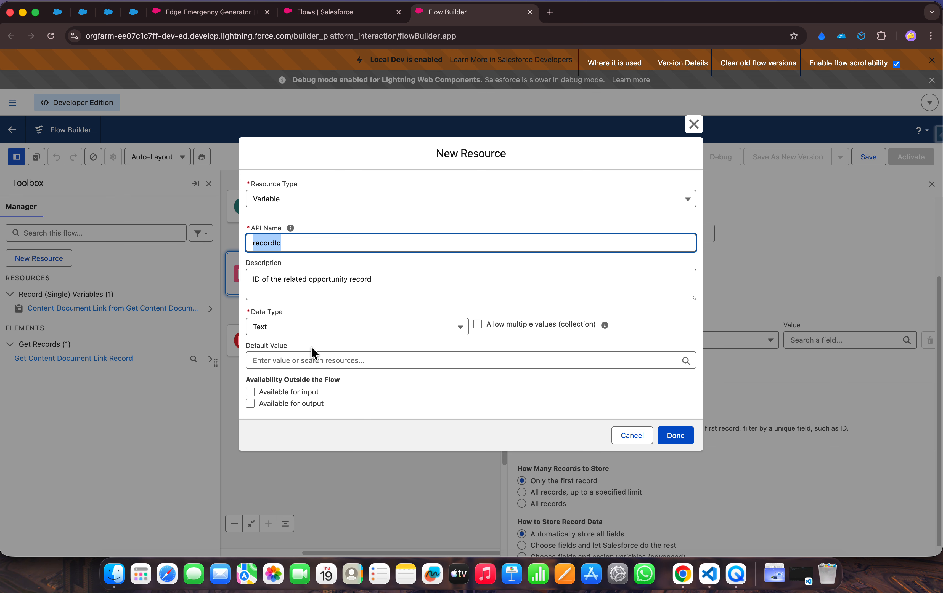
left_click(249, 392)
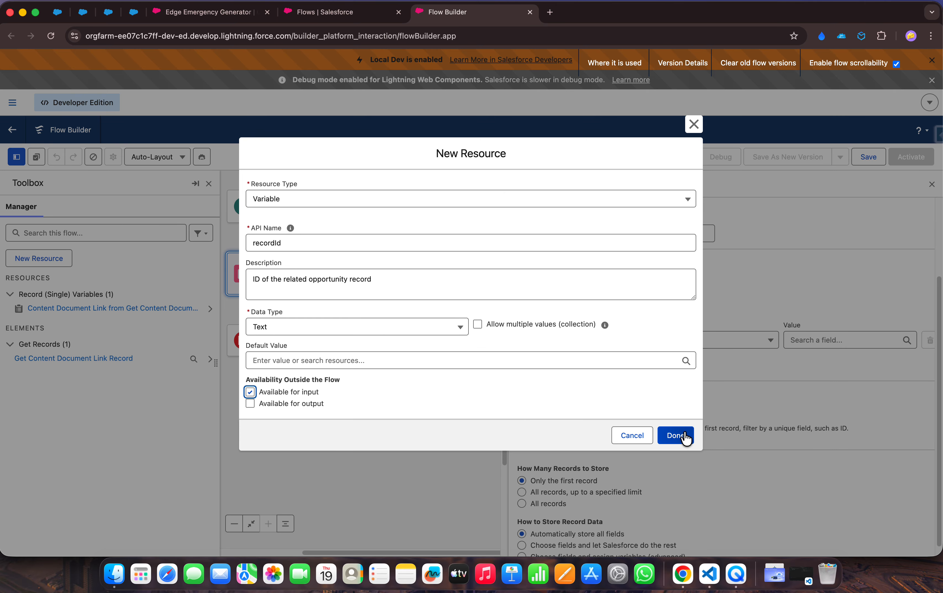
left_click(675, 435)
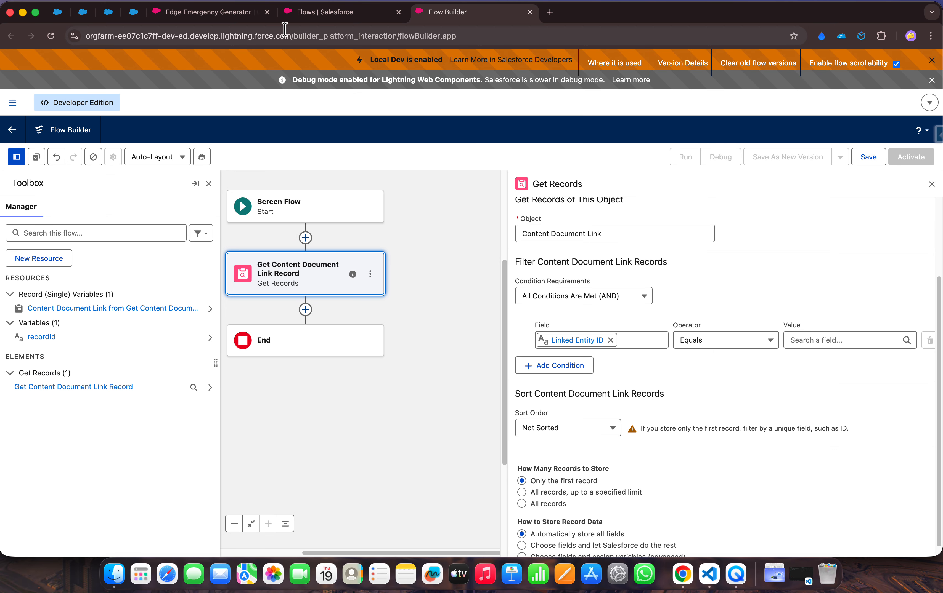
- Check the record ID in the opportunity's page address, and set the Linked Entity ID condition's value to the recordId variable
left_click(236, 12)
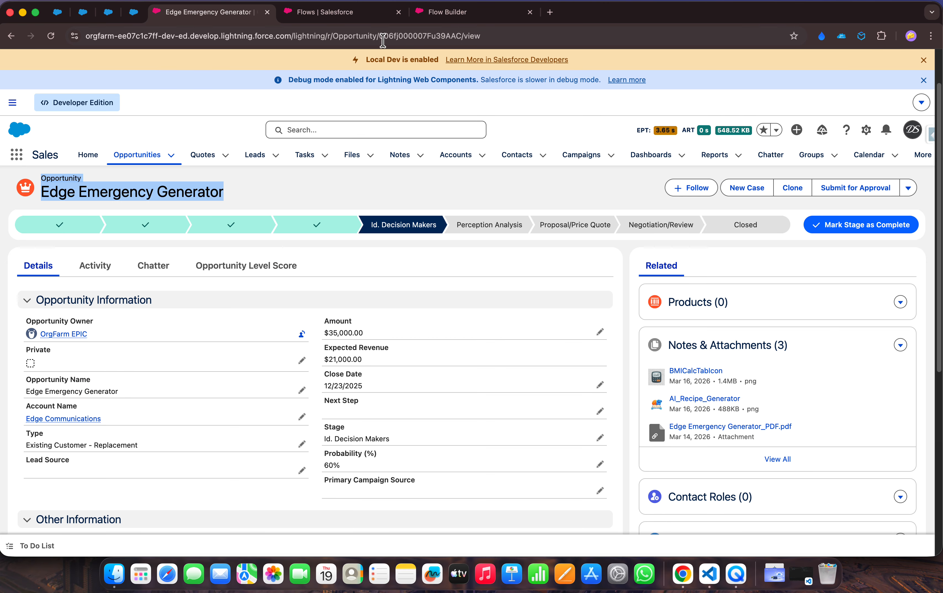
left_click(447, 14)
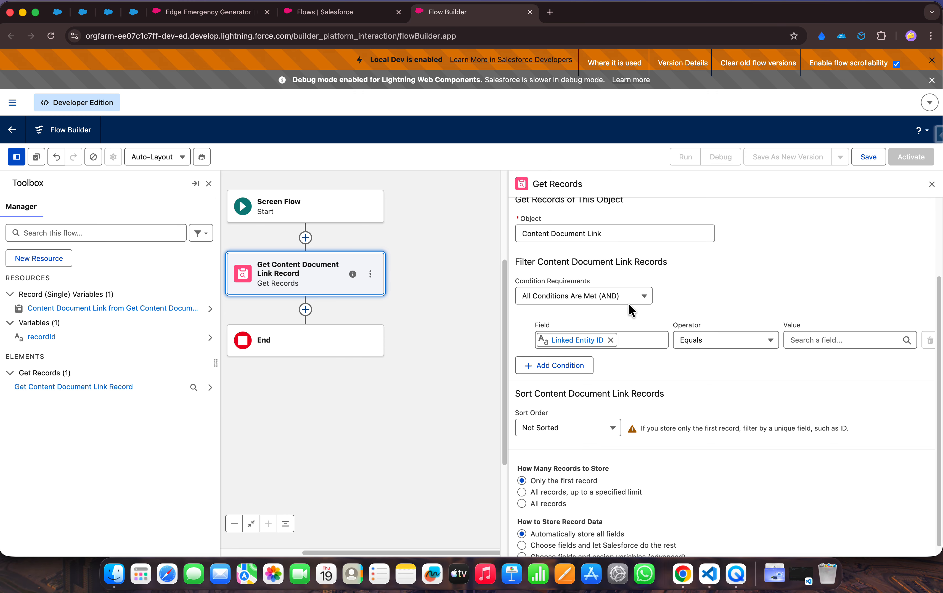
left_click(831, 338)
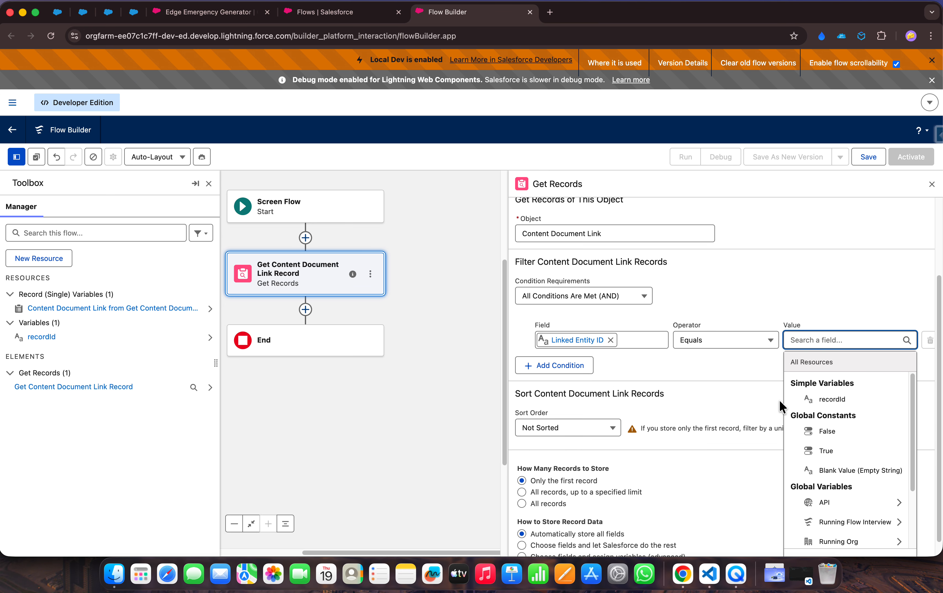
left_click(832, 400)
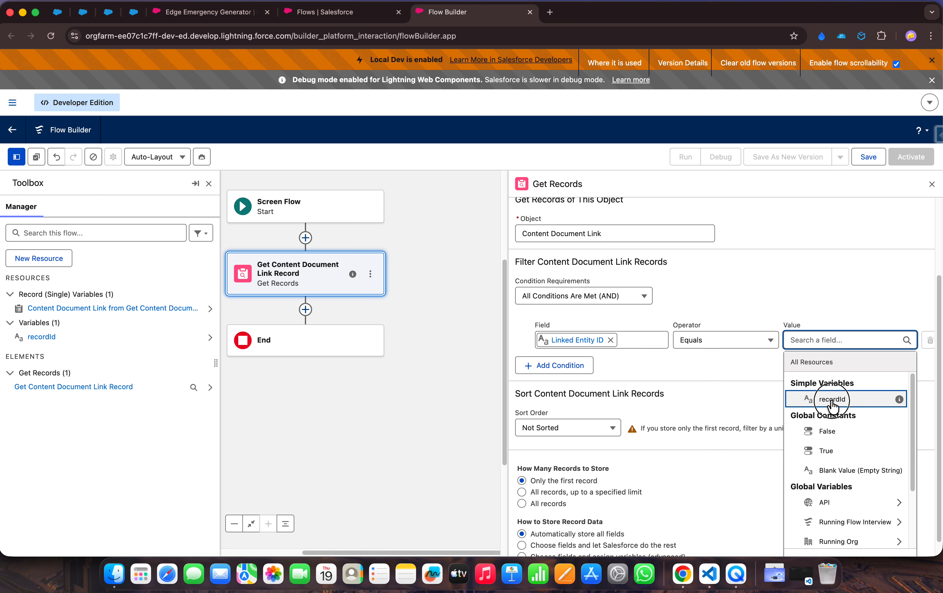
scroll(719, 355, "down", 1)
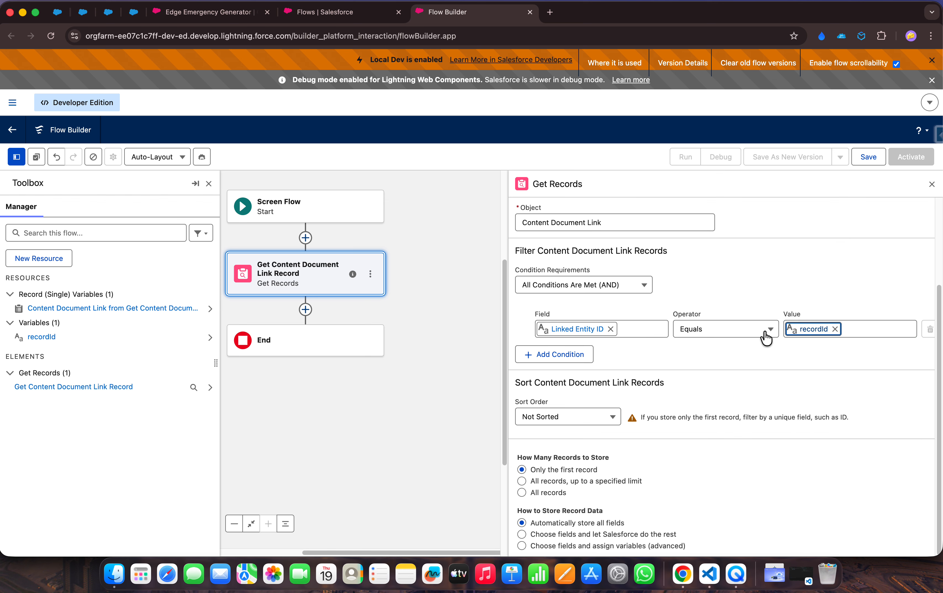
- Review the filter section, the Edge Emergency Generator opportunity and the flows list, and return to the flow
left_click_drag(517, 250, 682, 257)
left_click(682, 257)
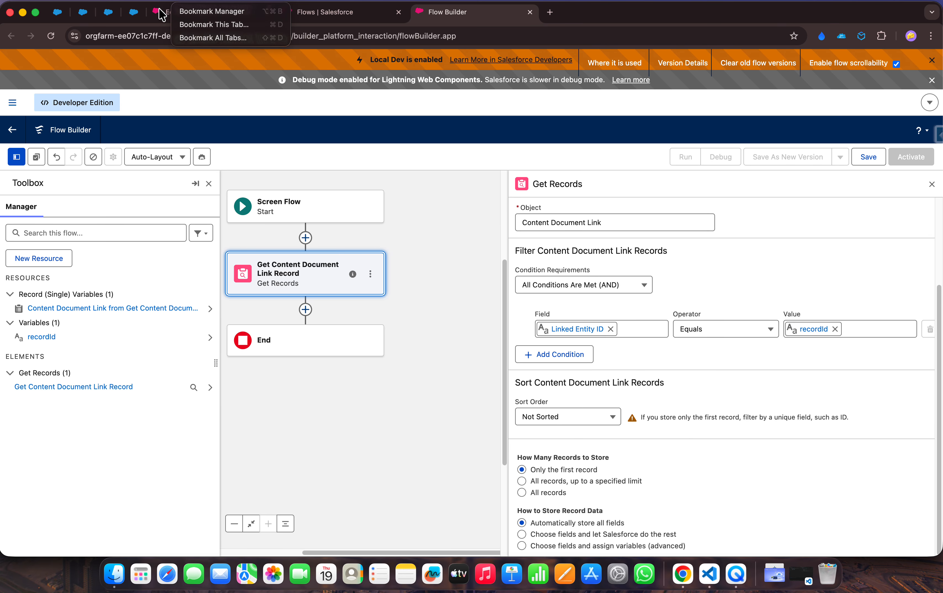
left_click(185, 15)
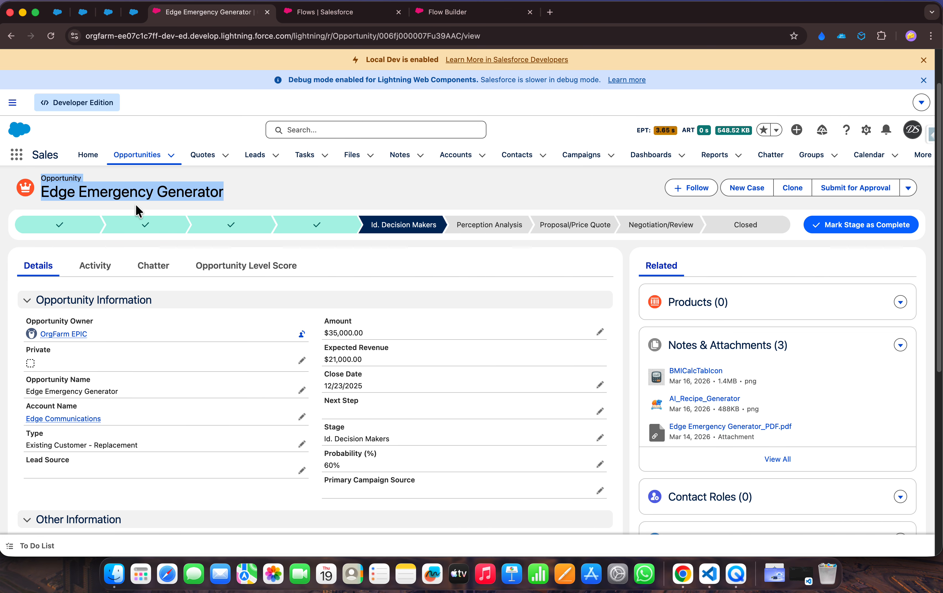
left_click(345, 21)
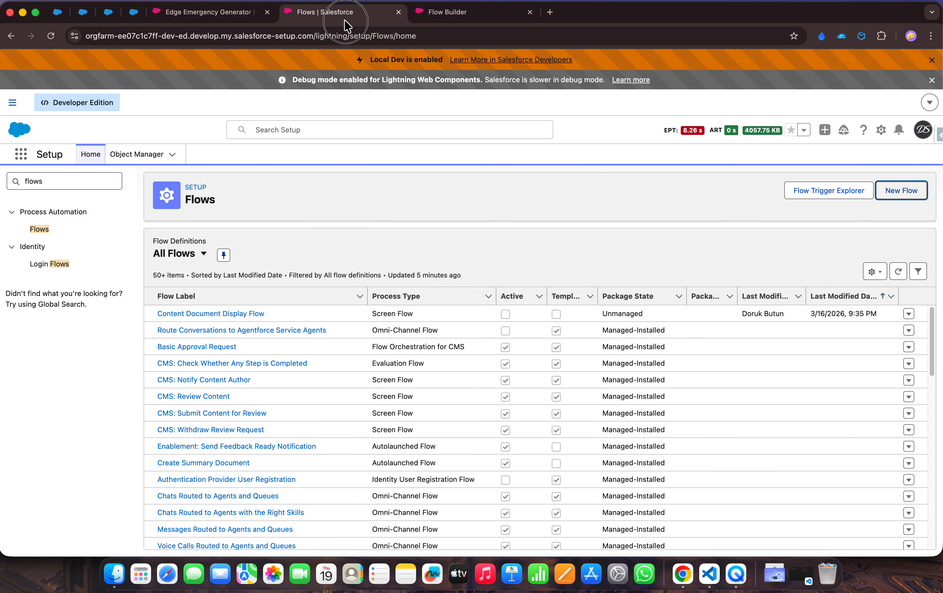
left_click(474, 13)
- Set the Get Records element to store all records, and close its settings
scroll(484, 333, "down", 3)
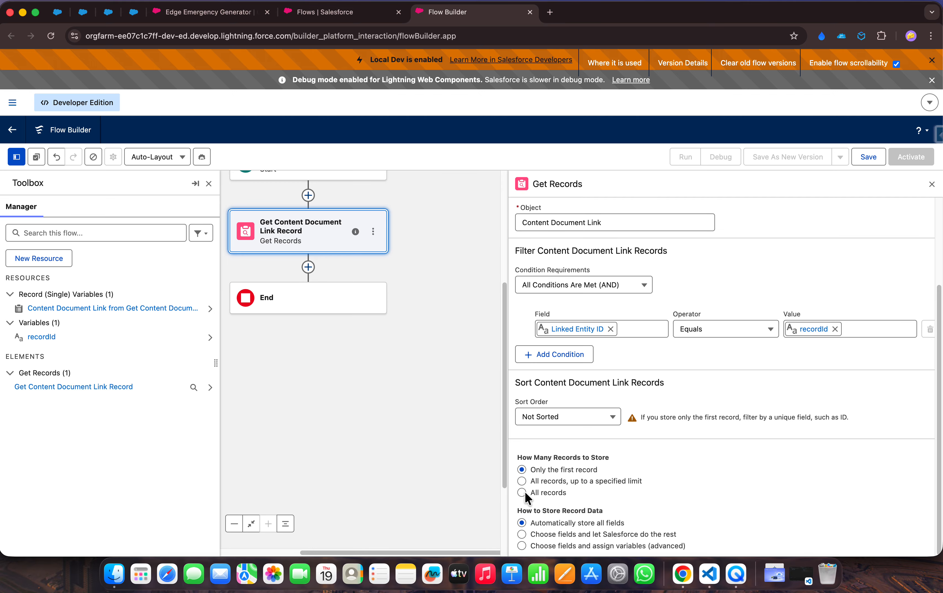
left_click(191, 20)
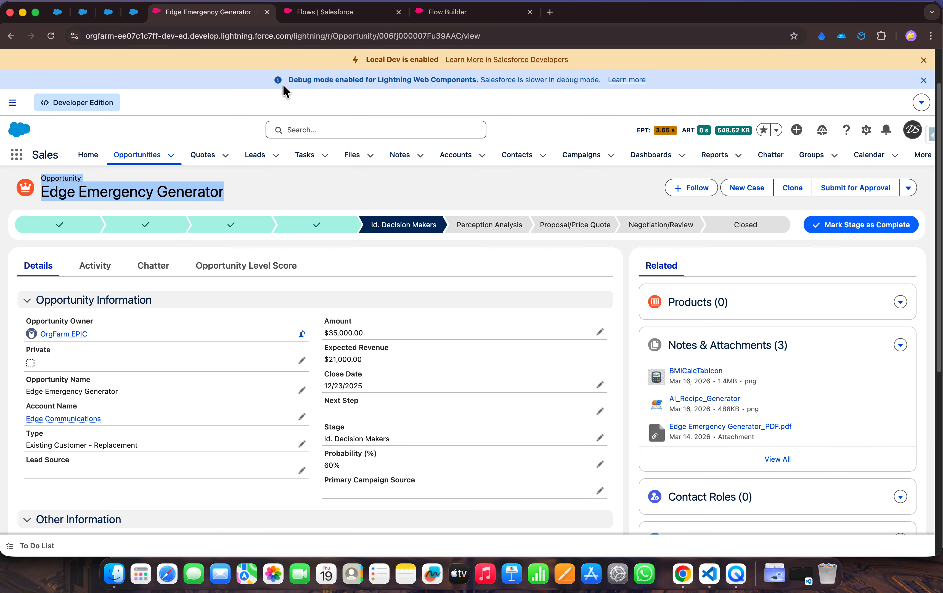
left_click(435, 12)
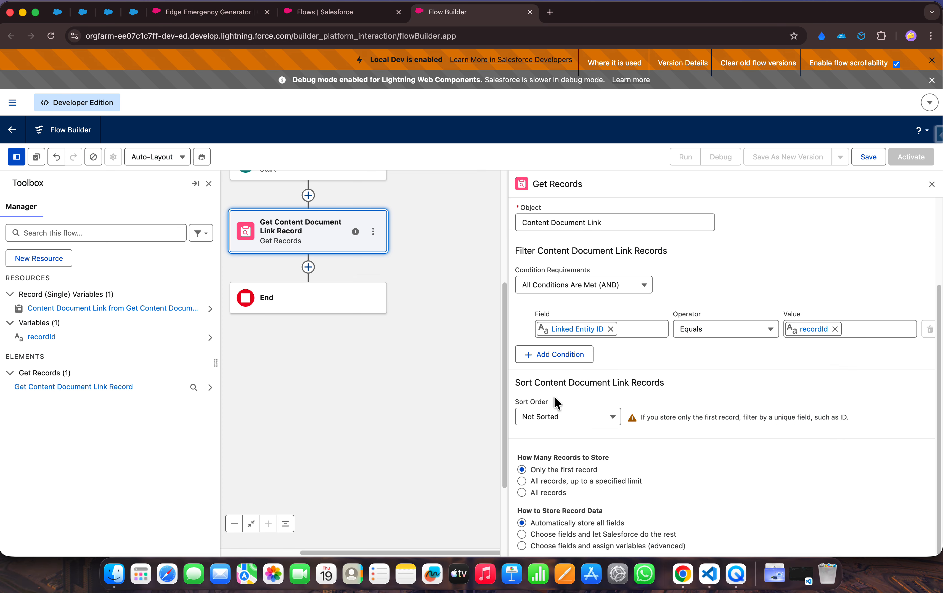
left_click(522, 493)
left_click(932, 184)
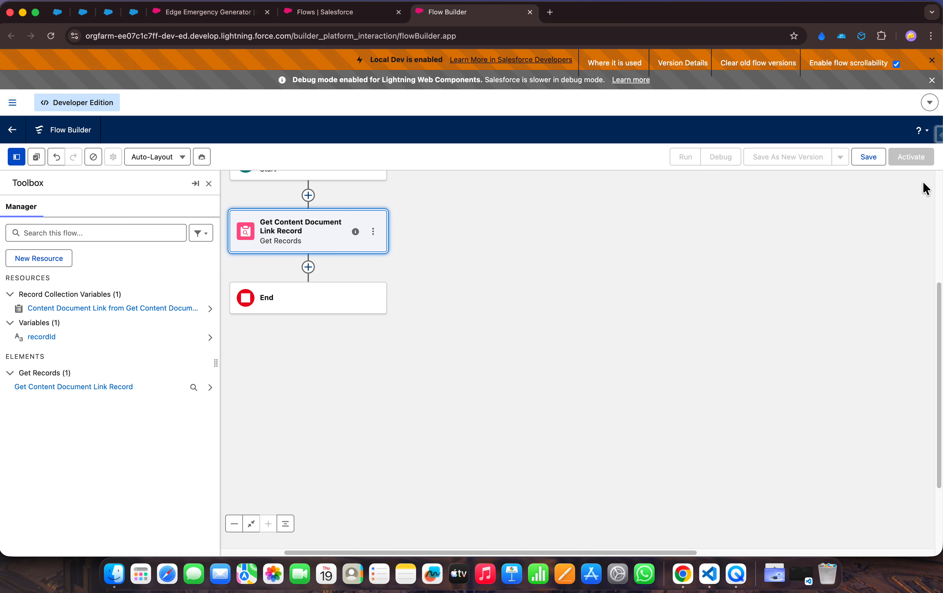
- Add a Loop element directly after the Get Content Document Link Record element
left_click(602, 260)
left_click_drag(602, 260, 779, 293)
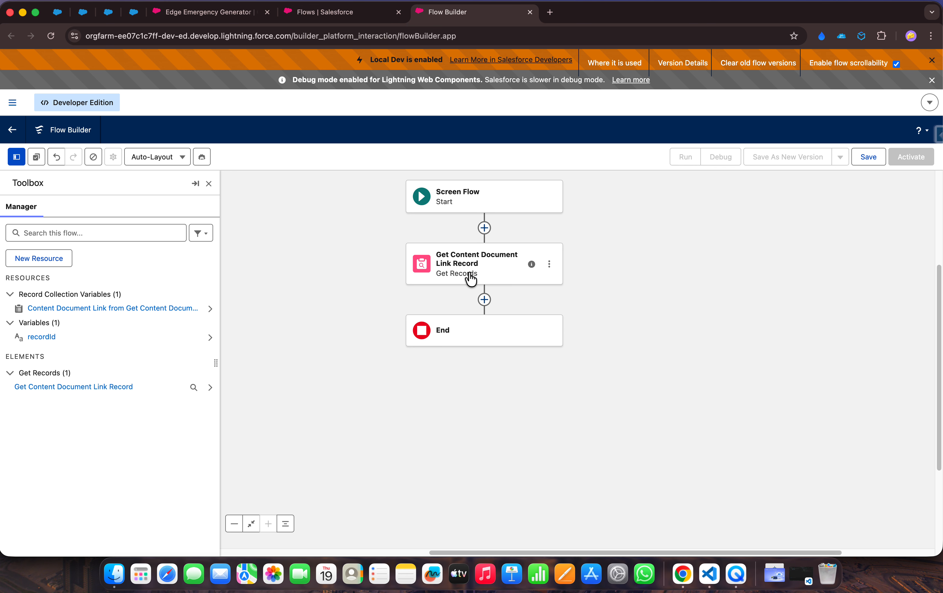
left_click(484, 299)
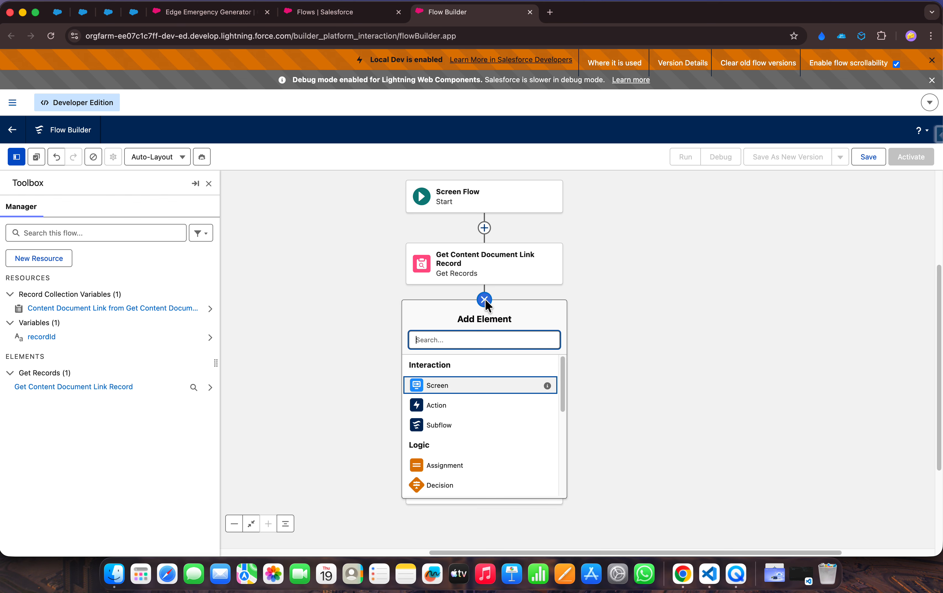
left_click_drag(607, 284, 562, 218)
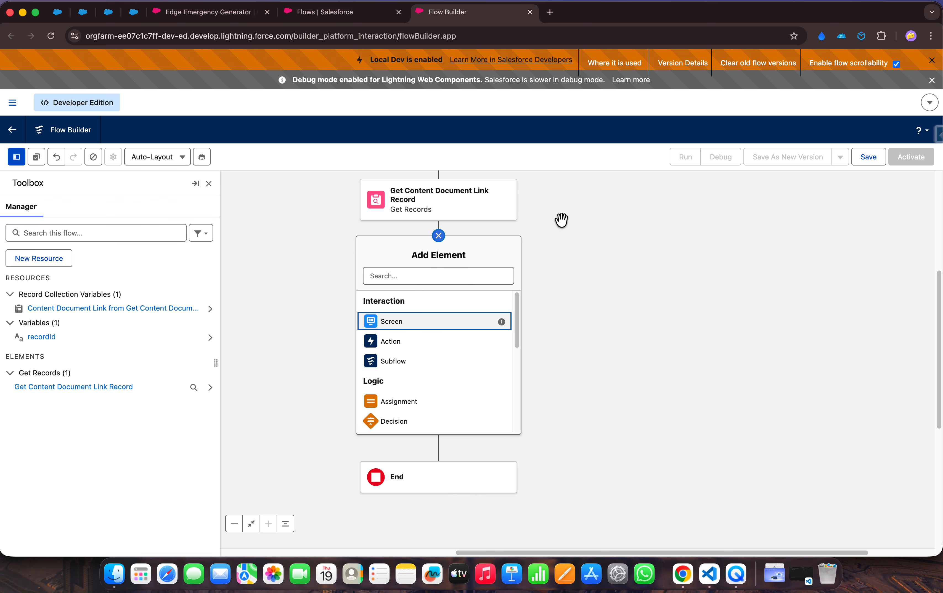
left_click(457, 274)
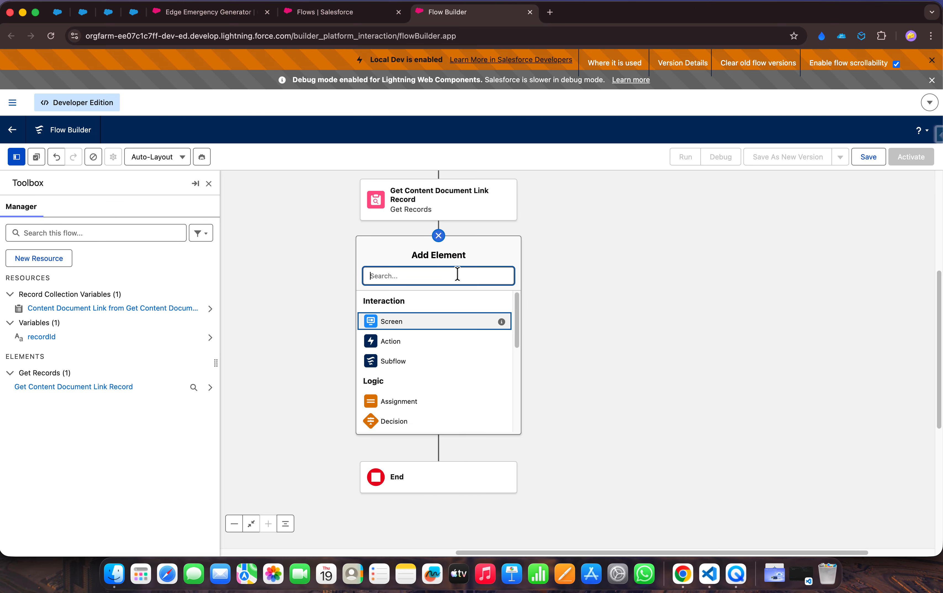
type("loop")
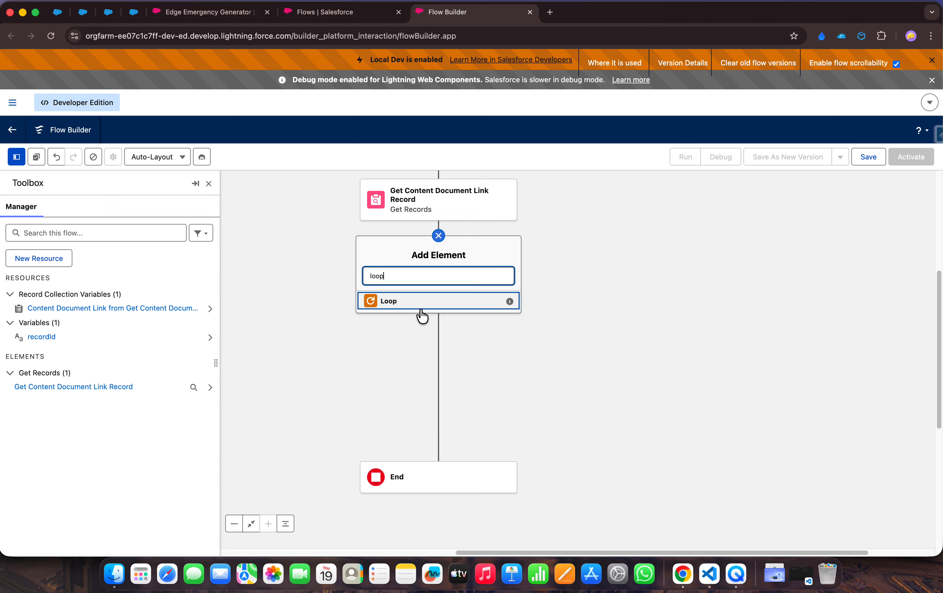
left_click(421, 310)
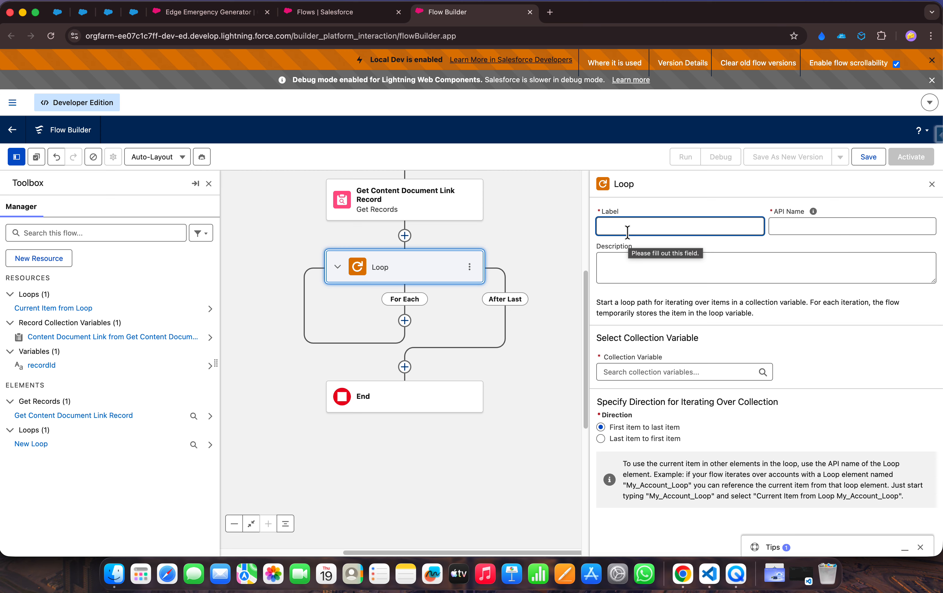
- Label the loop "Cycle Thru The Content Document Link" with the API name CycleThruTheContentDocumentLink
type("C")
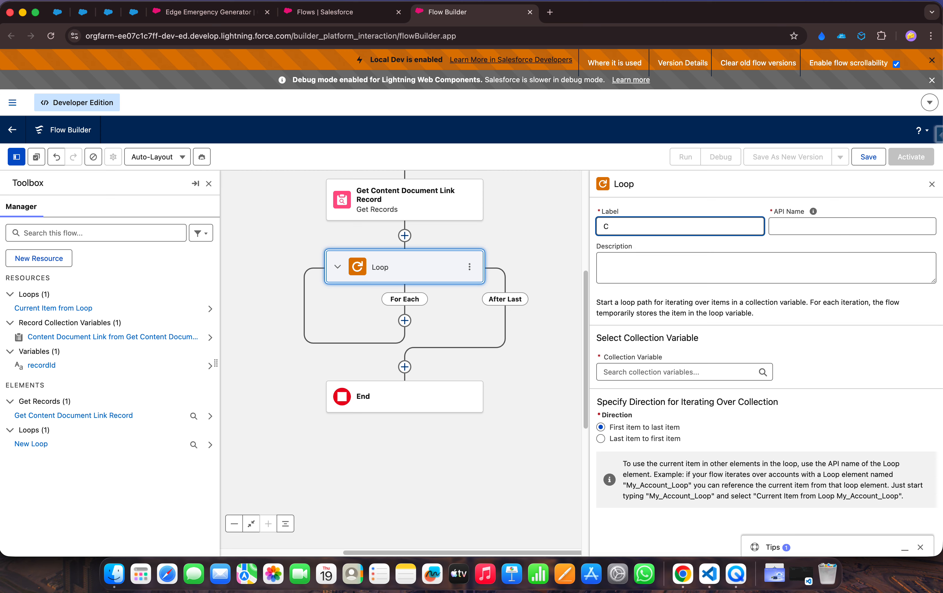
type("ycleThruThe ContentDocumentLink")
left_click(693, 251)
left_click(622, 229)
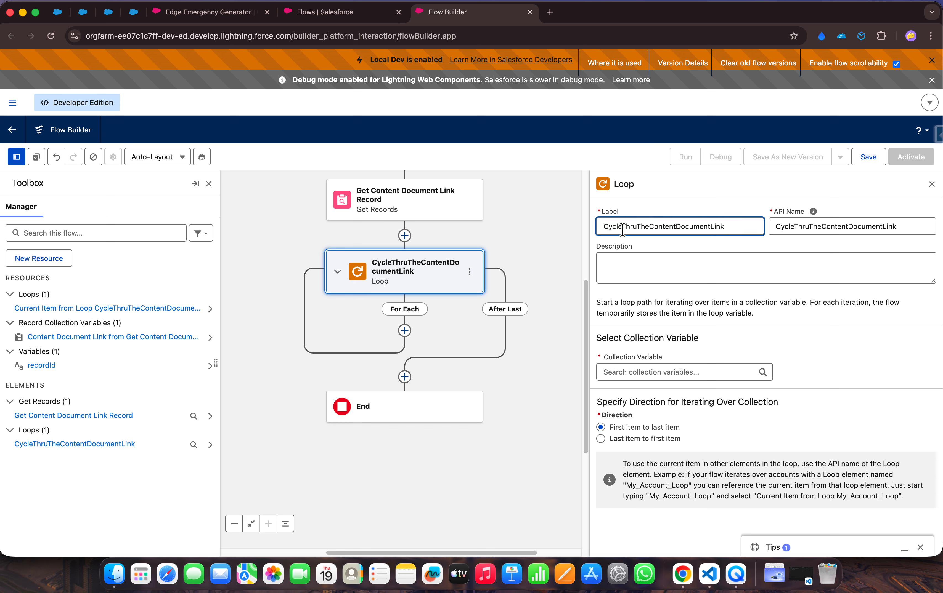
key("Right")
key("Right")
key("Right")
key("Right")
key("Right")
key("Right")
key("Right")
key("Right")
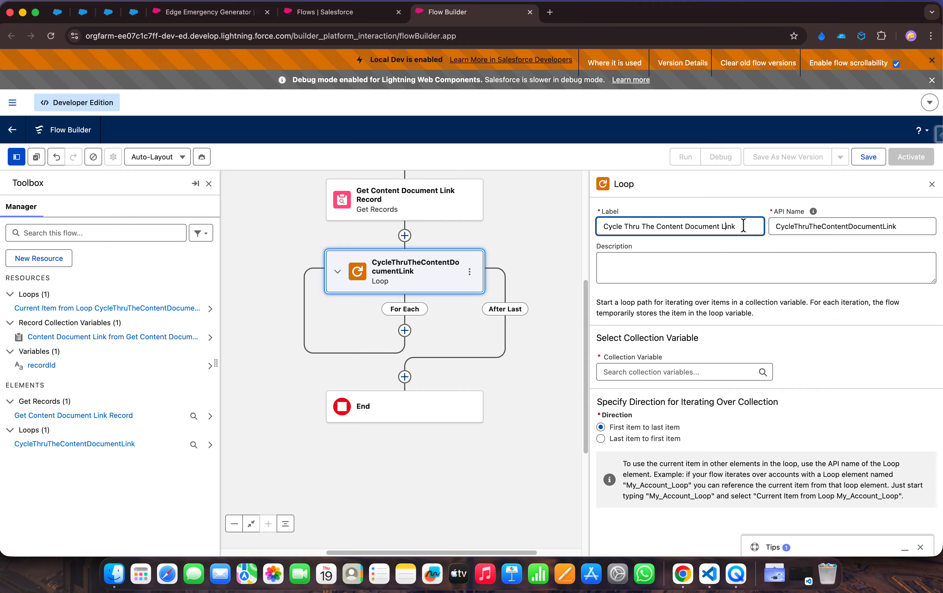
- Give the loop the description "fetches all the content document link records from the current opportunity"
left_click(729, 262)
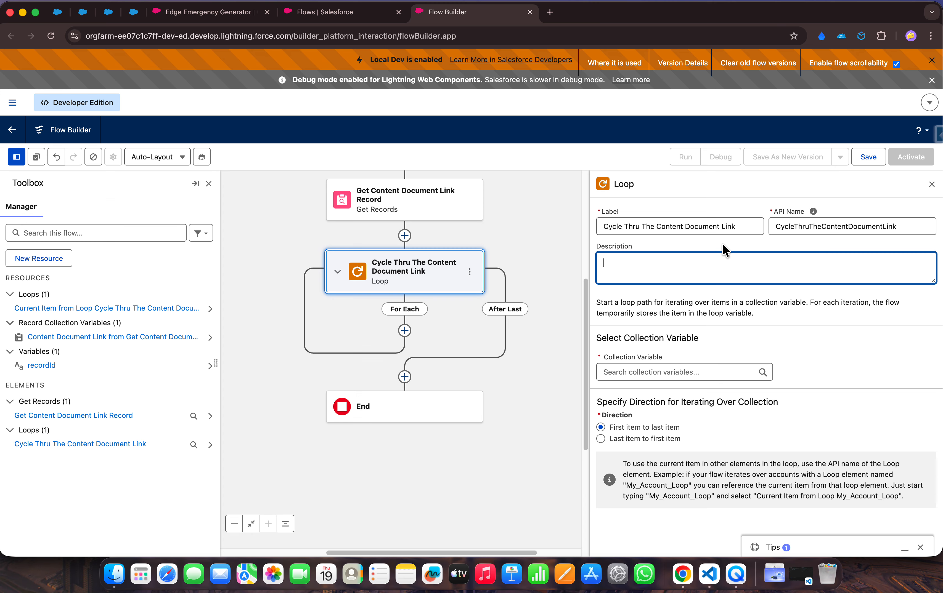
type("fetches all the content document")
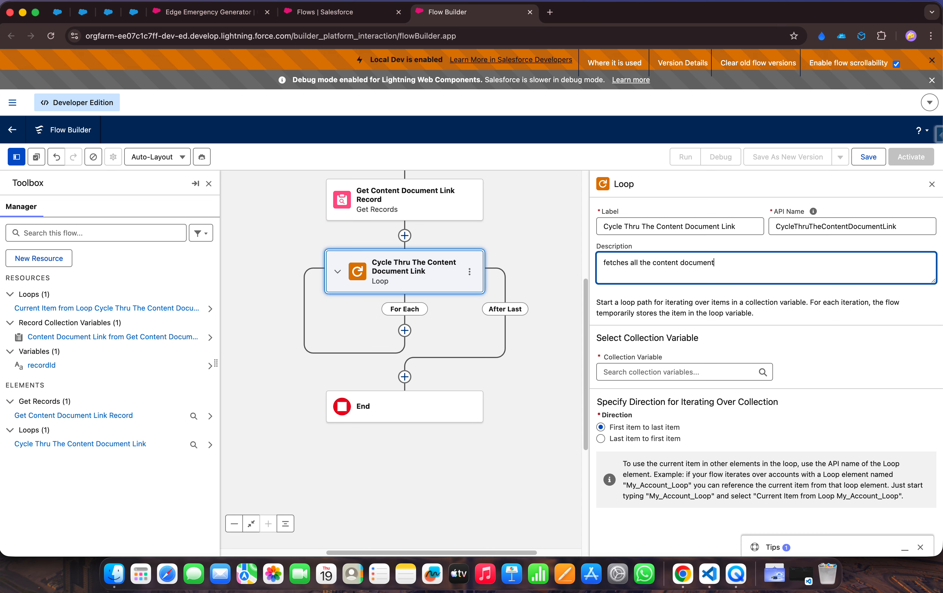
type(" link records from the current opport")
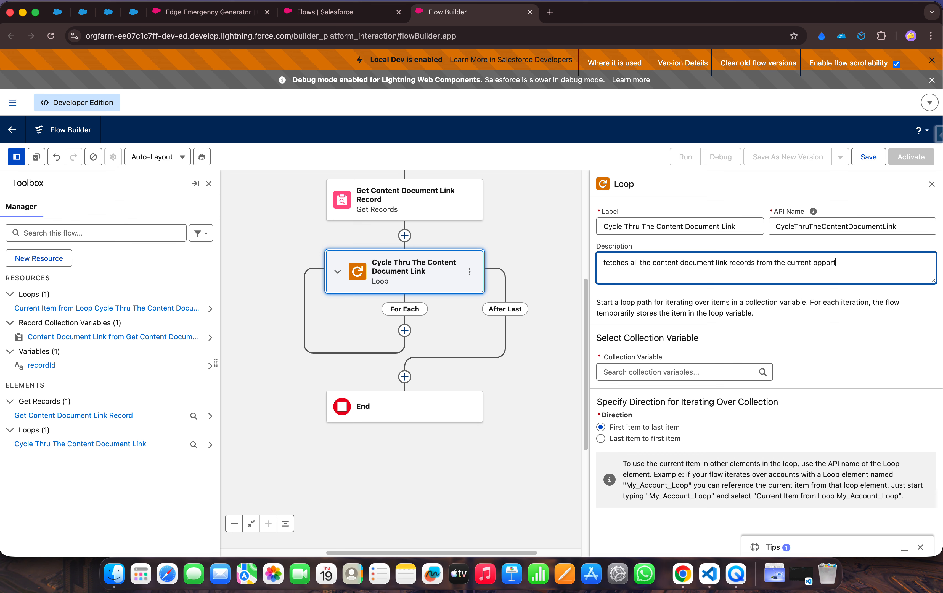
type("unity")
left_click_drag(519, 229, 514, 271)
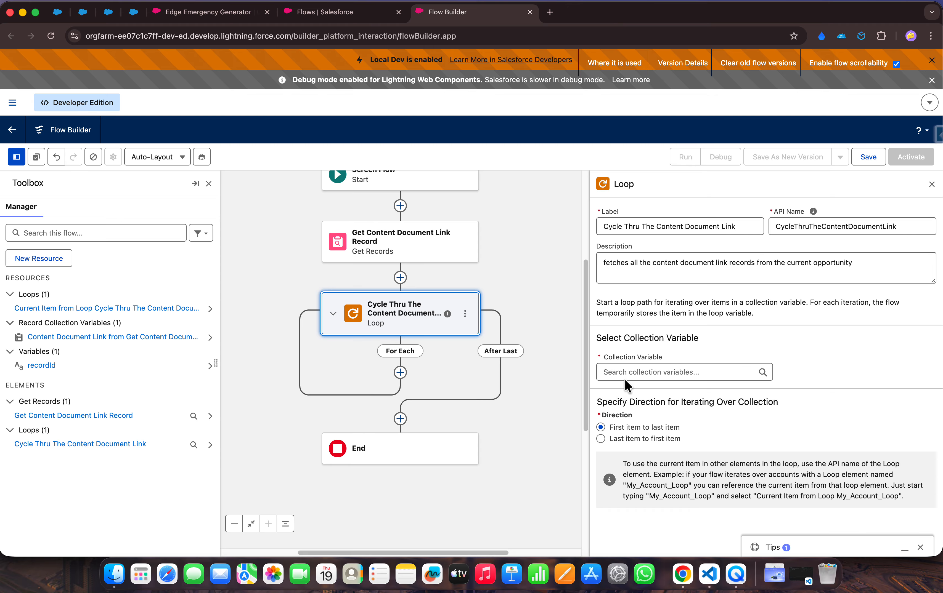
- Set the loop's collection variable to the Content Document Link collection from Get Content Document Link Record, and close its settings
left_click(643, 374)
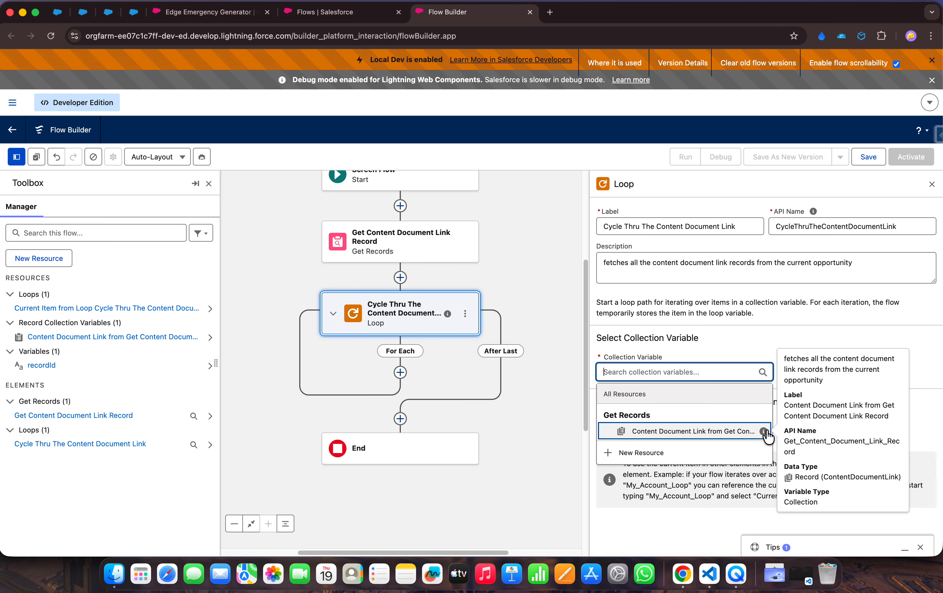
left_click(742, 431)
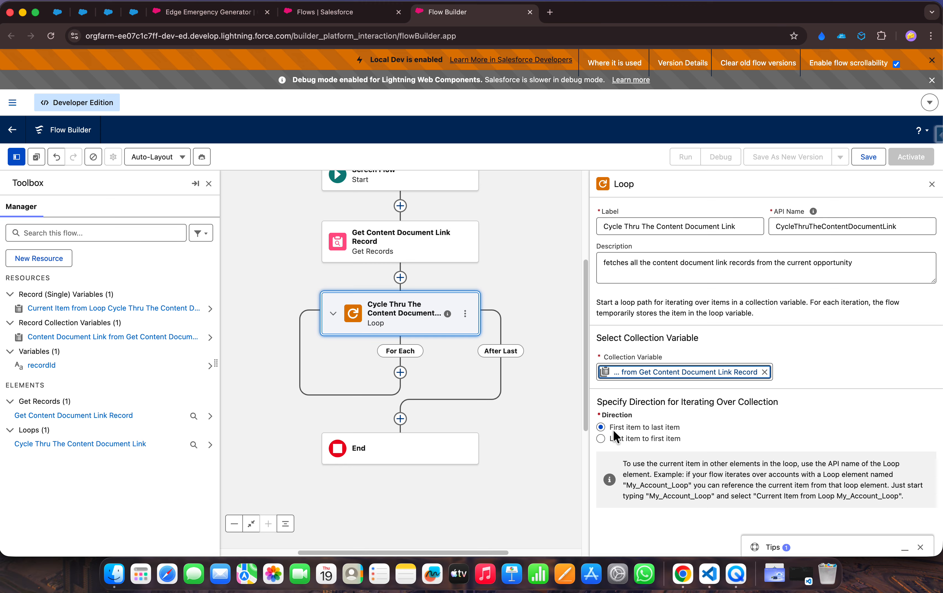
left_click(931, 184)
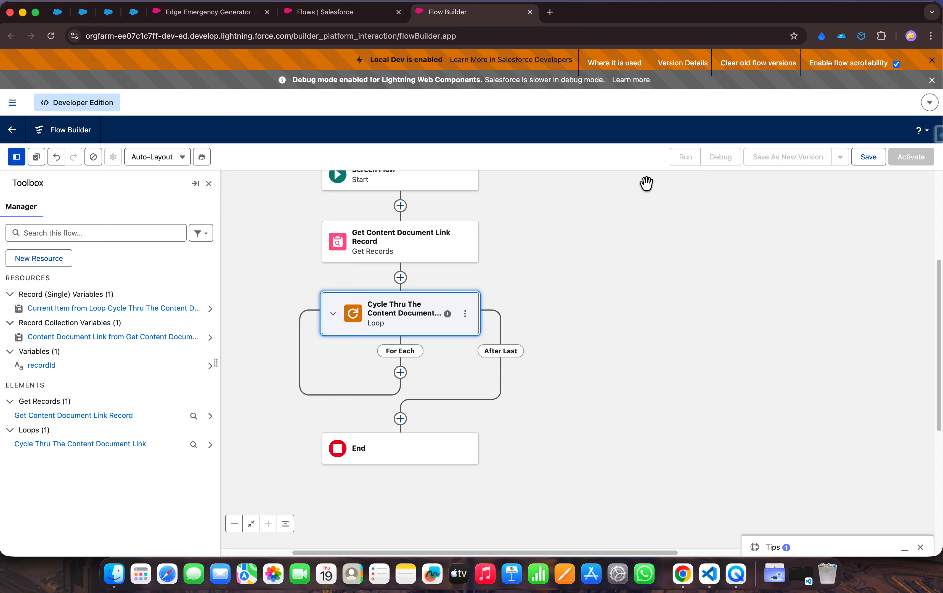
- Add an Assignment element on the loop's For Each path, labelled "Assign each ID to the List (Collection)"
left_click(399, 371)
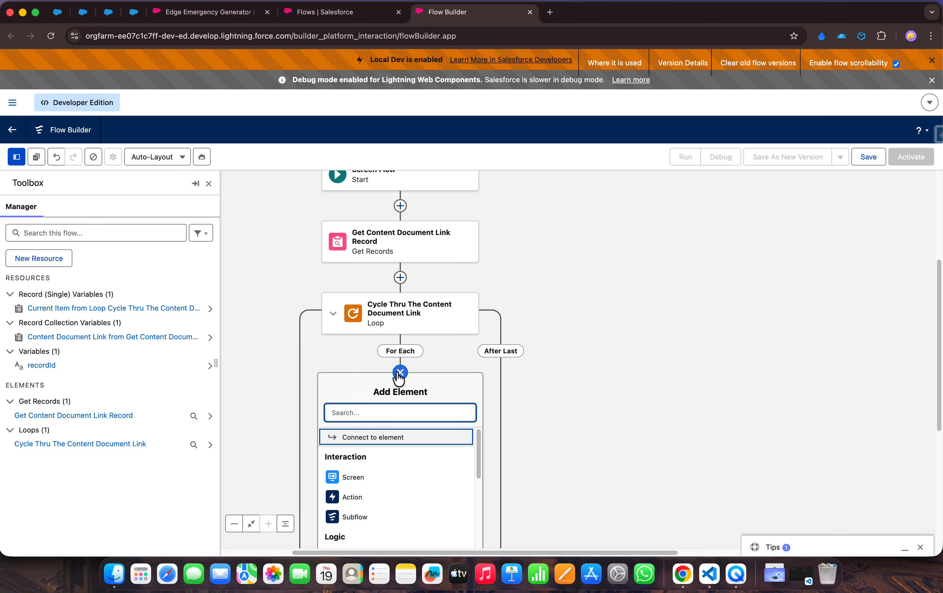
type("assi")
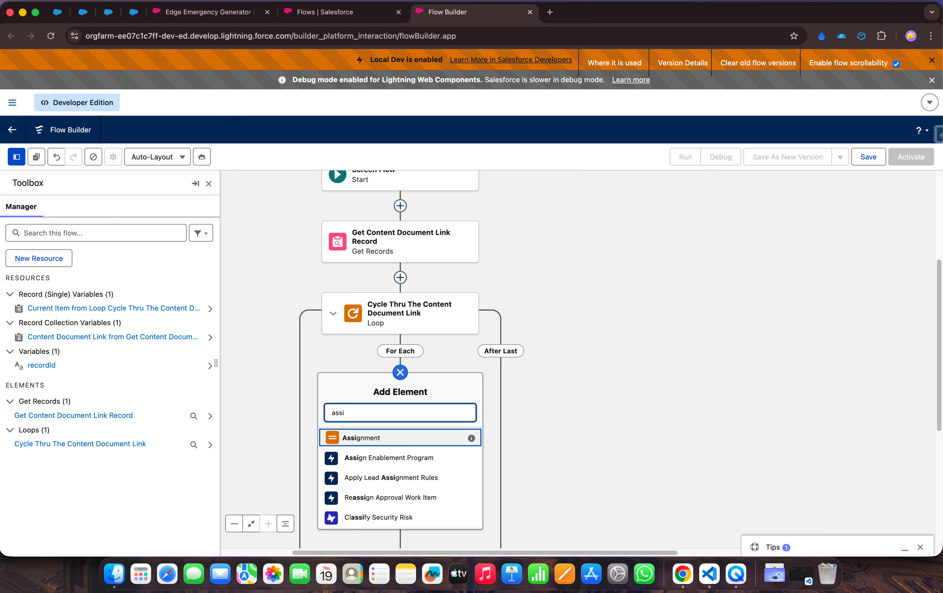
left_click(383, 438)
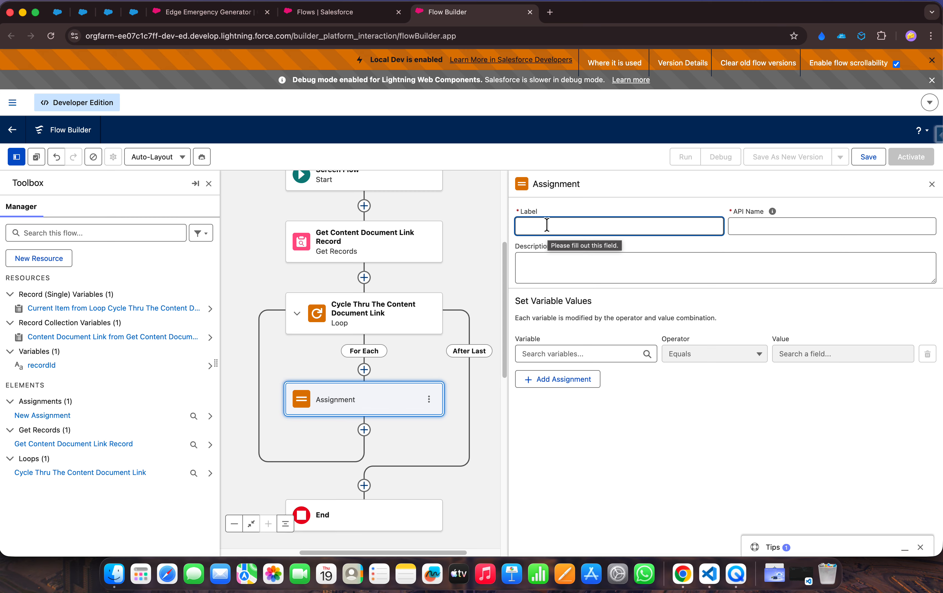
type("Assign eac")
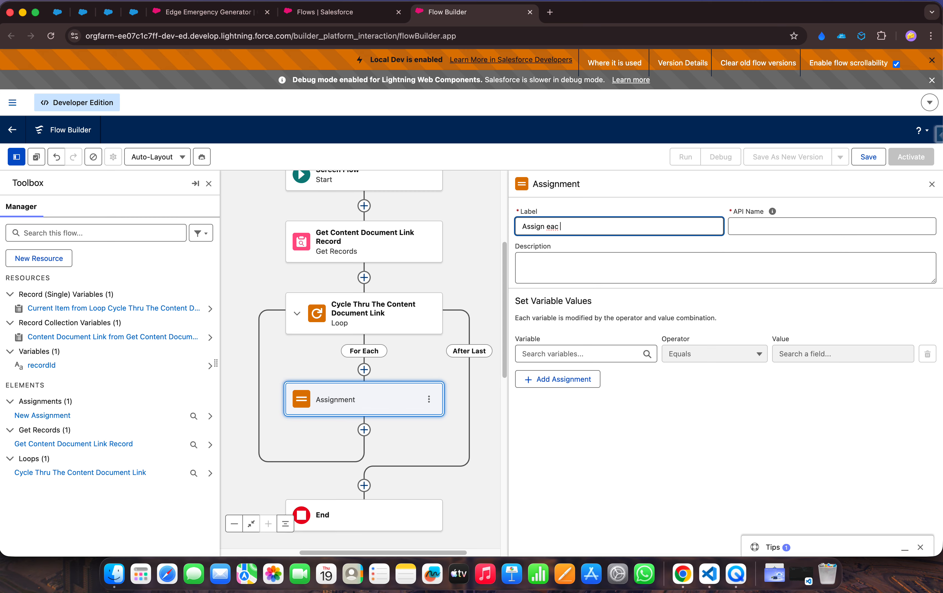
type("h ID to the List >(Collection)")
left_click(610, 214)
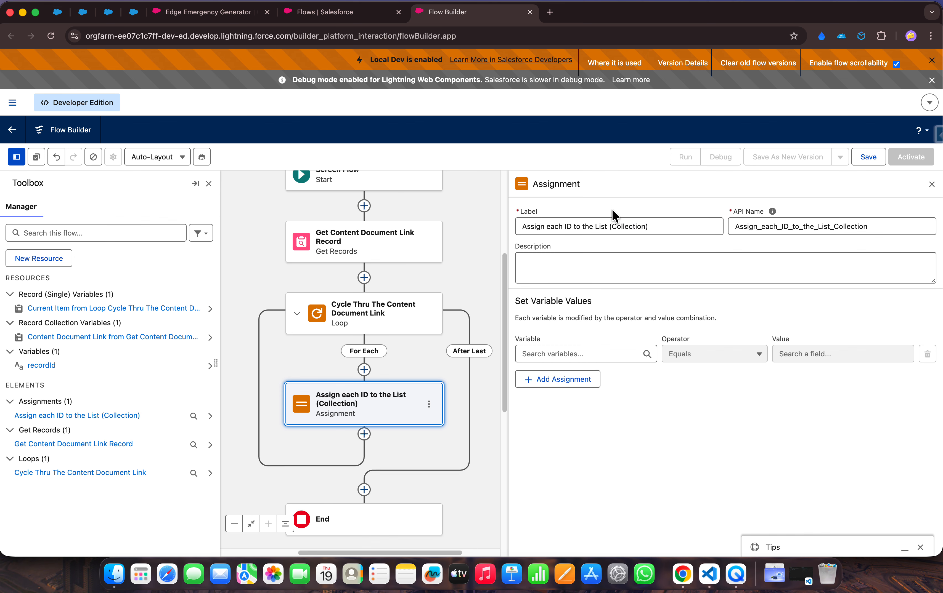
- Give the assignment the description "assigns (adds) each Id to the ID List(collection)"
left_click(575, 259)
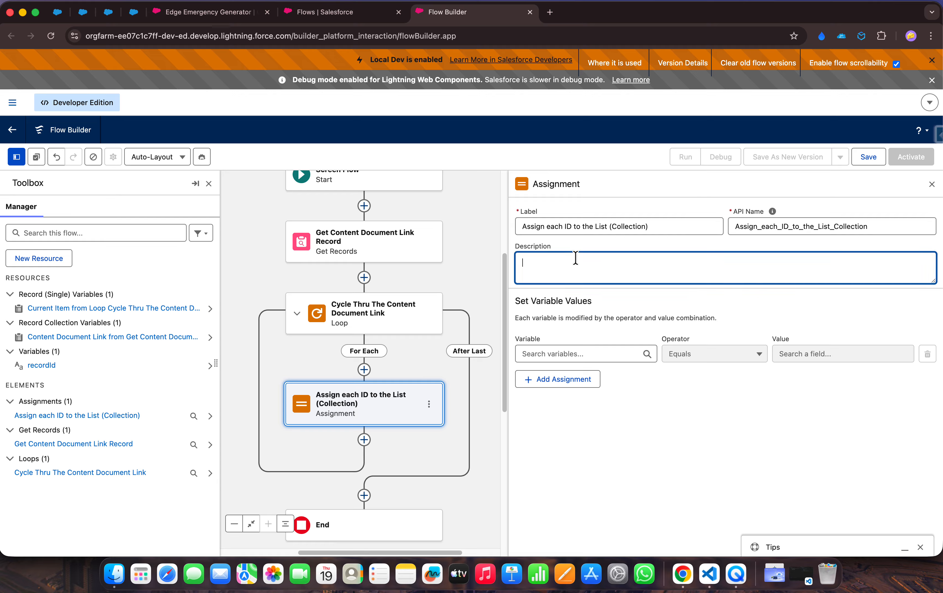
type("assigns (adds) each Id to the ID")
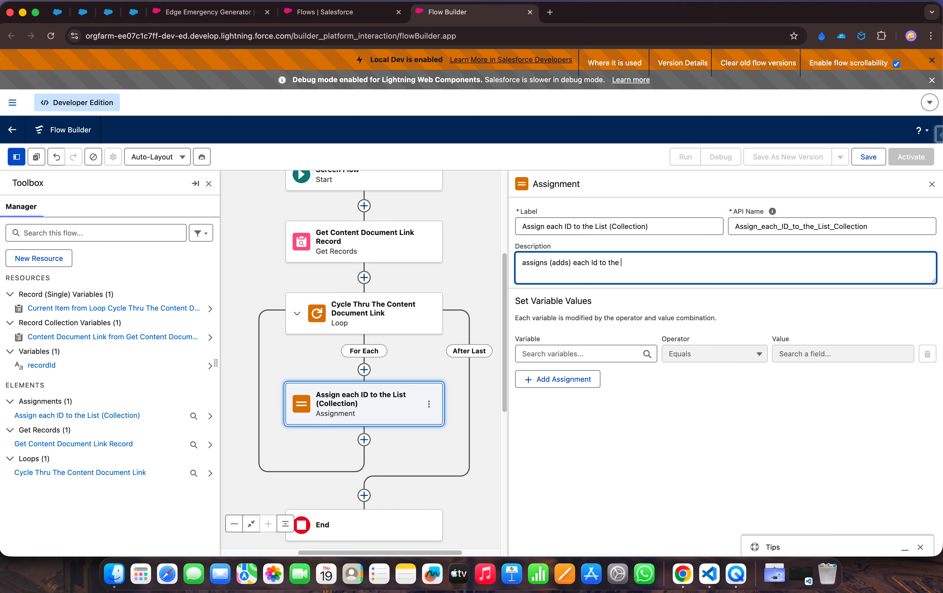
type(" List(collection)")
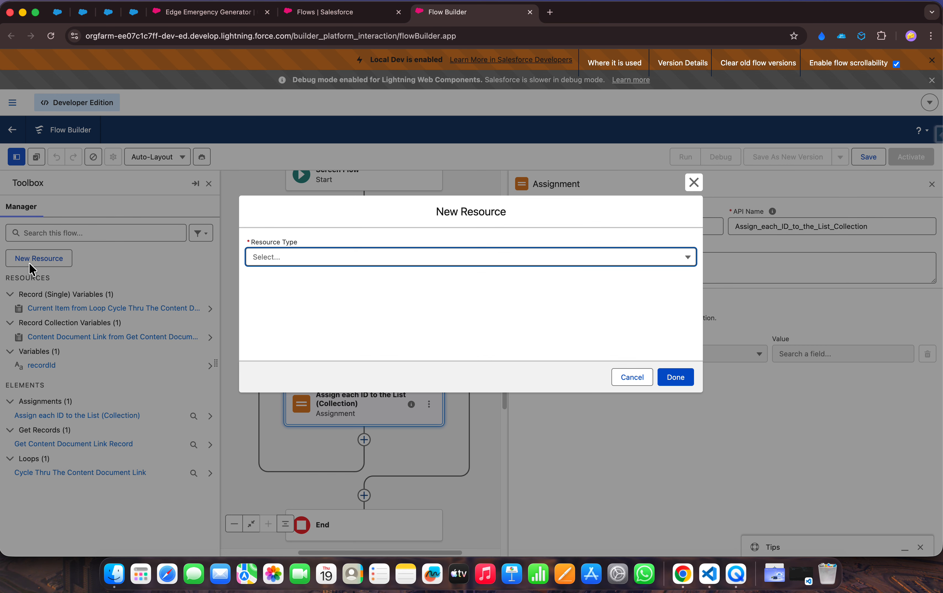
- Start a new variable resource named ContentDocumentIDs, described as "stores all the ids from the content document link records"
left_click(344, 259)
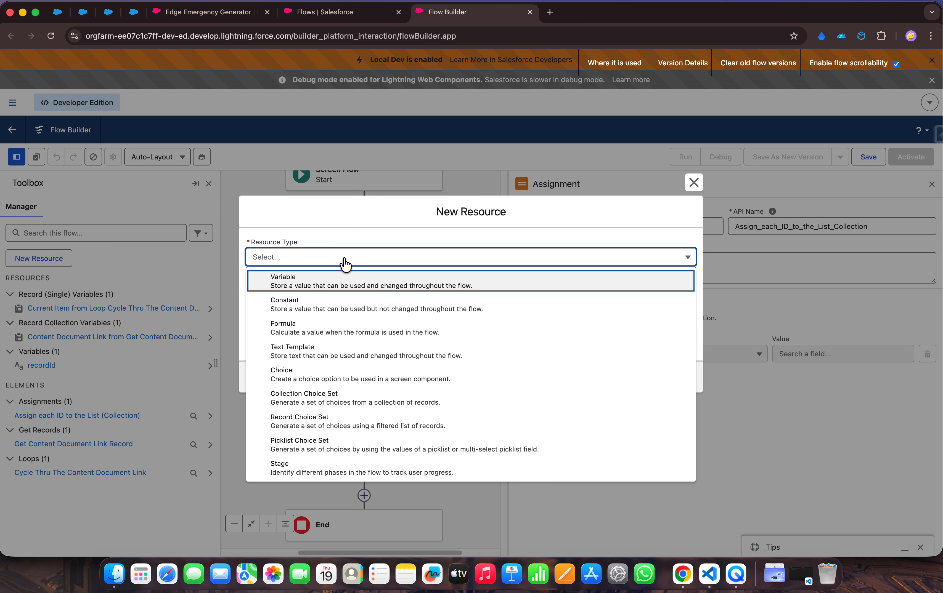
left_click(286, 288)
left_click(282, 279)
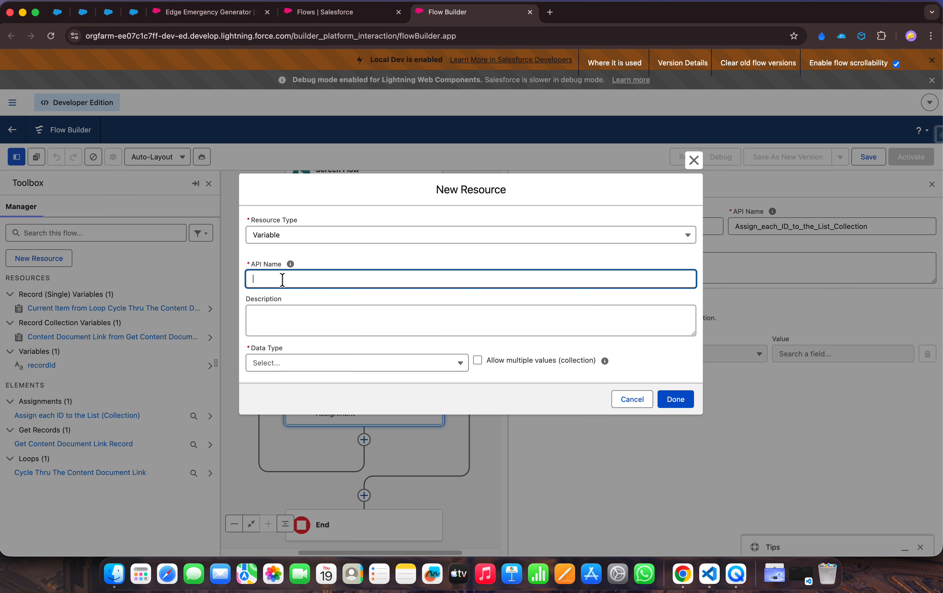
type("ContentDocumentIDs")
left_click(308, 312)
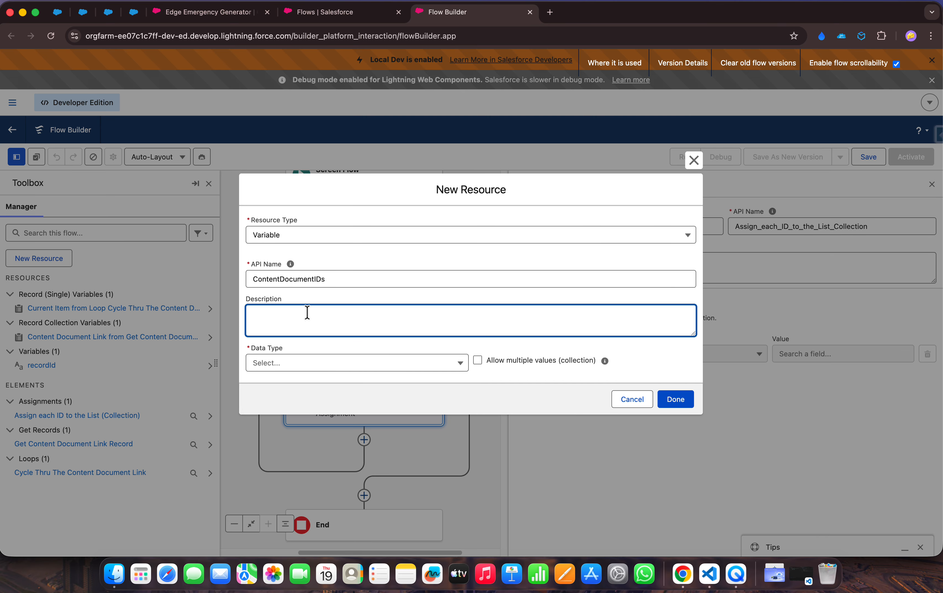
type("stores all the ids from the content do")
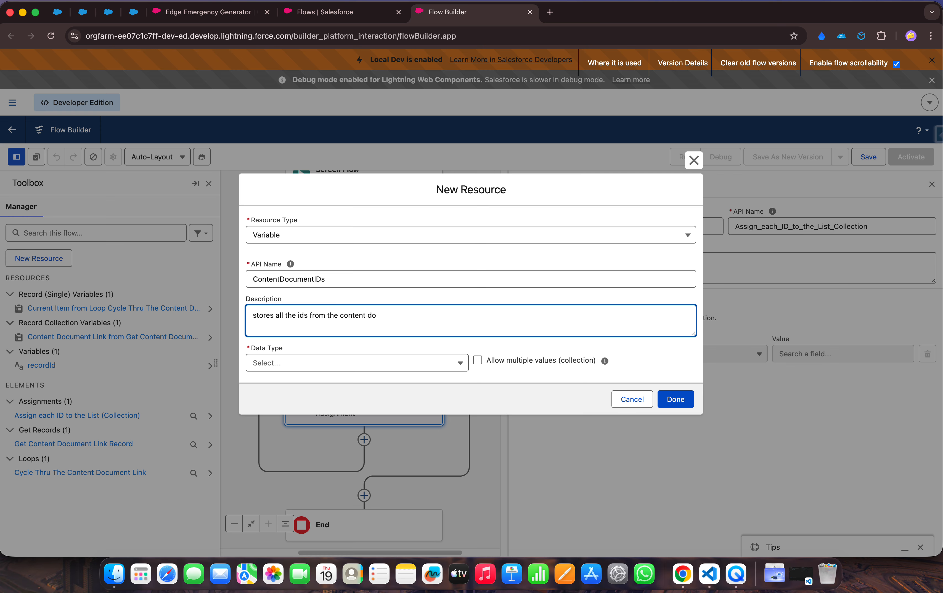
type("cument link records")
- Give the ContentDocumentIDs variable the Text data type, allow multiple values, and finish creating it
left_click(316, 368)
left_click(285, 160)
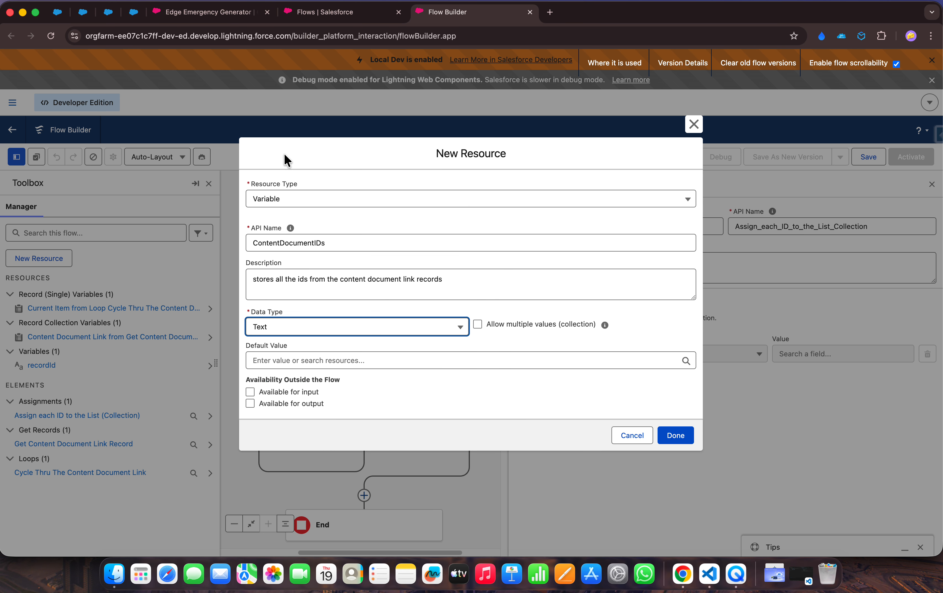
left_click(477, 324)
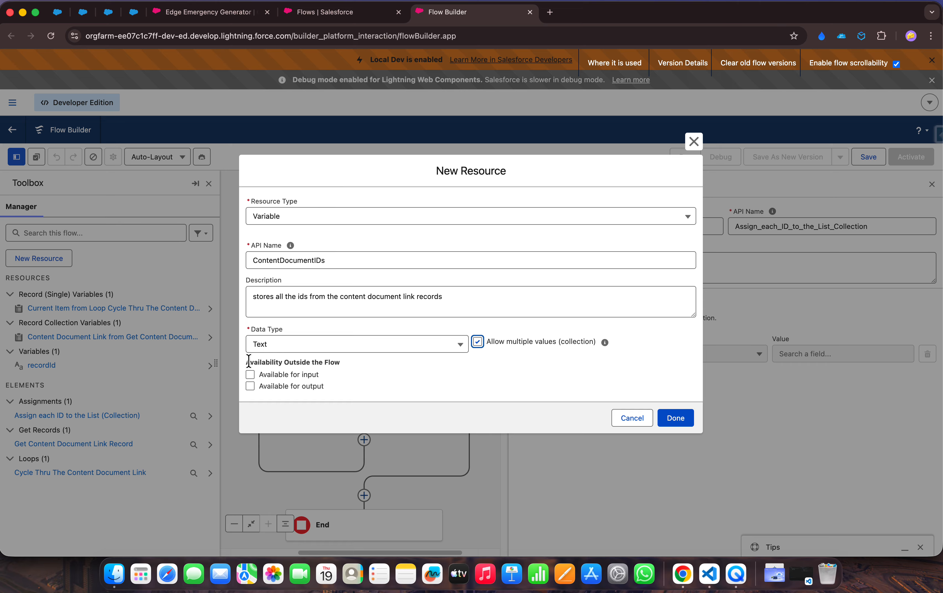
left_click_drag(248, 362, 334, 362)
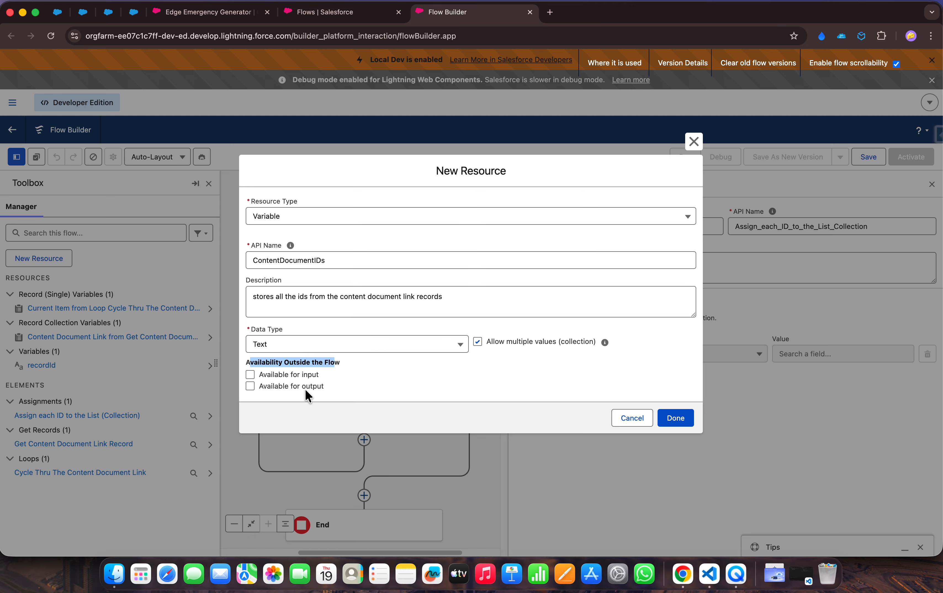
left_click(411, 385)
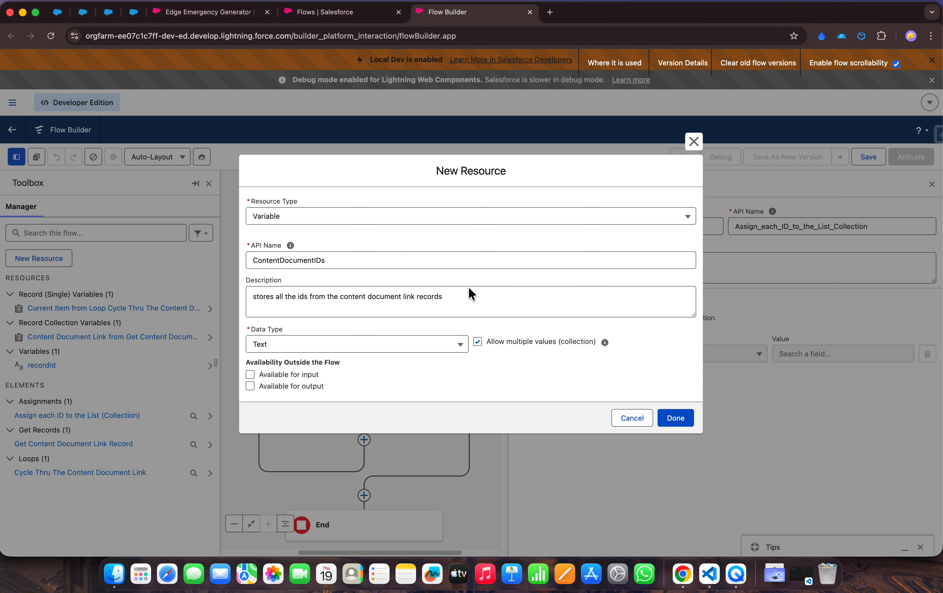
left_click(667, 423)
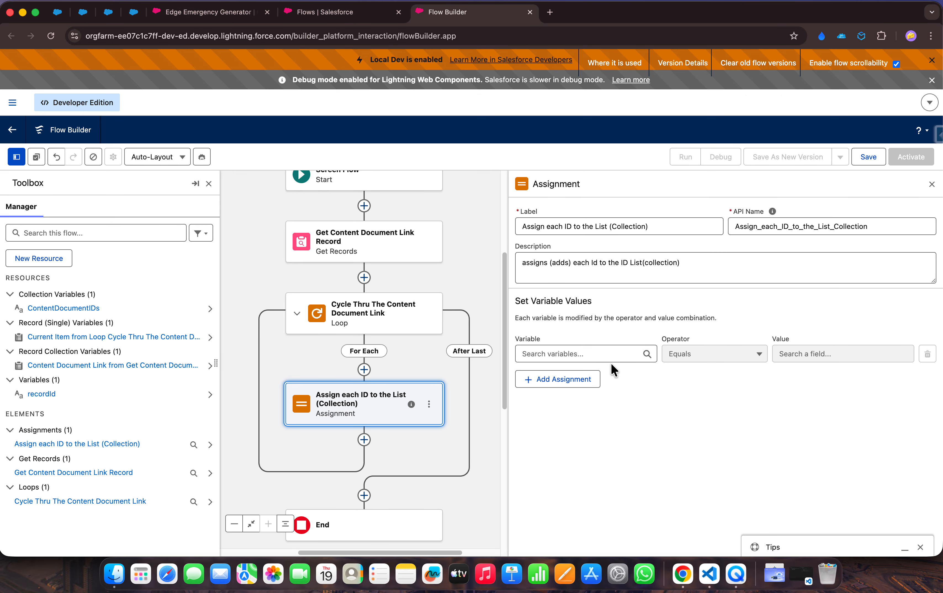
- Set the assignment to add the current loop item's Content Document ID to the ContentDocumentIDs collection, and close the assignment's settings
left_click(580, 348)
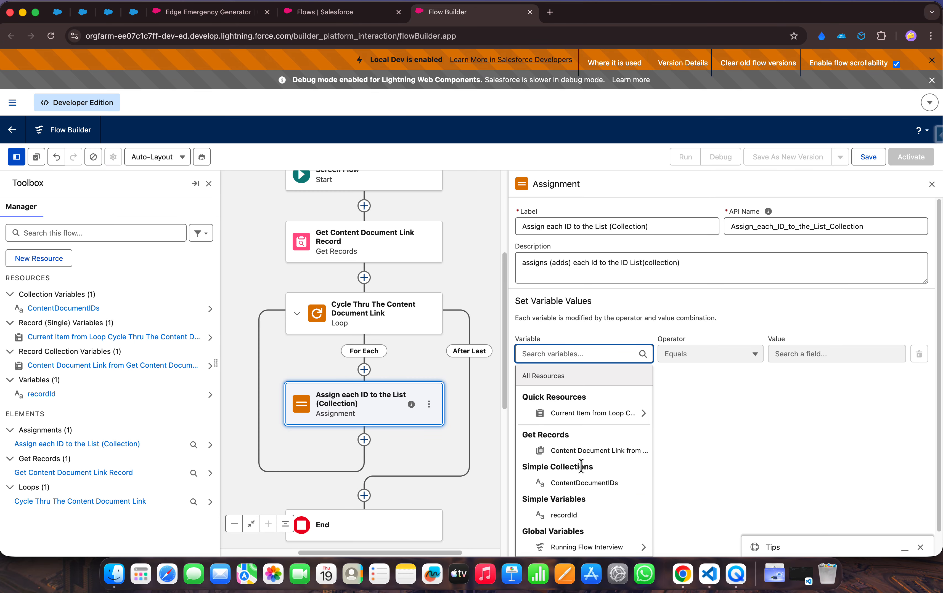
left_click(574, 485)
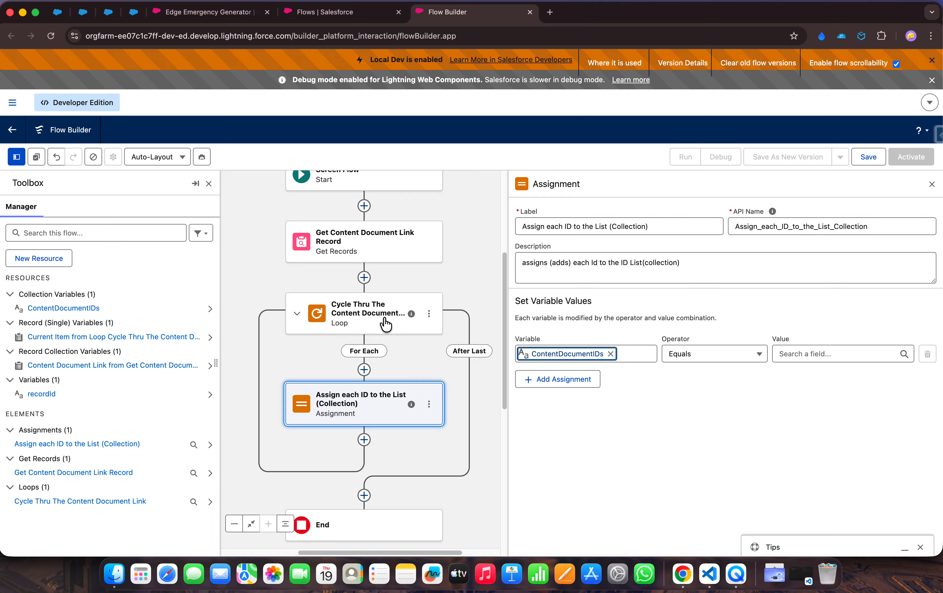
left_click(706, 355)
left_click(702, 397)
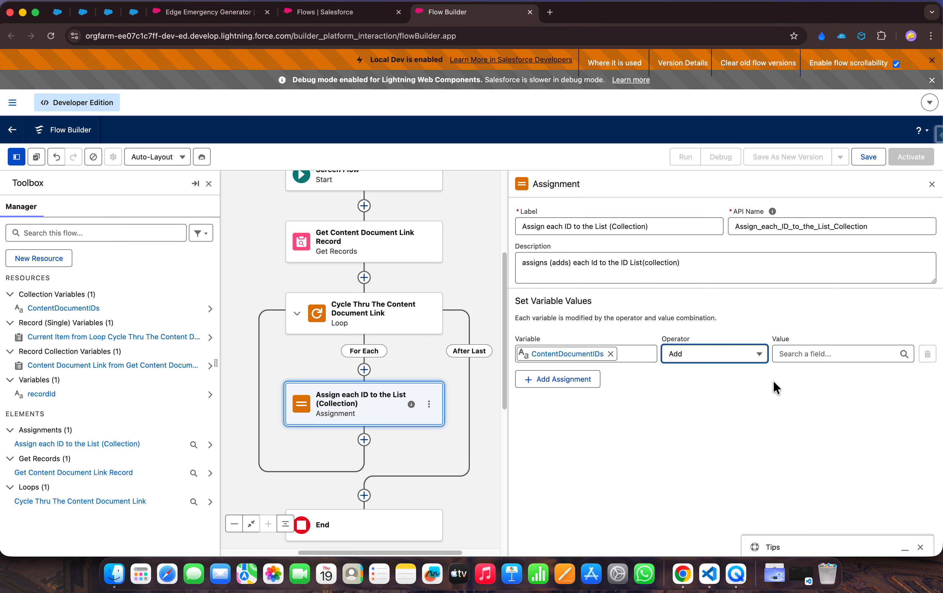
left_click(801, 355)
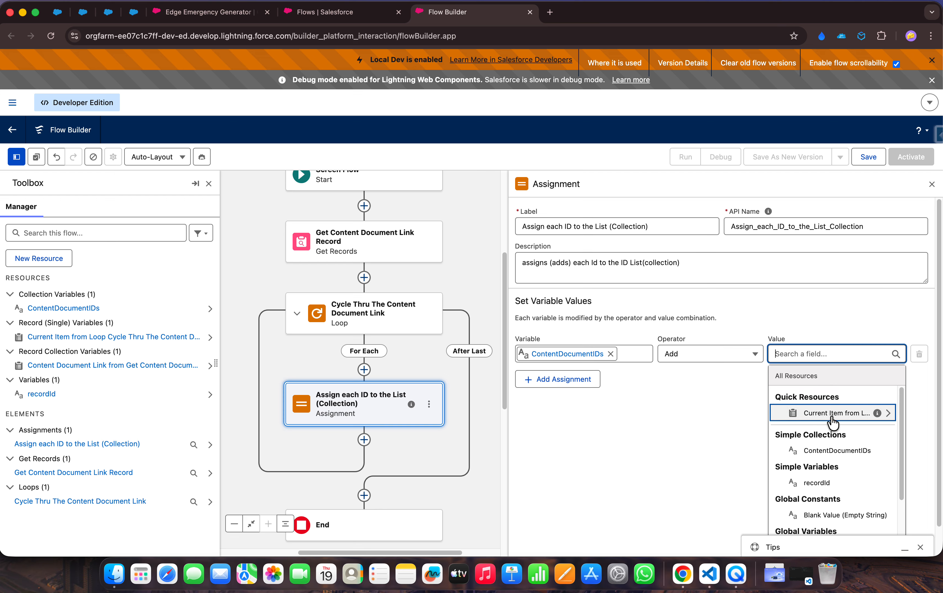
left_click(841, 419)
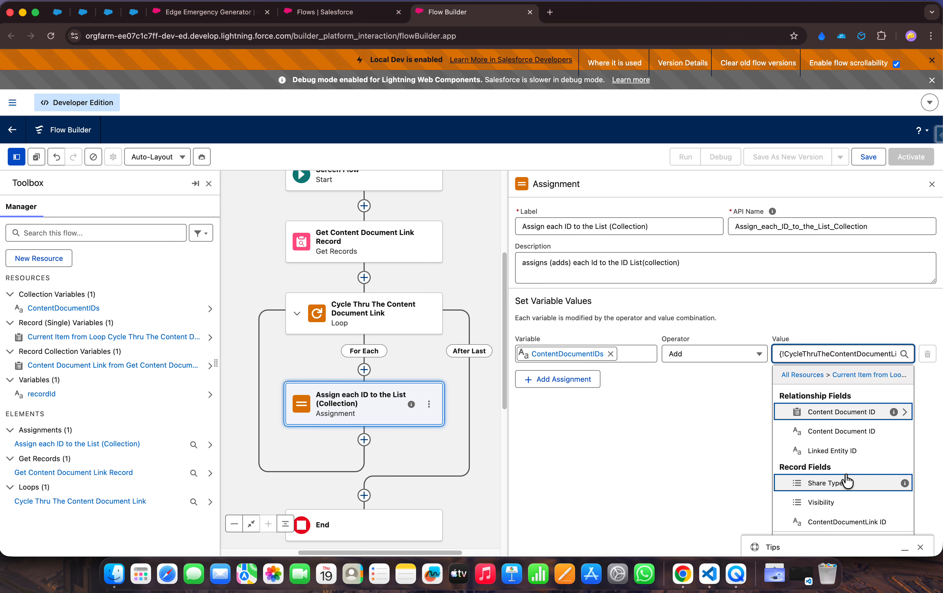
left_click(844, 434)
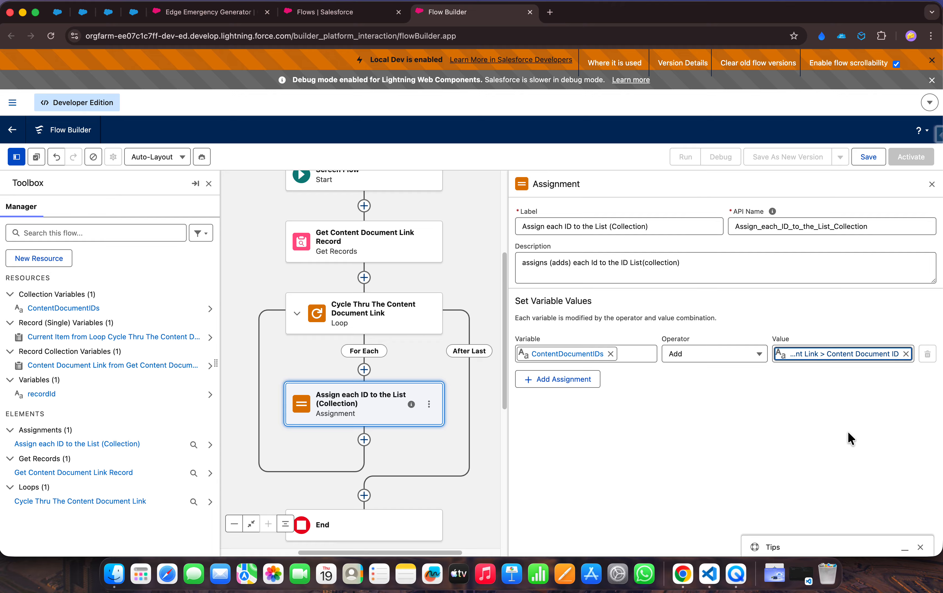
left_click(931, 184)
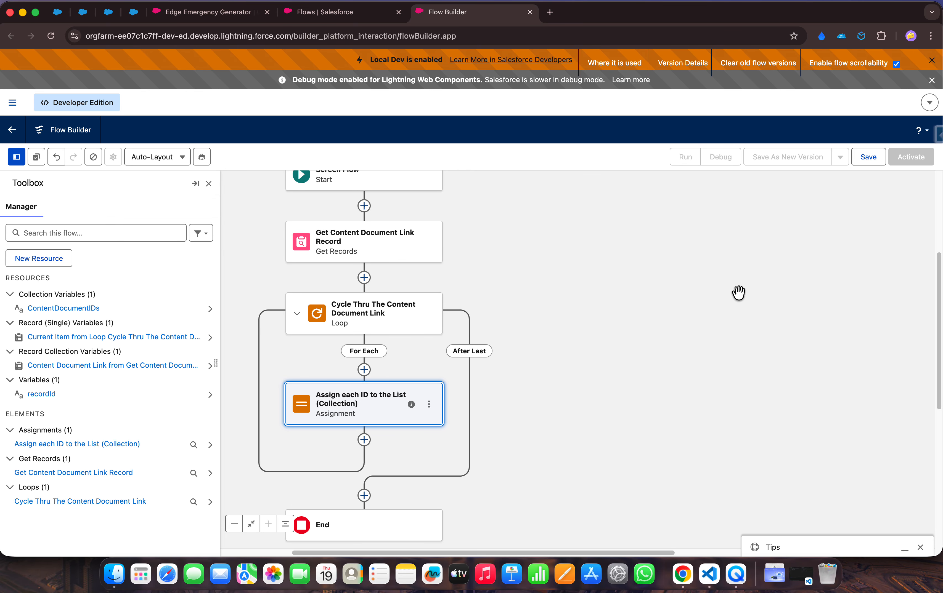
- Add a Get Records element after the loop's After Last path, labelled "Get all Content Document Files"
left_click_drag(512, 333, 571, 229)
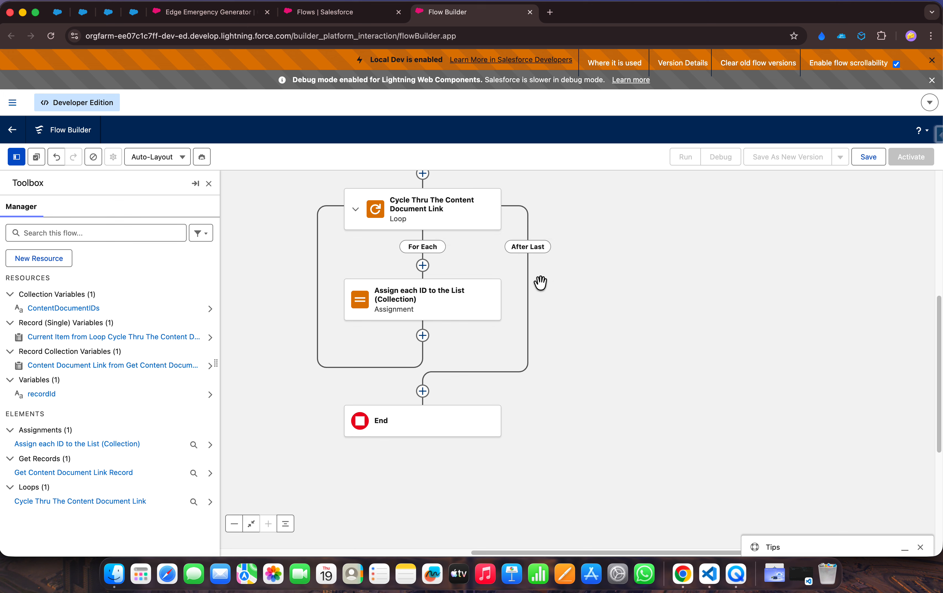
left_click(422, 392)
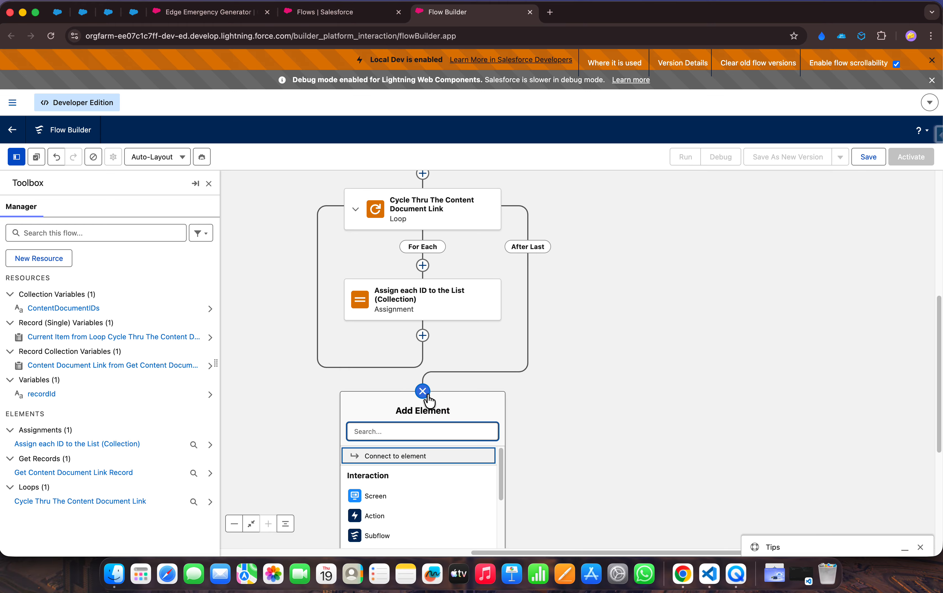
type("get")
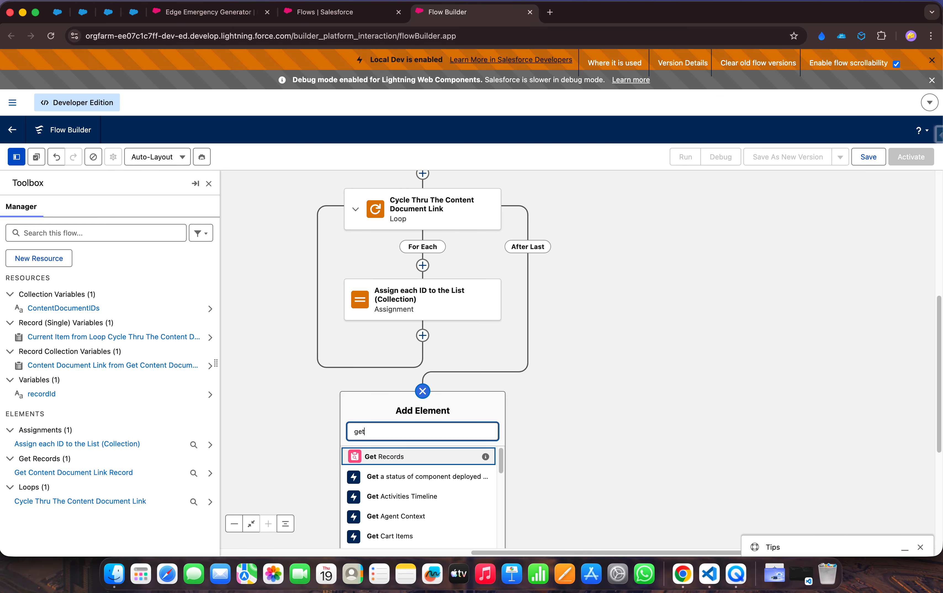
left_click(387, 458)
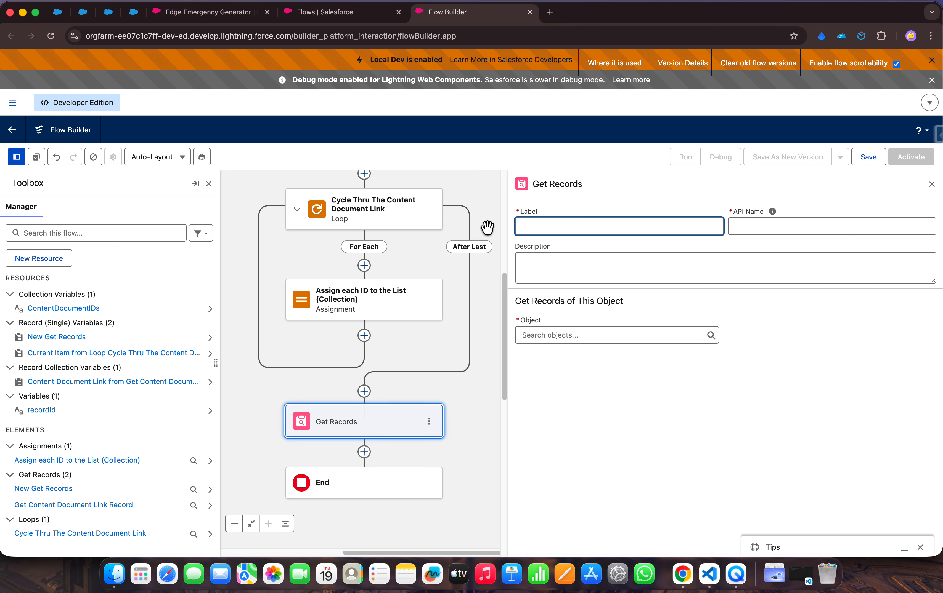
left_click(208, 187)
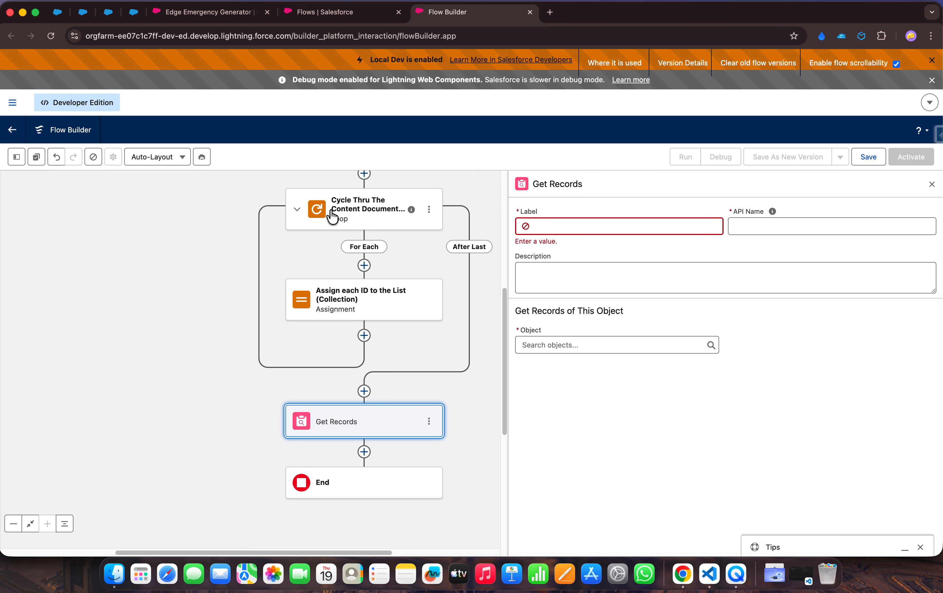
left_click(536, 225)
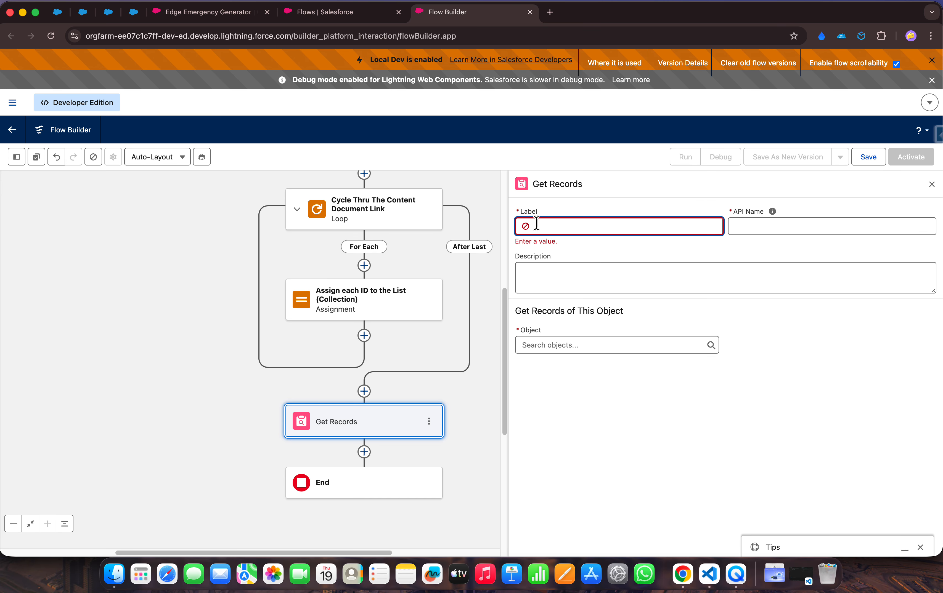
type("Get all Content Document Files")
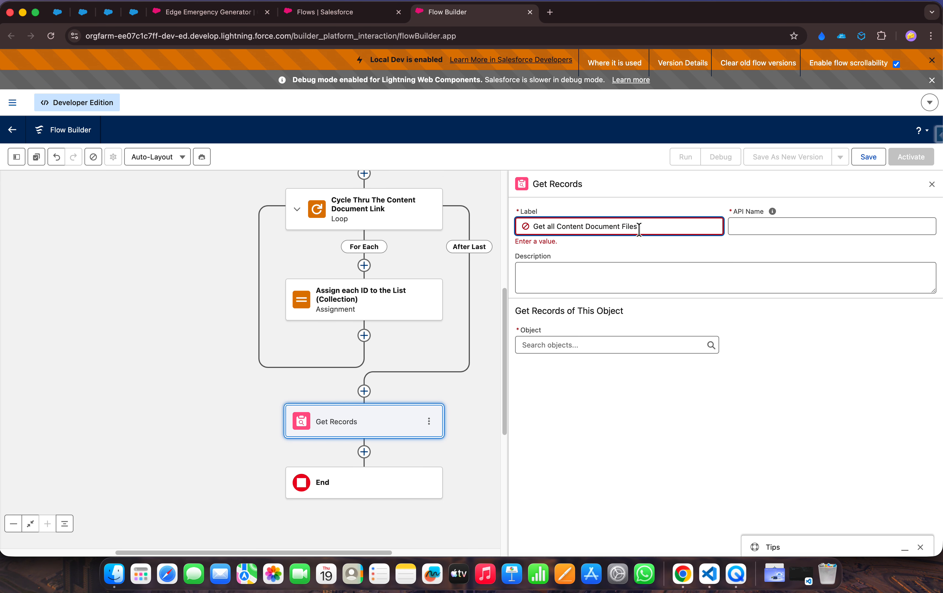
left_click_drag(643, 228, 608, 230)
left_click(620, 230)
left_click_drag(225, 236, 178, 434)
left_click_drag(168, 364, 173, 219)
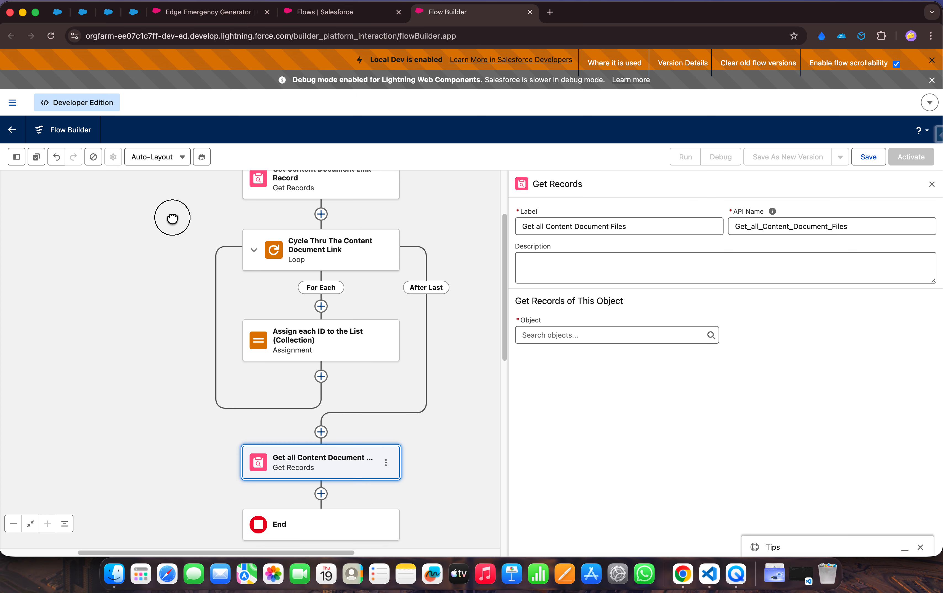
- Give the new Get Records element the description "gets all the content document files (such as PDF, JPEG, PNG etc.)"
left_click(555, 261)
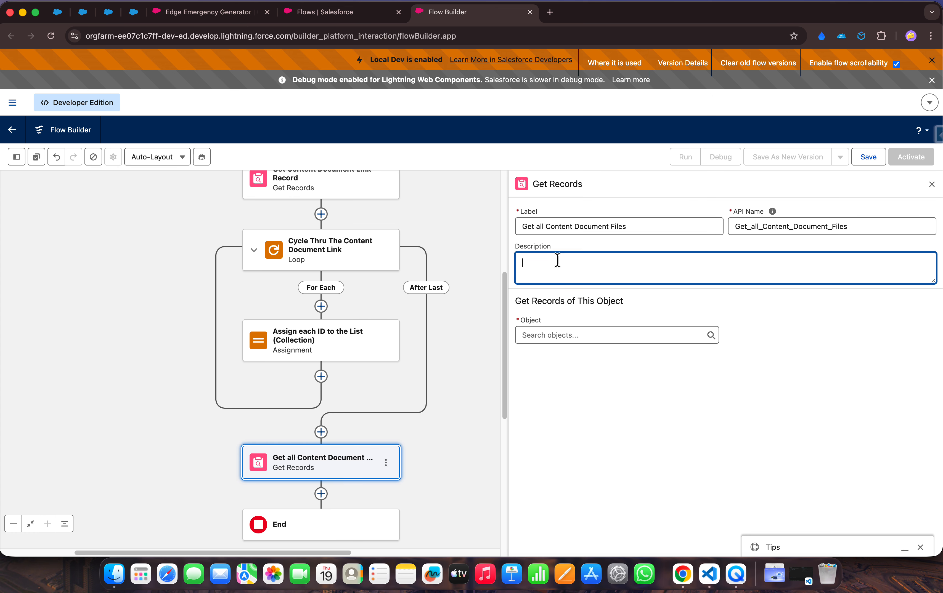
type("gets all the content document fiels")
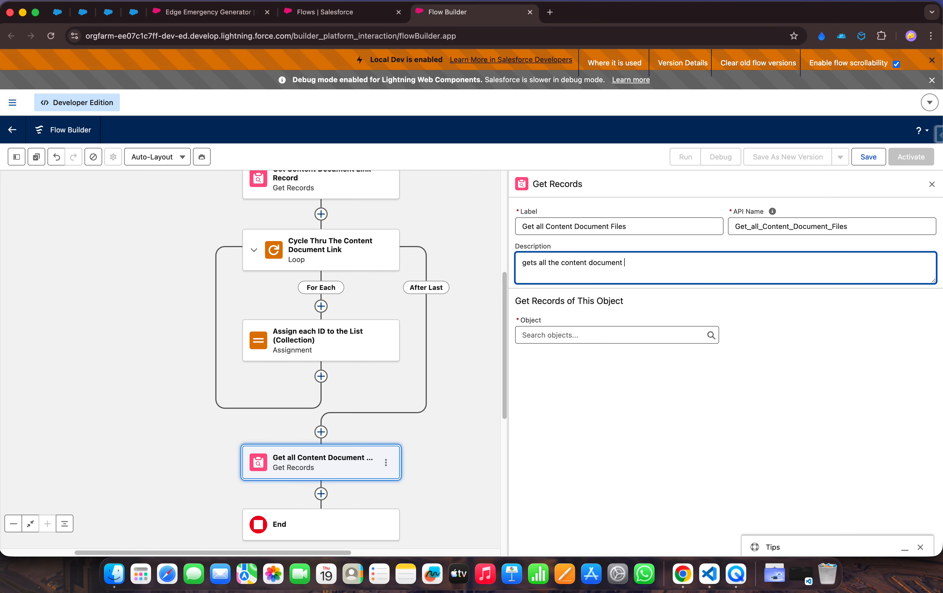
key("BackSpace")
key("BackSpace")
key("BackSpace")
type("les (such as PDF, JPEg")
key("BackSpace")
type("G, PNG etc.)")
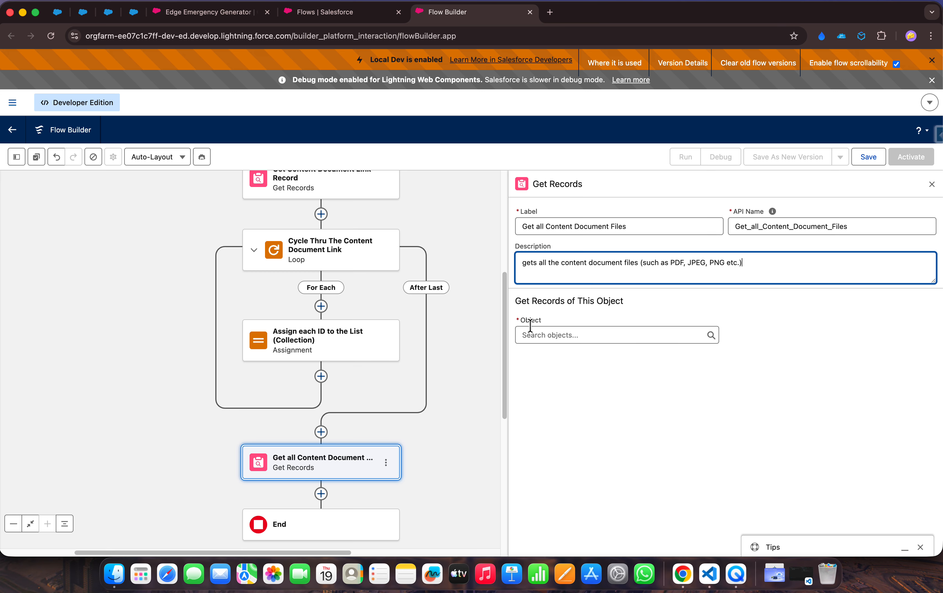
- Set the Get Records object to Content Document (Beta)
left_click(549, 332)
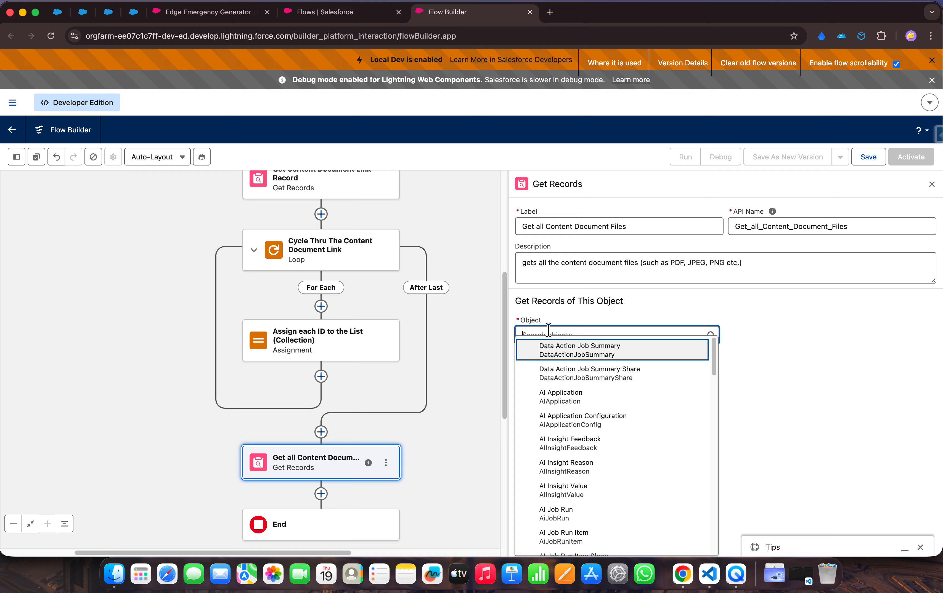
type("contentdocument")
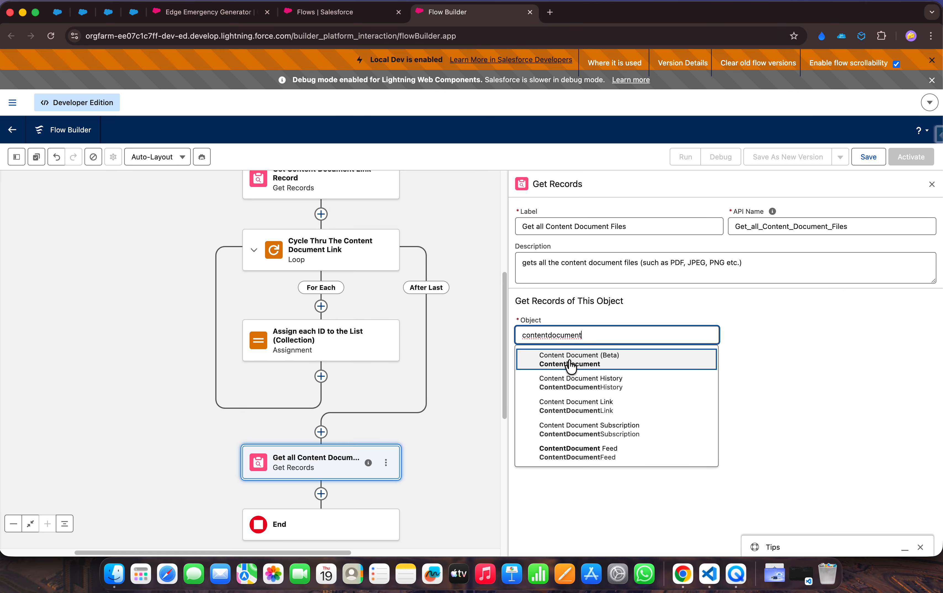
left_click(582, 365)
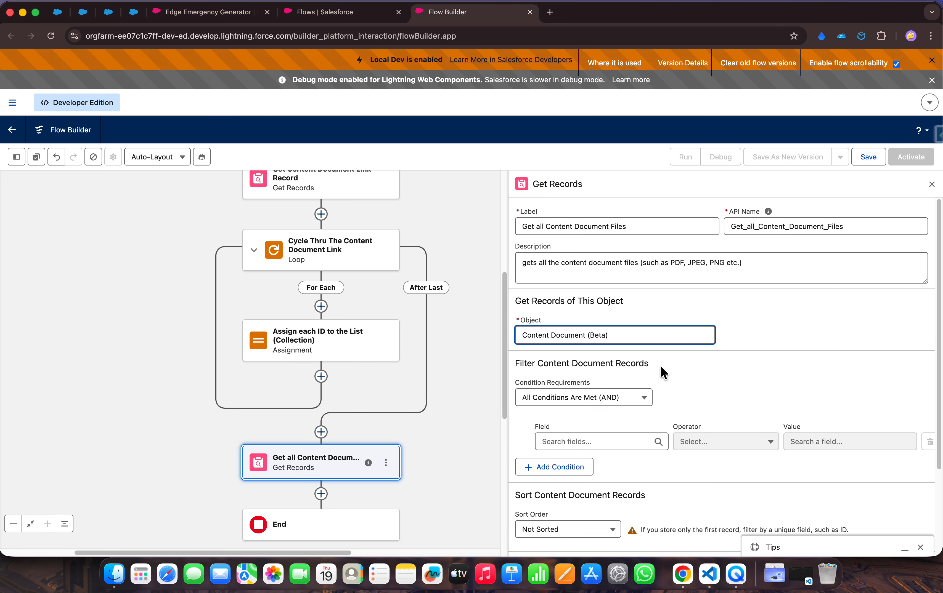
- Examine the Content Document filter settings and the Edge Emergency Generator opportunity whose files the flow must retrieve
scroll(661, 367, "down", 2)
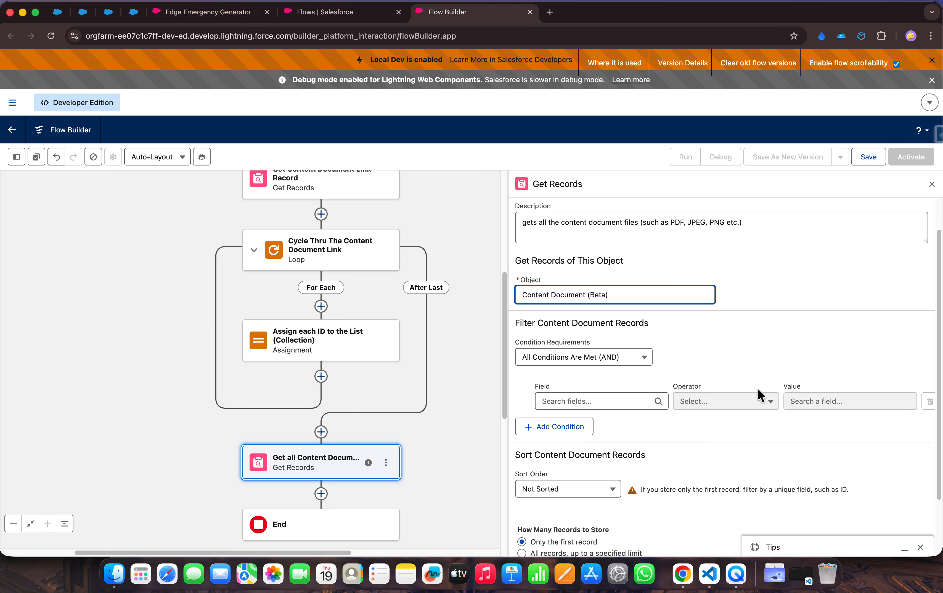
scroll(717, 315, "down", 2)
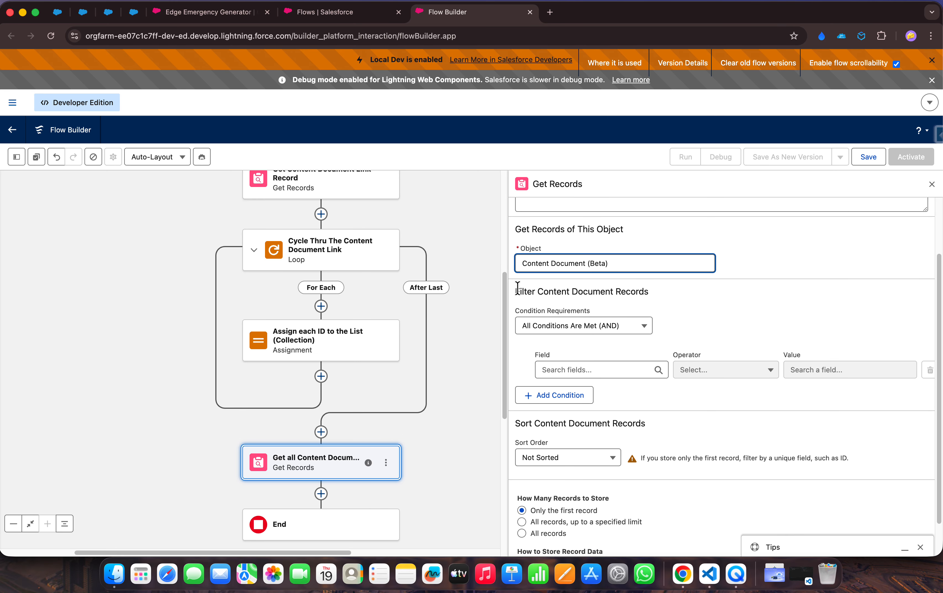
left_click_drag(516, 291, 616, 289)
left_click(618, 287)
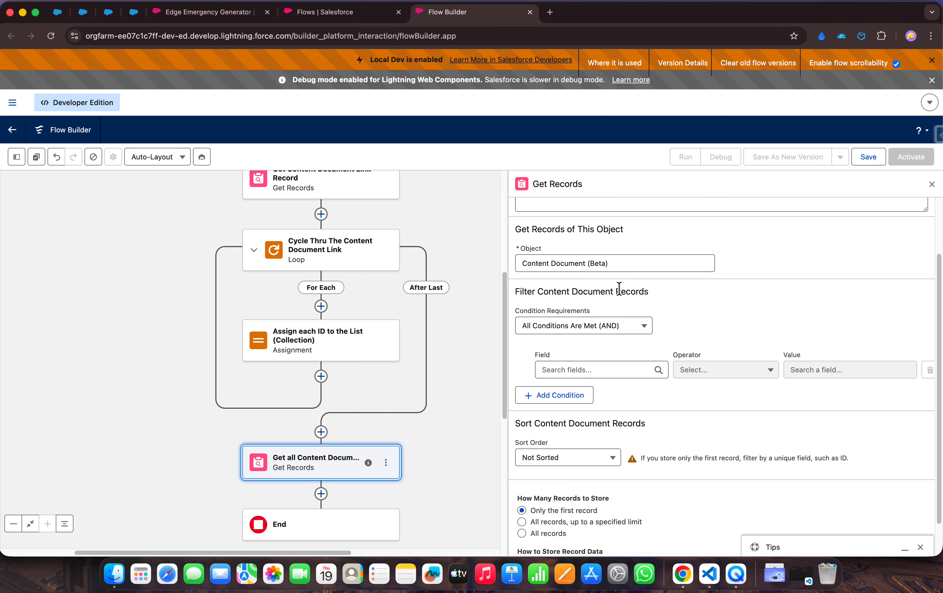
left_click(206, 13)
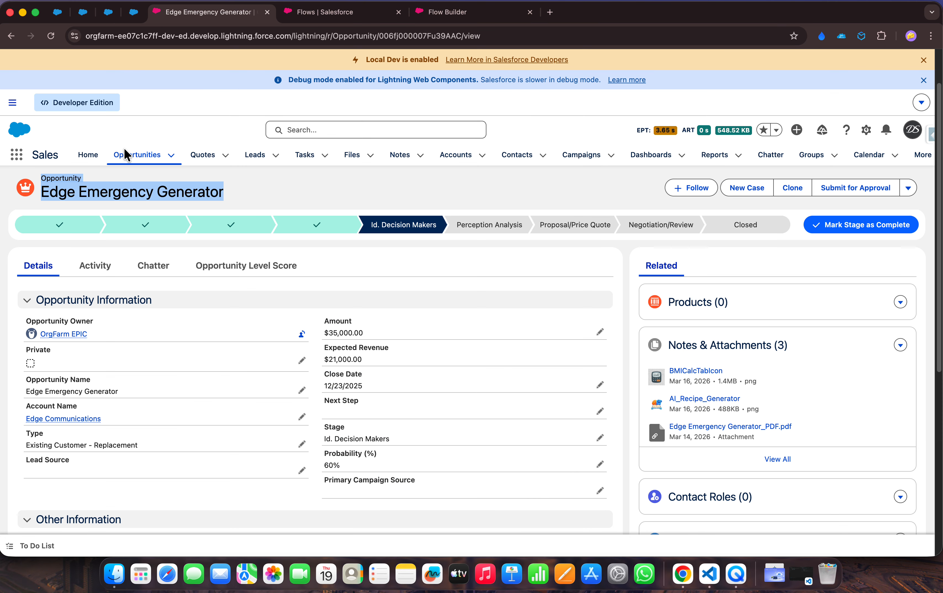
left_click(57, 191)
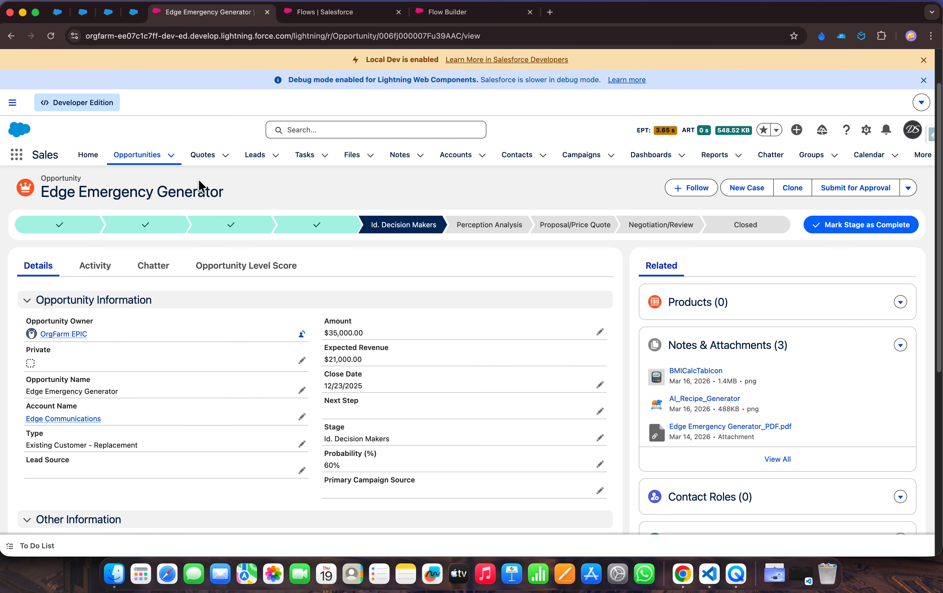
left_click_drag(227, 192, 41, 190)
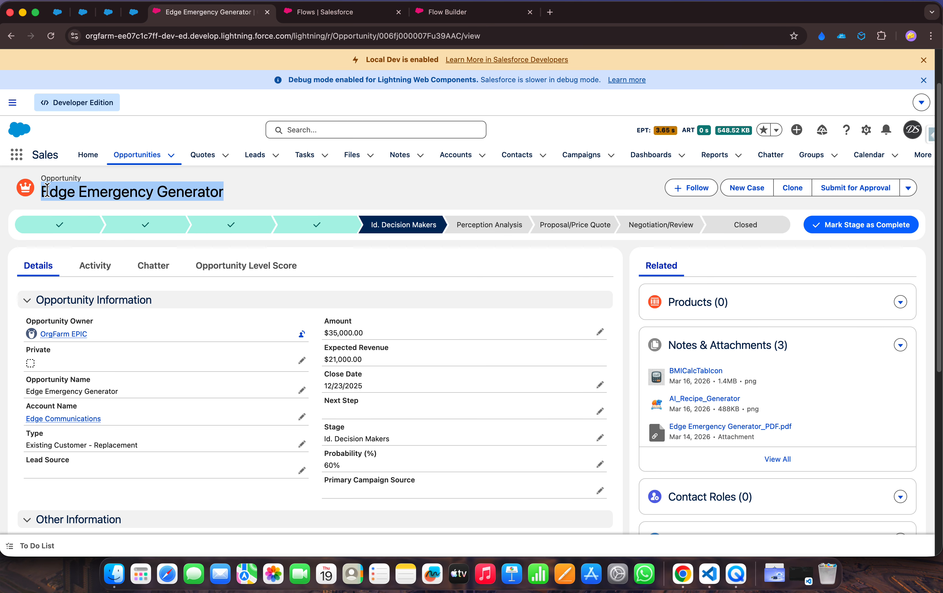
left_click(447, 12)
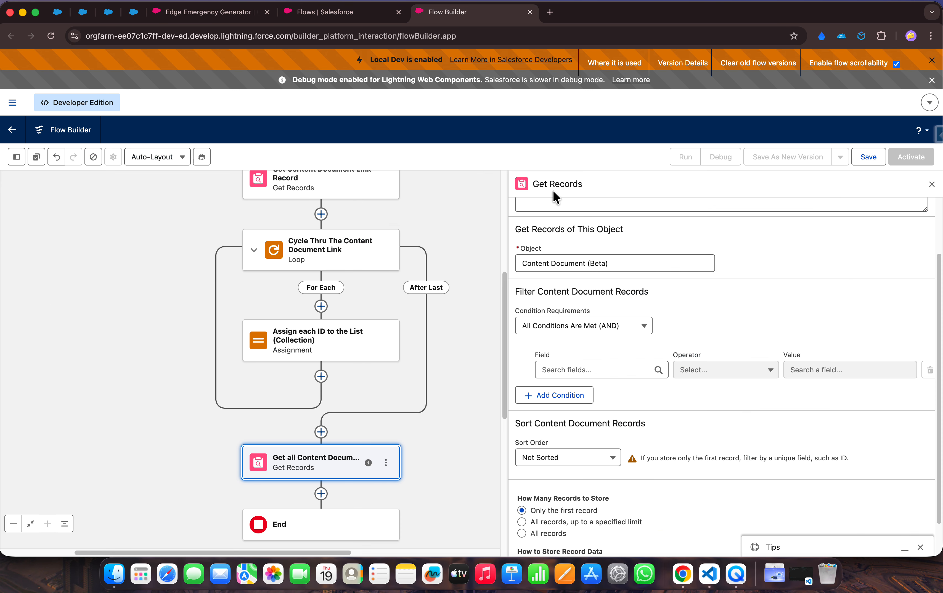
- Set the filter field of the "Get all Content Document Files" element to Content Document ID
scroll(565, 220, "down", 2)
scroll(566, 218, "down", 2)
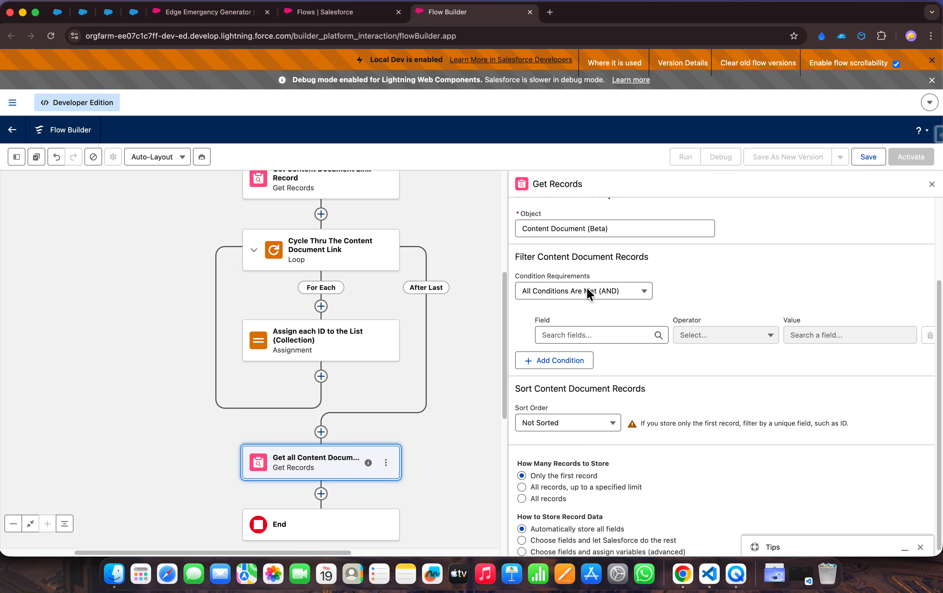
left_click(590, 335)
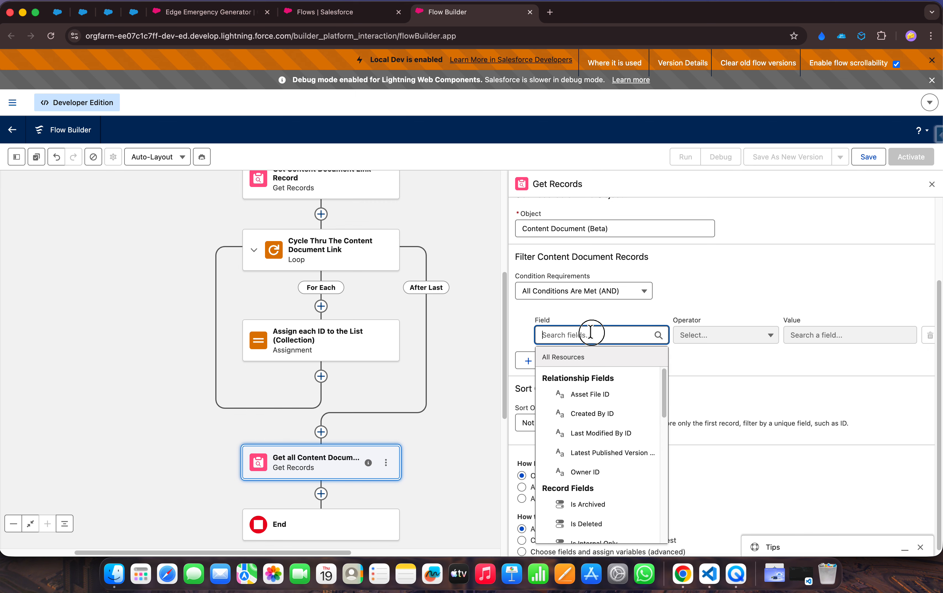
type("connte")
key("BackSpace")
key("BackSpace")
key("BackSpace")
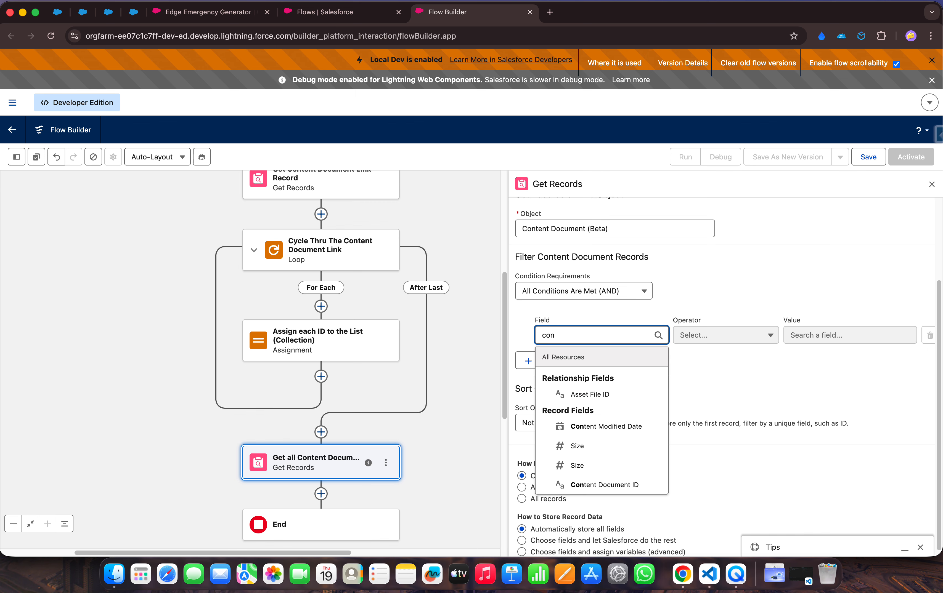
type("tent")
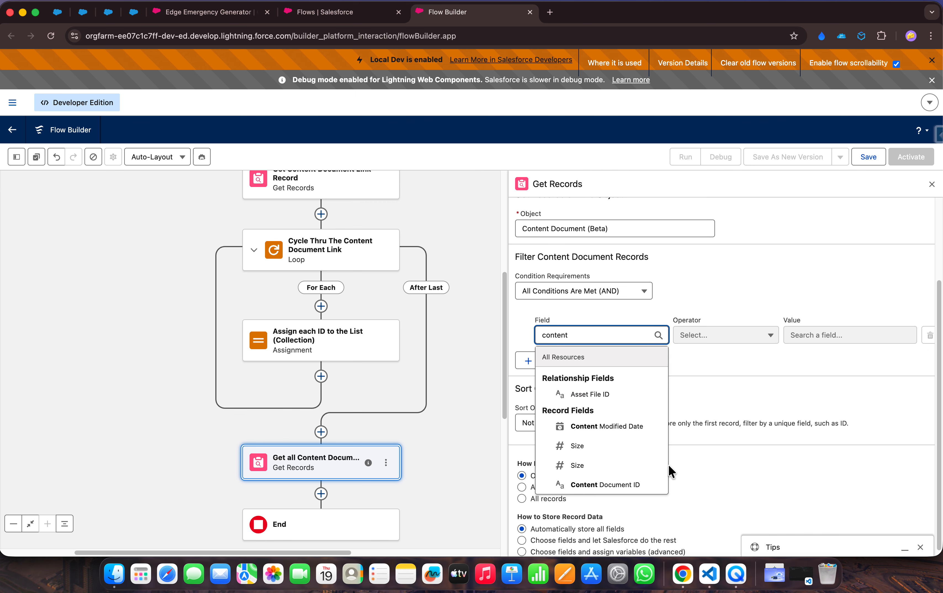
left_click(626, 485)
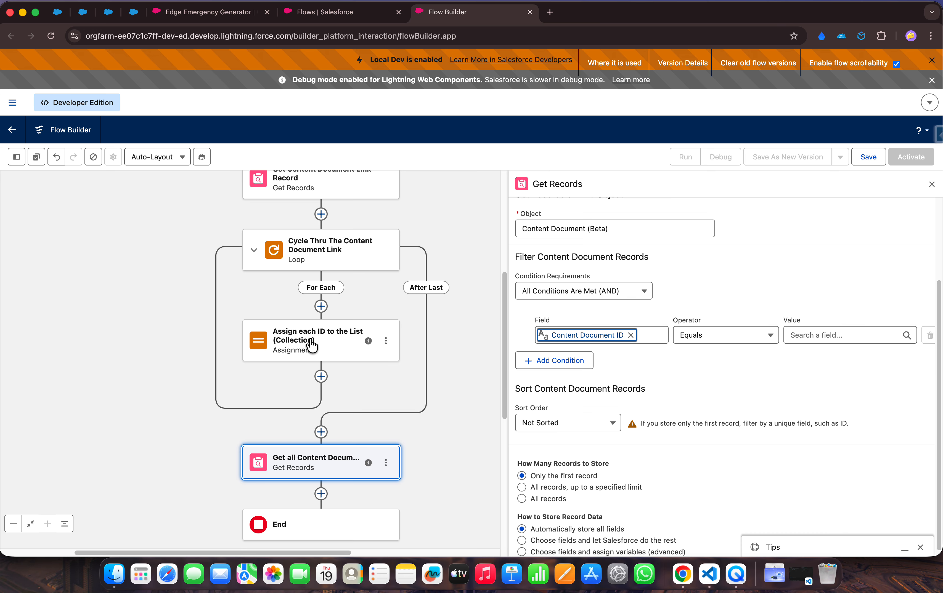
- Complete the Content Document ID filter condition with the operator In and the collection variable ContentDocumentIDs as its value
left_click(708, 336)
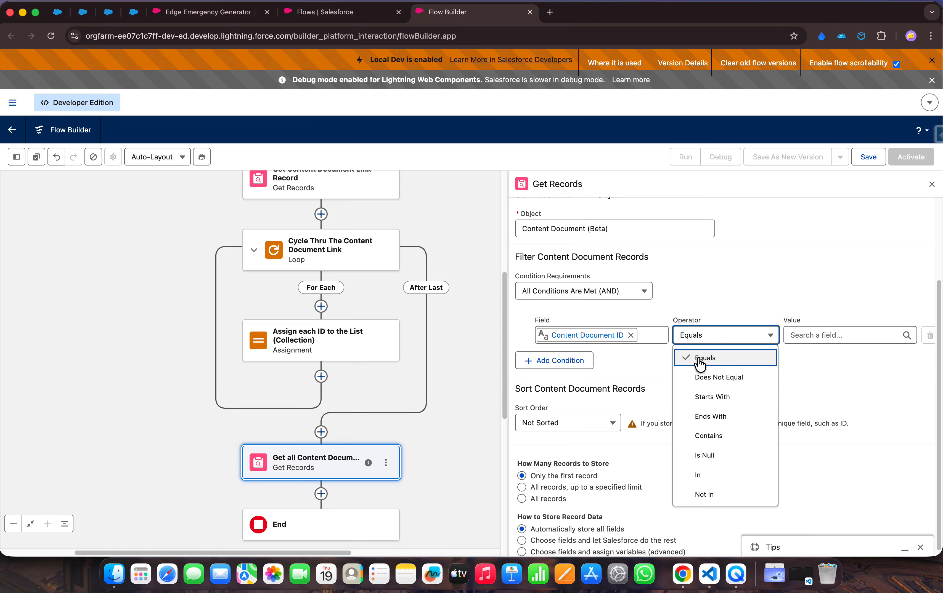
left_click(701, 476)
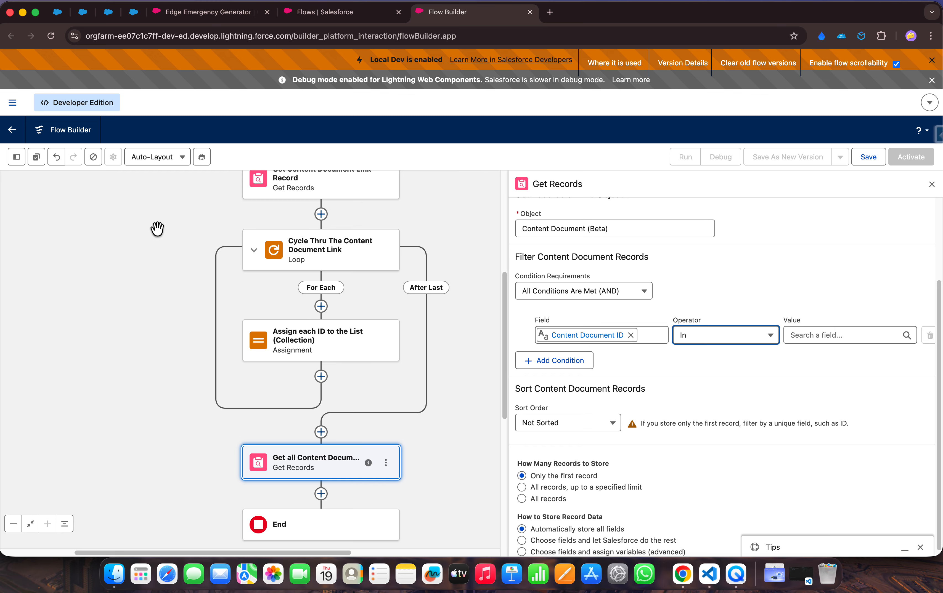
left_click(17, 156)
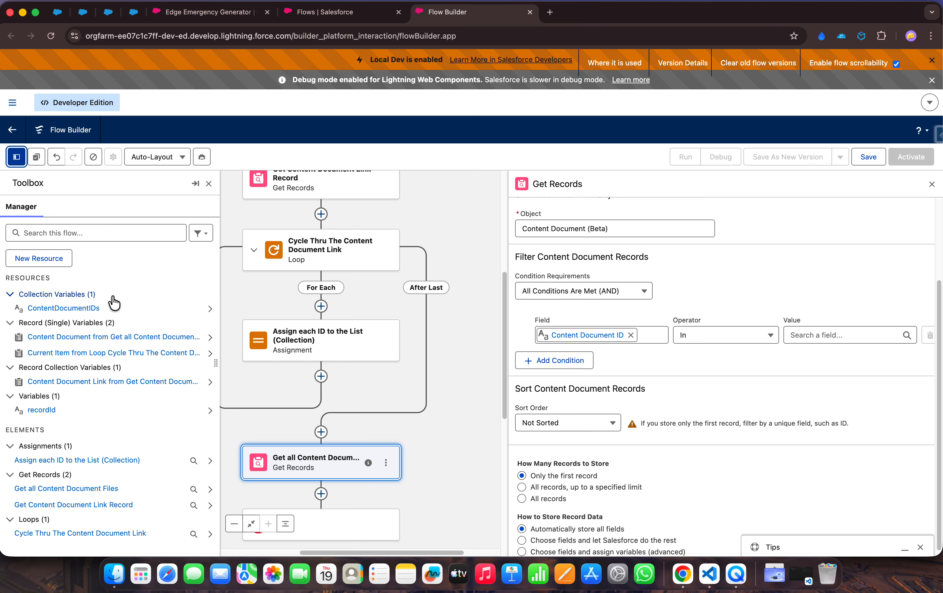
left_click(840, 334)
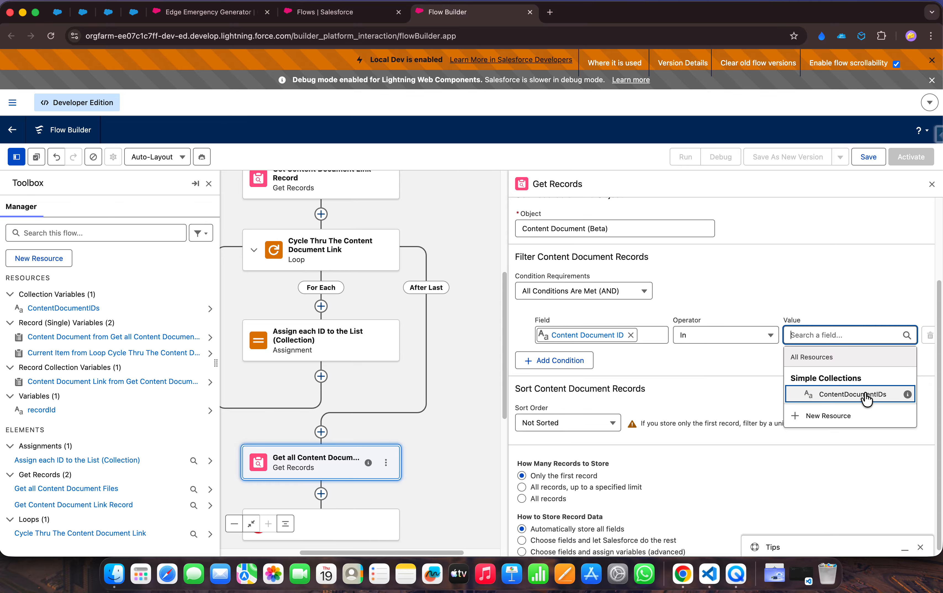
left_click(852, 393)
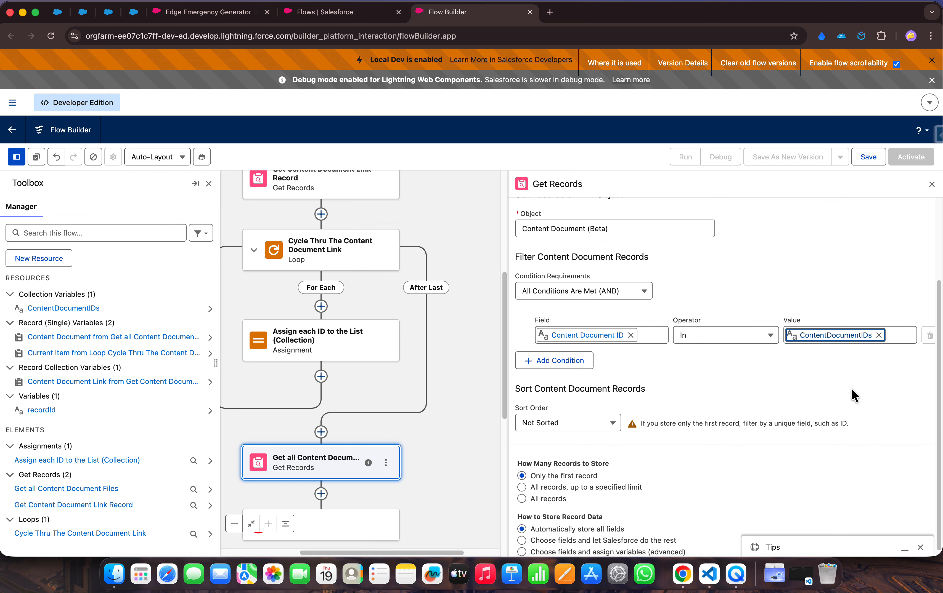
- Set the Get Records element to store all records and close its settings
scroll(851, 388, "down", 1)
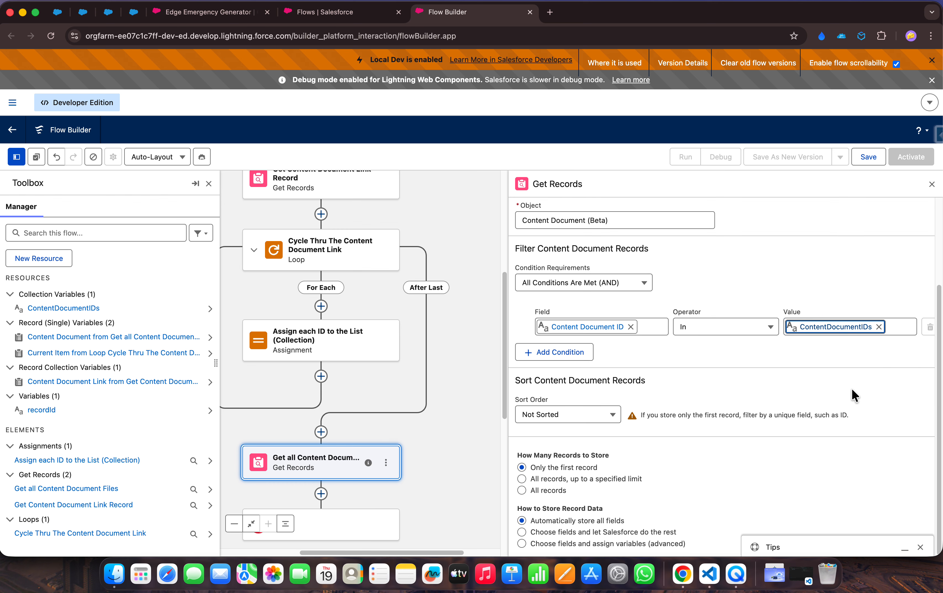
left_click(578, 422)
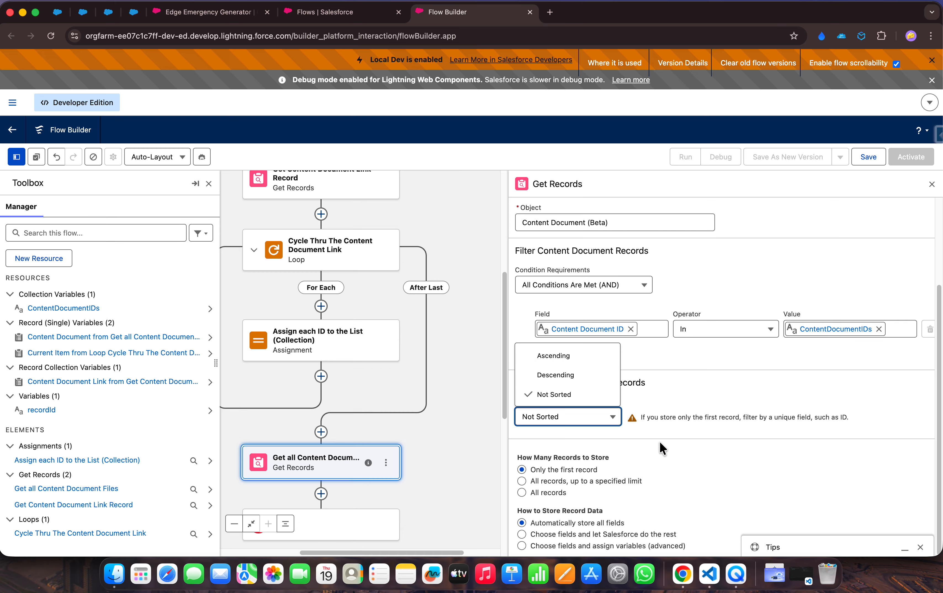
left_click(521, 493)
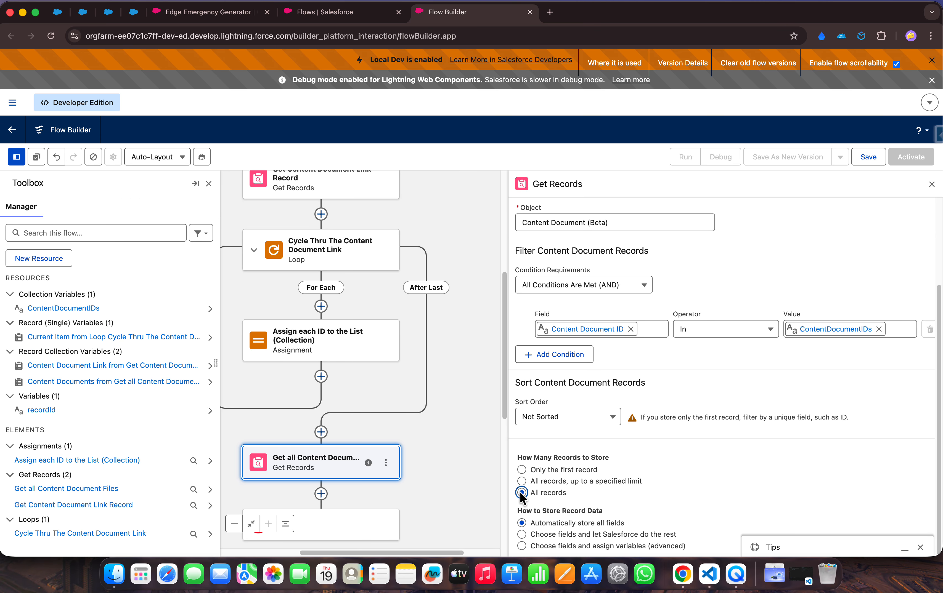
left_click(931, 184)
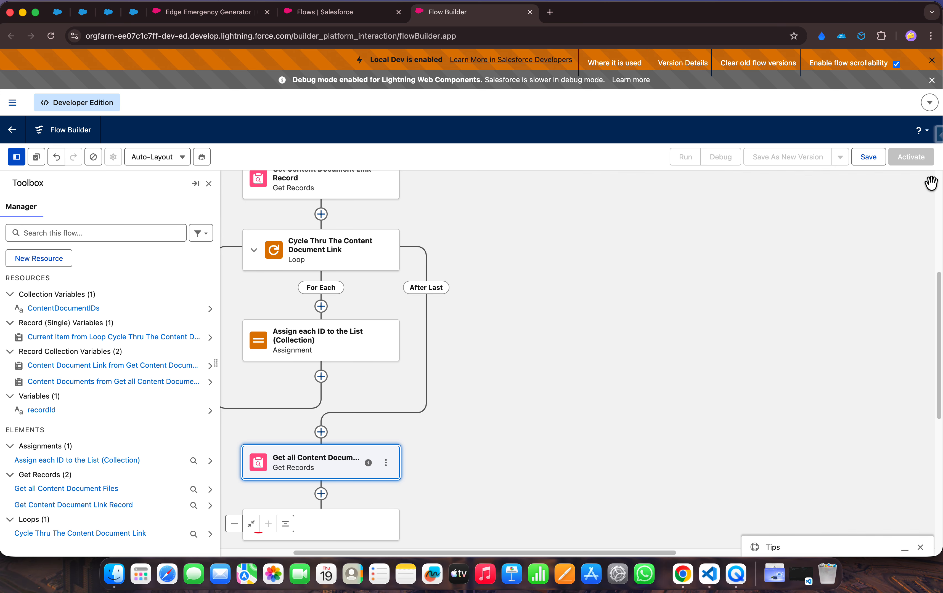
- Add a Screen element directly after the "Get all Content Document Files" element
left_click_drag(663, 261, 772, 160)
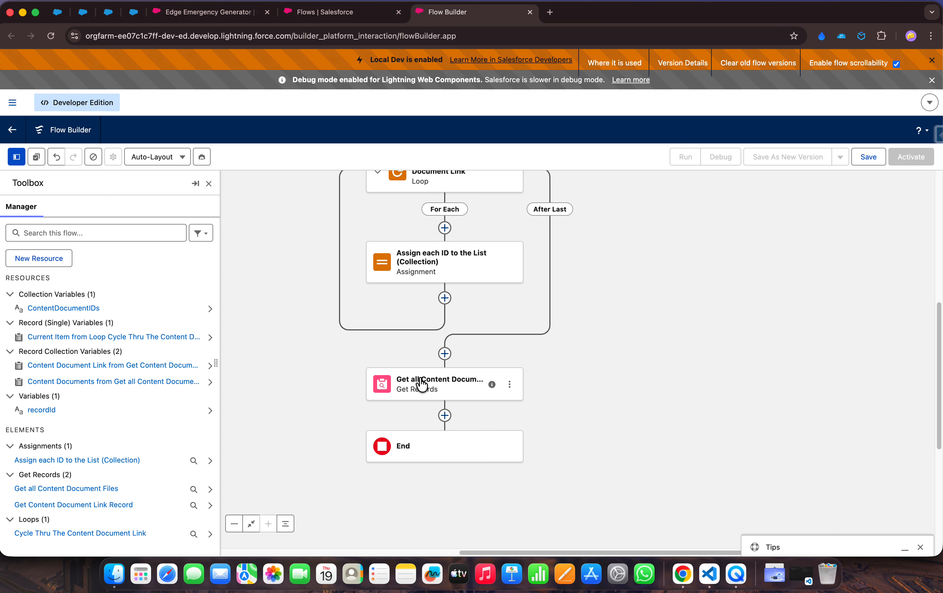
left_click_drag(537, 406, 490, 355)
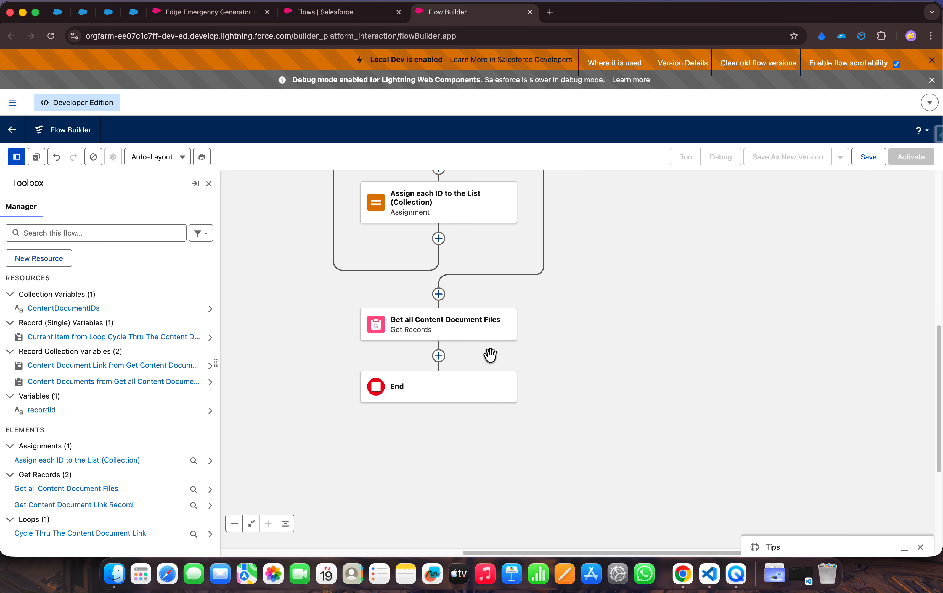
left_click(438, 355)
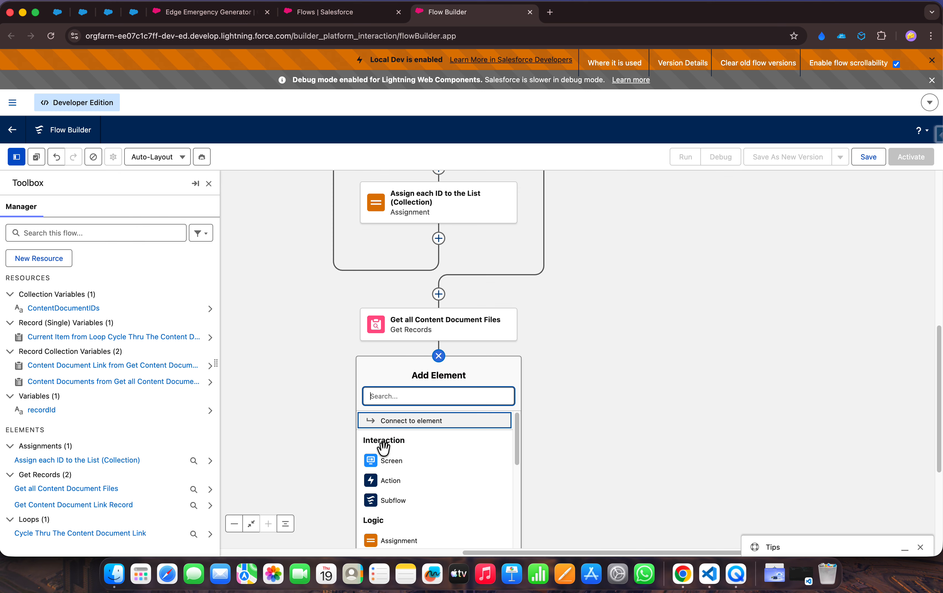
left_click(390, 461)
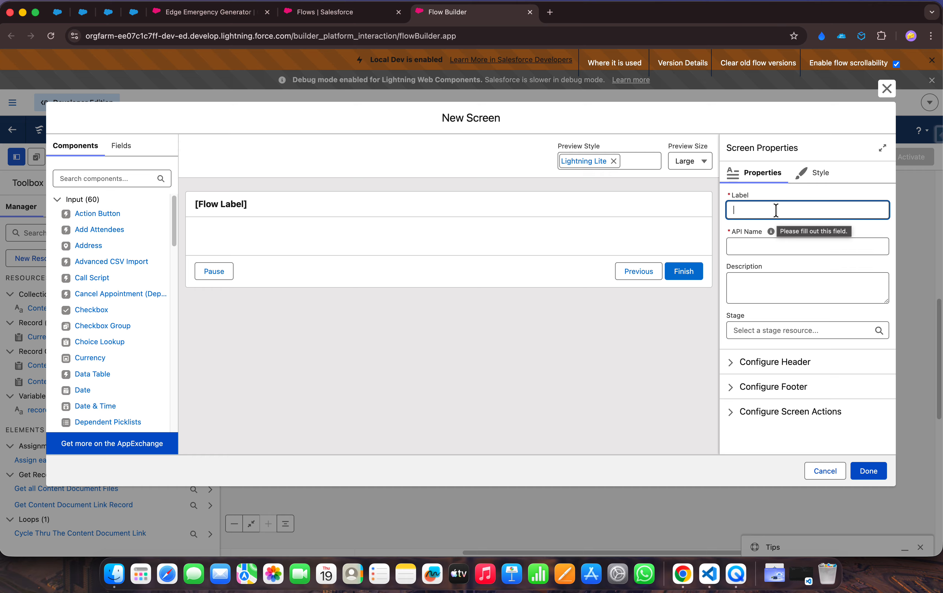
- Label the screen "Display Files" with API name DisplayFiles and the description "displays all the content of the current opportunity as datatable"
type("DisplayFiles")
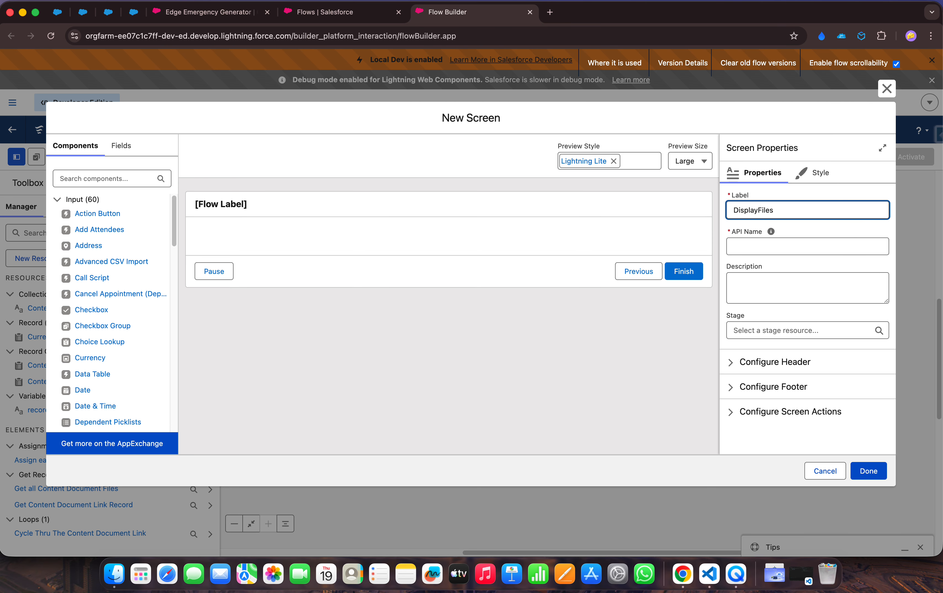
left_click(831, 240)
left_click(757, 210)
left_click(743, 282)
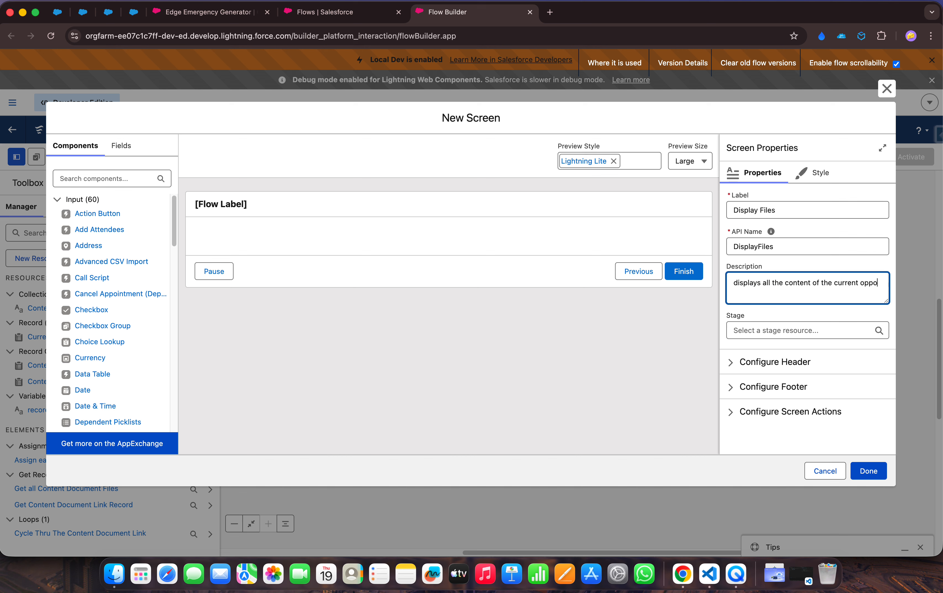
type("tunity as datatable")
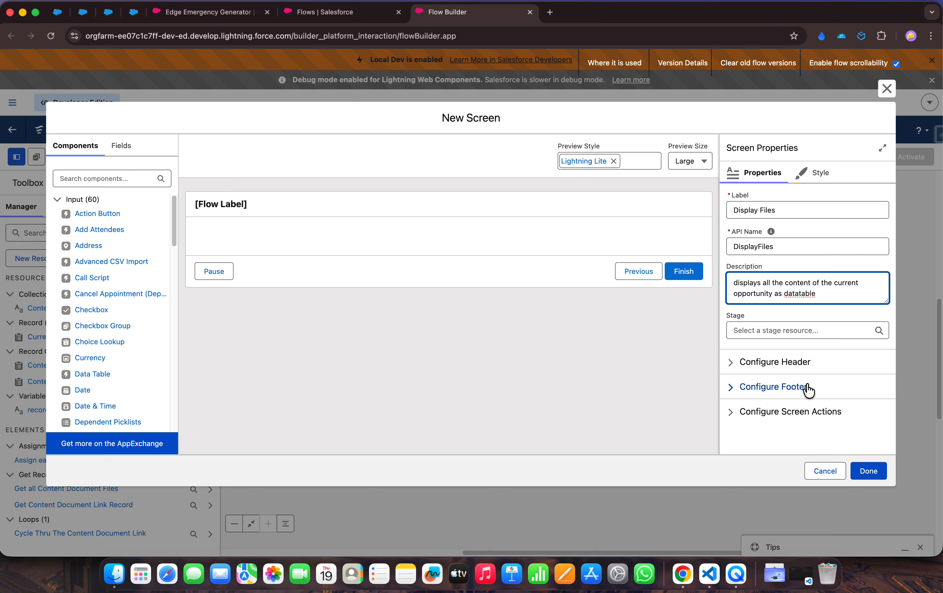
left_click(736, 363)
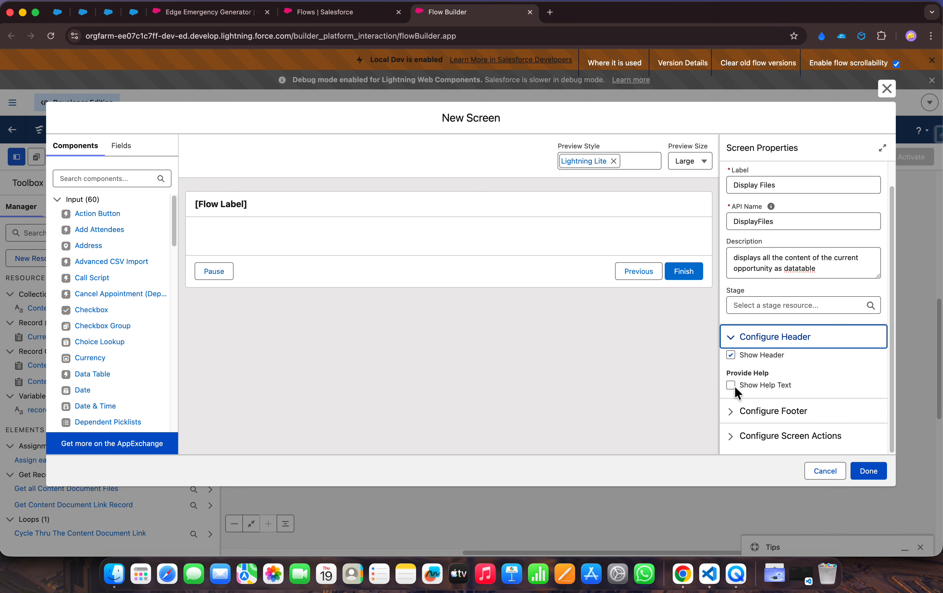
left_click(731, 386)
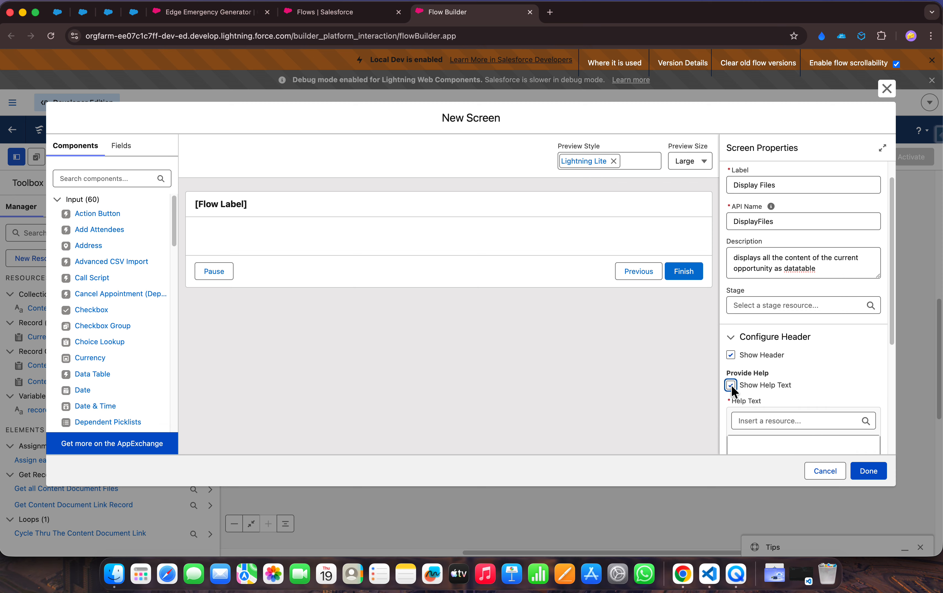
left_click(731, 386)
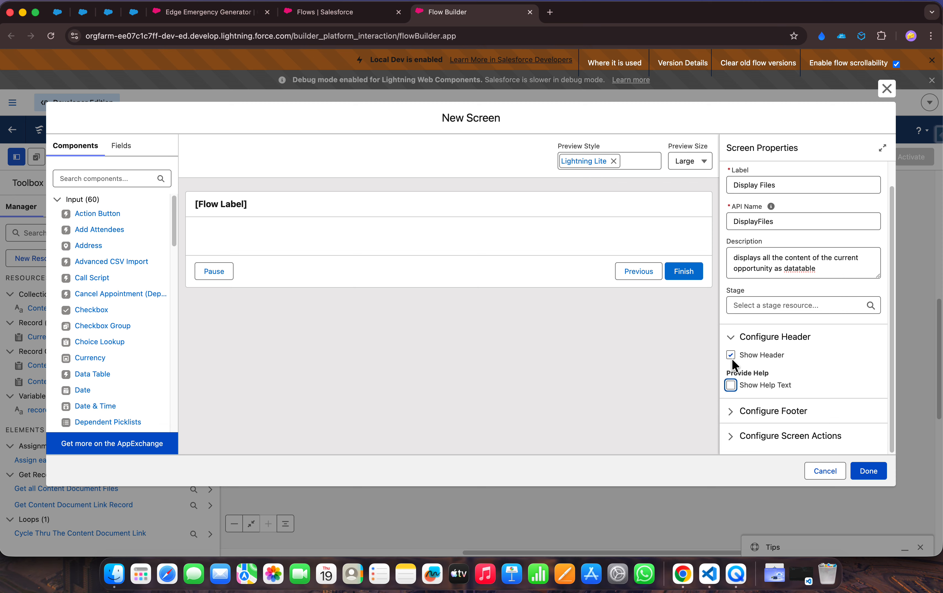
left_click(730, 342)
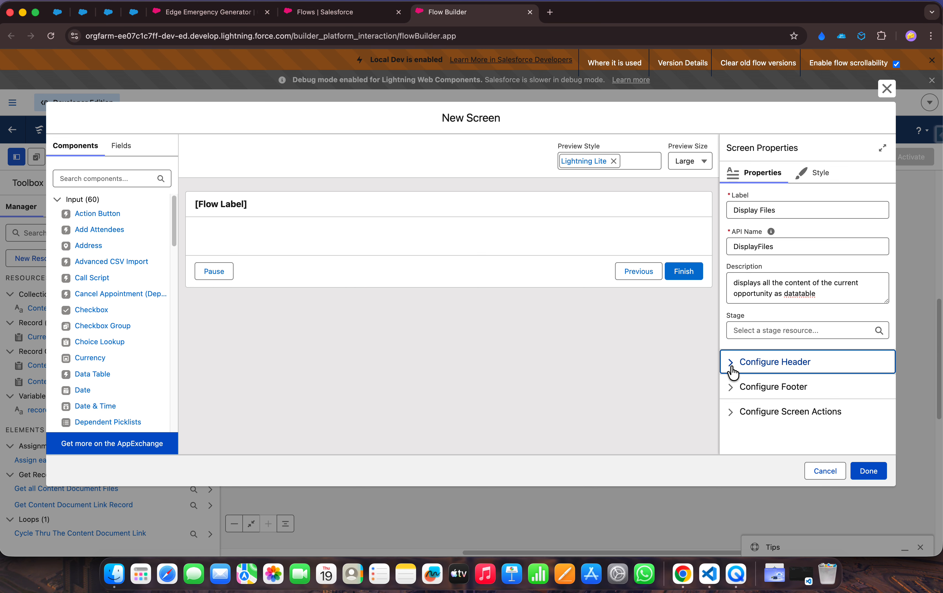
- Configure the screen's footer to hide the Next or Finish, Previous and Pause buttons
left_click(733, 390)
scroll(732, 389, "down", 5)
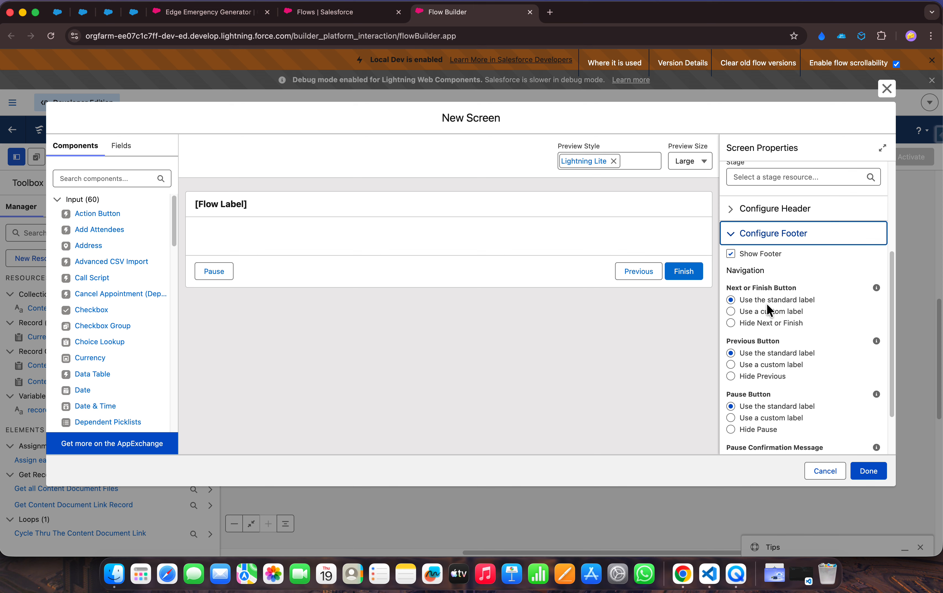
left_click(731, 237)
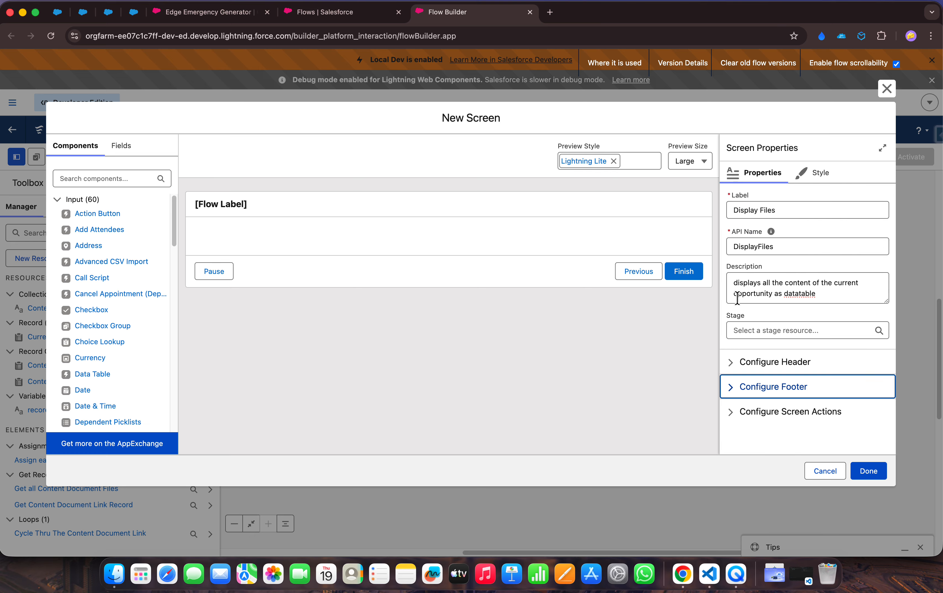
left_click(733, 387)
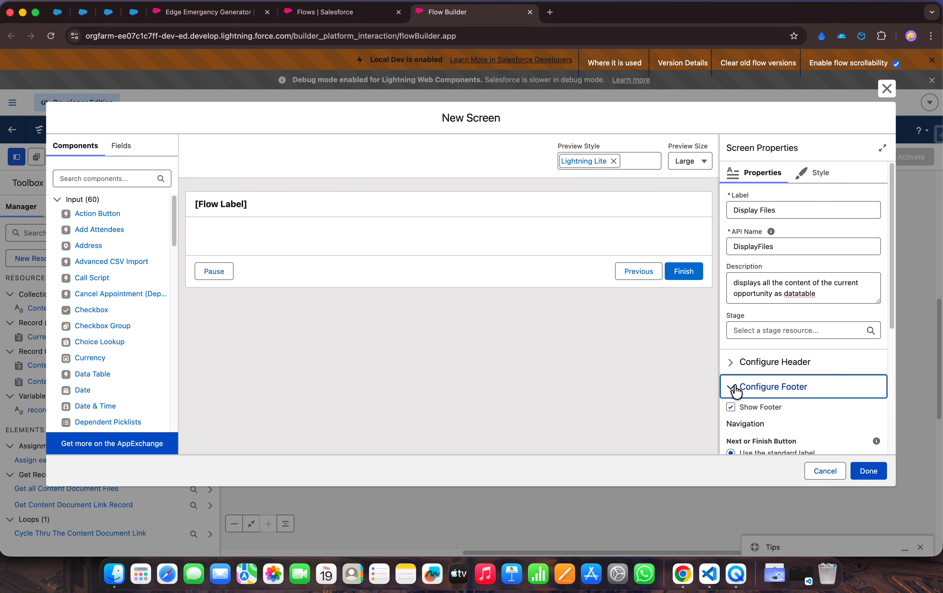
scroll(766, 390, "down", 6)
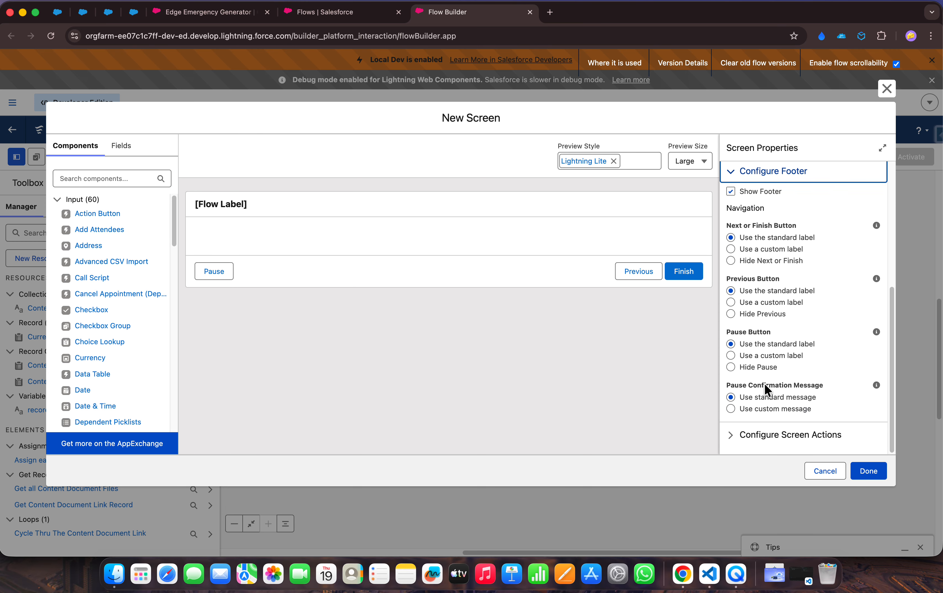
left_click(730, 262)
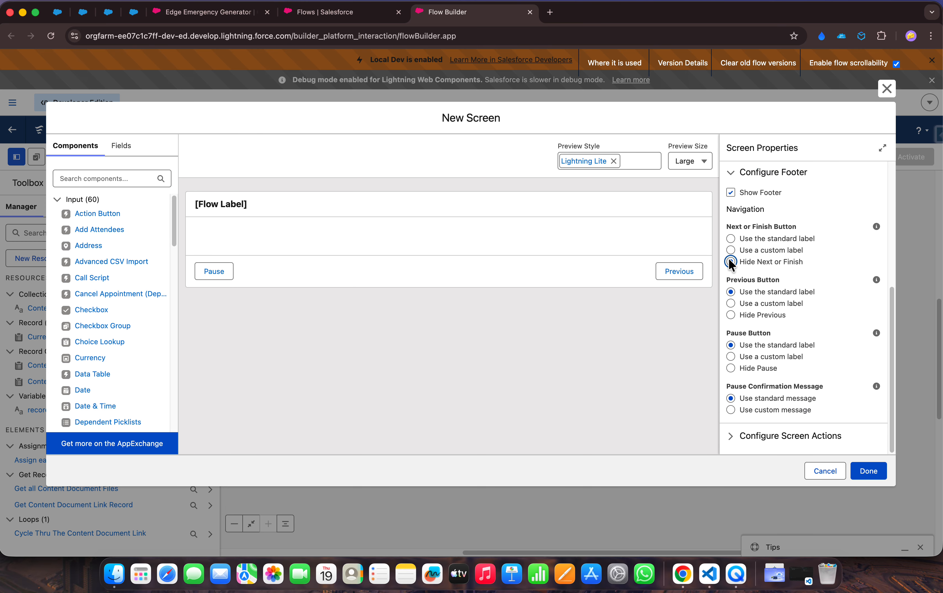
left_click(731, 315)
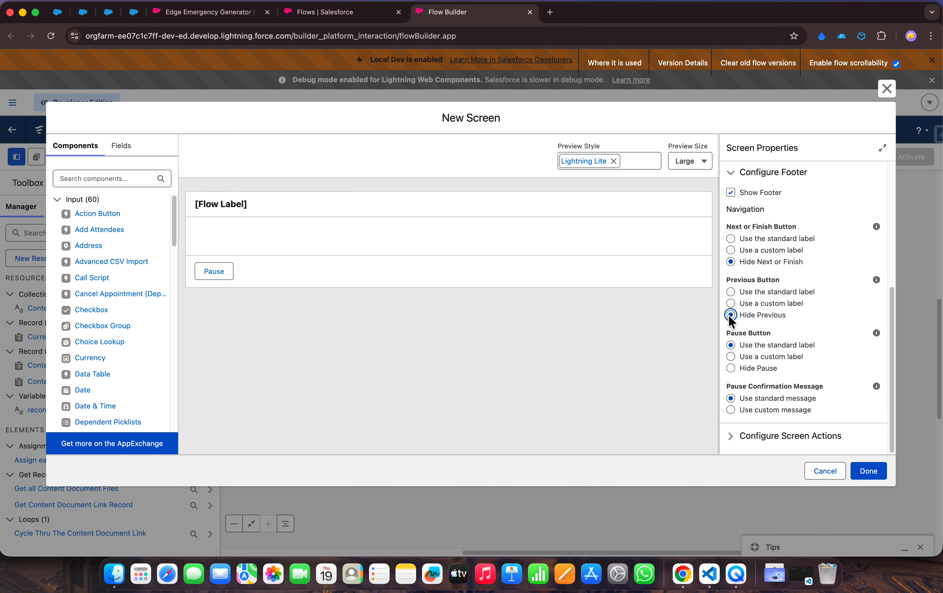
left_click(730, 369)
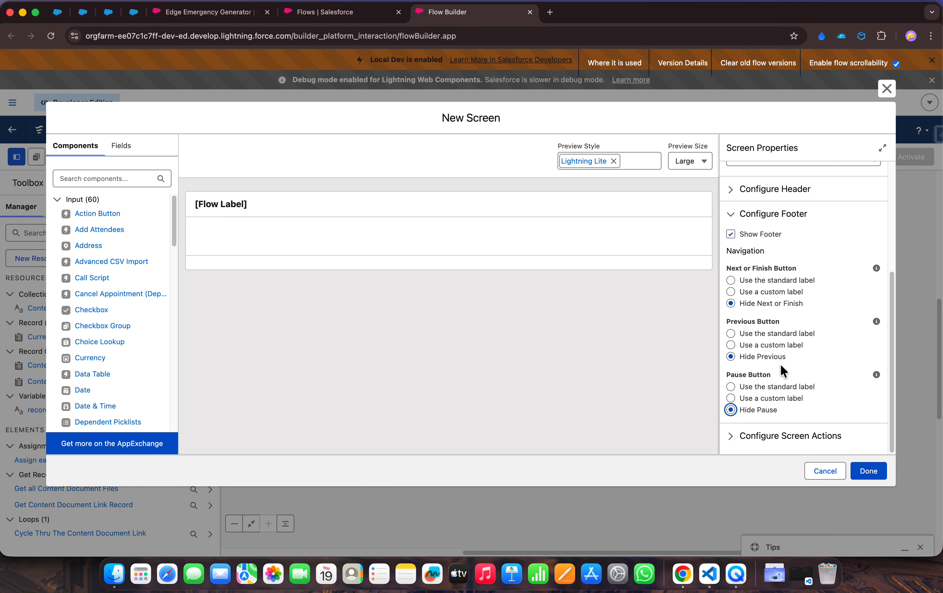
left_click(730, 214)
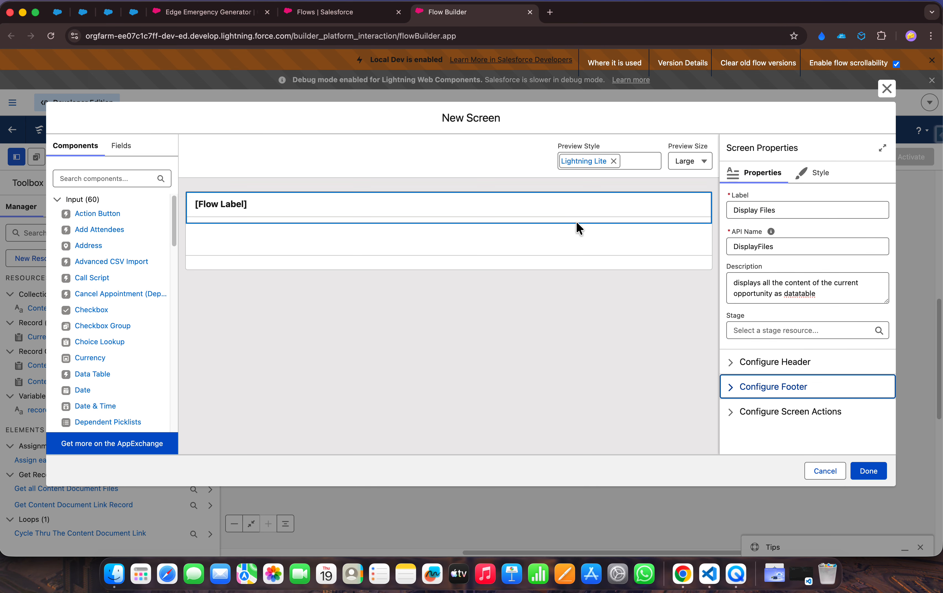
- Find the Data Table component and add it to the body of the Display Files screen
left_click(112, 176)
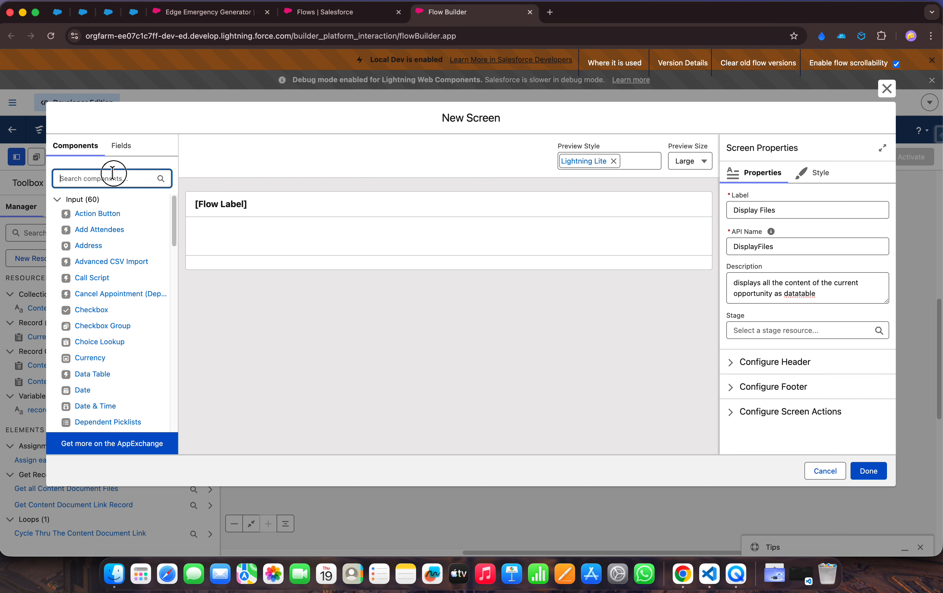
type("data")
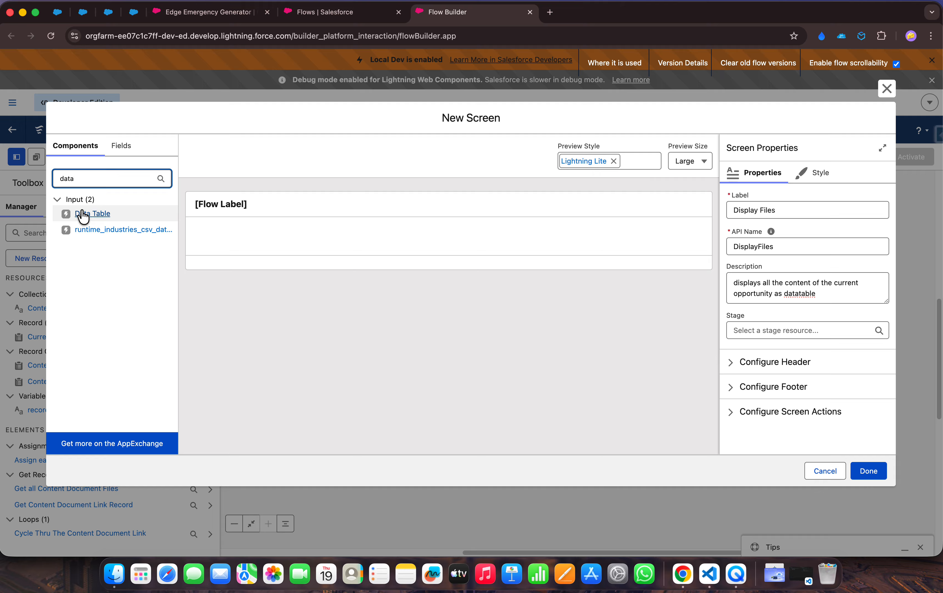
left_click_drag(80, 214, 283, 232)
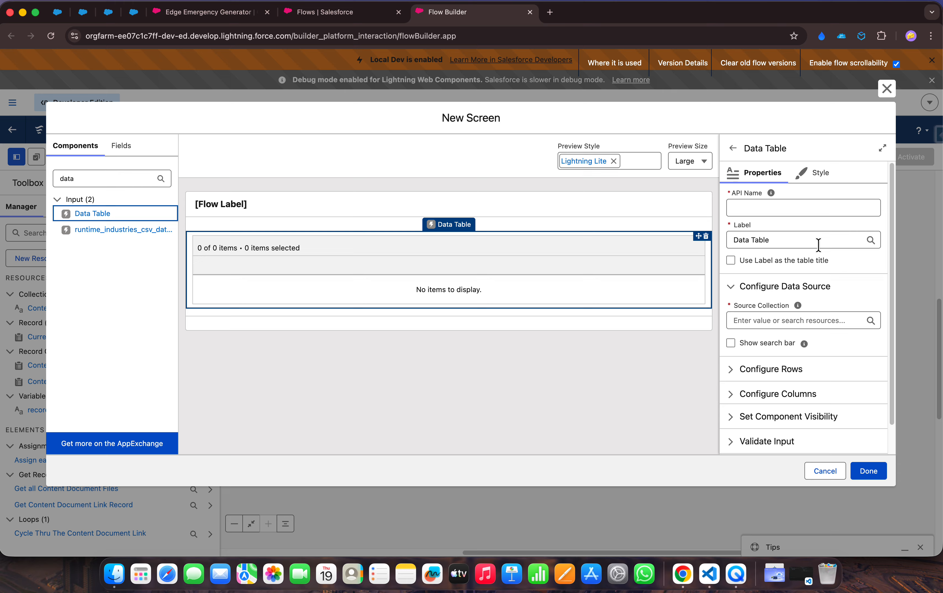
- Set the data table's API name to ContentDocDatatable
left_click(801, 210)
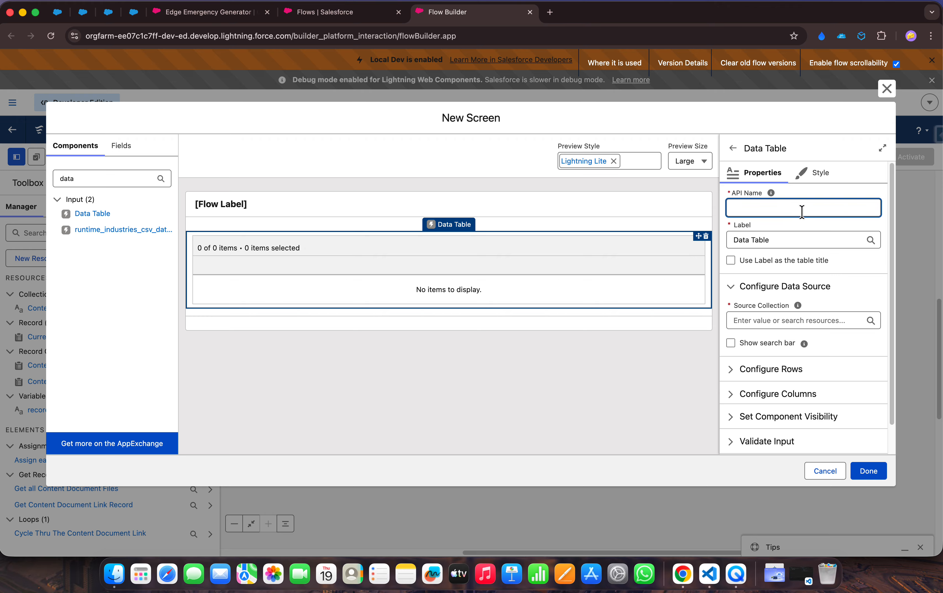
type("File")
key("BackSpace")
key("BackSpace")
key("BackSpace")
type("ContentDocDatatable")
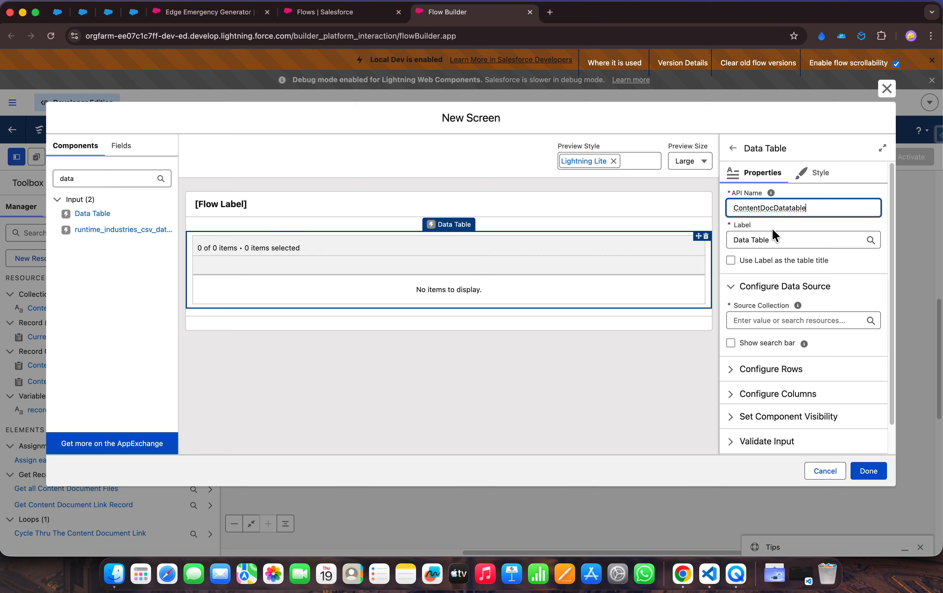
- Use the data table's label as the table title
left_click(773, 242)
left_click_drag(773, 242, 725, 241)
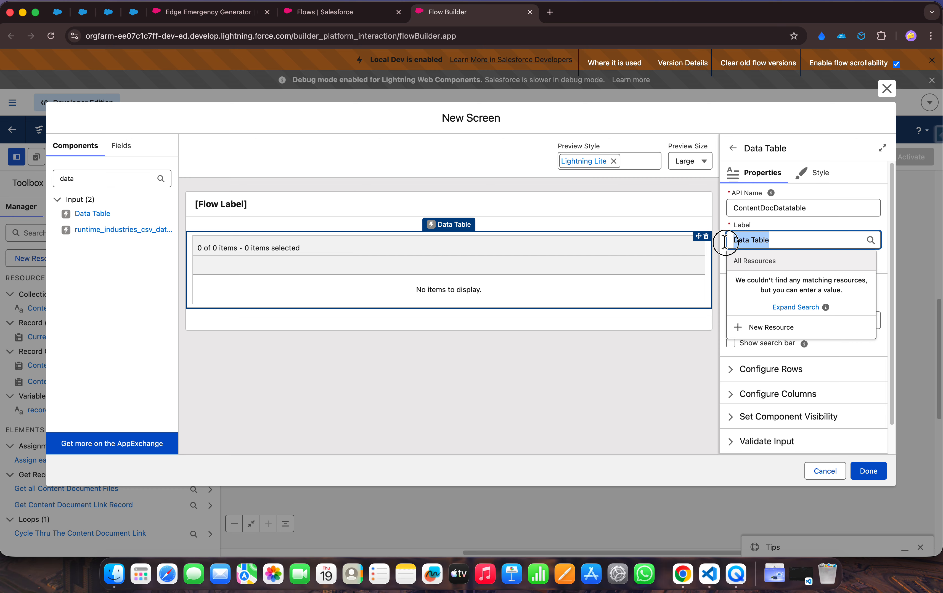
left_click(778, 229)
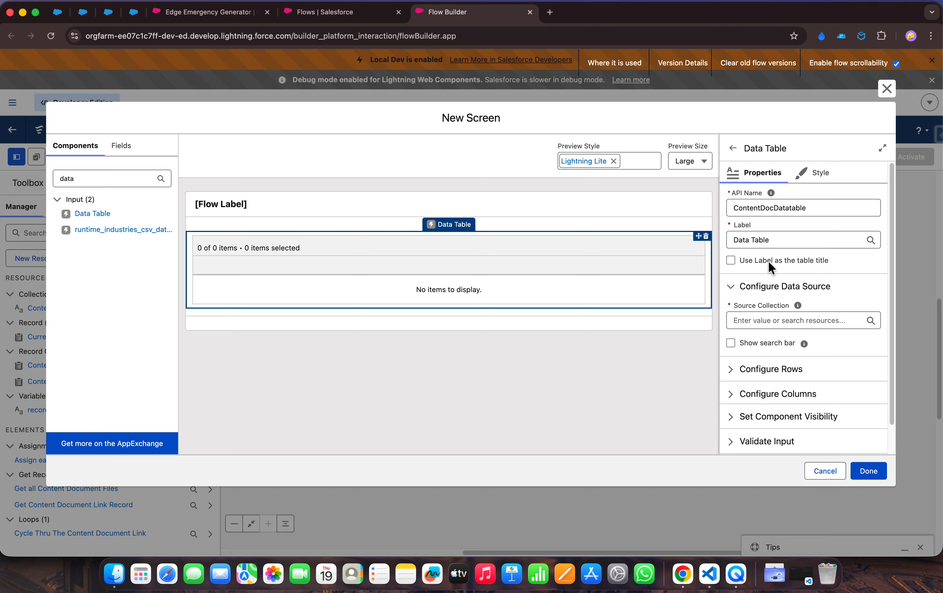
left_click(729, 260)
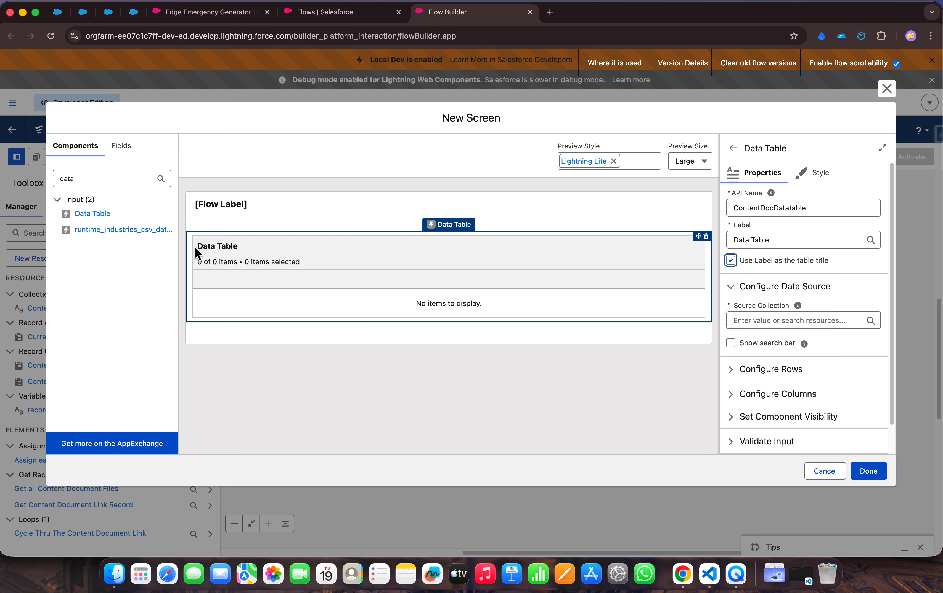
- Change the data table's label to "Files related to the Opportunity"
left_click_drag(717, 241, 779, 241)
double_click(779, 241)
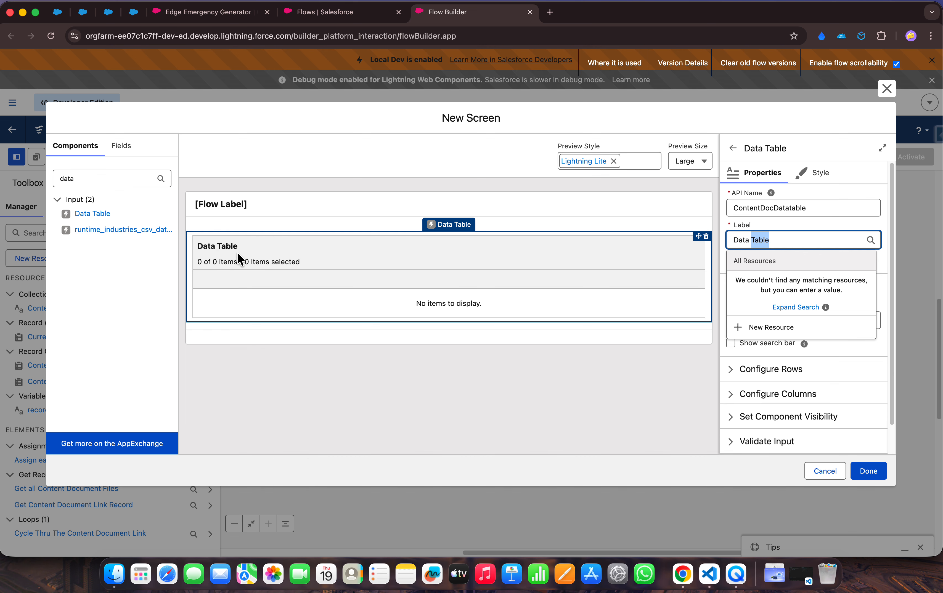
left_click(774, 238)
triple_click(774, 238)
type("F")
key("BackSpace")
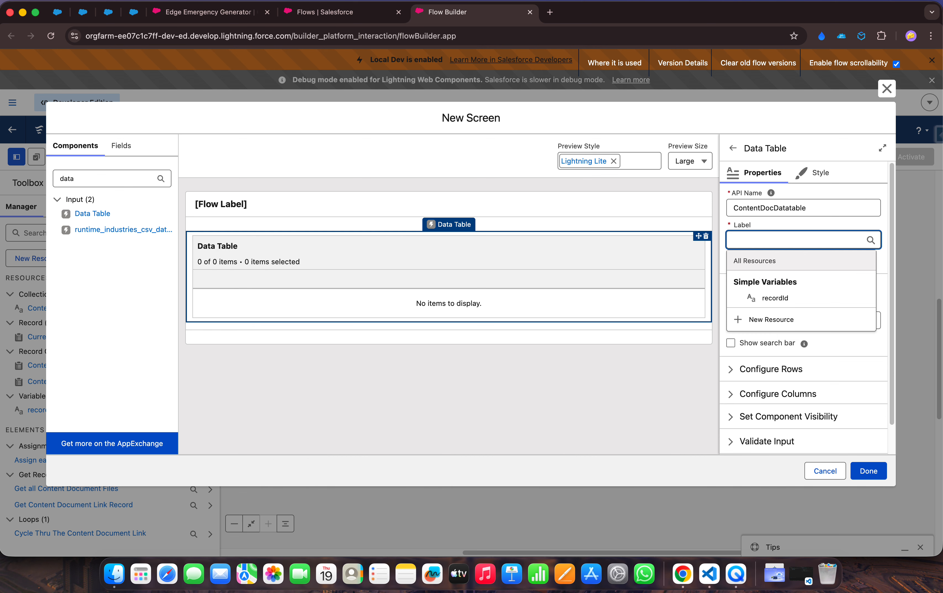
type("Files re")
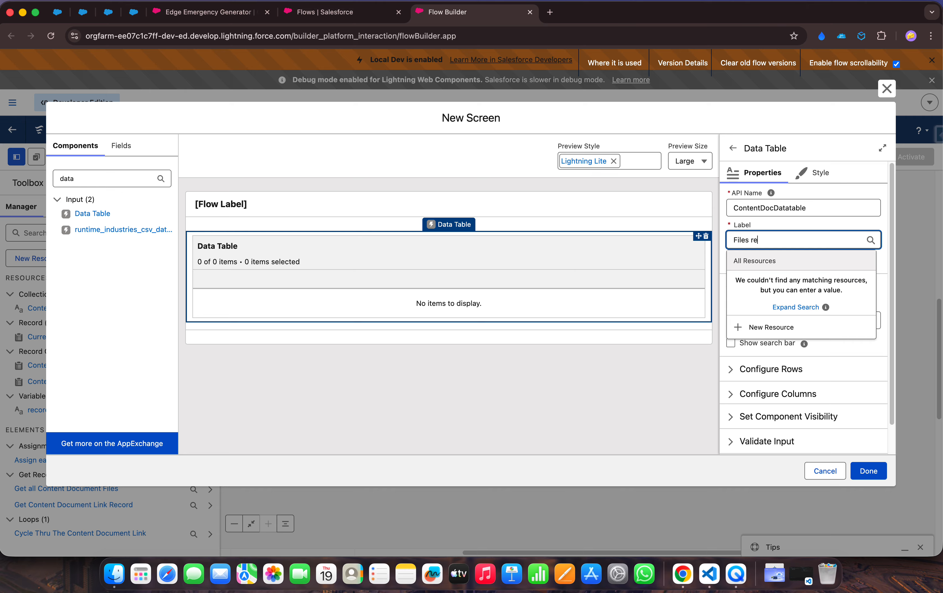
type("lated to Opportunity")
left_click(813, 216)
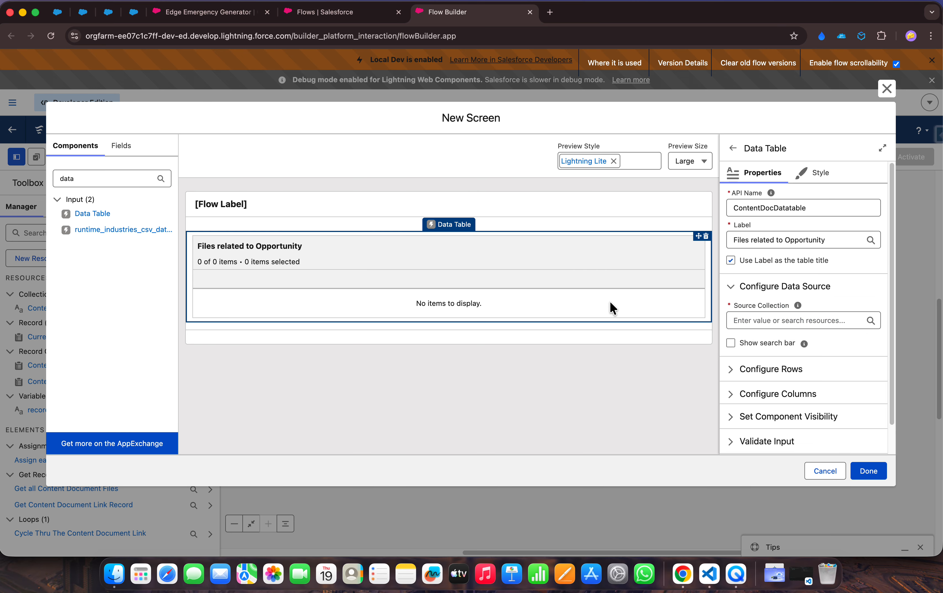
left_click(785, 241)
type("the")
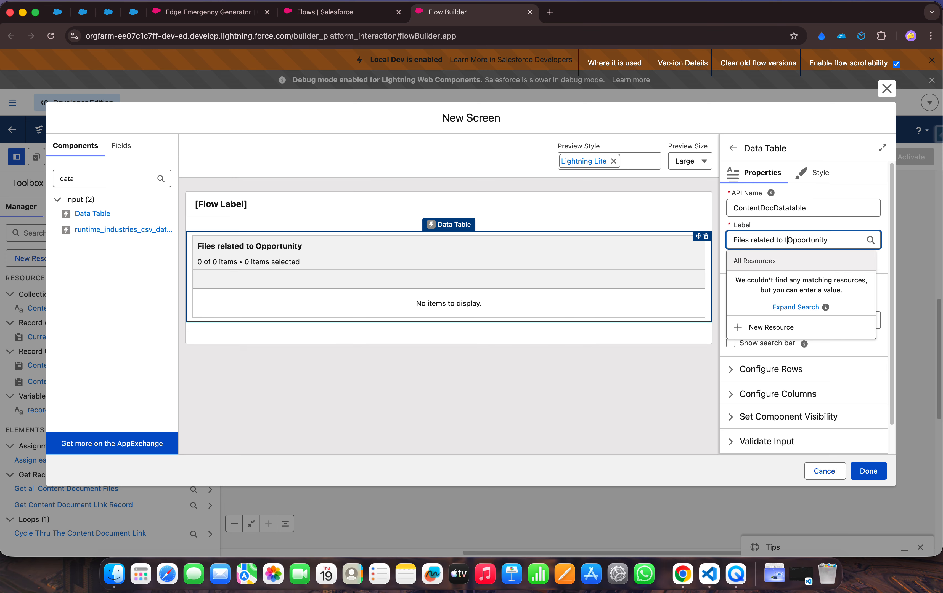
left_click(805, 220)
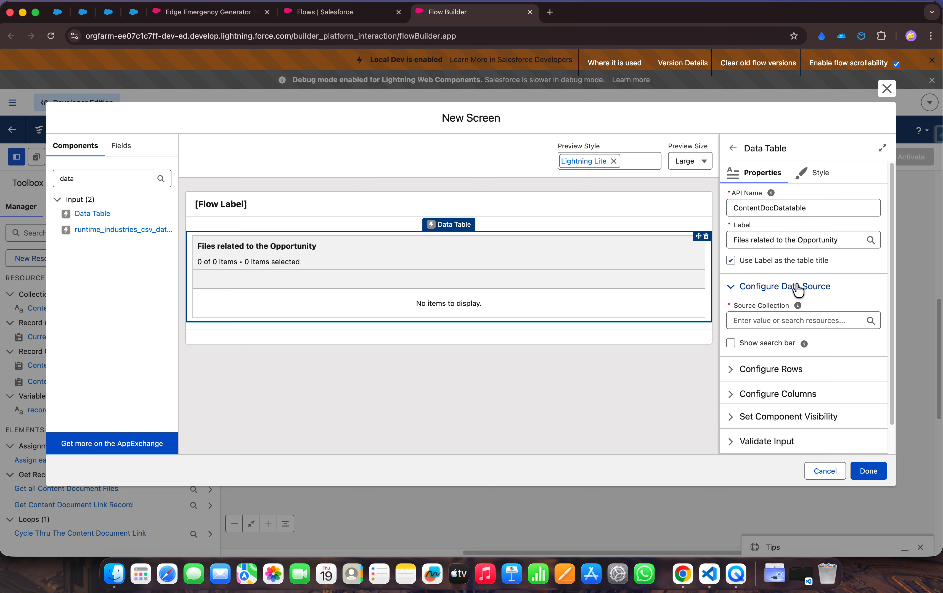
- Show the data table's search bar and set its row selection mode to Multiple
left_click(730, 343)
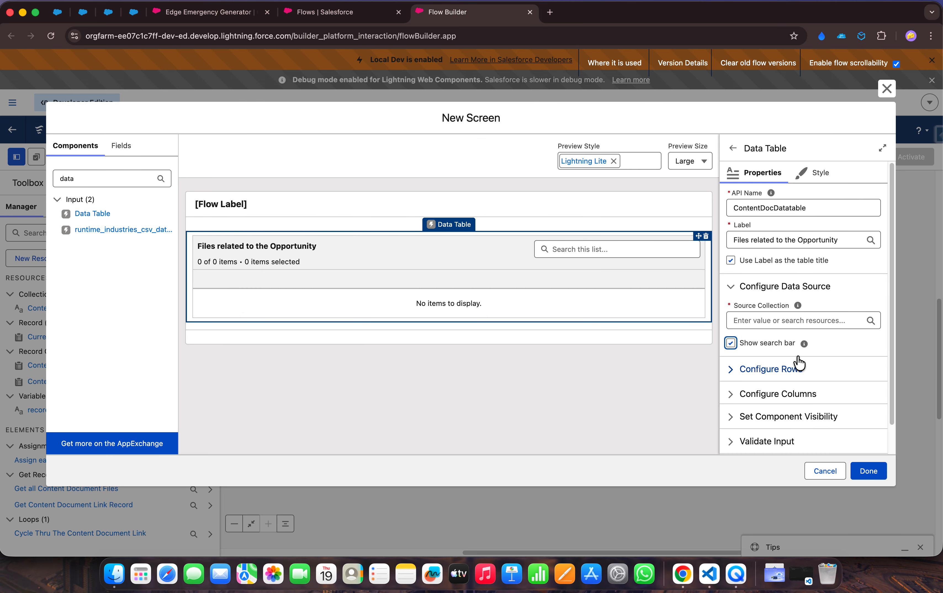
scroll(798, 363, "down", 2)
left_click(729, 338)
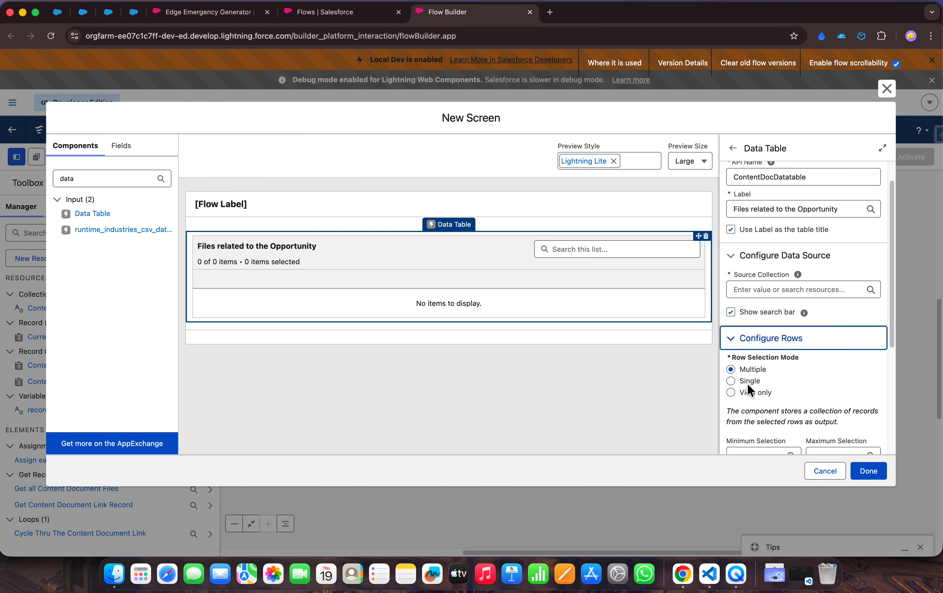
left_click(730, 392)
scroll(729, 395, "down", 5)
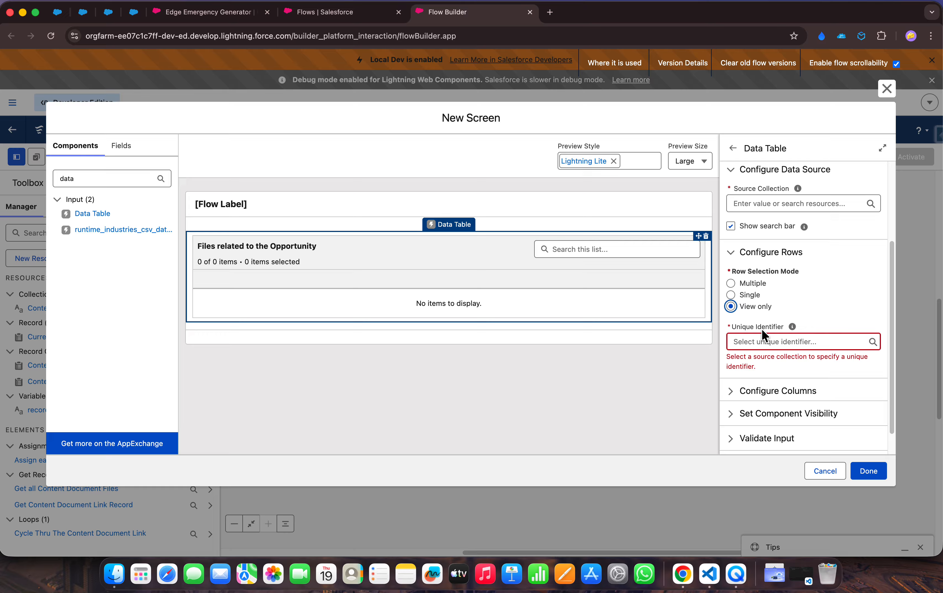
left_click(787, 340)
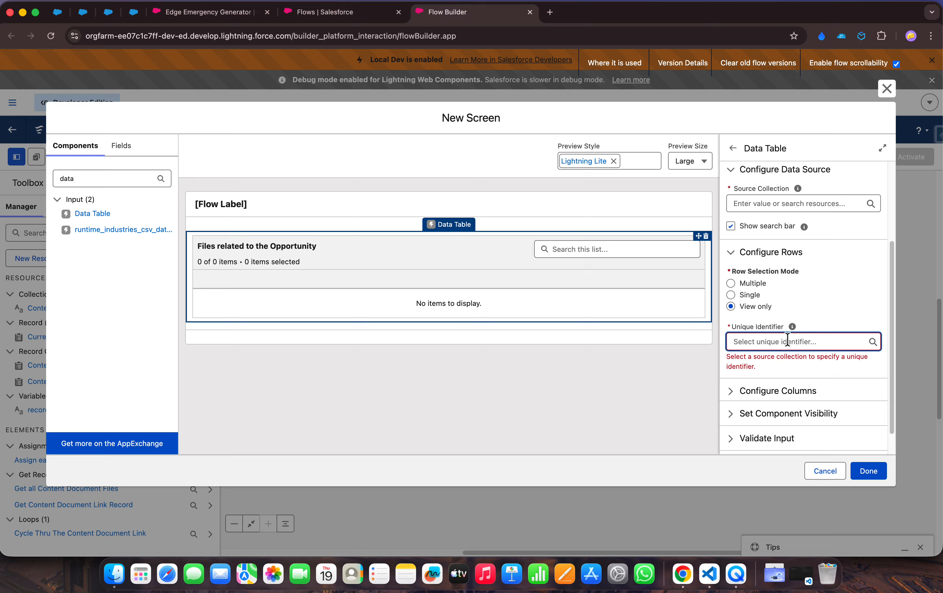
left_click(730, 284)
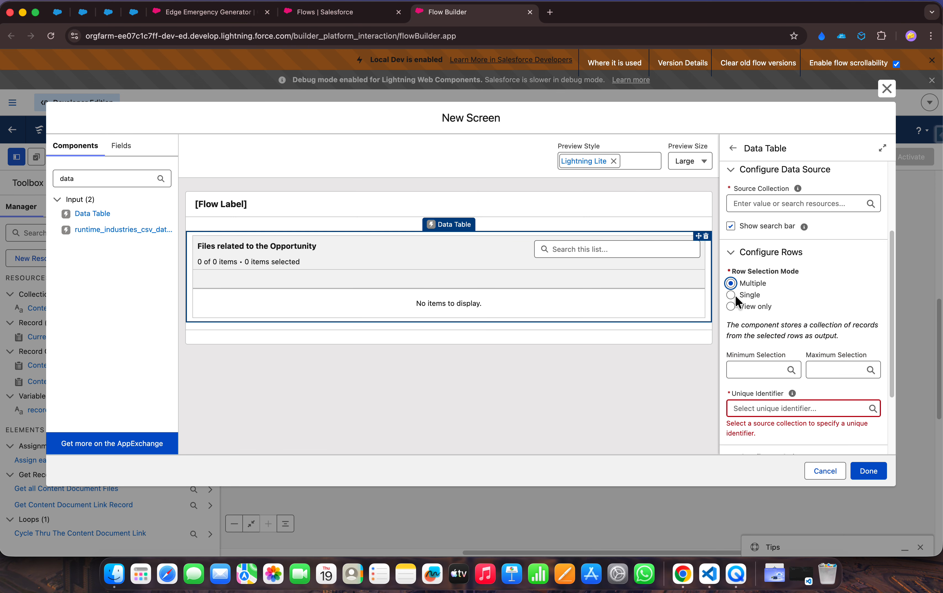
left_click(730, 295)
left_click(730, 283)
left_click(731, 257)
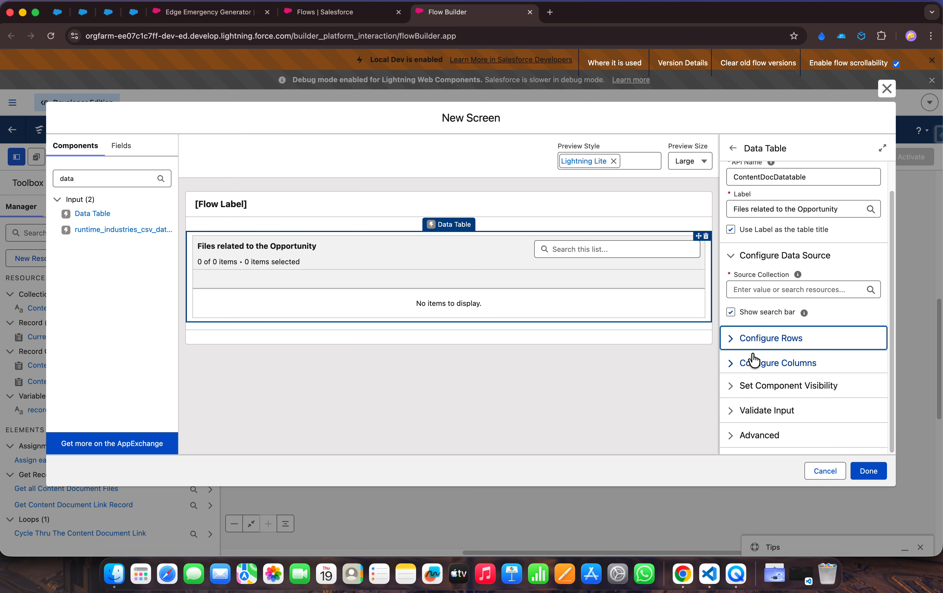
left_click(731, 364)
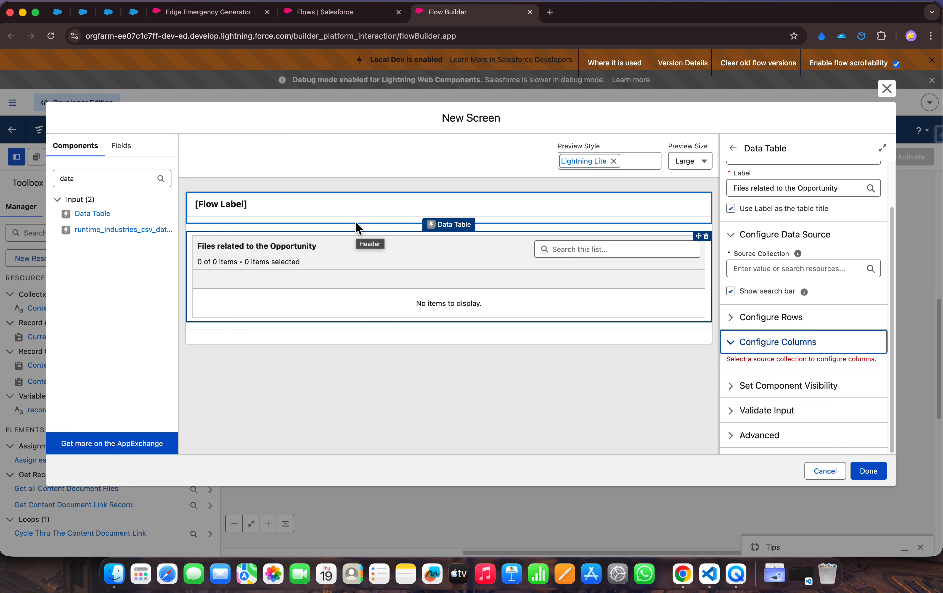
- Open Salesforce Inspector Advanced's Data Export in a new browser tab from the Flows setup page and switch to it
left_click(355, 17)
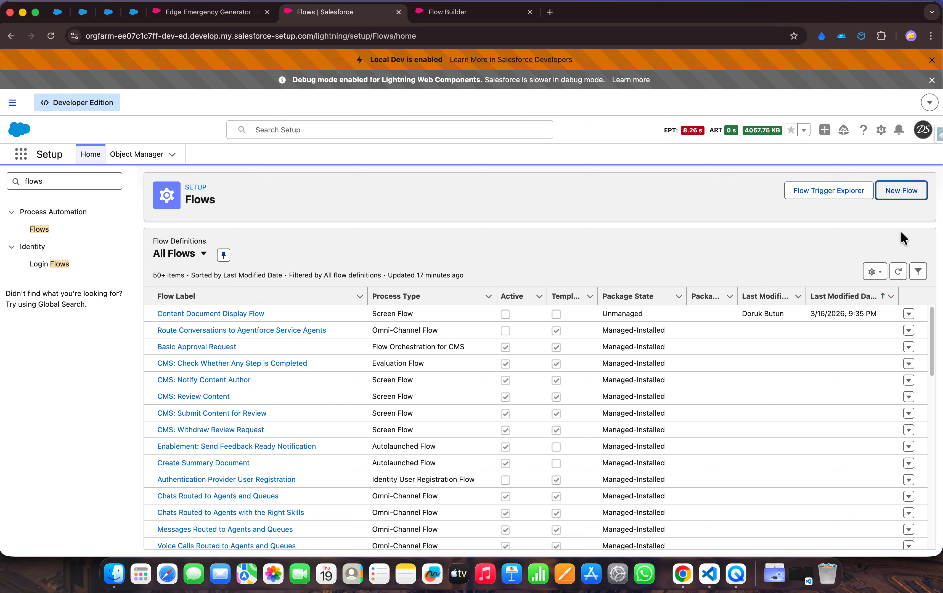
left_click(939, 138)
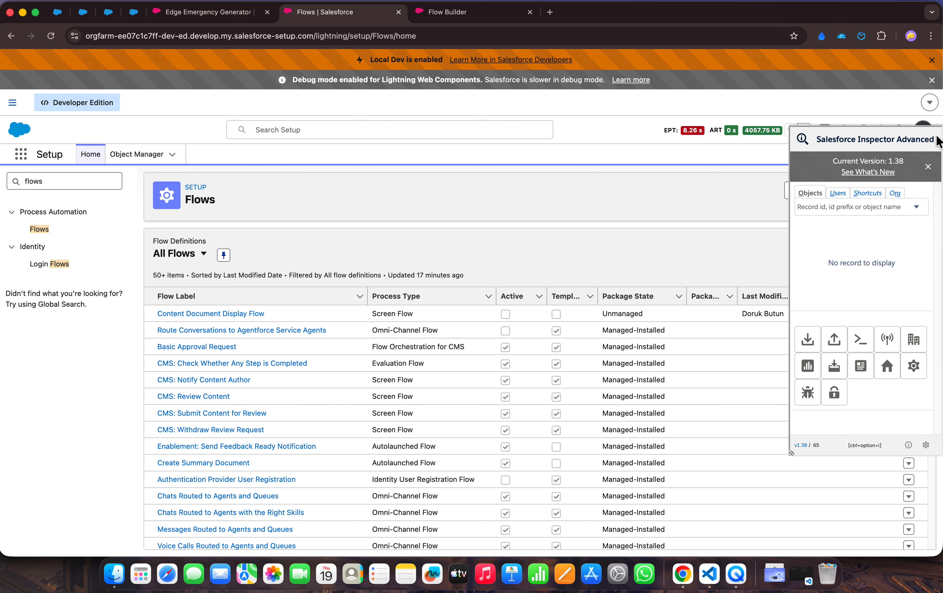
right_click(813, 340)
left_click(746, 342)
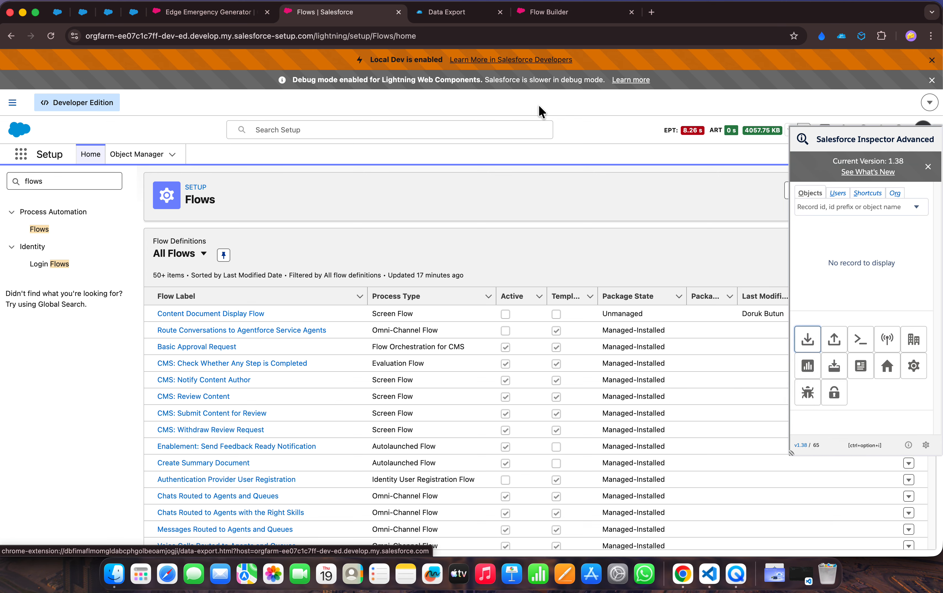
left_click(448, 12)
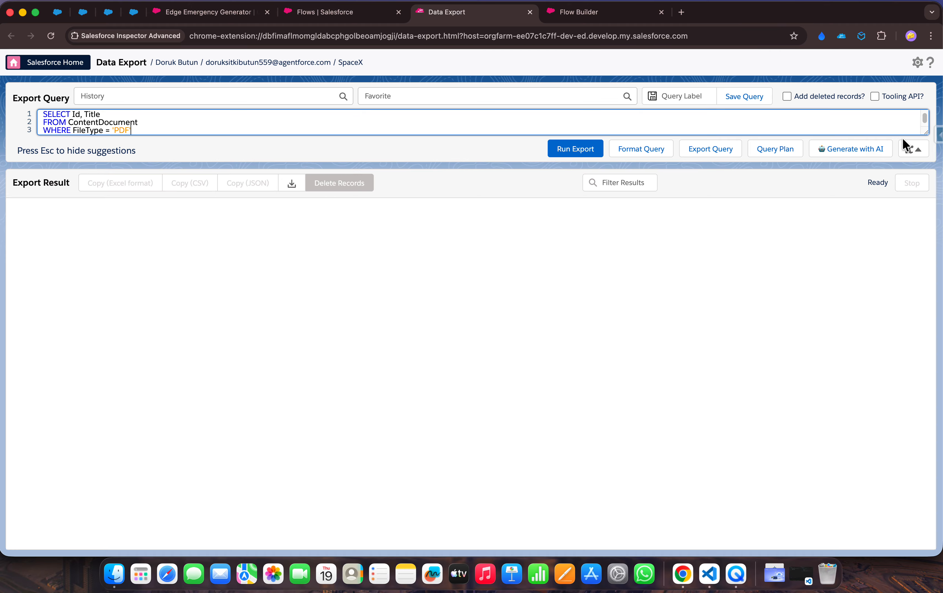
- Remove the WHERE FileType = 'PDF' condition from the ContentDocument query and run the export for Id and Title
left_click_drag(925, 133, 921, 228)
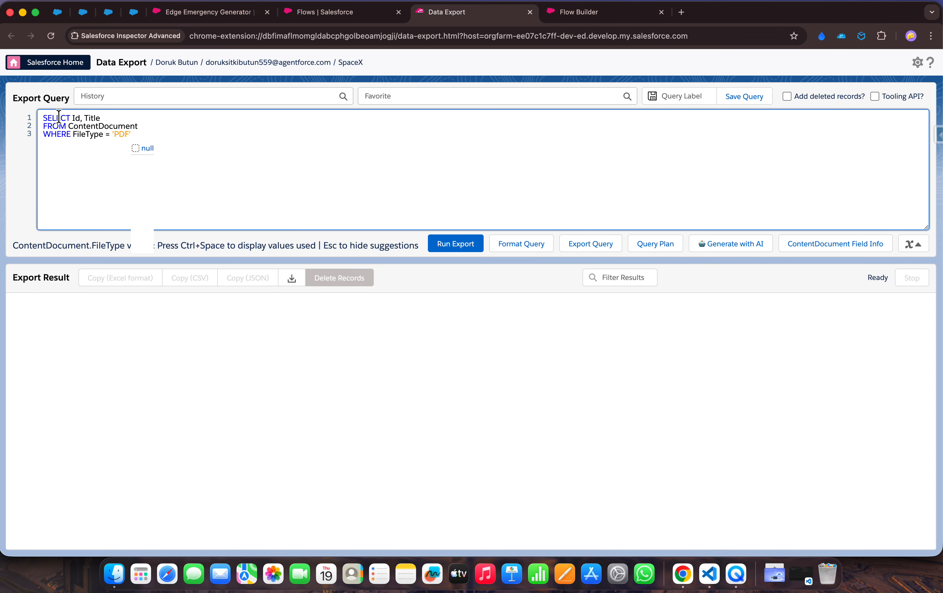
left_click_drag(36, 118, 136, 137)
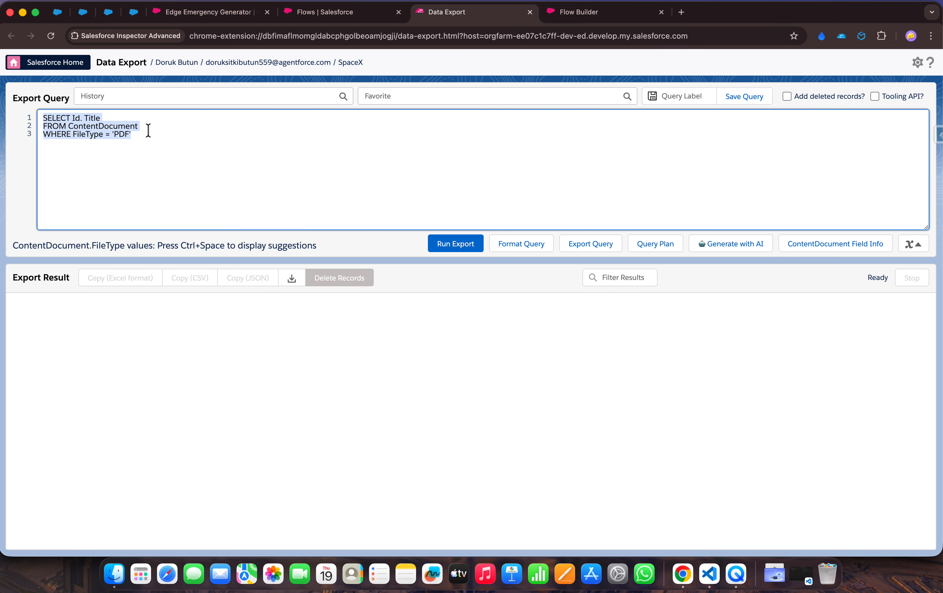
left_click(140, 133)
left_click_drag(147, 137, 147, 128)
key("BackSpace")
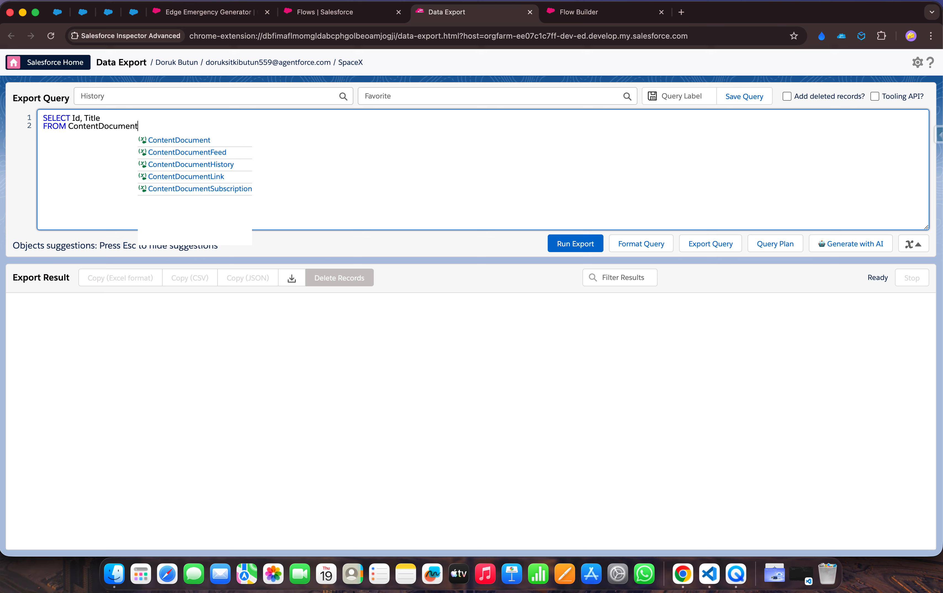
left_click(589, 248)
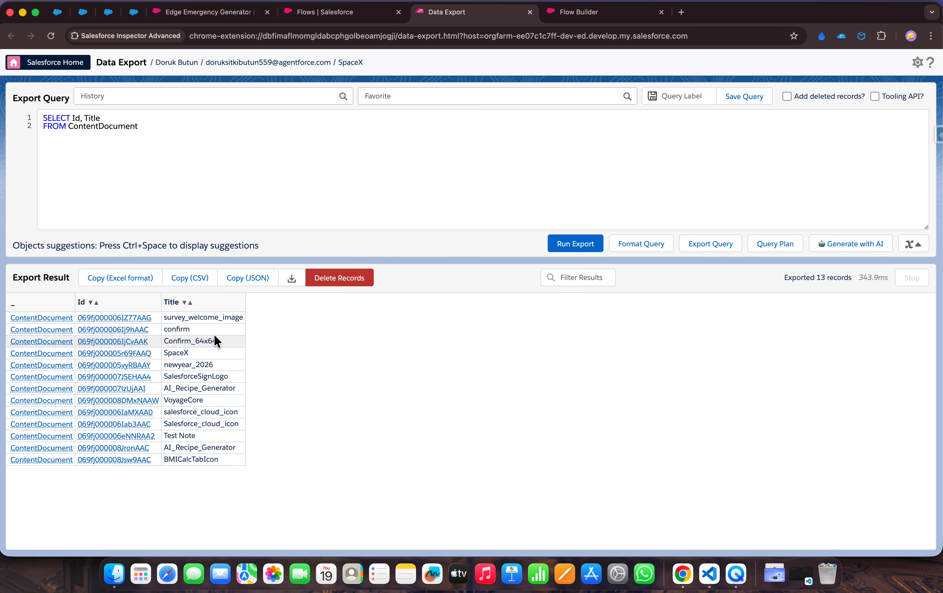
- Compare the exported ContentDocument titles with the notes and attachments on the Edge Emergency Generator opportunity
left_click_drag(165, 320, 243, 457)
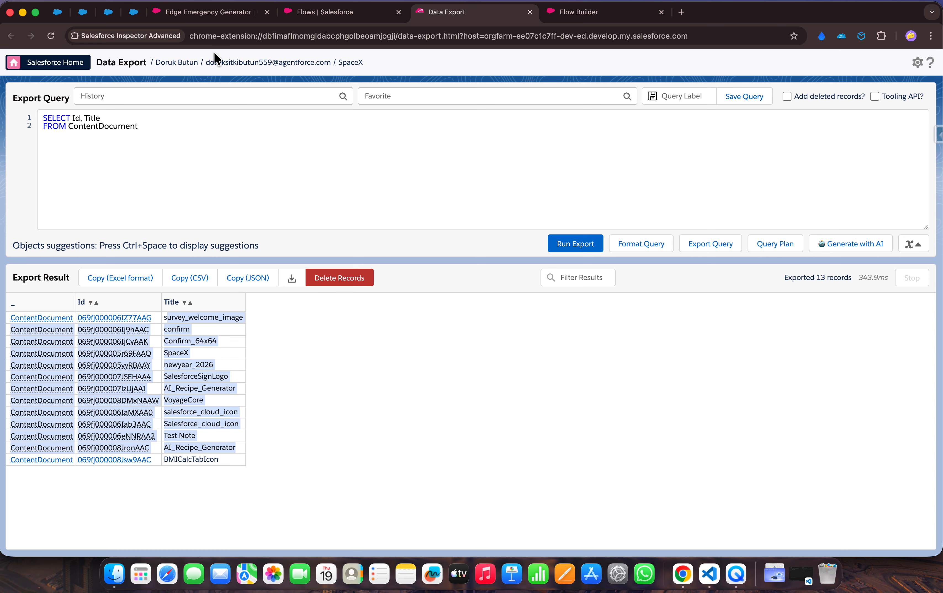
left_click(207, 13)
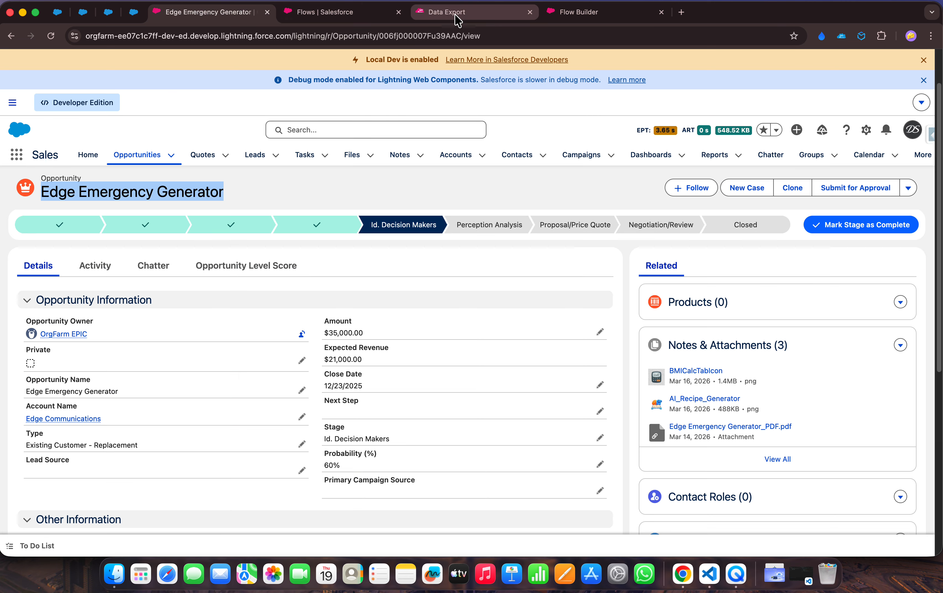
left_click(374, 16)
left_click(463, 14)
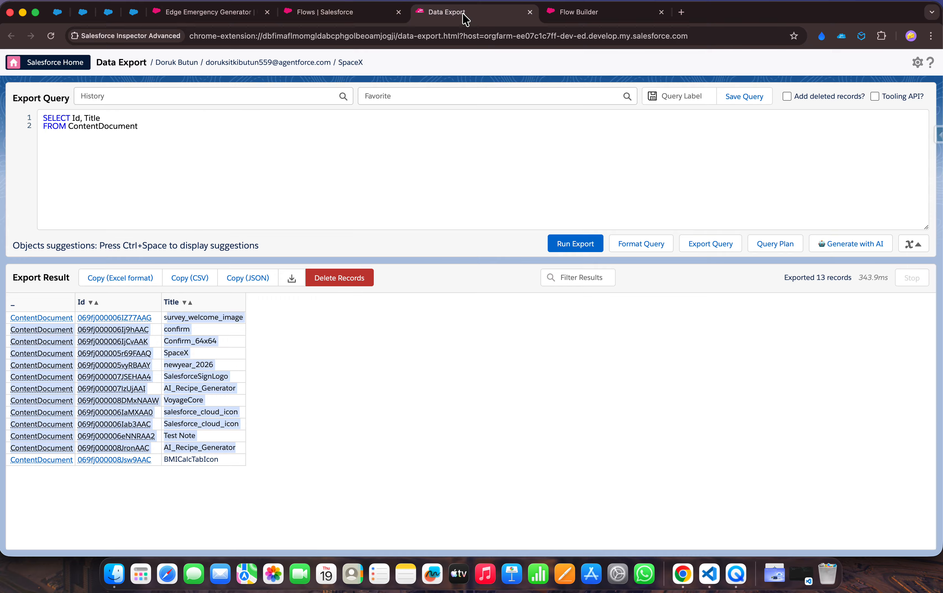
left_click(358, 333)
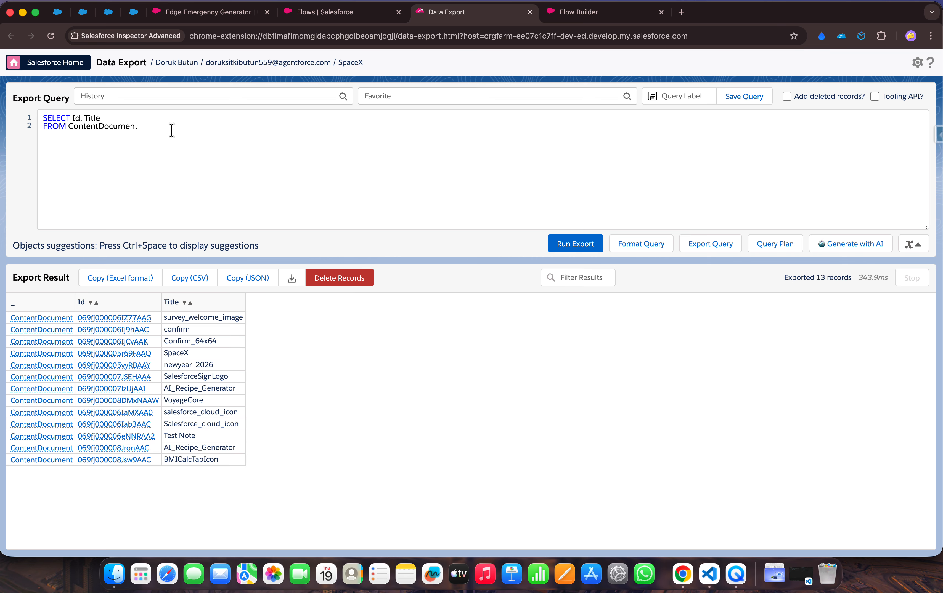
- Add FileType and ContentSize after Title in the ContentDocument query's SELECT list
left_click(141, 118)
type(",")
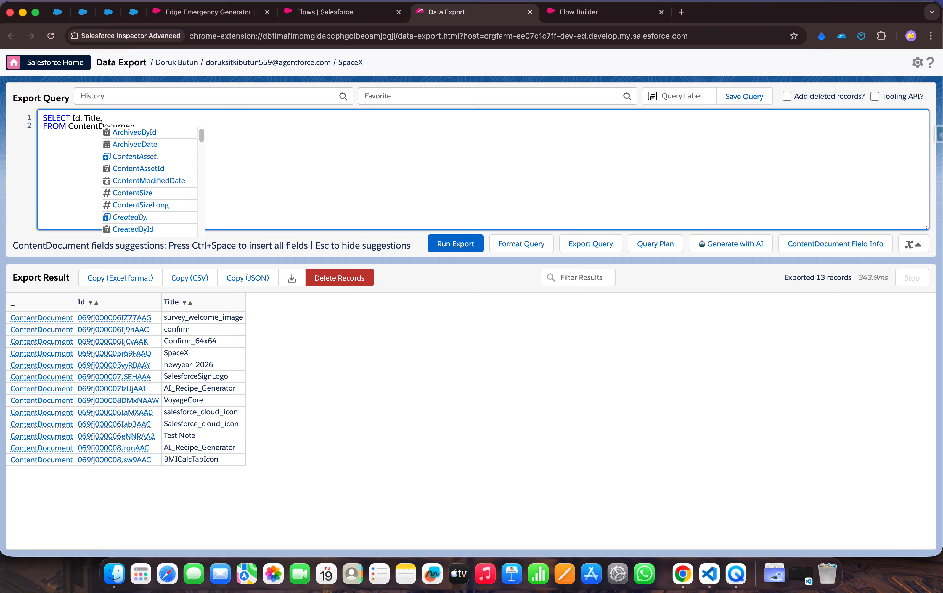
type(" File")
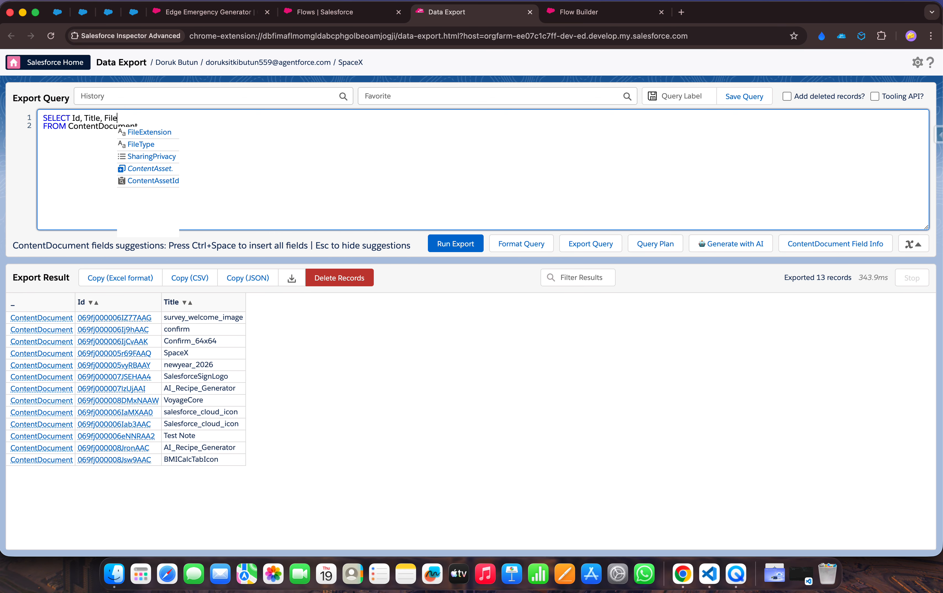
left_click(131, 144)
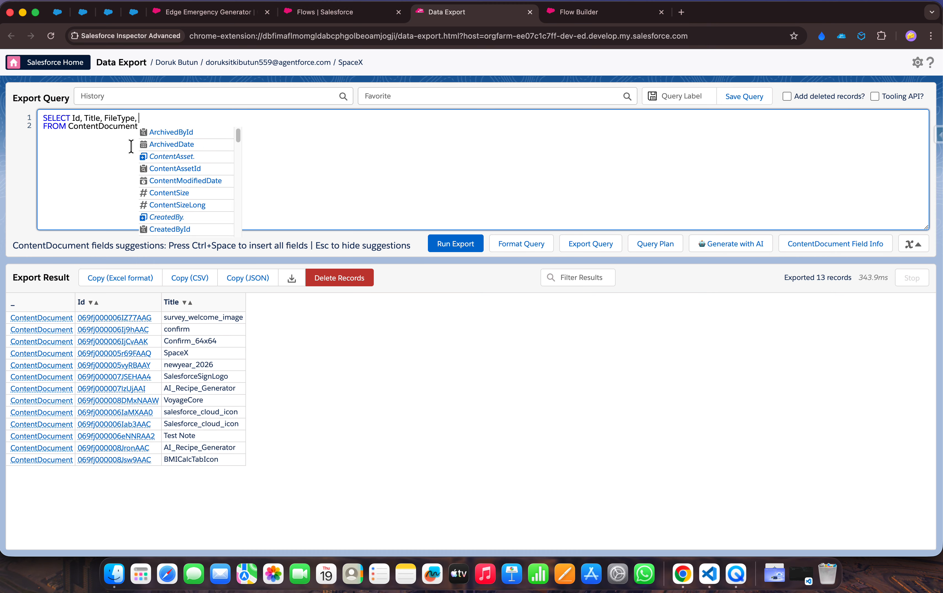
type("size")
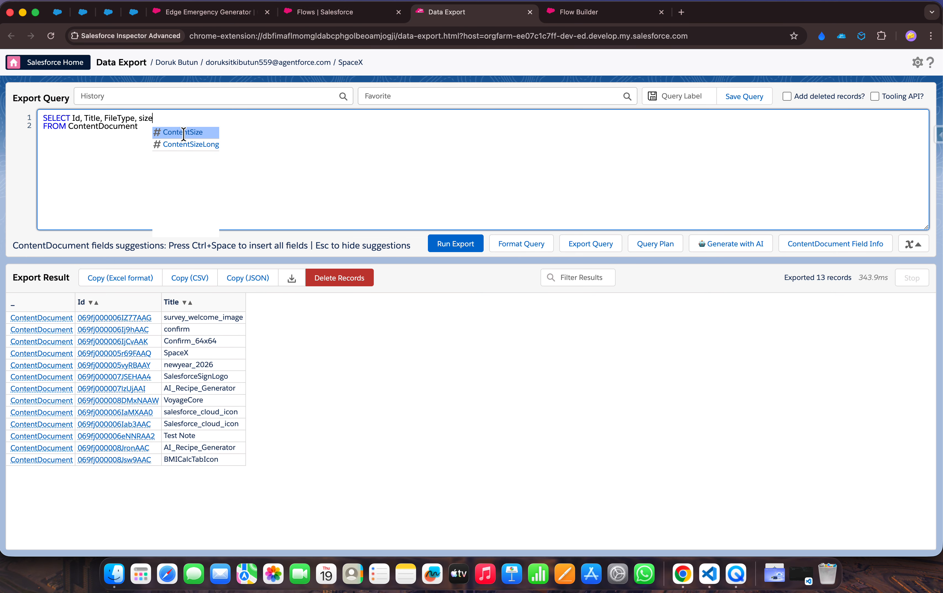
left_click(183, 133)
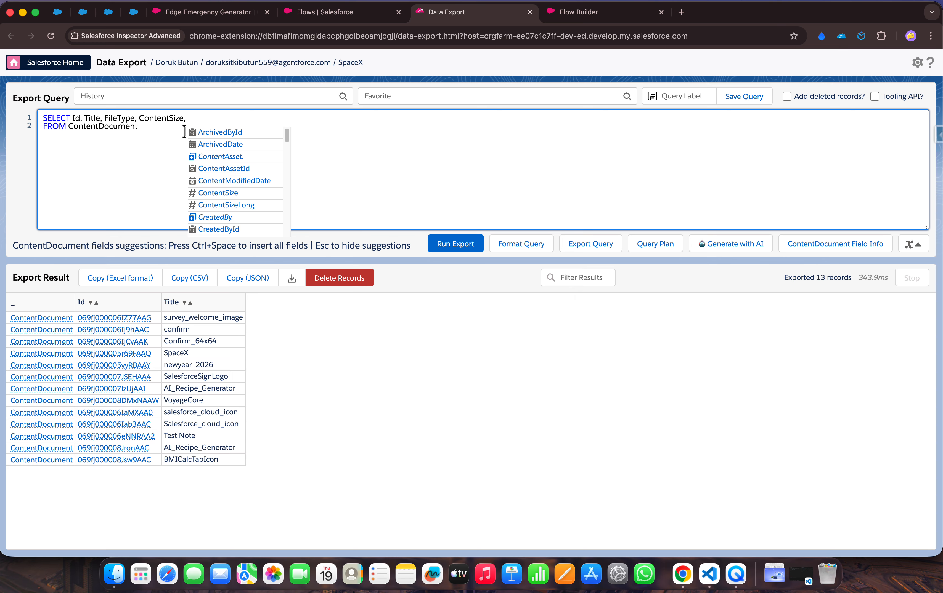
- Add CreatedDate as the last selected field of the ContentDocument query and run the export
type("create")
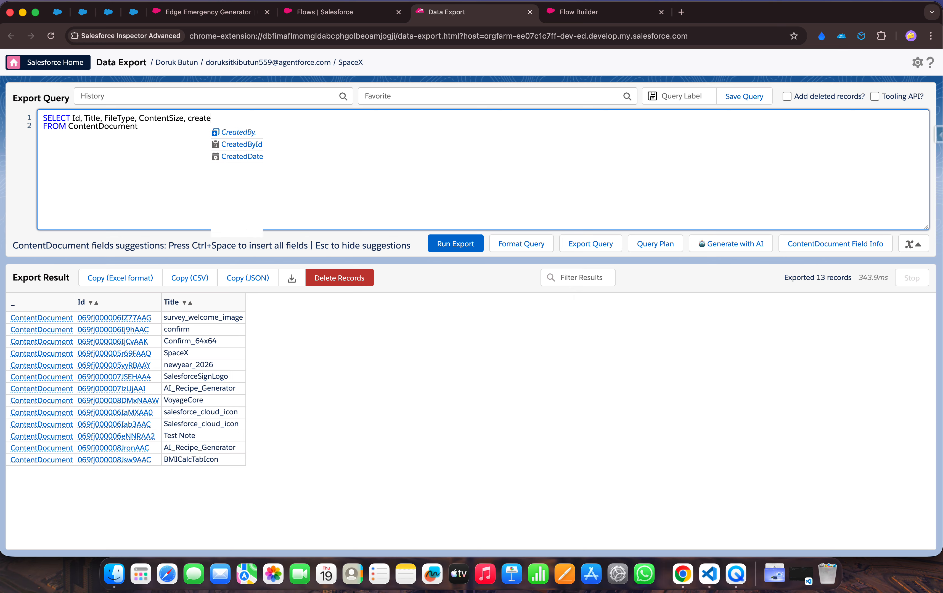
left_click(219, 158)
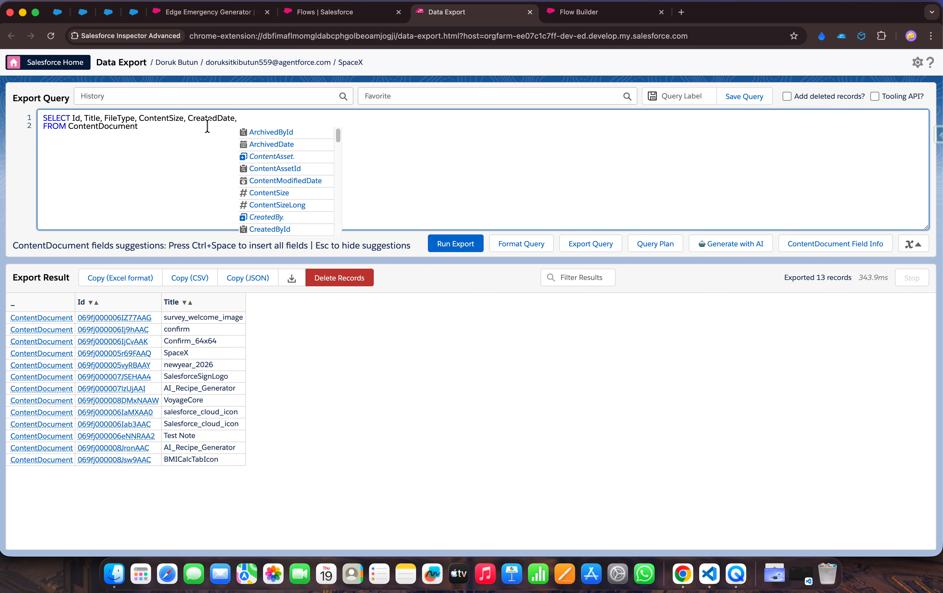
key("BackSpace")
key("BackSpace")
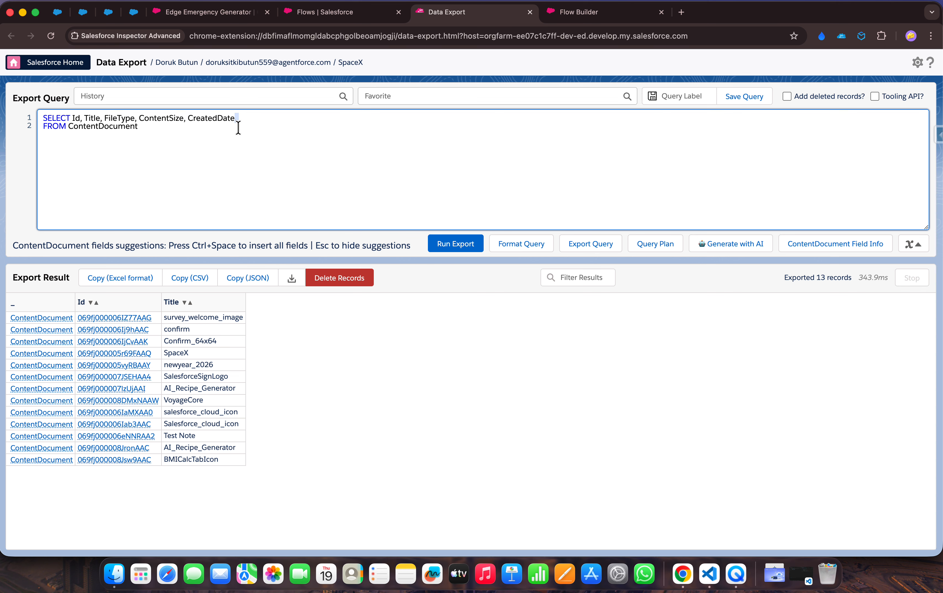
left_click(455, 243)
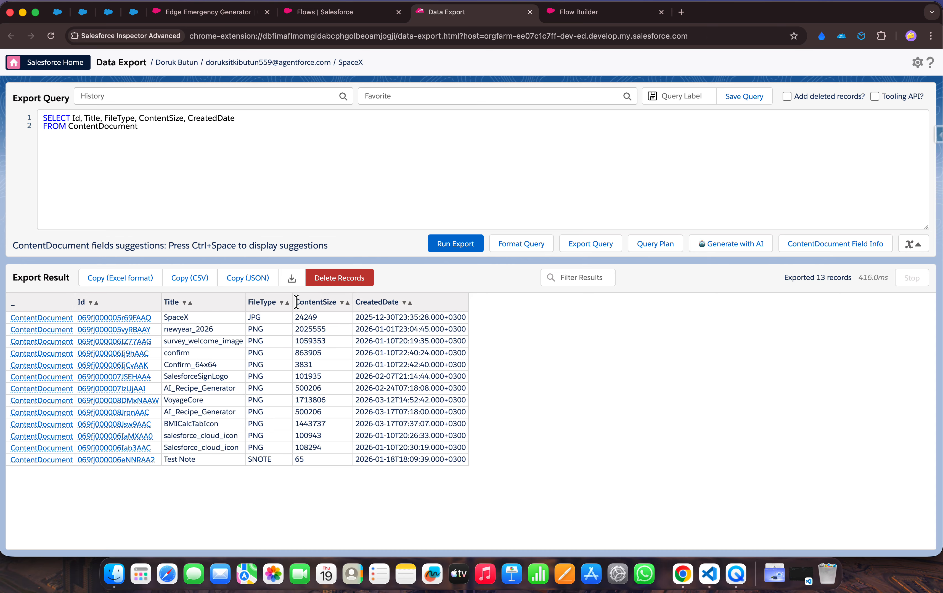
double_click(317, 303)
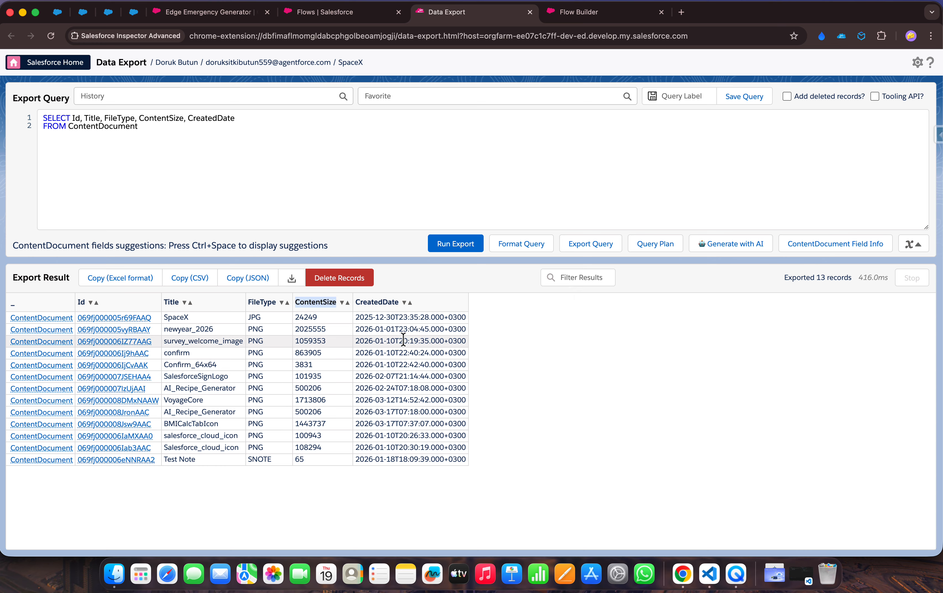
left_click_drag(163, 133, 123, 131)
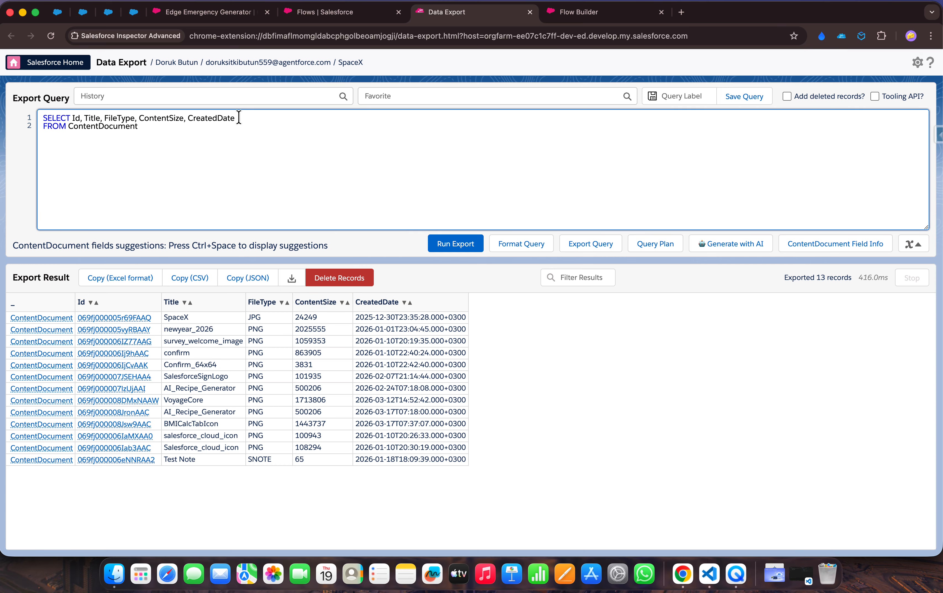
- Switch to the Flow Builder browser tab and set the data table's source collection to the records from Get all Content Document Files
left_click(580, 20)
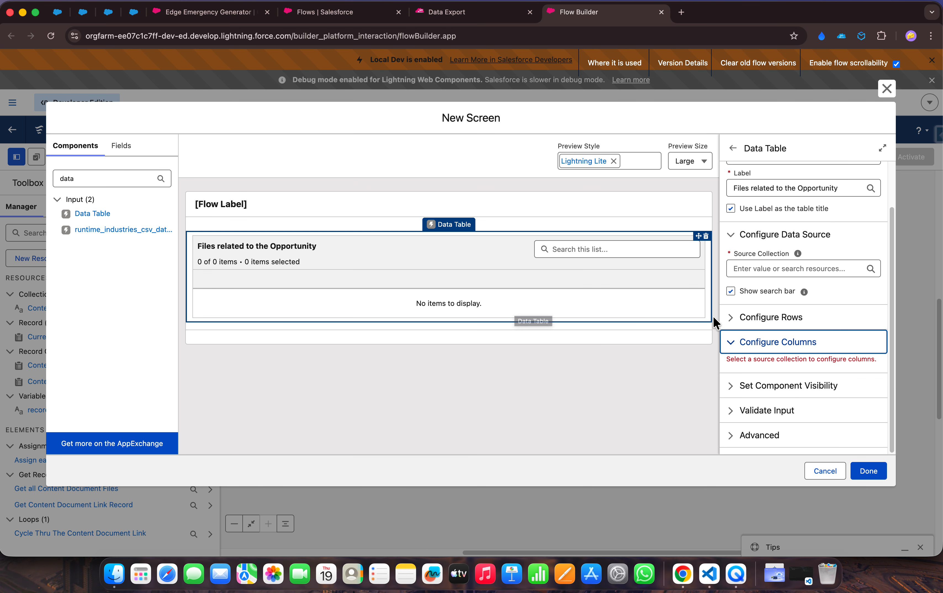
left_click(576, 280)
left_click(727, 345)
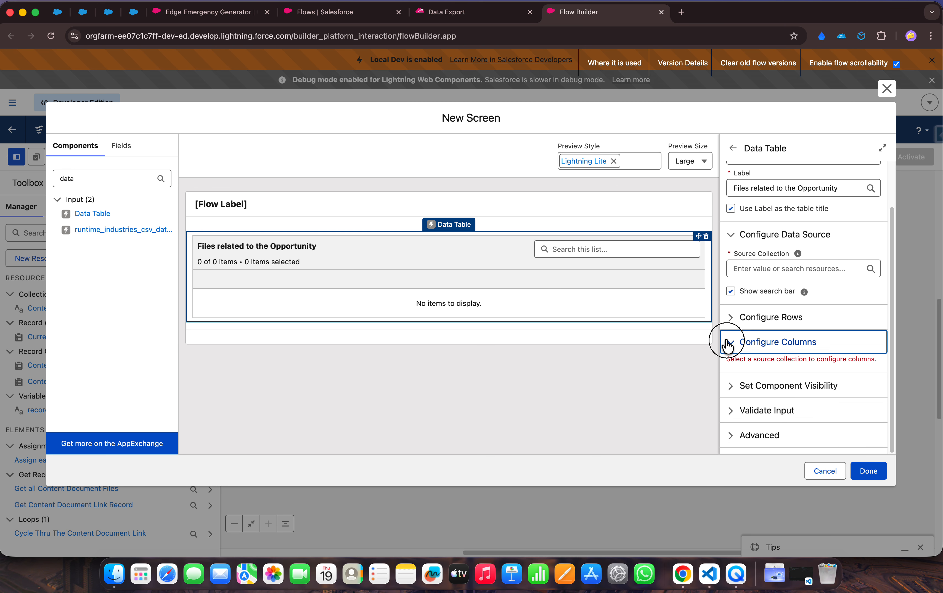
left_click(726, 344)
left_click(731, 364)
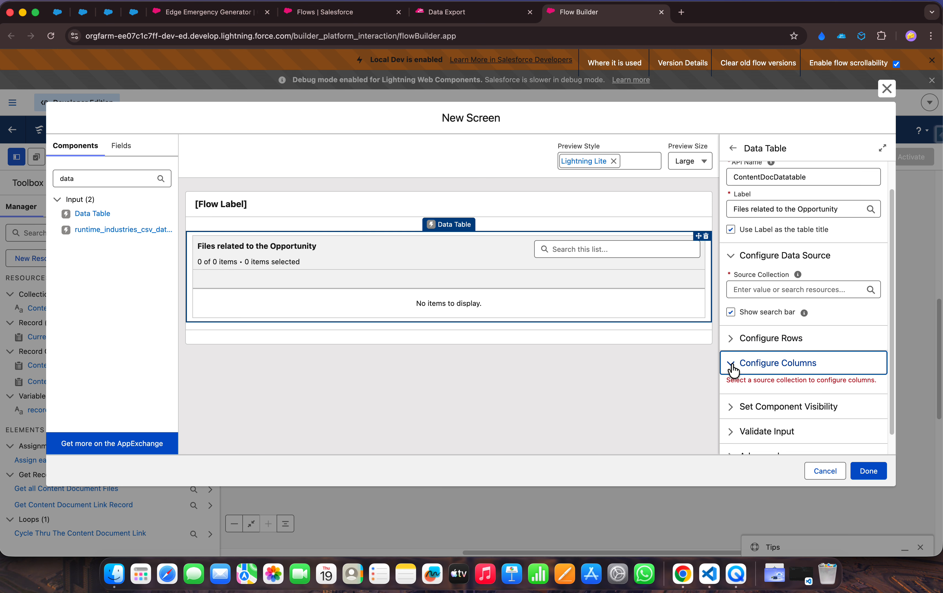
left_click(776, 372)
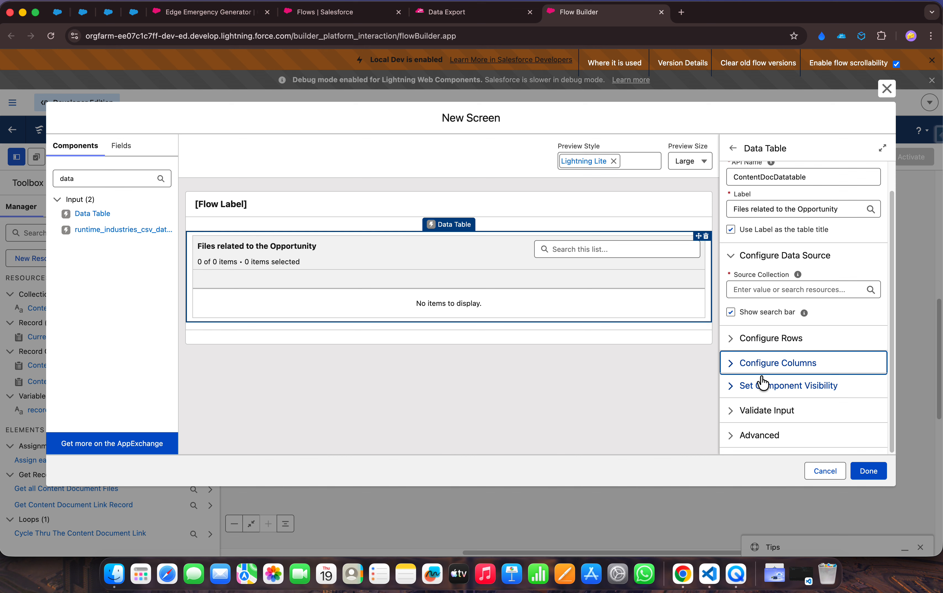
left_click(746, 372)
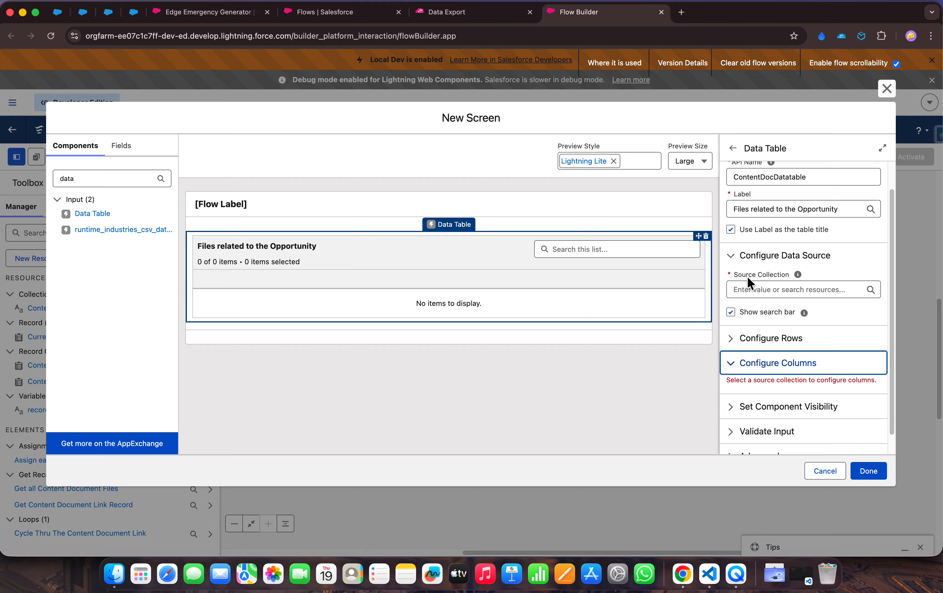
left_click(779, 289)
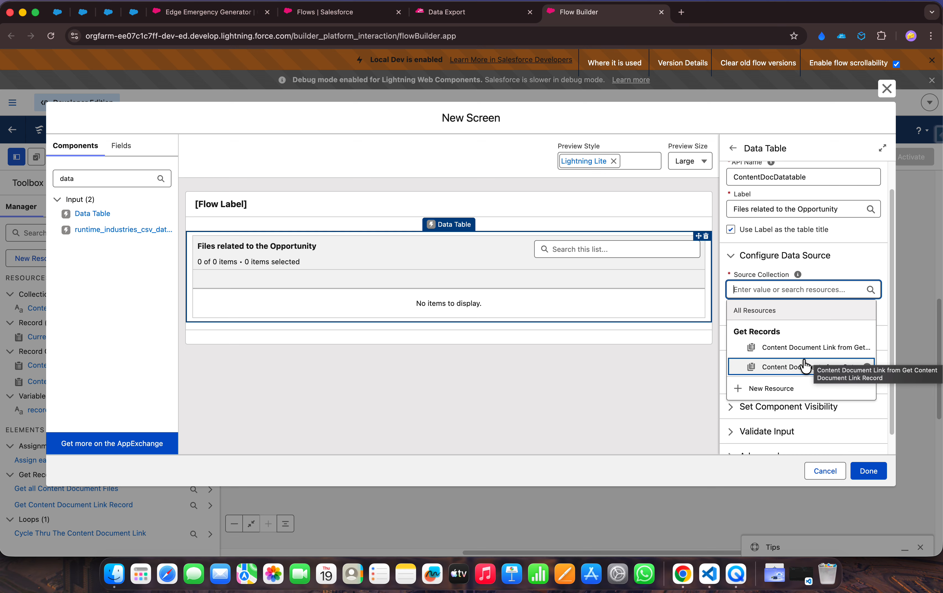
left_click(791, 367)
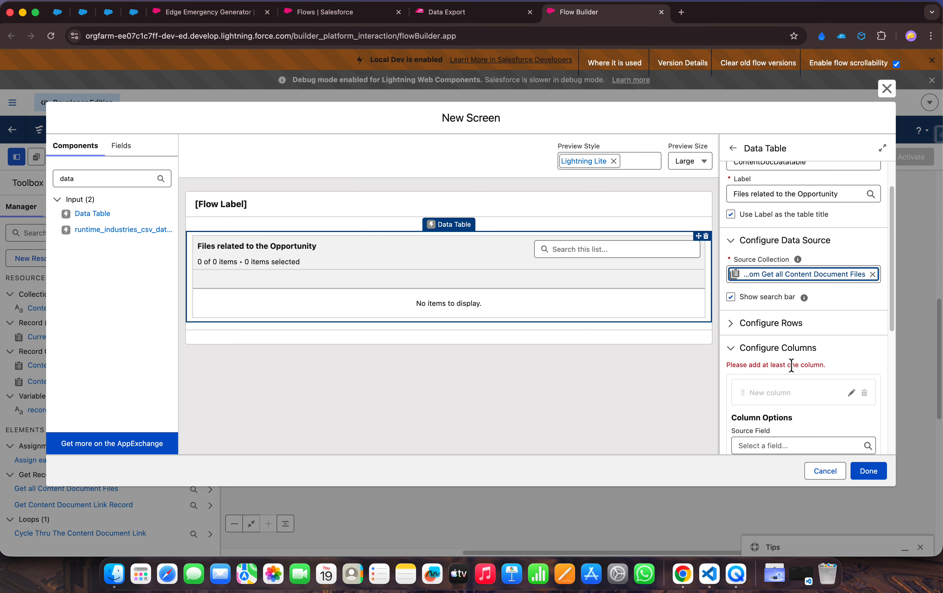
- Configure the data table's first column with Title as its source field, keeping Wrap Text, and save the column
scroll(791, 366, "down", 5)
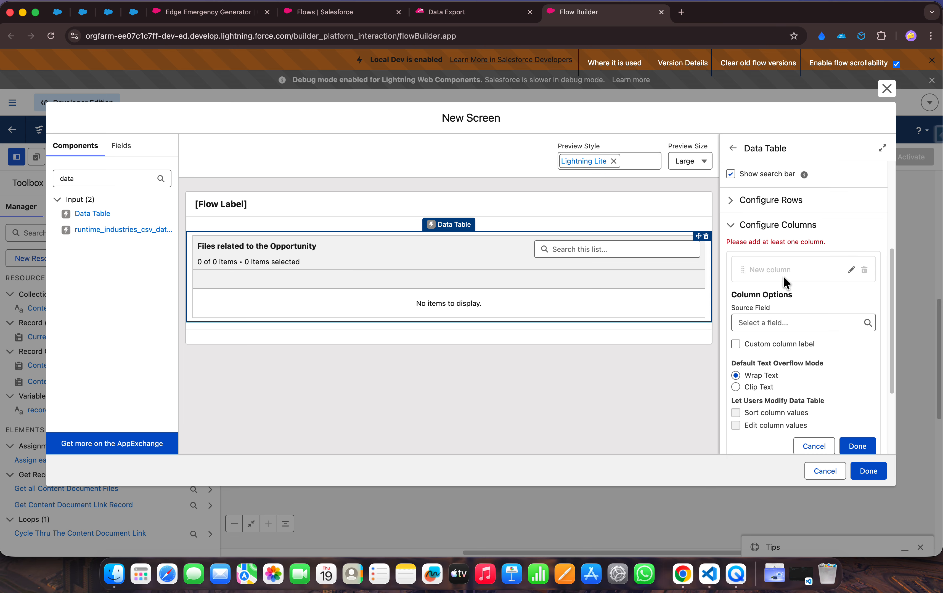
scroll(781, 275, "down", 1)
left_click(774, 298)
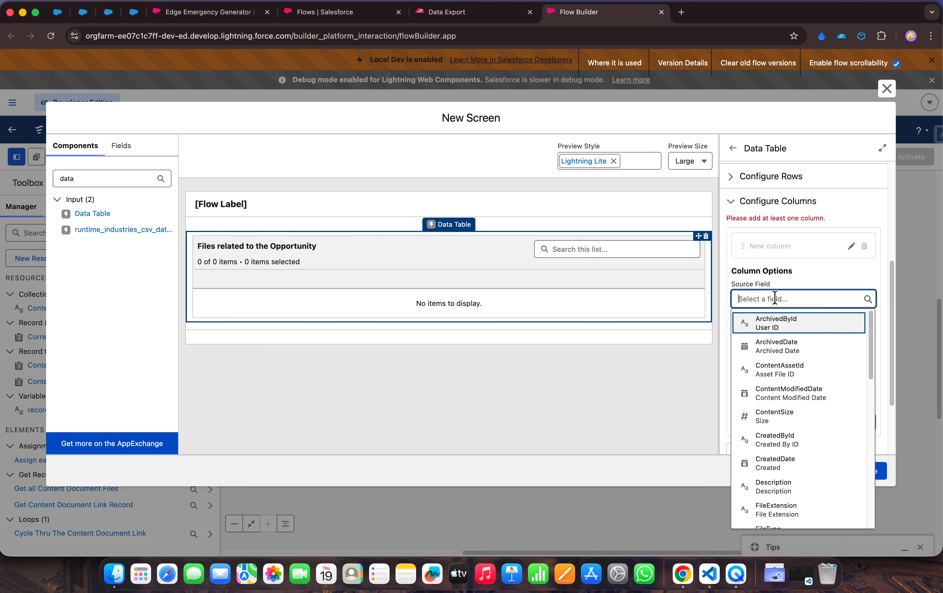
type("title")
left_click(806, 320)
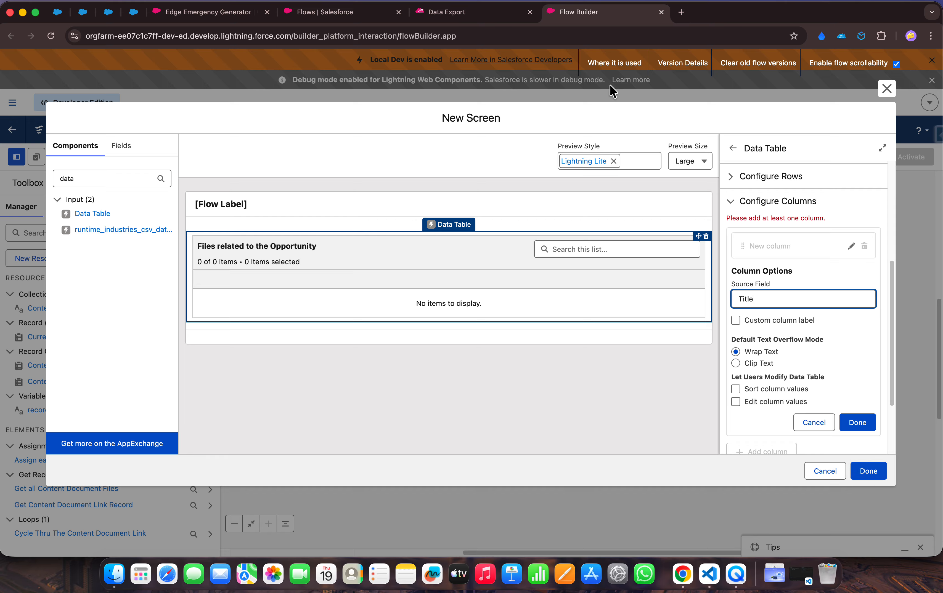
left_click_drag(431, 118, 512, 126)
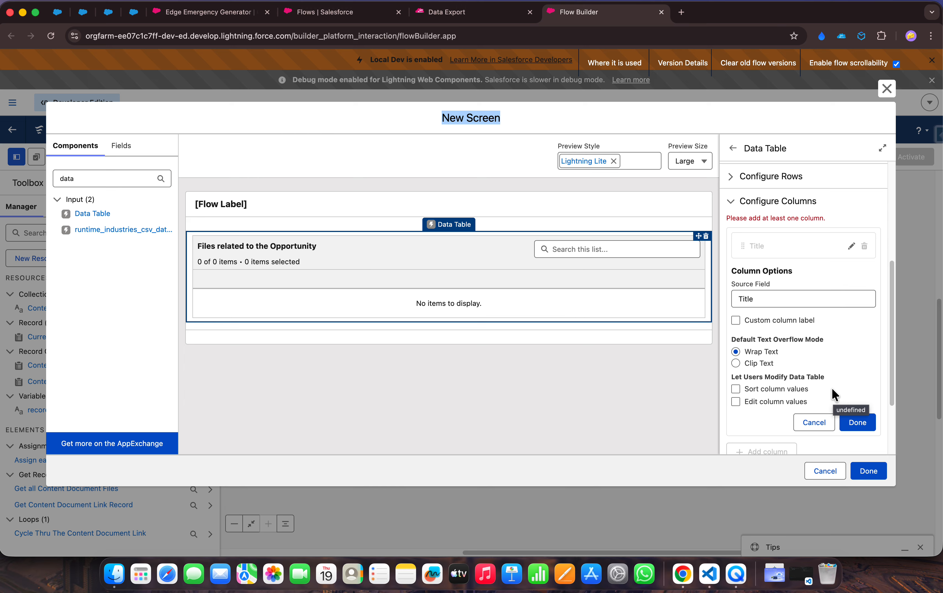
left_click(859, 423)
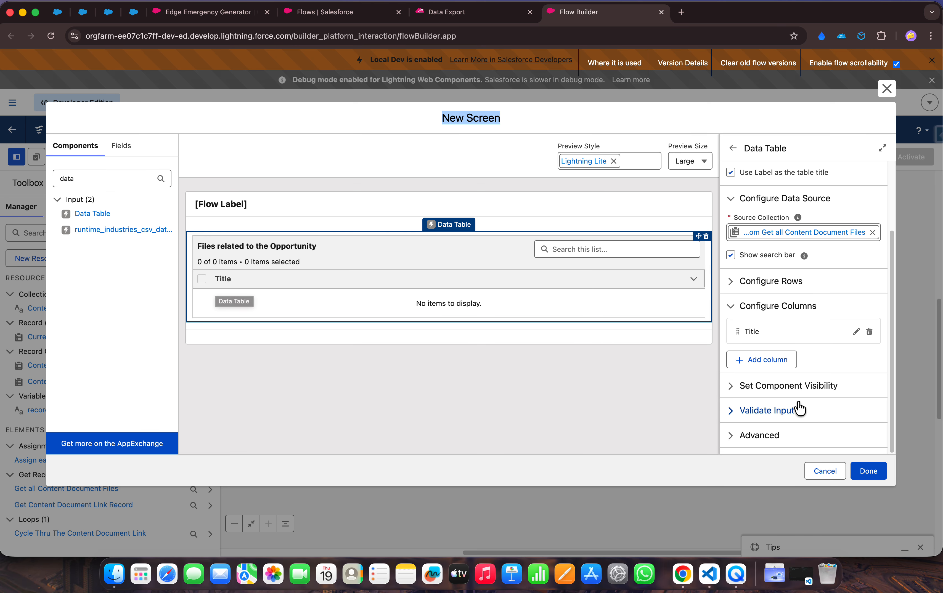
- Add a second column to the data table with ContentSize as its source field
left_click(761, 359)
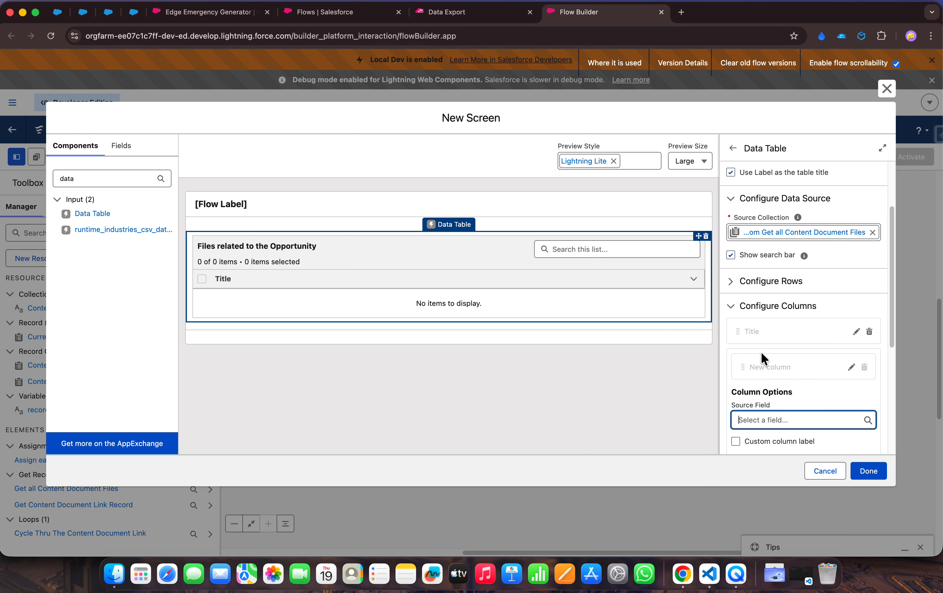
left_click(773, 420)
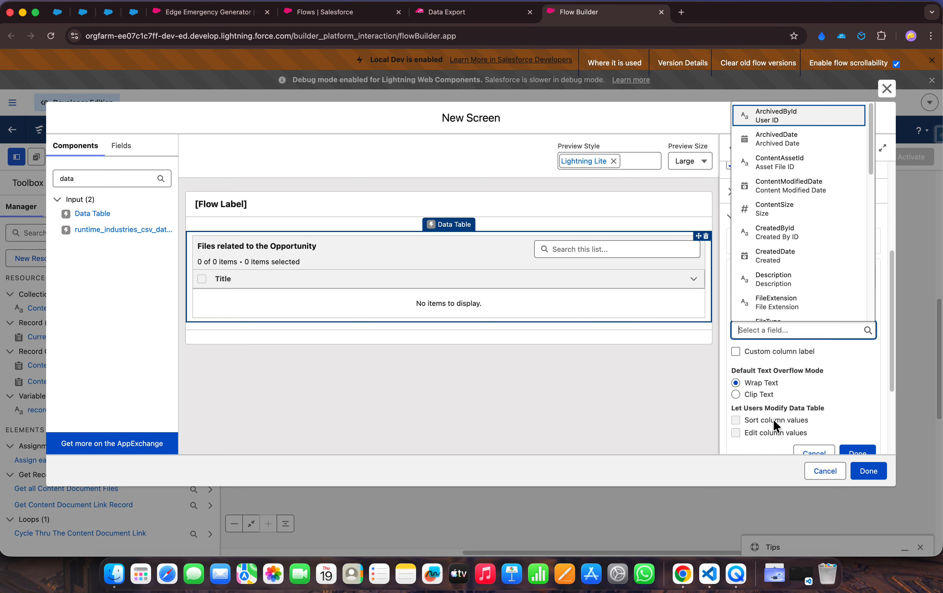
type("file")
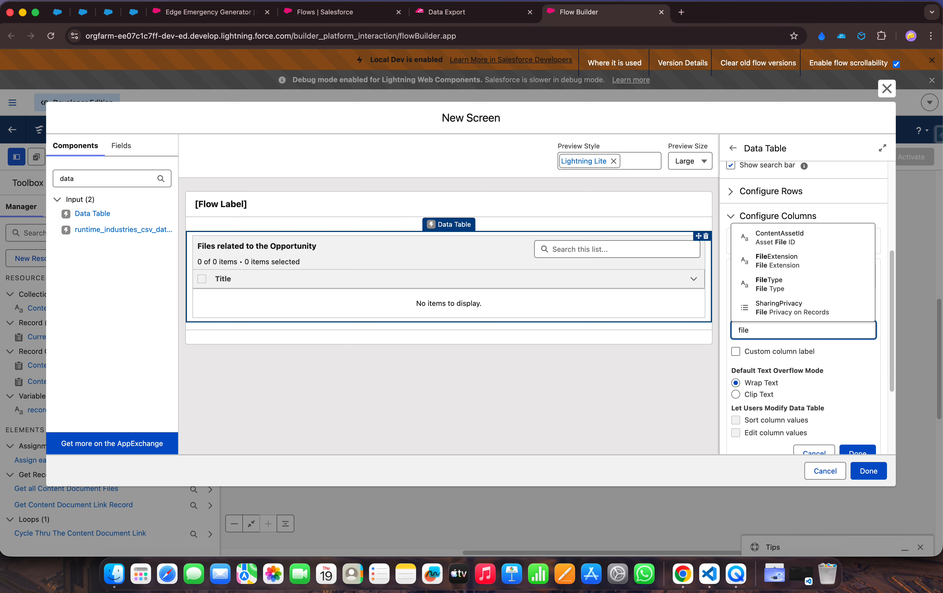
key("BackSpace")
key("BackSpace")
key("BackSpace")
key("BackSpace")
type("Conten")
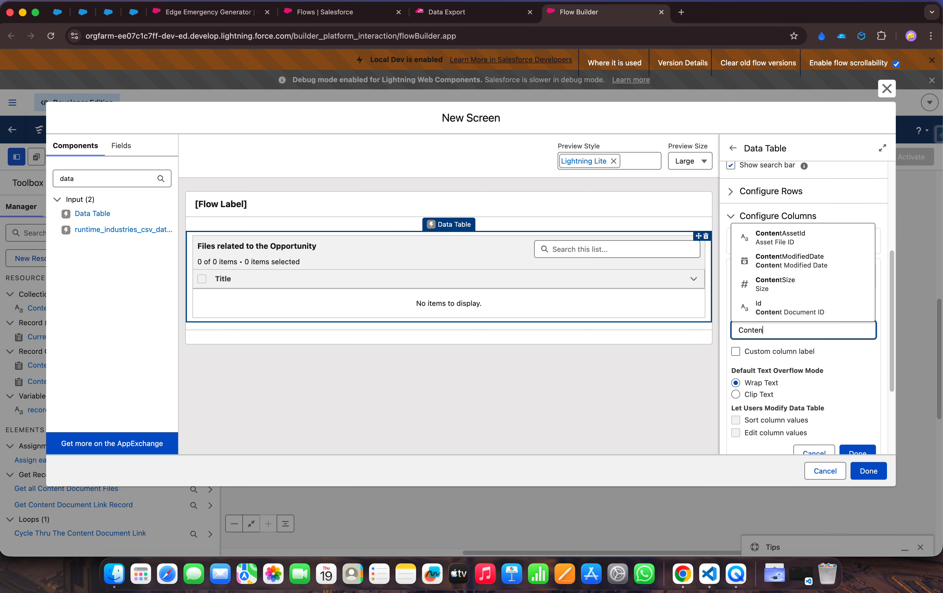
type("tsi")
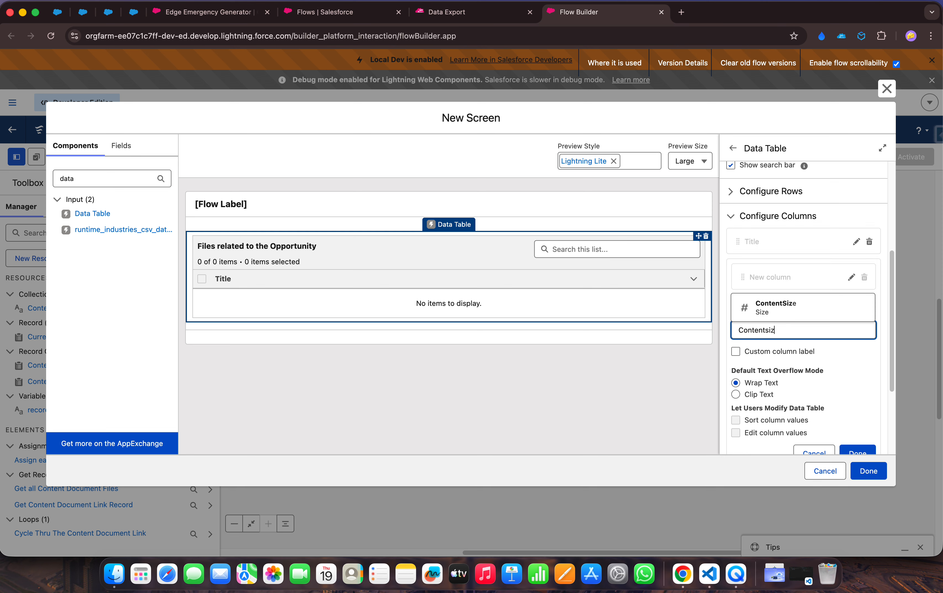
type("z")
left_click(800, 312)
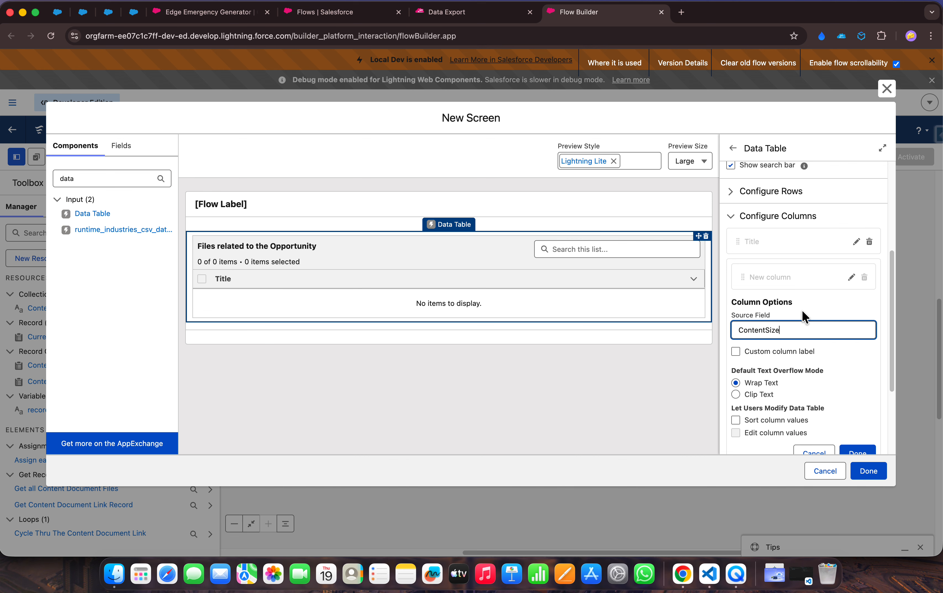
left_click(732, 331)
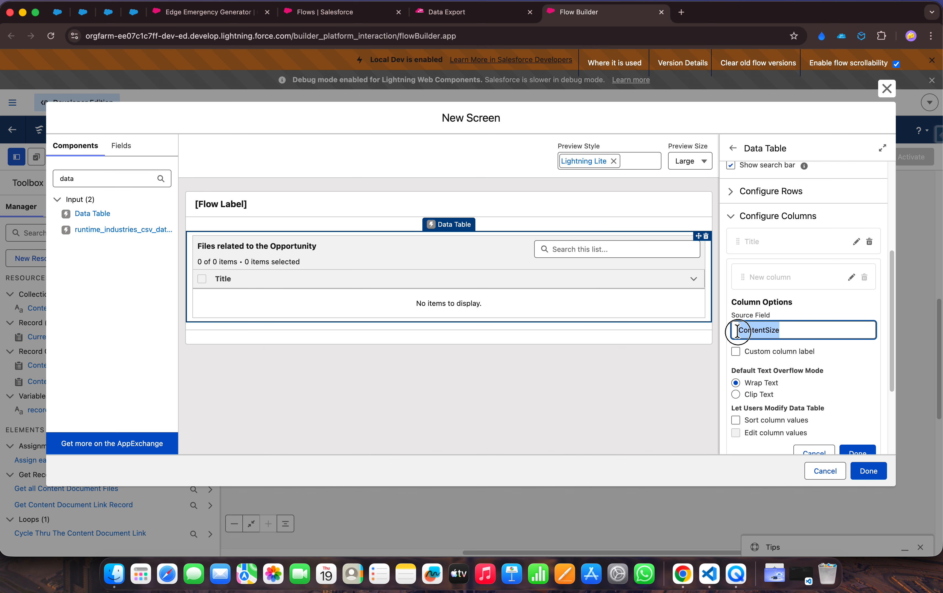
left_click(812, 304)
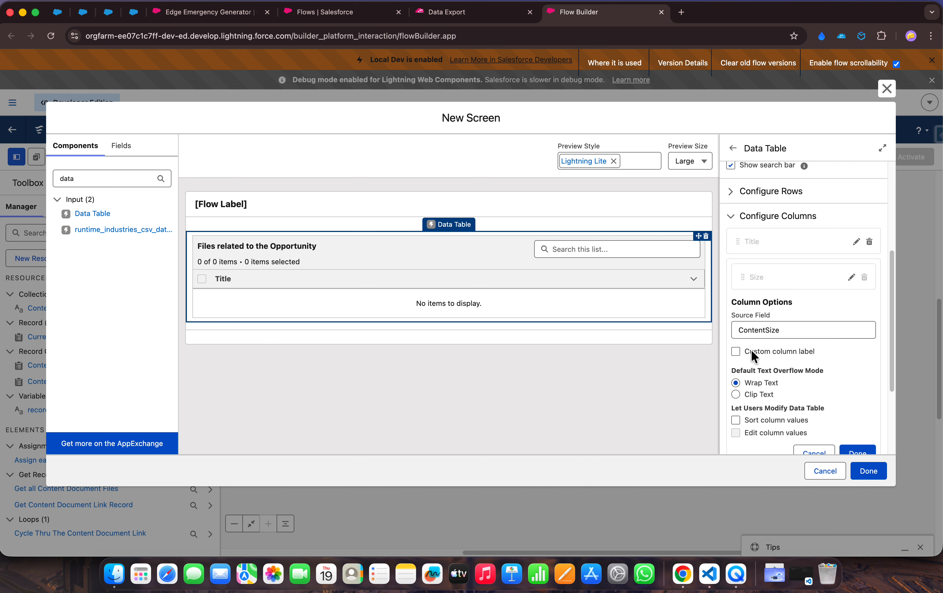
- Give the ContentSize column the custom label Size and save the column
left_click(735, 351)
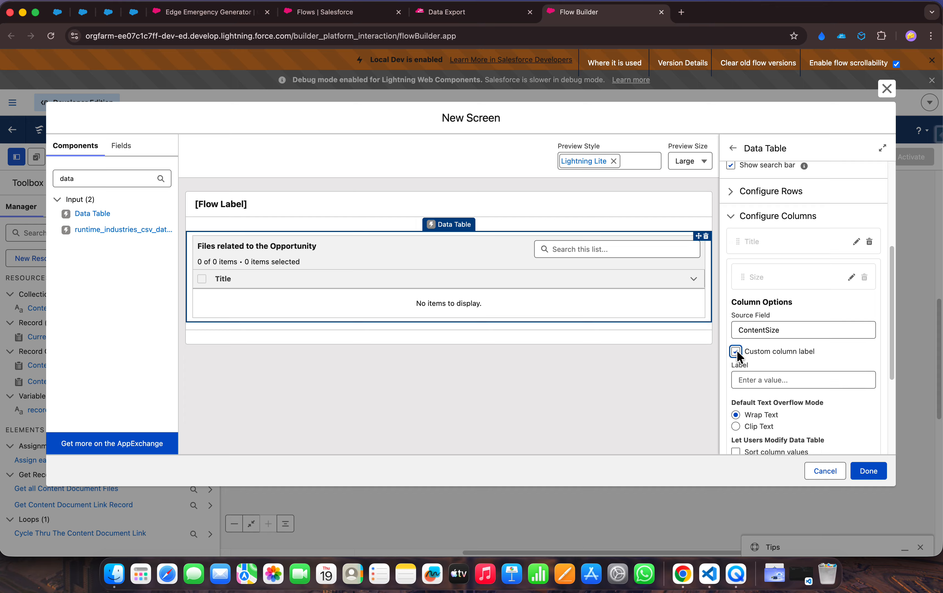
left_click(760, 380)
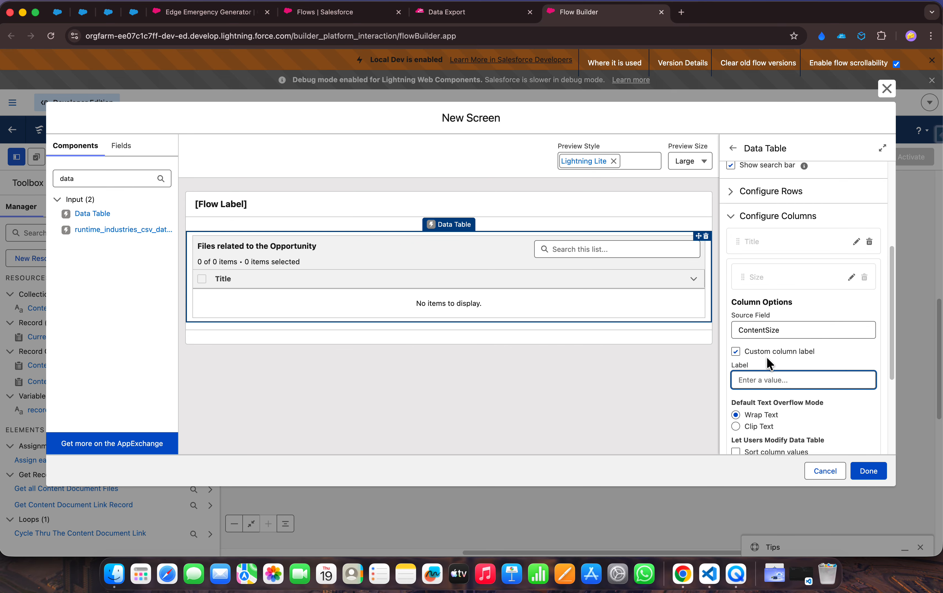
type("Size")
scroll(864, 359, "down", 3)
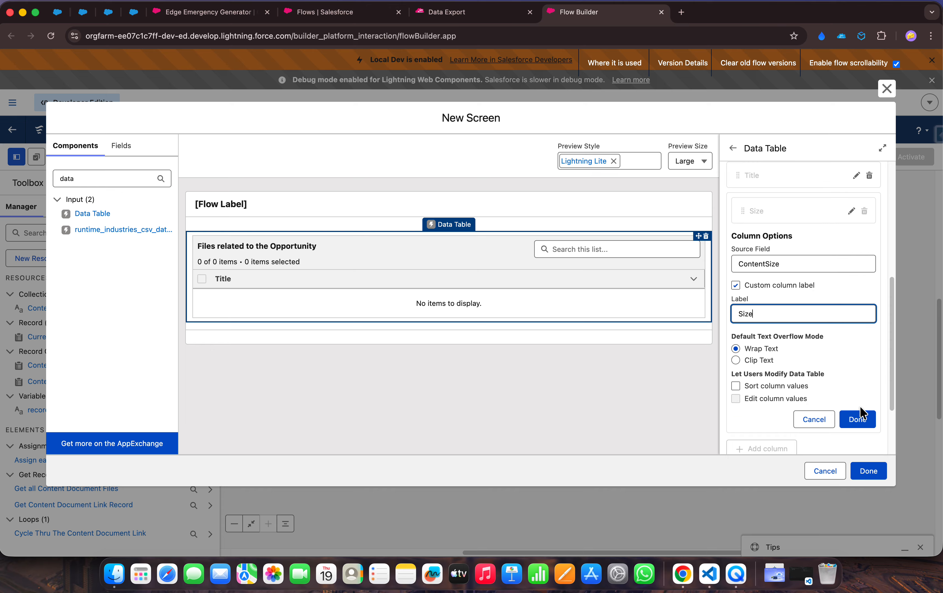
left_click(859, 416)
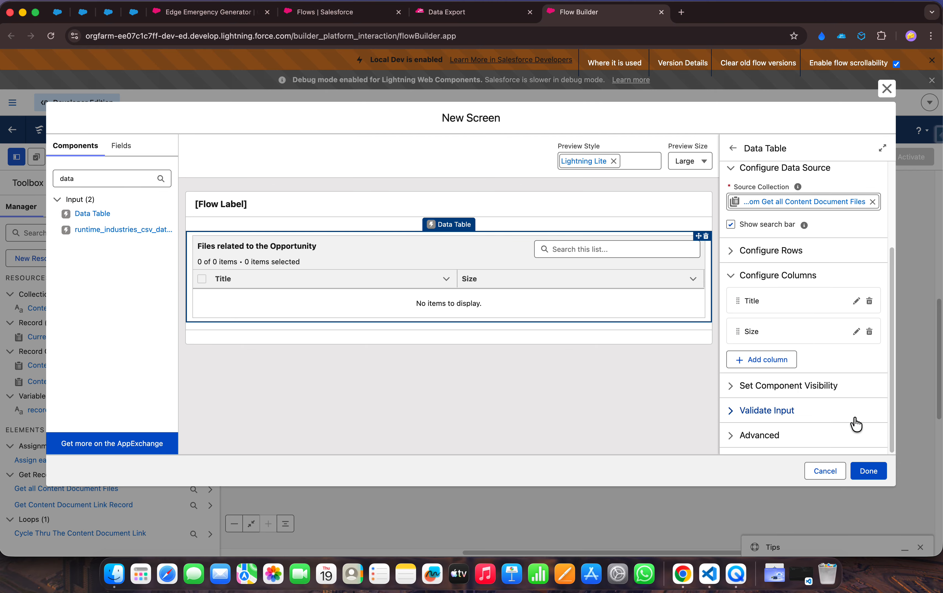
- Add a third column to the data table with FileType as its source field
left_click(771, 360)
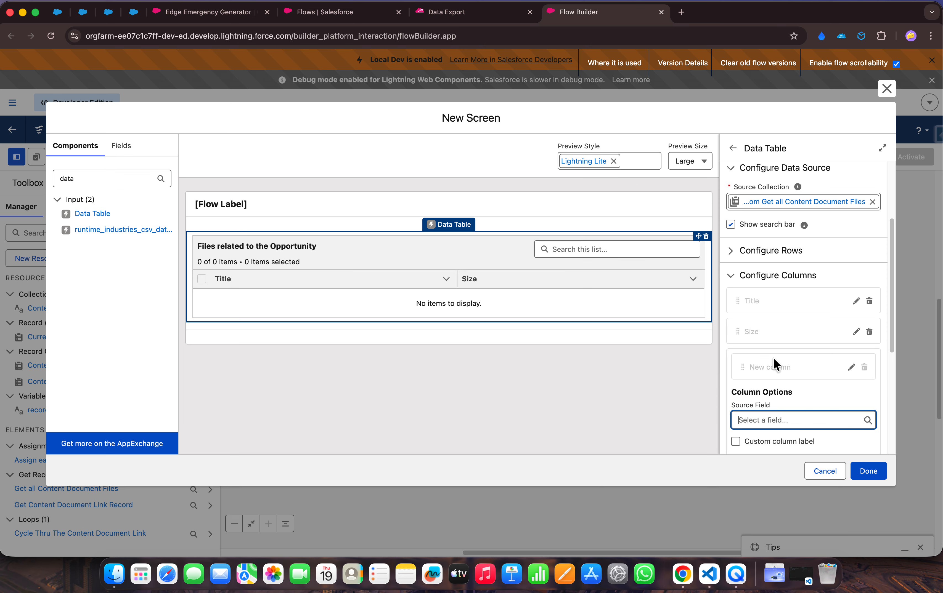
scroll(780, 415, "down", 3)
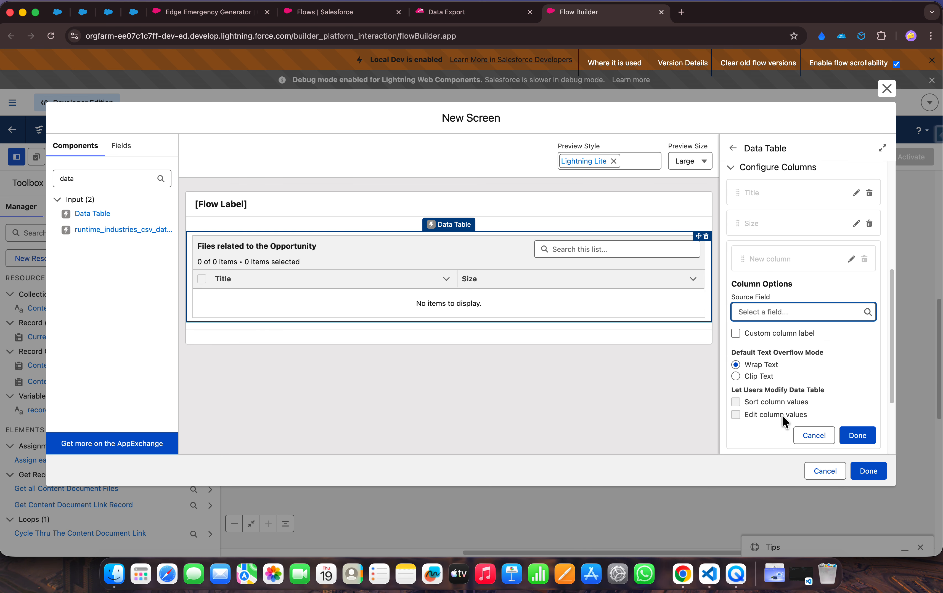
left_click(776, 312)
type("filefo")
key("BackSpace")
key("BackSpace")
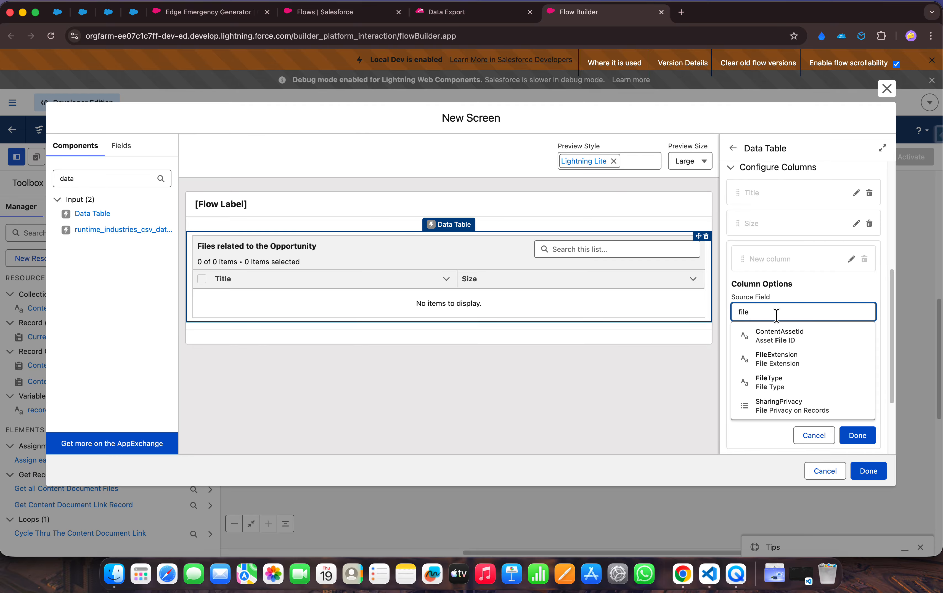
left_click(773, 384)
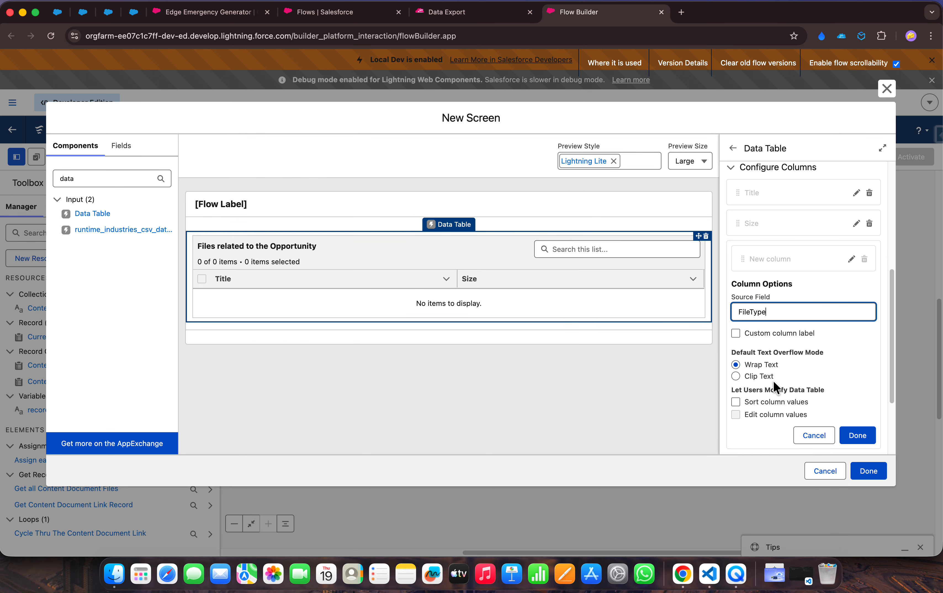
- Give the FileType column the custom label Type (Format) and save the column
left_click(736, 333)
left_click(760, 362)
type("Type (Format")
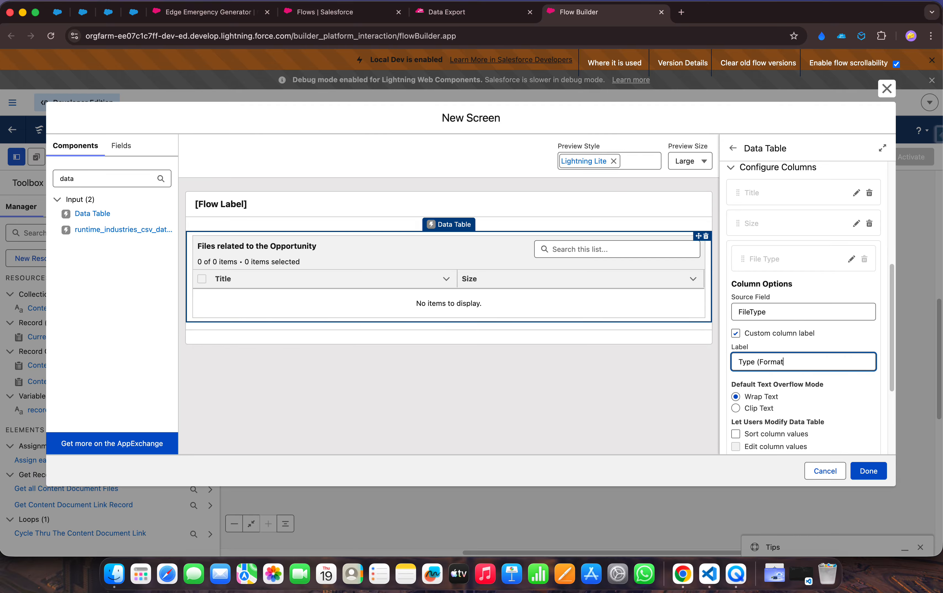
scroll(831, 400, "down", 5)
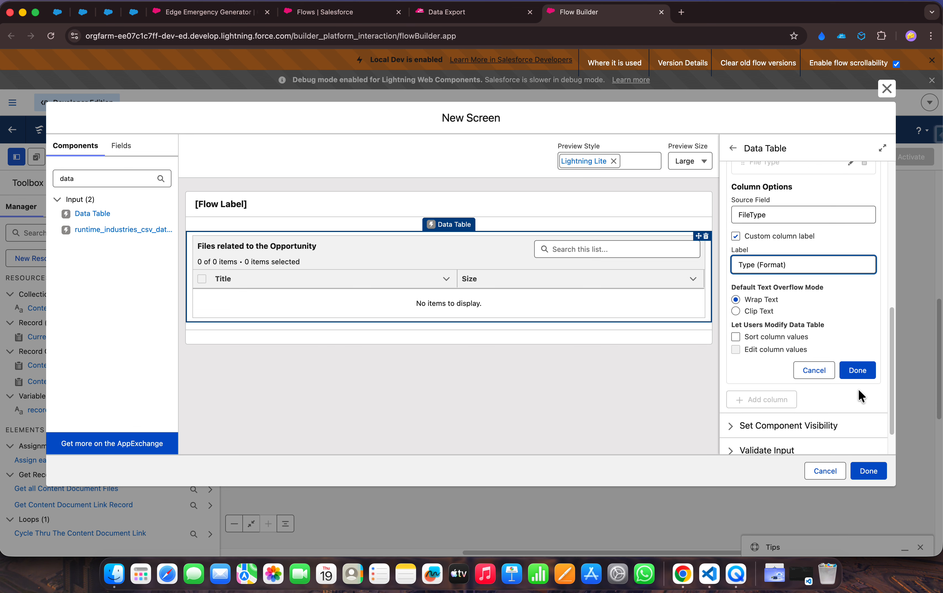
left_click(857, 373)
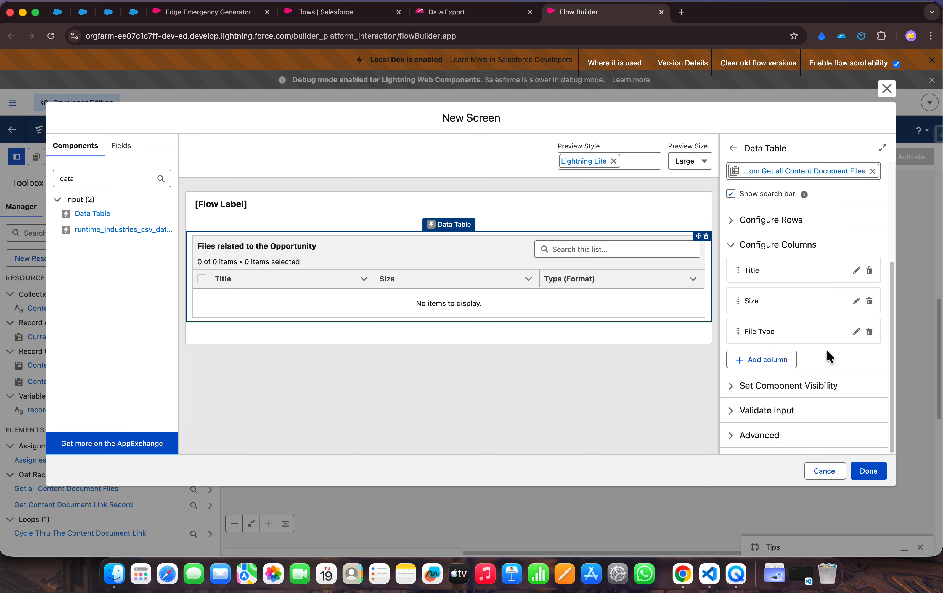
- Add a fourth column to the data table with CreatedDate as its source field
left_click(759, 359)
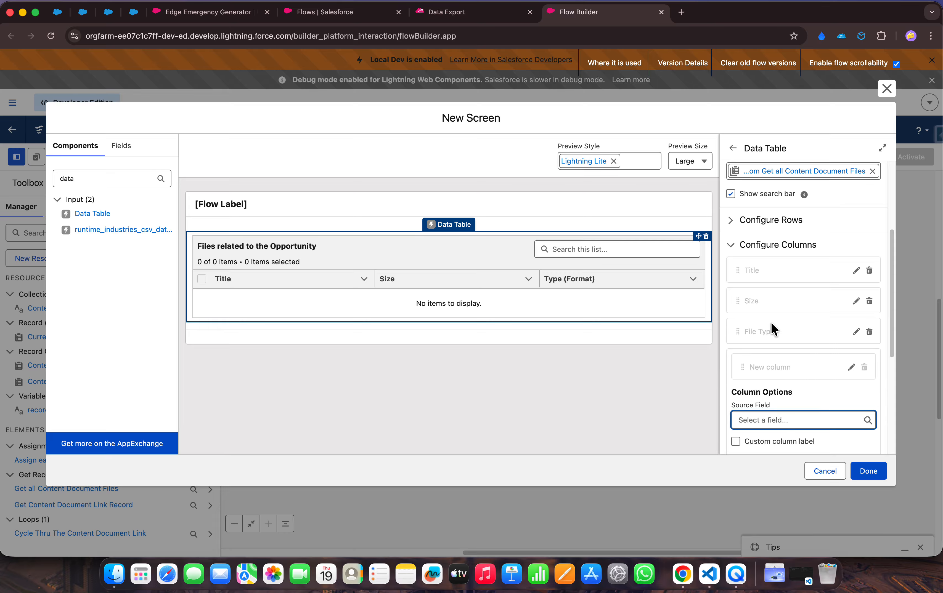
scroll(774, 331, "down", 4)
left_click(778, 279)
type("create")
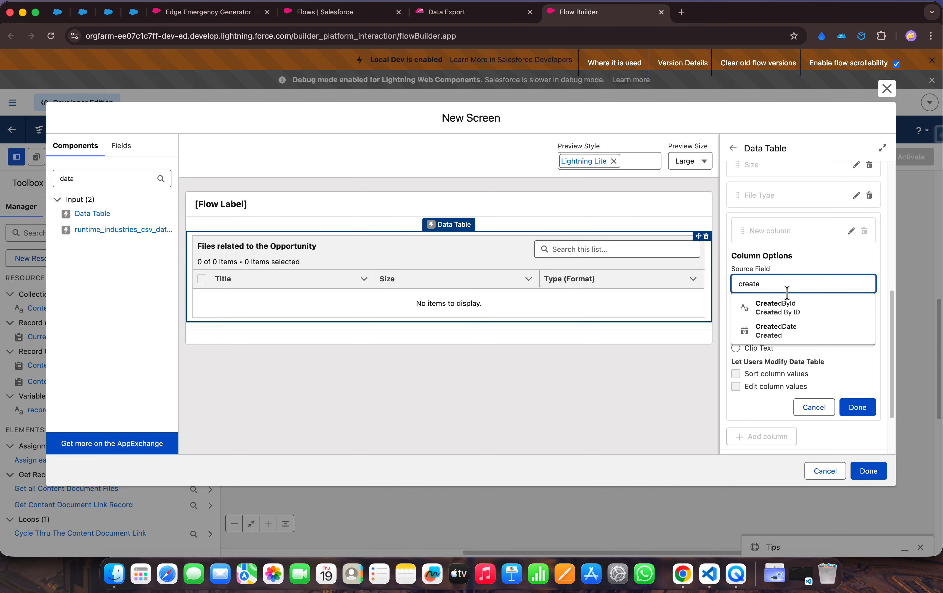
left_click(800, 331)
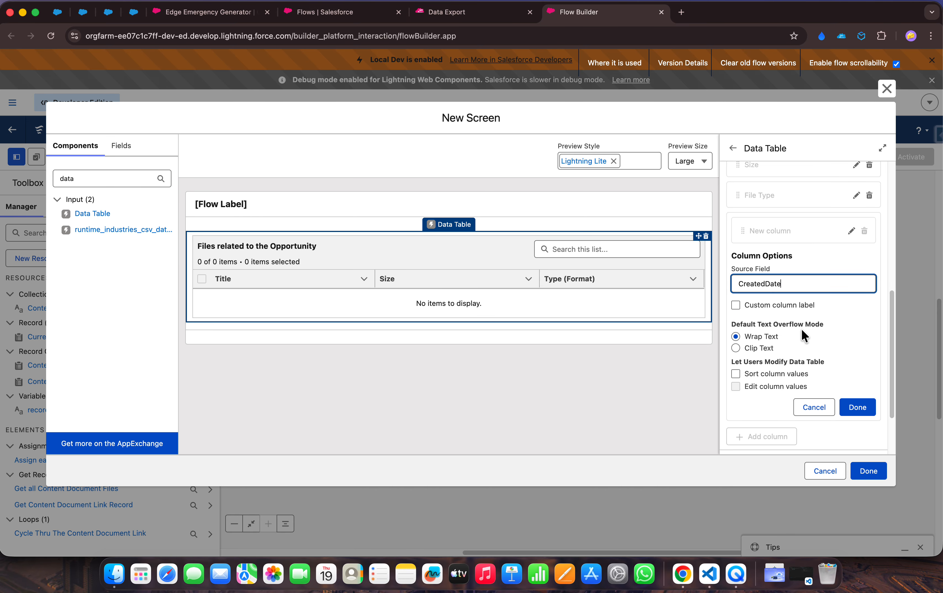
- Save the CreatedDate column with the custom label Created Date and finish the screen element
left_click(737, 308)
left_click(759, 329)
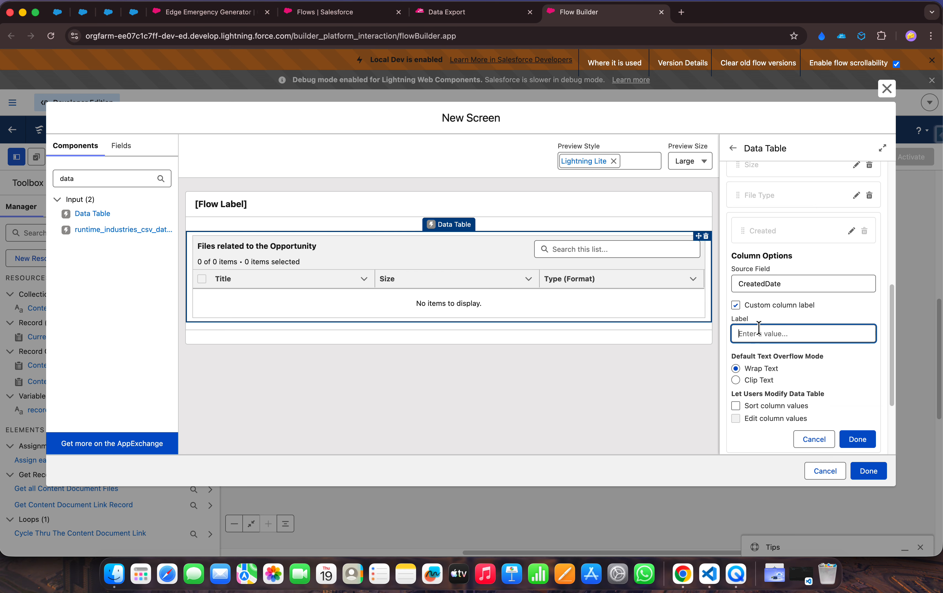
type("C")
key("BackSpace")
type("Created Date")
left_click(852, 437)
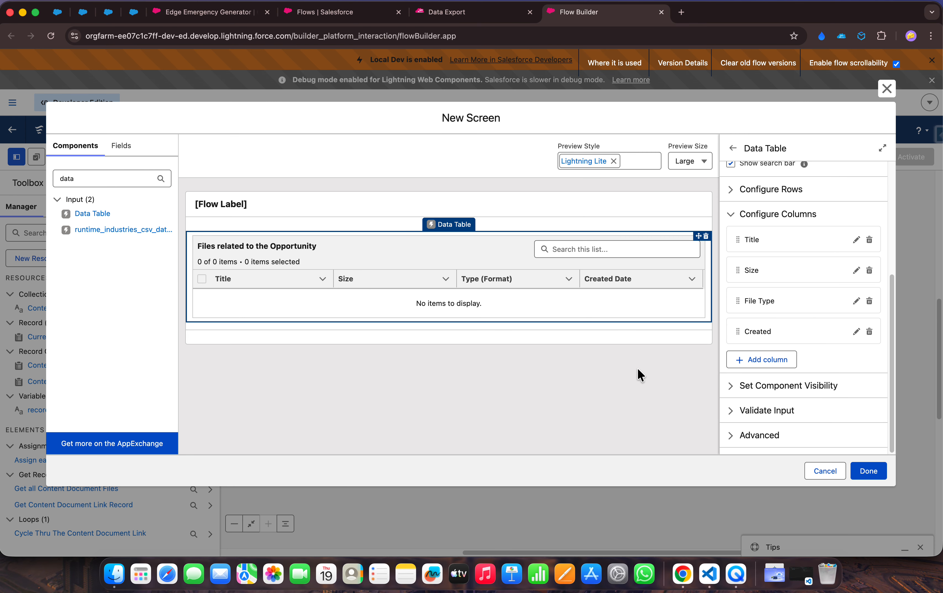
left_click(865, 472)
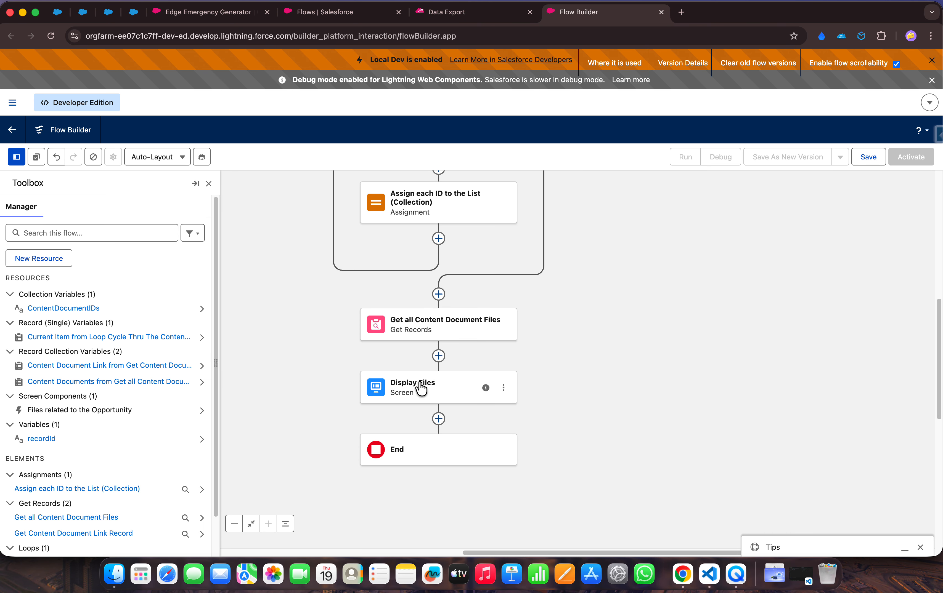
- Hide the toolbox and start saving the flow with the label Content Document Display as Datatable
left_click(208, 184)
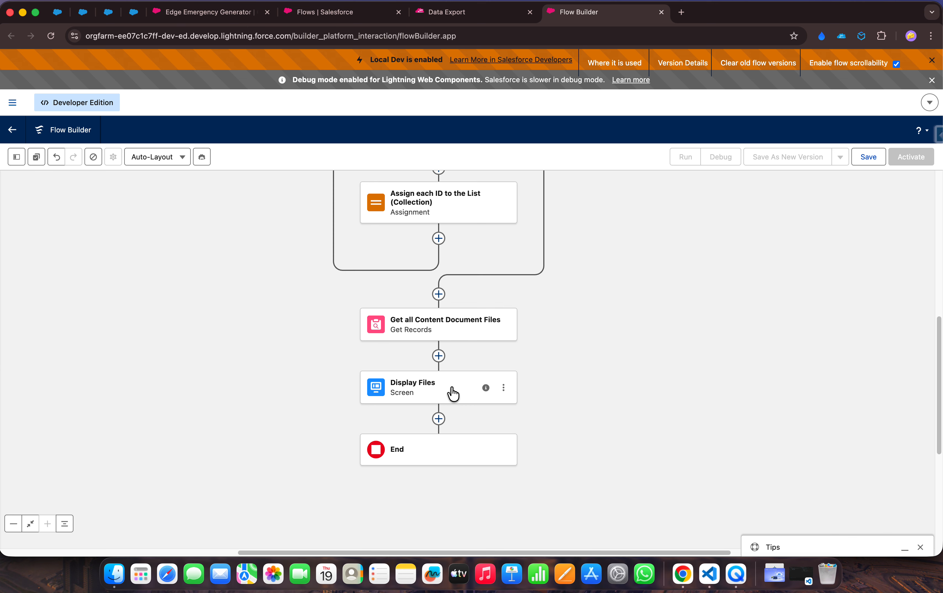
scroll(629, 332, "up", 5)
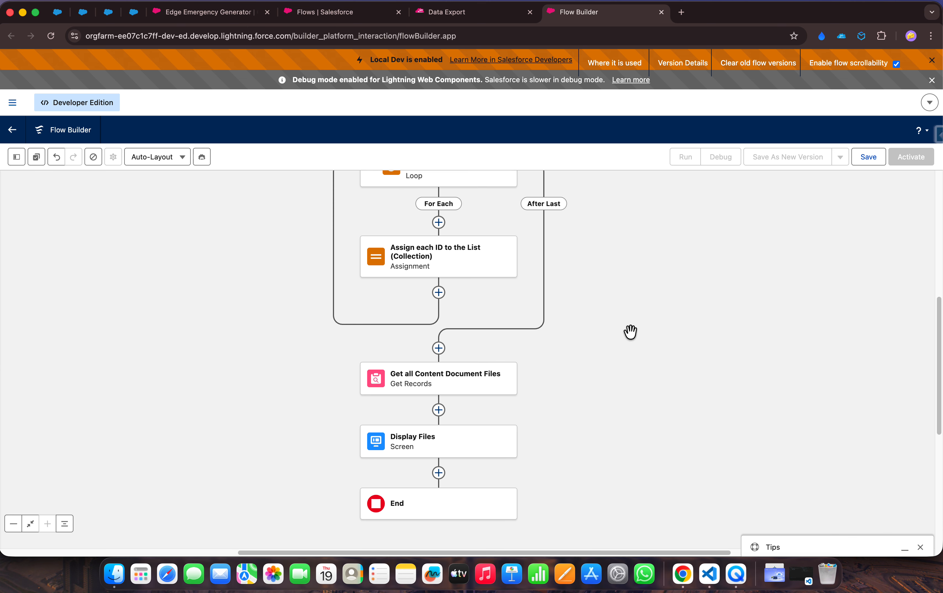
scroll(630, 332, "down", 3)
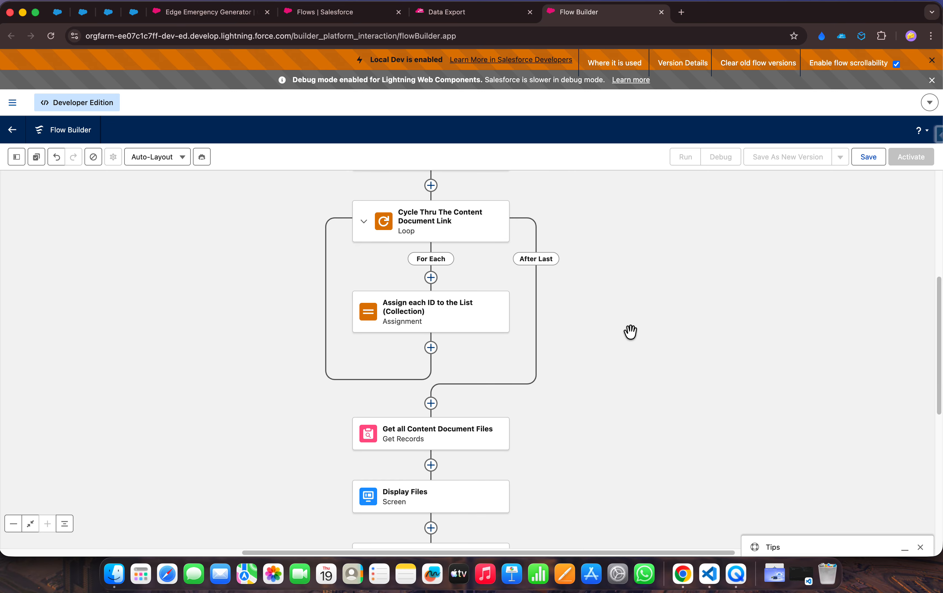
left_click(867, 158)
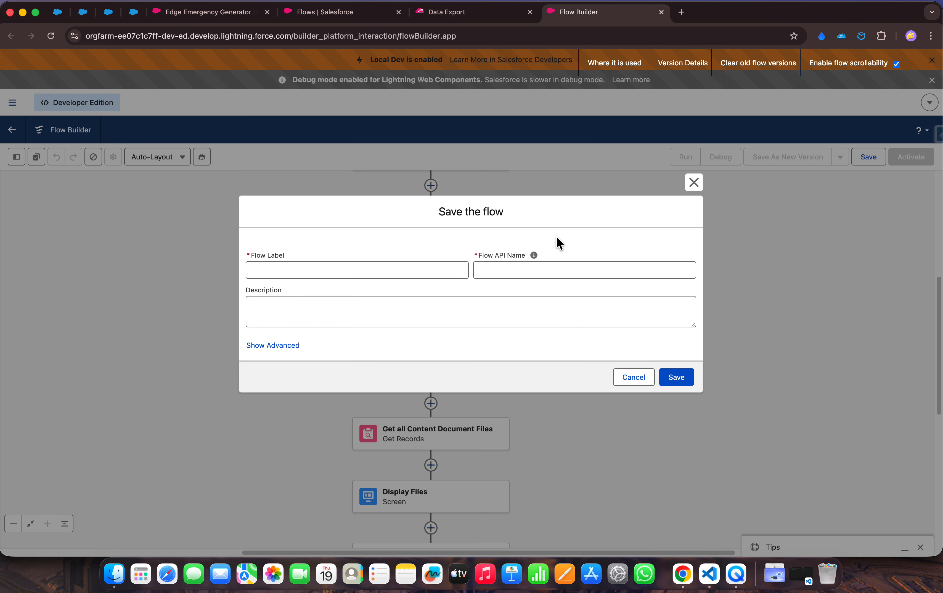
left_click(390, 269)
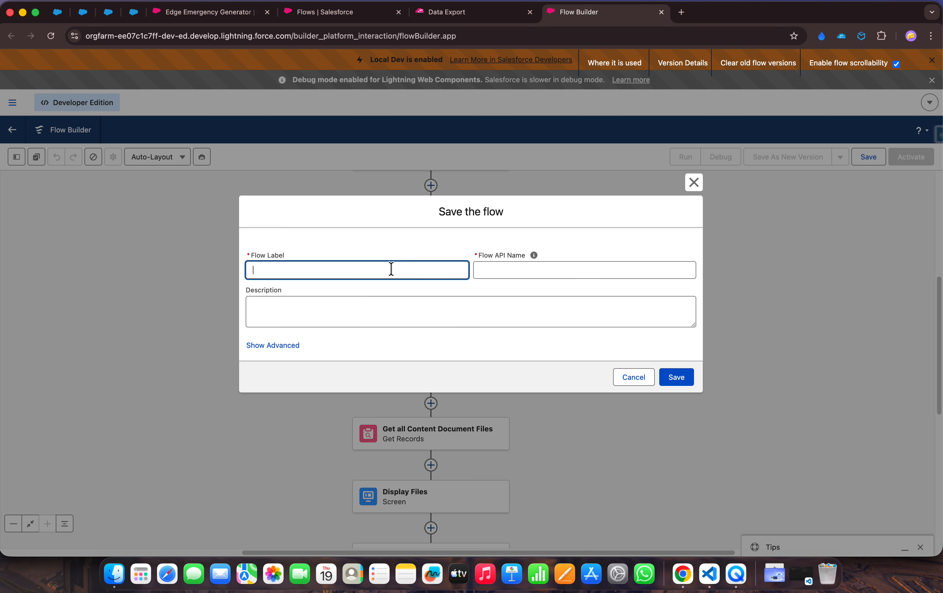
type("Co")
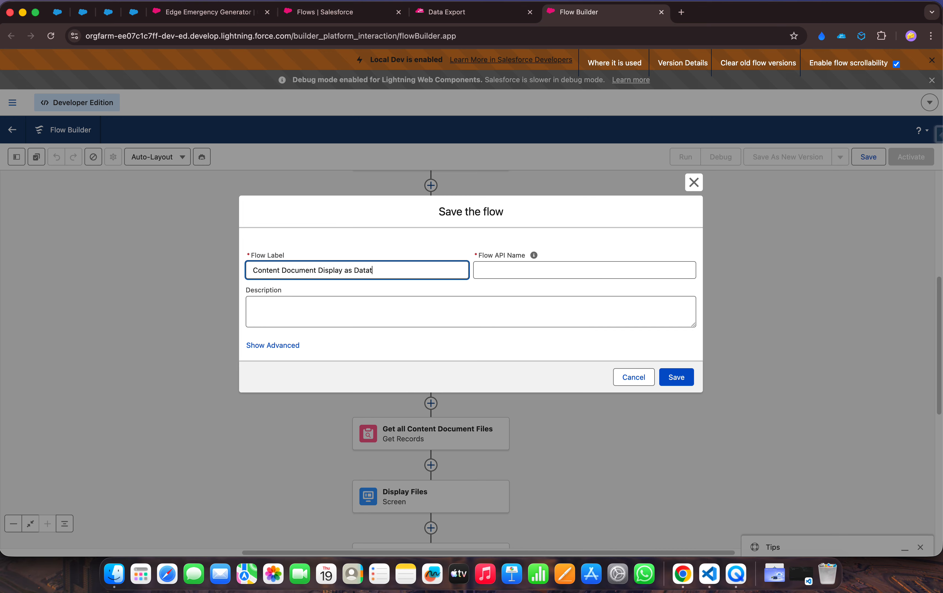
- Enter the description "this screen flow displays the files related to the currently available opportunity record." and try to save the flow
left_click(416, 297)
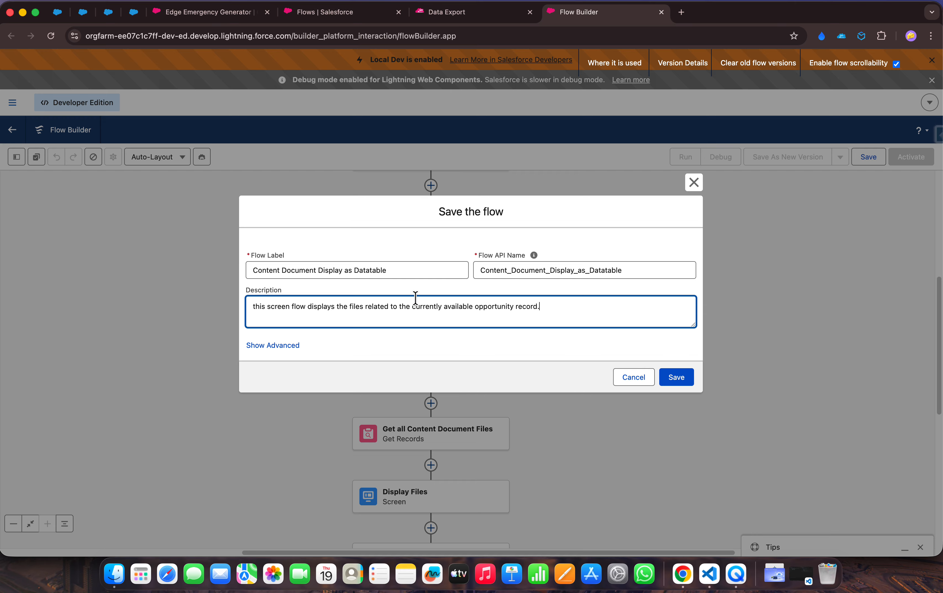
left_click_drag(241, 289, 301, 297)
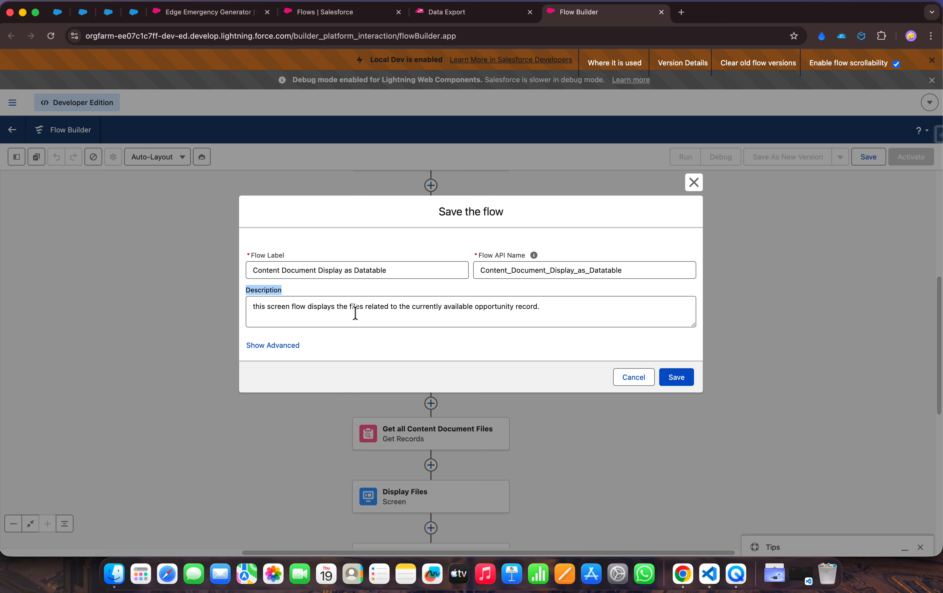
left_click(563, 317)
left_click_drag(244, 314, 238, 301)
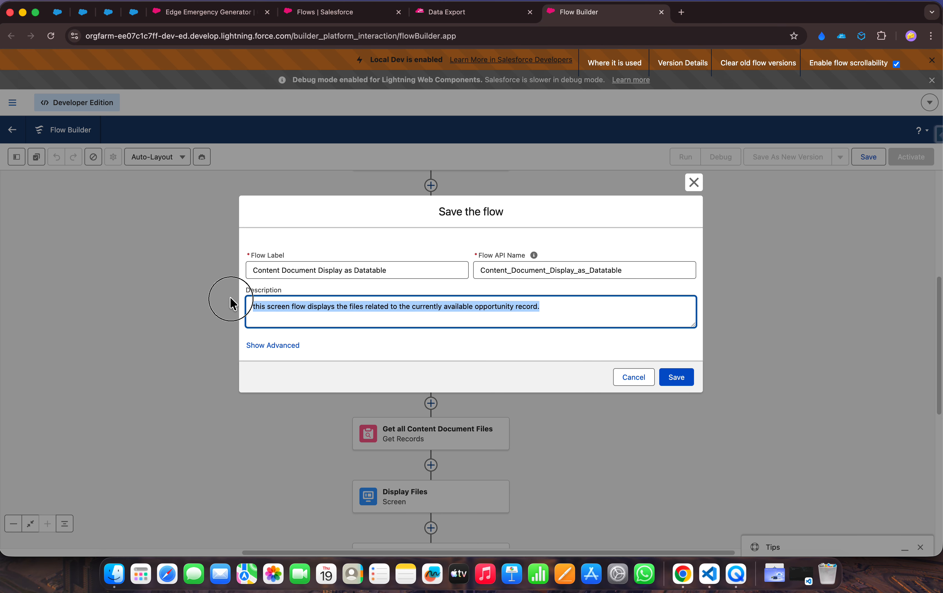
left_click(375, 339)
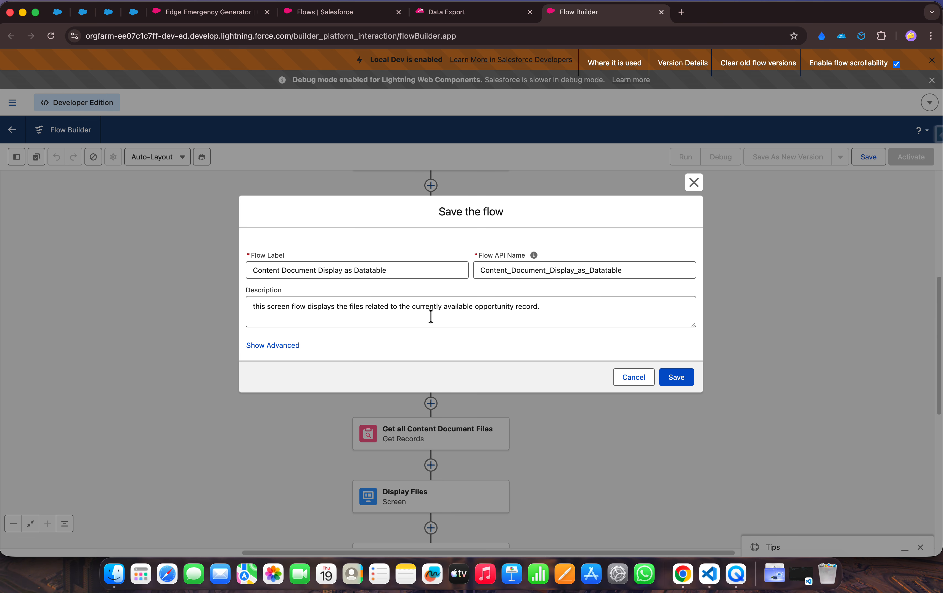
left_click(675, 377)
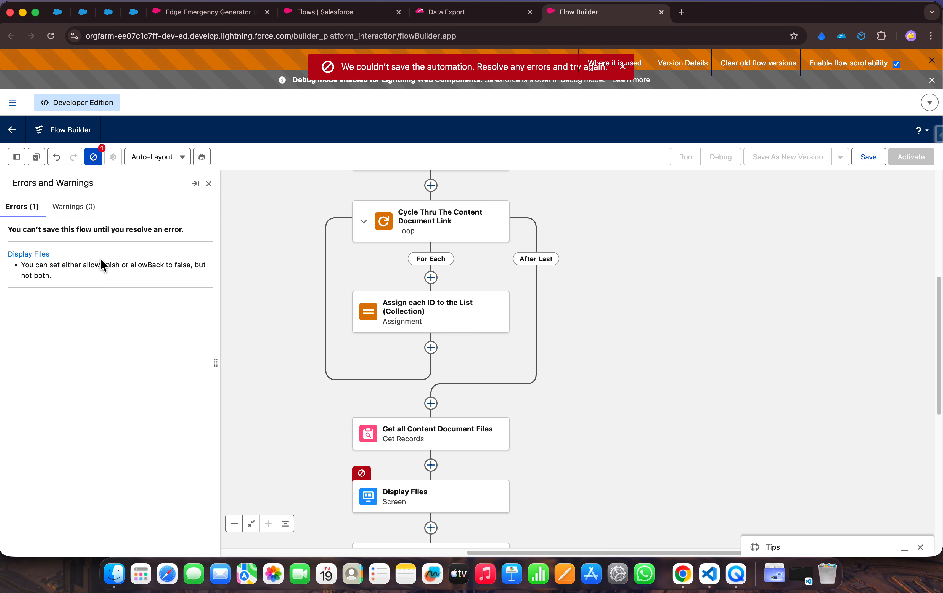
- Review the error reported for the Display Files screen and examine the row configuration of its data table
scroll(355, 322, "down", 5)
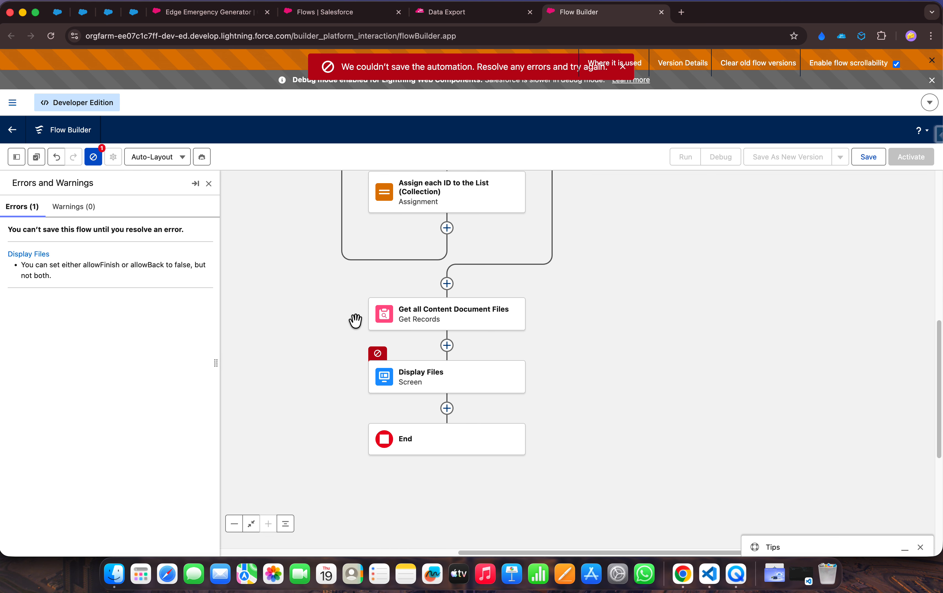
left_click_drag(21, 262, 60, 267)
left_click(80, 274)
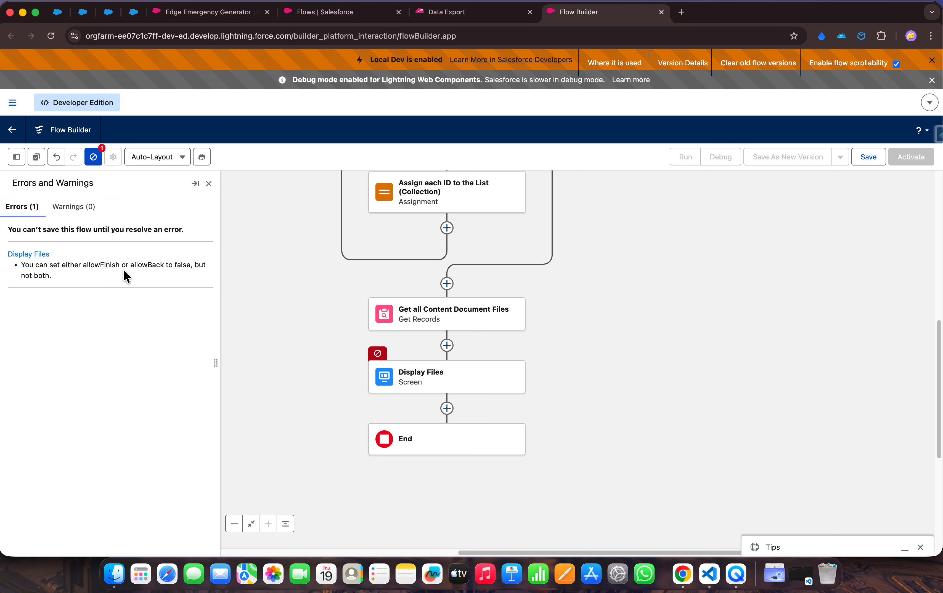
left_click(422, 381)
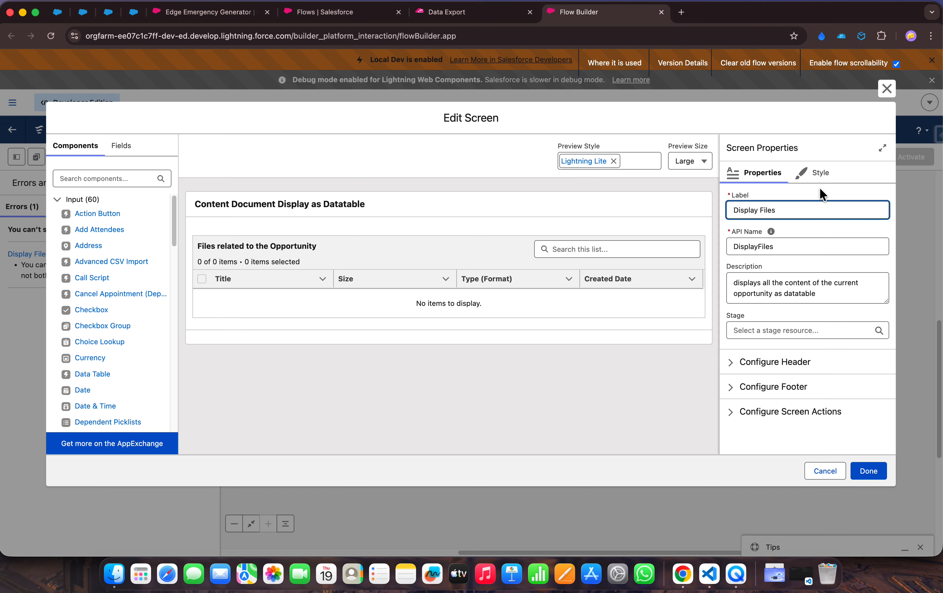
left_click(564, 307)
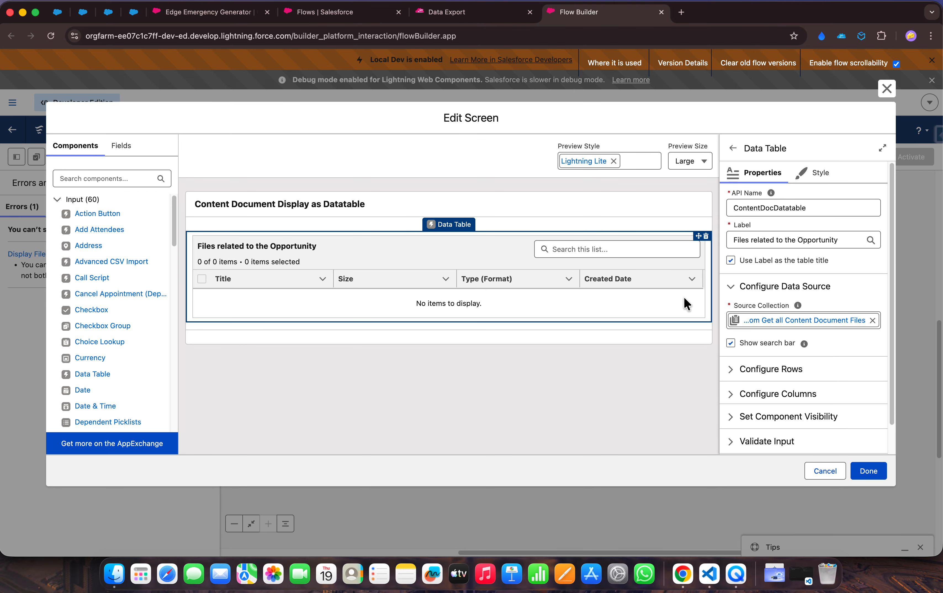
scroll(775, 313, "down", 2)
scroll(775, 313, "up", 1)
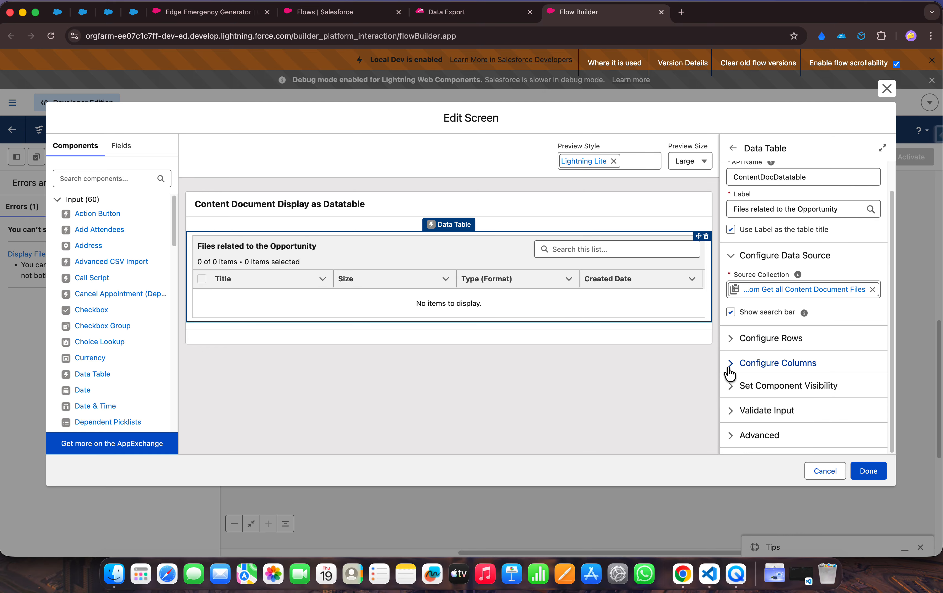
left_click(729, 341)
scroll(729, 341, "down", 5)
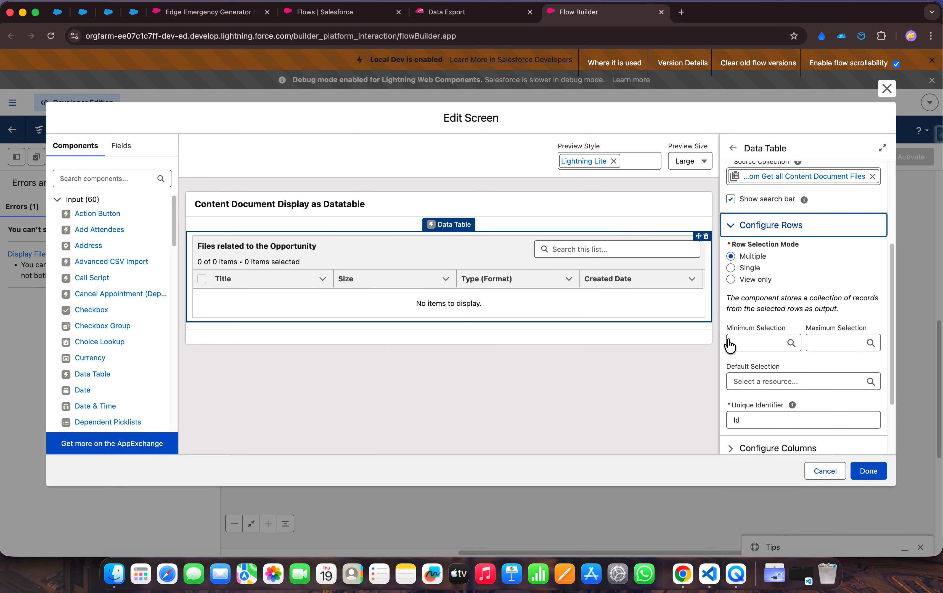
scroll(729, 343, "up", 1)
scroll(728, 344, "up", 3)
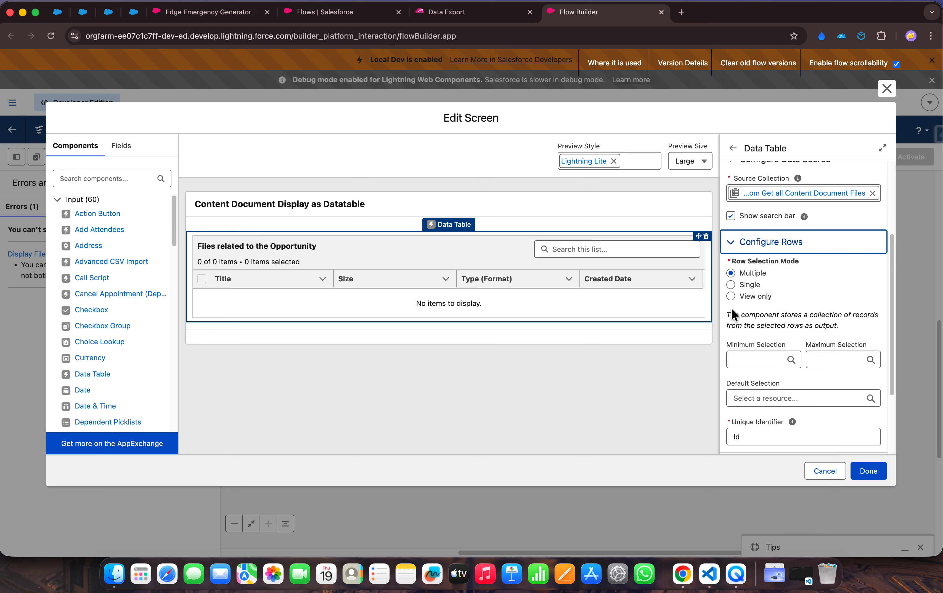
left_click(868, 473)
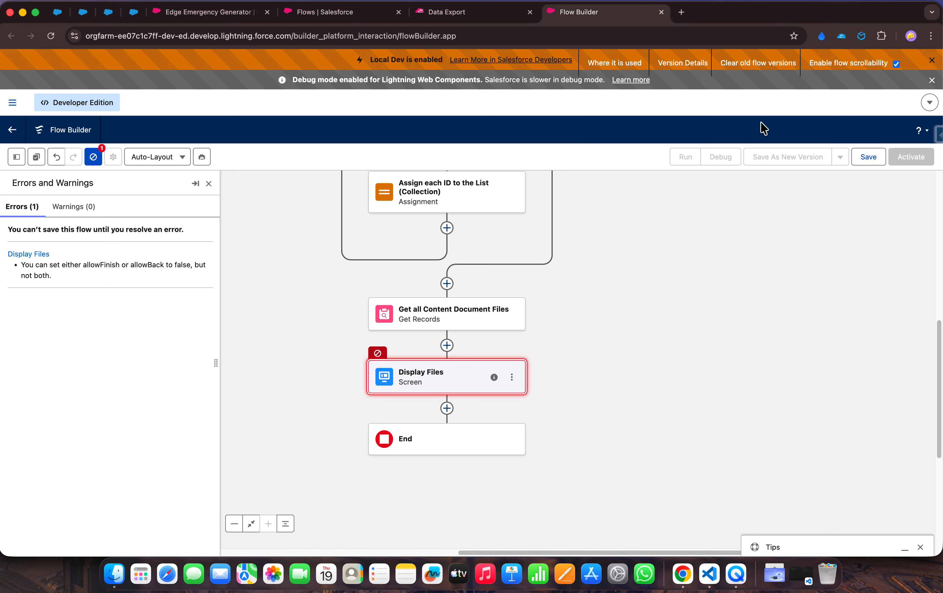
- Try to save the flow again with the same label and description
left_click(870, 158)
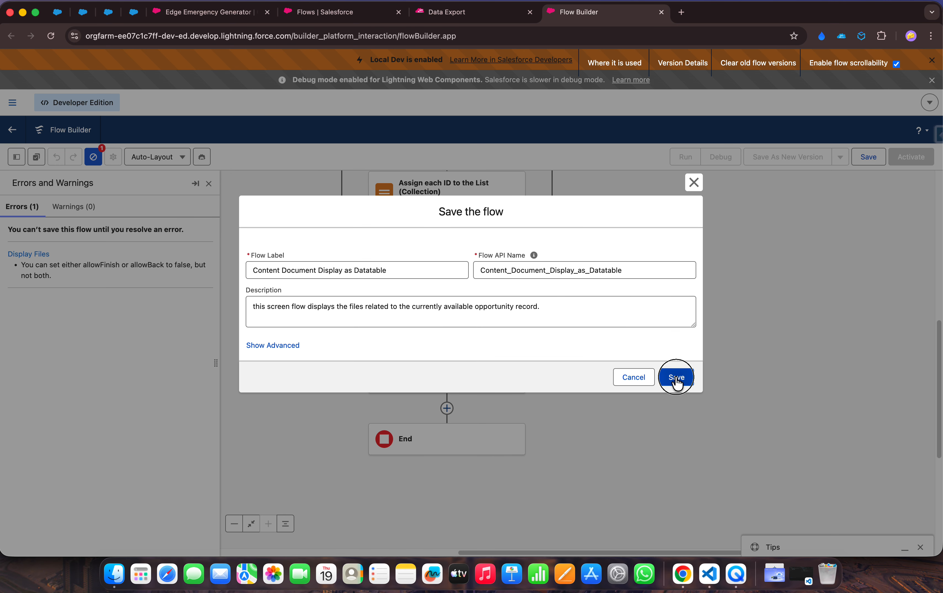
left_click(676, 378)
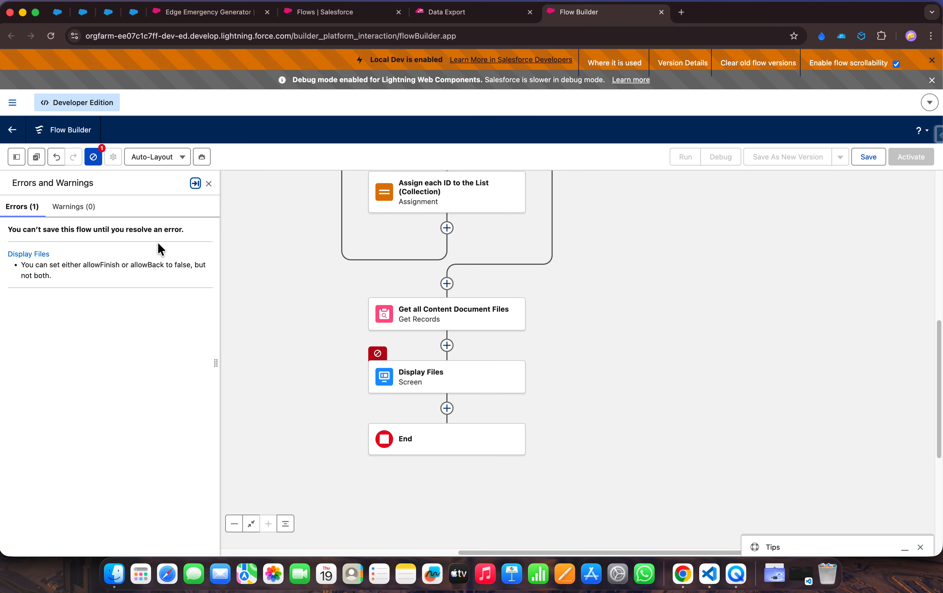
- Set the Next or Finish button in the Display Files screen's footer to use the standard label
double_click(432, 383)
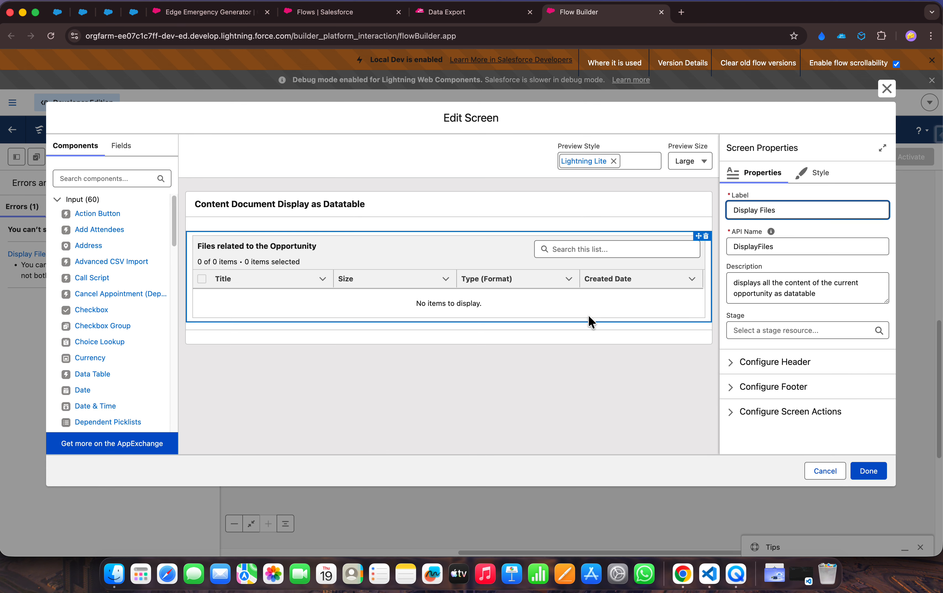
left_click(613, 308)
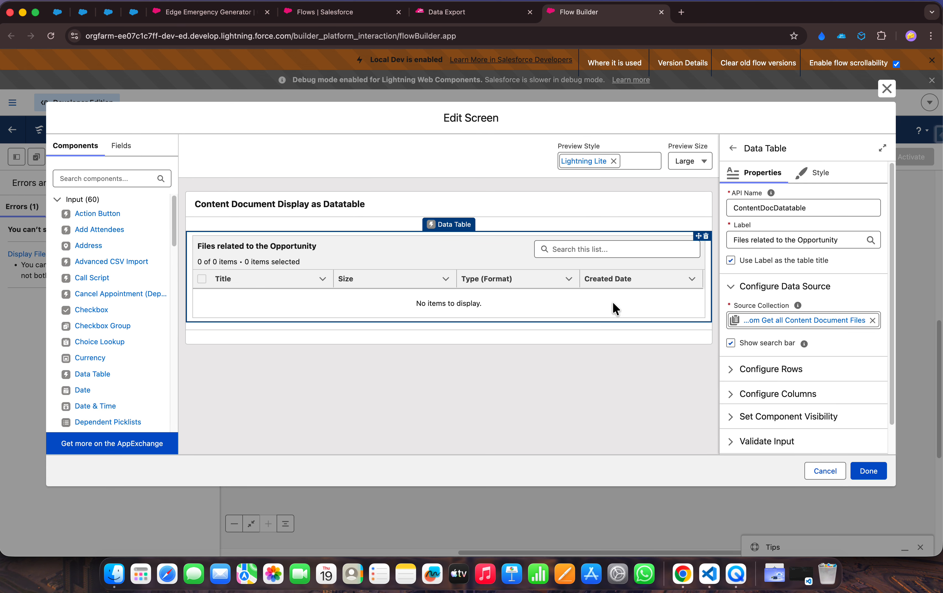
left_click(665, 337)
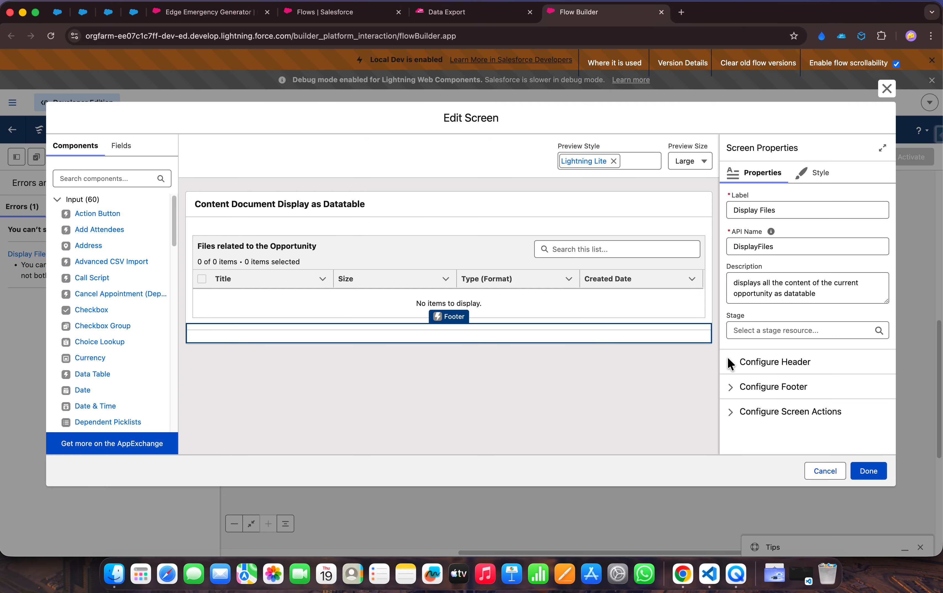
left_click(731, 387)
scroll(729, 390, "down", 3)
scroll(728, 390, "down", 2)
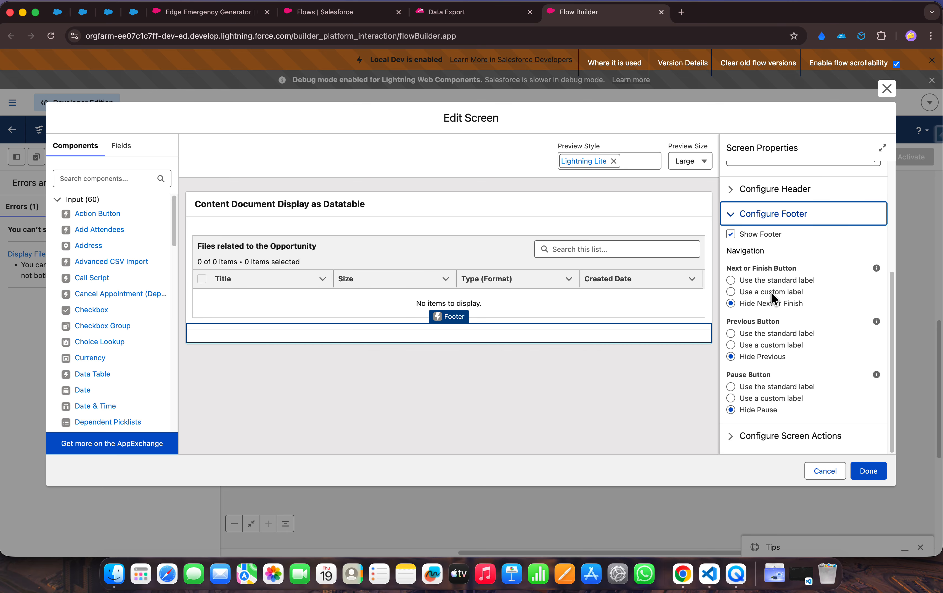
left_click(730, 281)
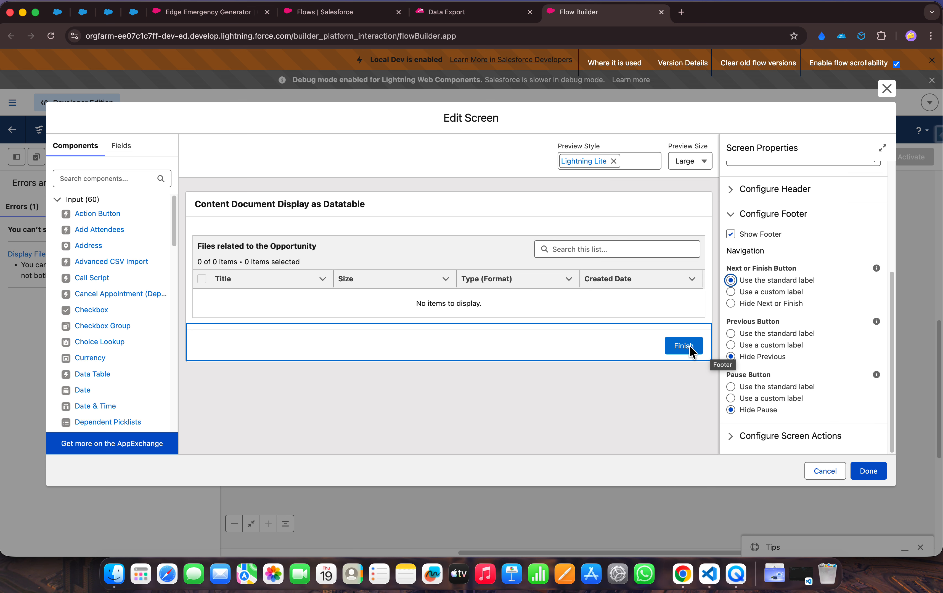
left_click(867, 480)
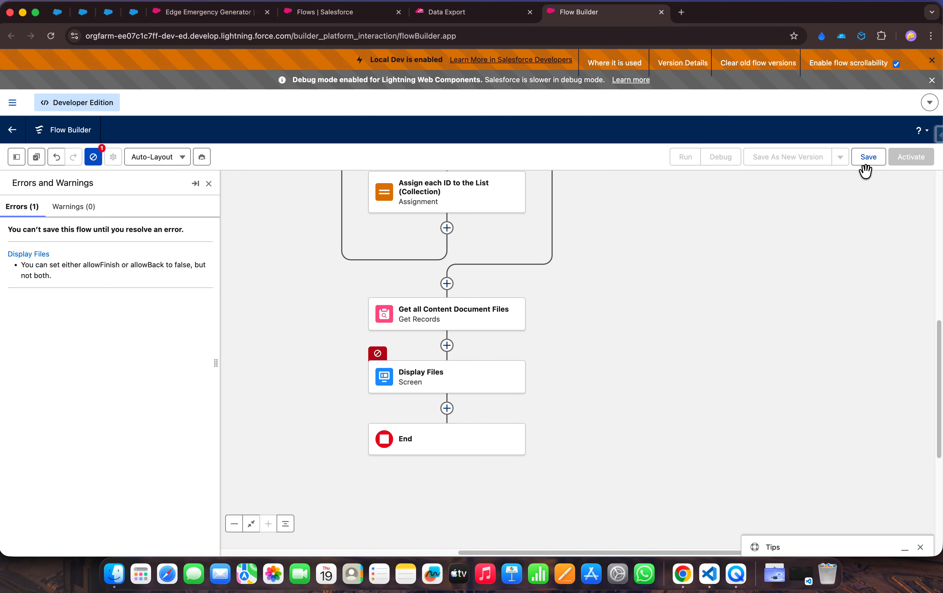
- Save the Content Document Display as Datatable flow and close the errors and warnings list
left_click(867, 159)
left_click(677, 379)
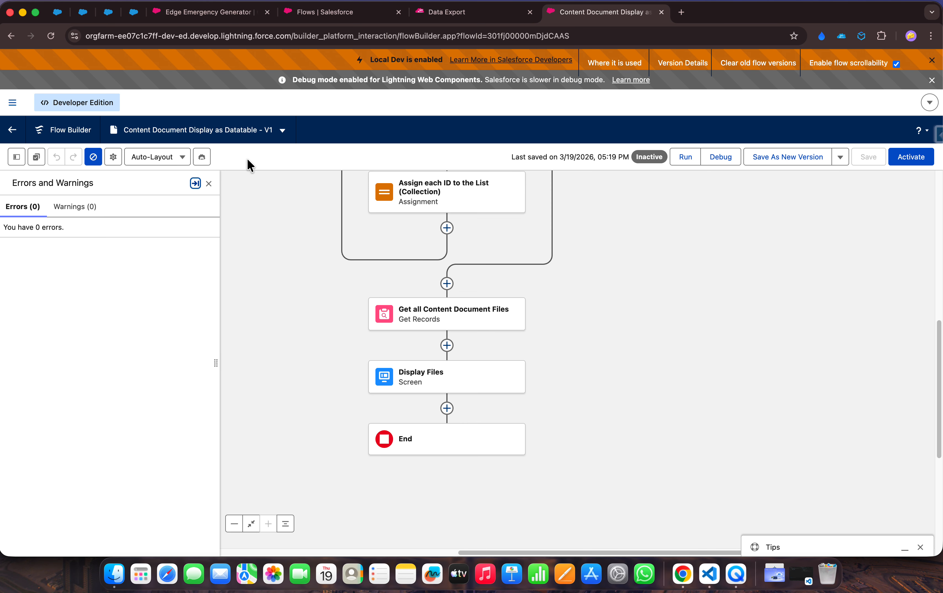
left_click(208, 184)
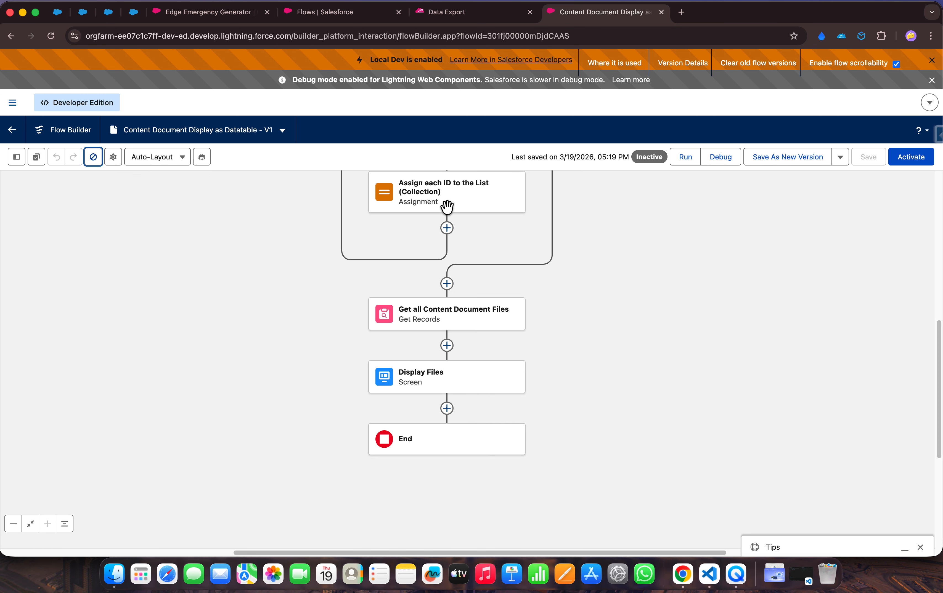
- Set up a debug run of the flow, copying the Edge Emergency Generator opportunity's record ID from its URL into the recordId input variable
left_click(719, 159)
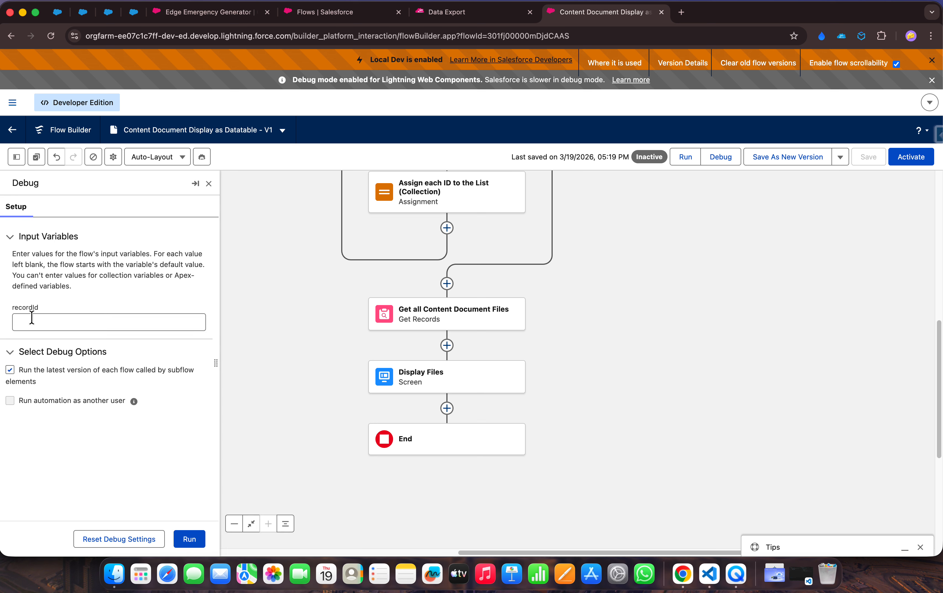
left_click_drag(14, 314, 42, 310)
mouse_move(427, 211)
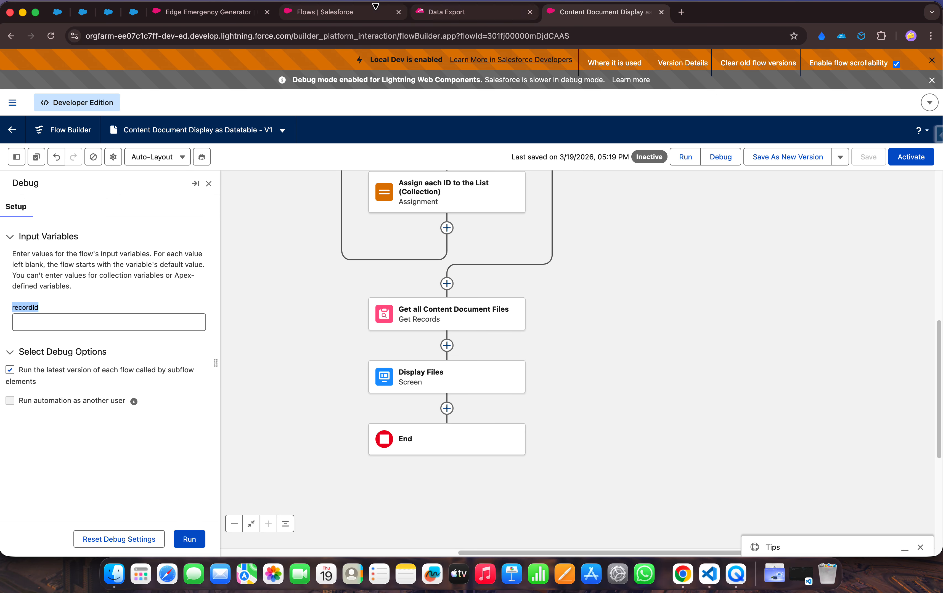
left_click(341, 12)
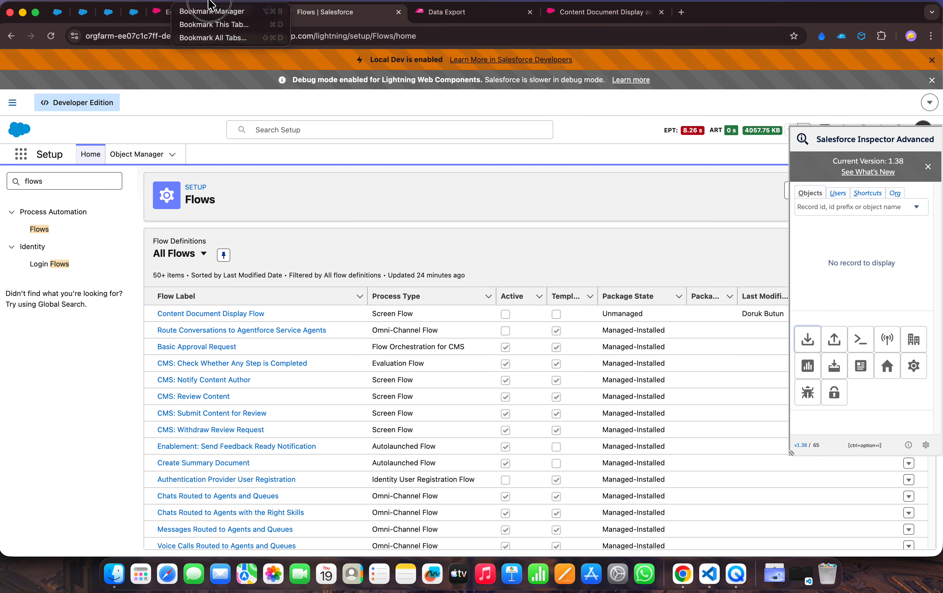
left_click(211, 11)
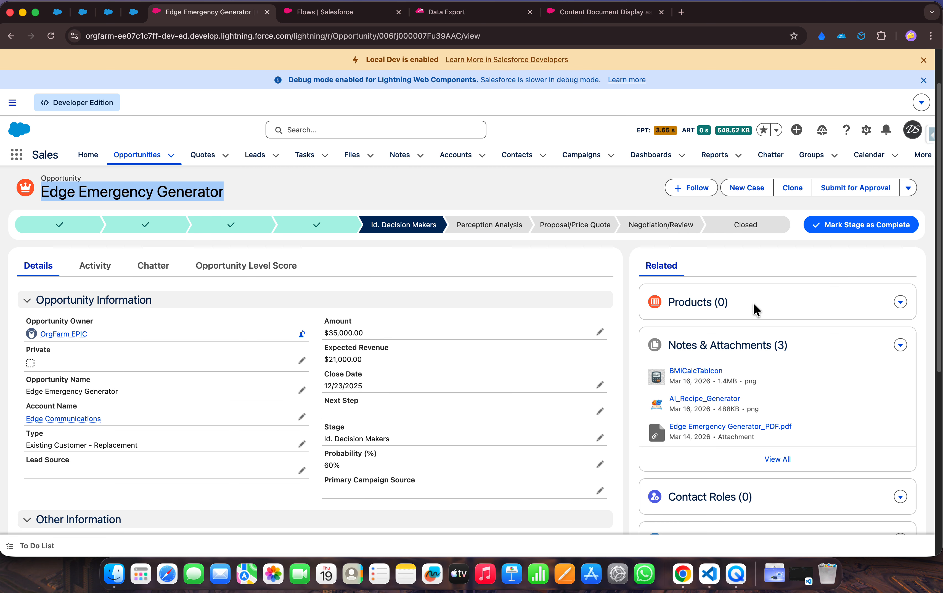
left_click_drag(379, 37, 460, 36)
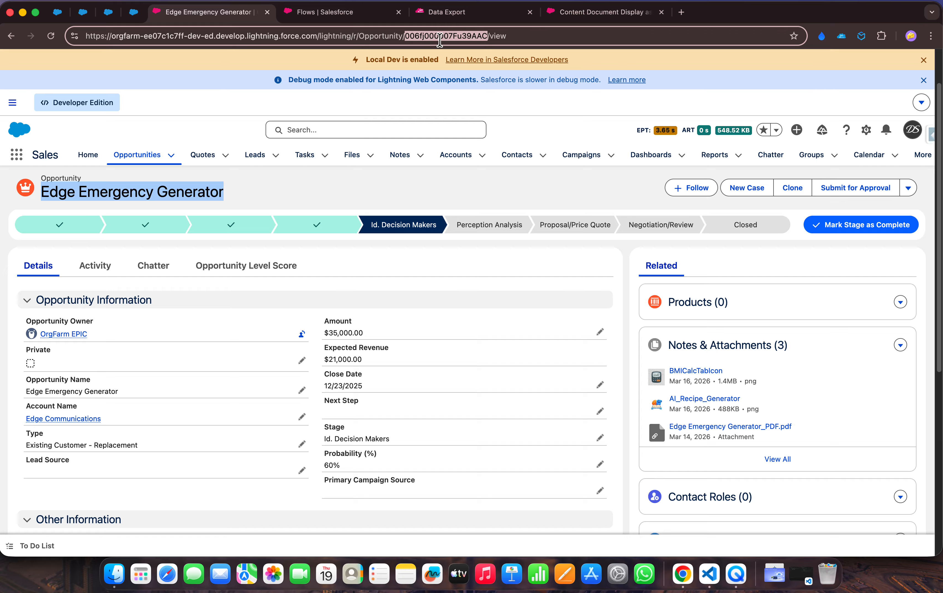
right_click(438, 38)
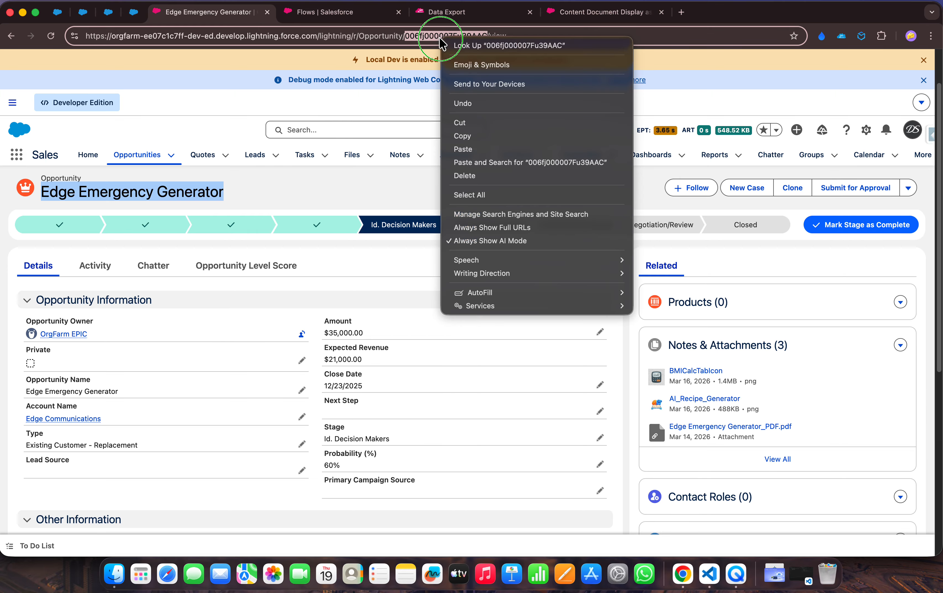
left_click(482, 136)
left_click(579, 13)
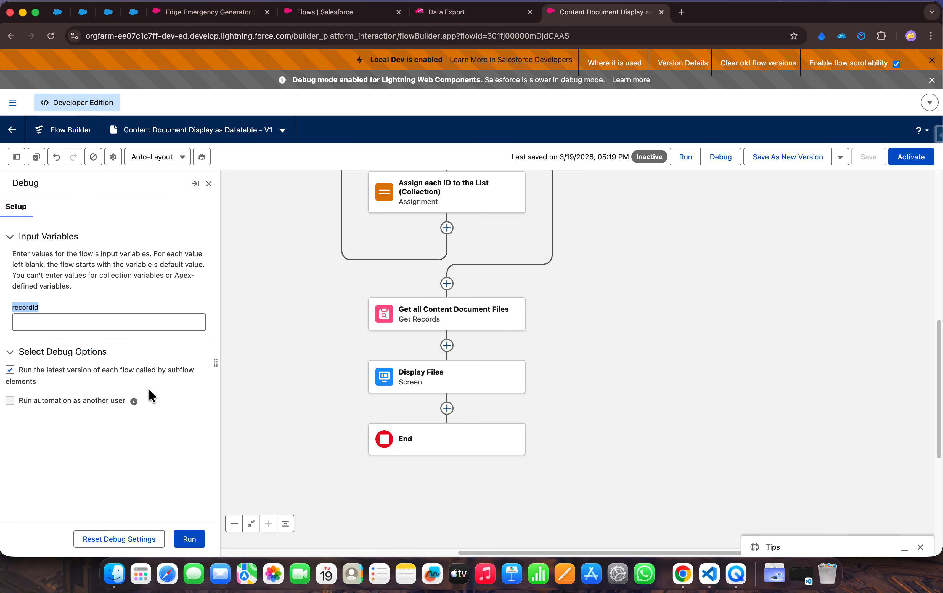
left_click(126, 323)
key("super+v")
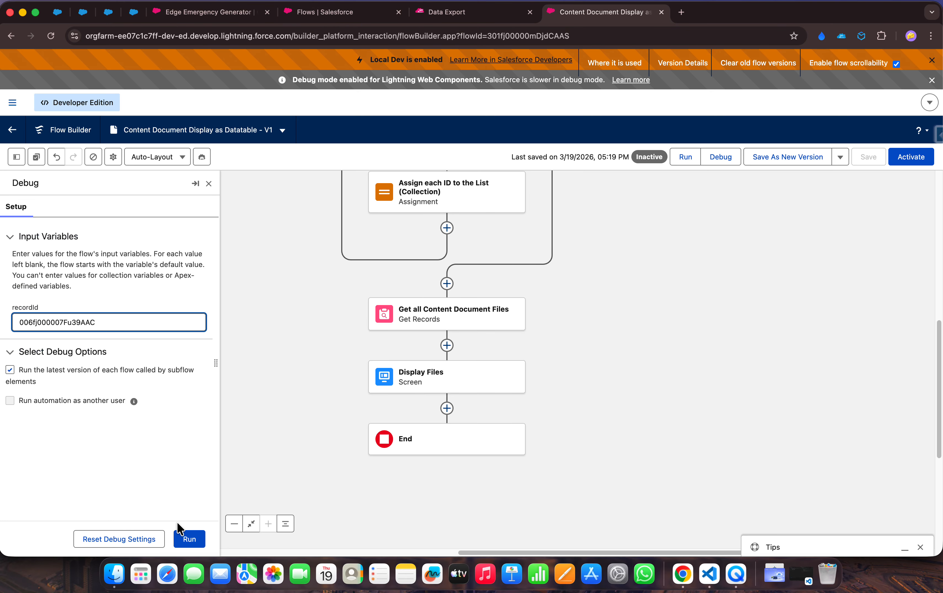
- Close the Flows setup page and check the notes and attachments on the Edge Emergency Generator opportunity
left_click(303, 12)
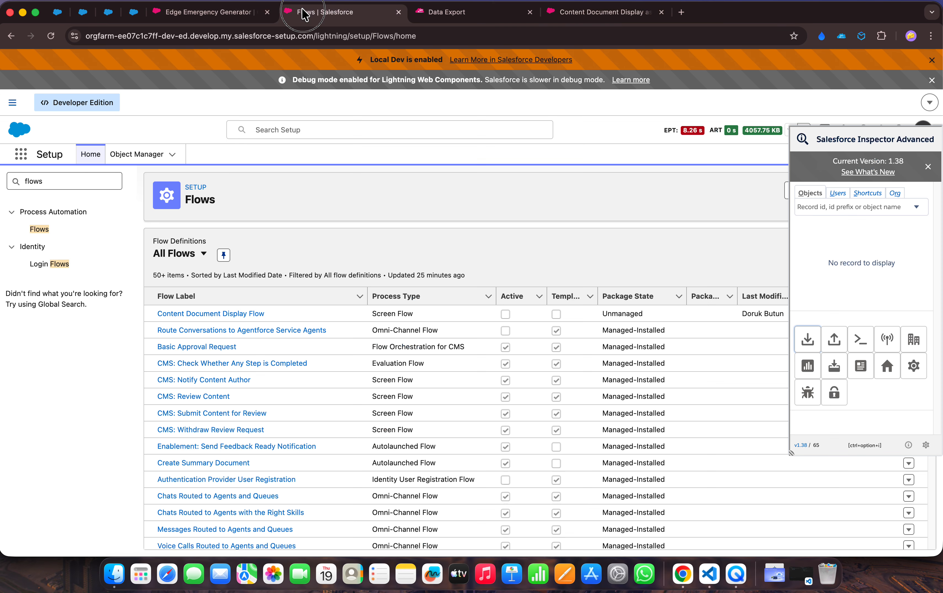
left_click(208, 11)
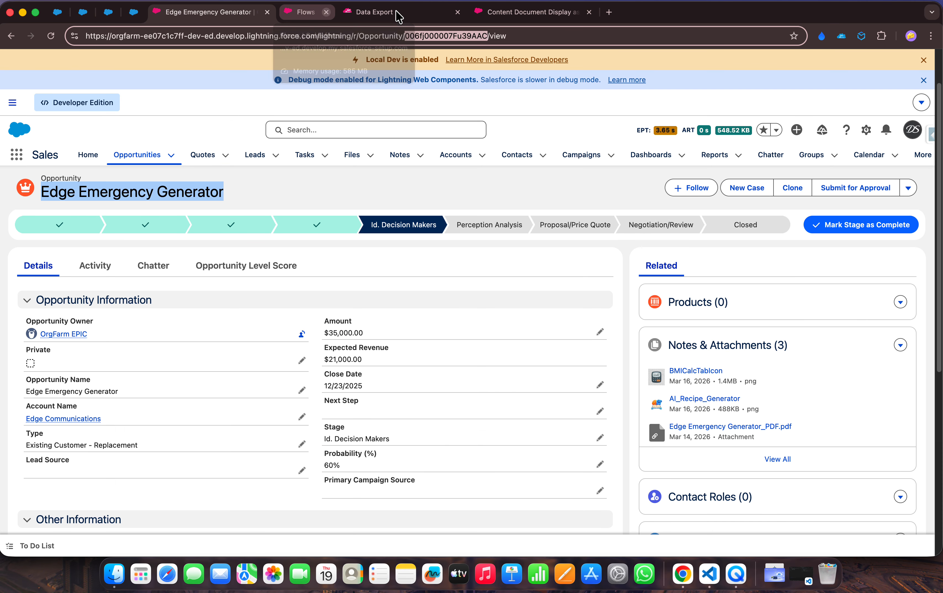
left_click(325, 12)
scroll(722, 396, "down", 3)
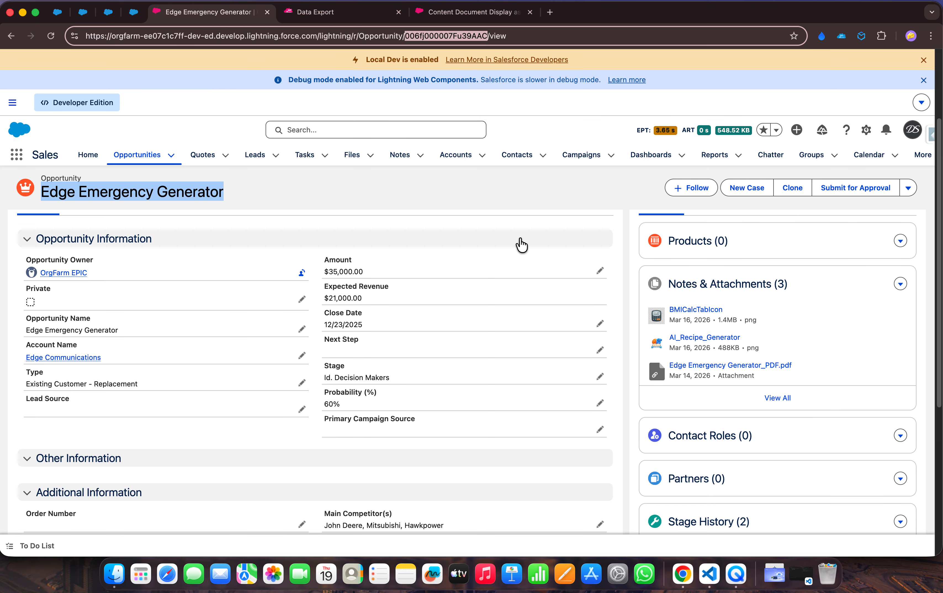
- Run the flow's debug session through to its finish, and activate the flow before closing it
left_click(451, 12)
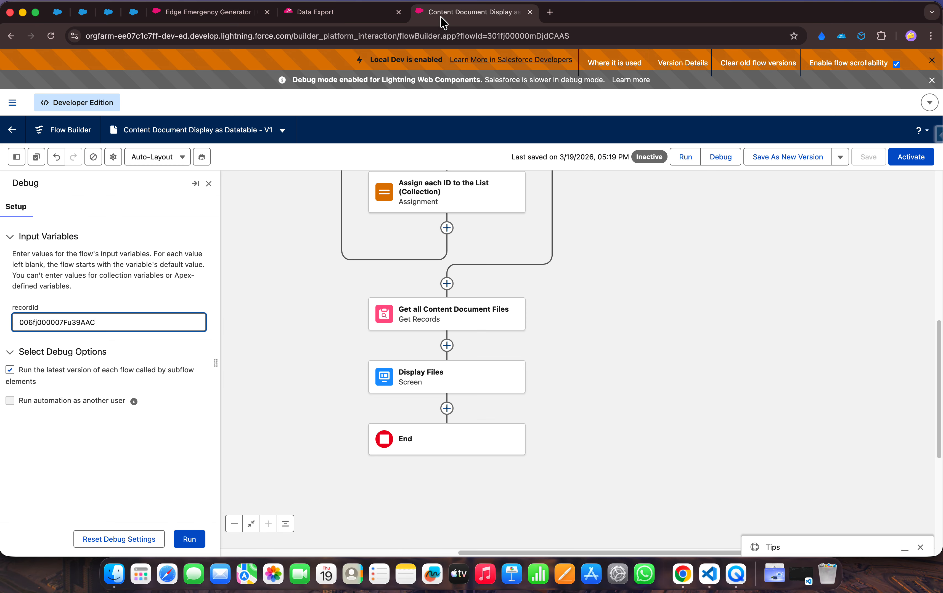
left_click(188, 539)
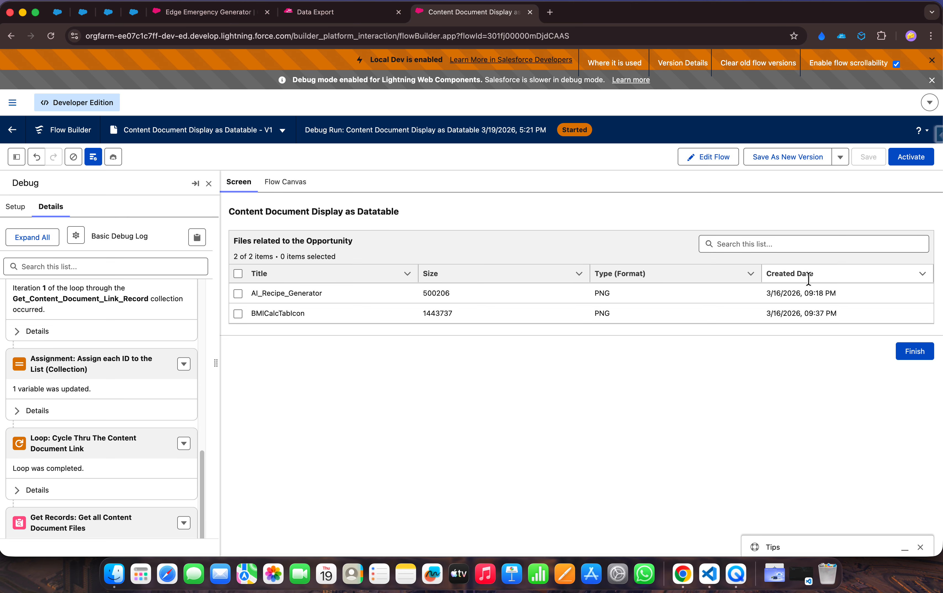
left_click(915, 355)
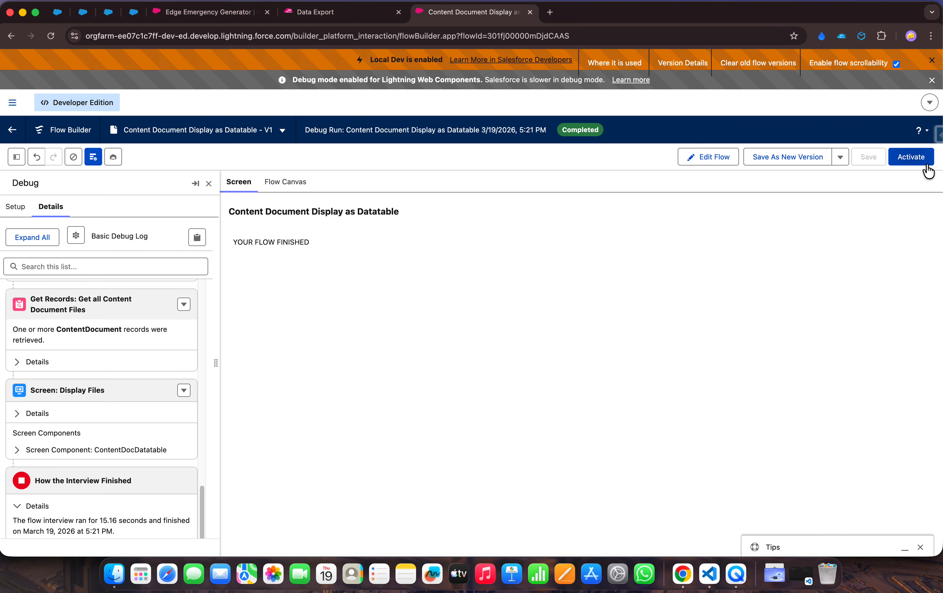
left_click(915, 159)
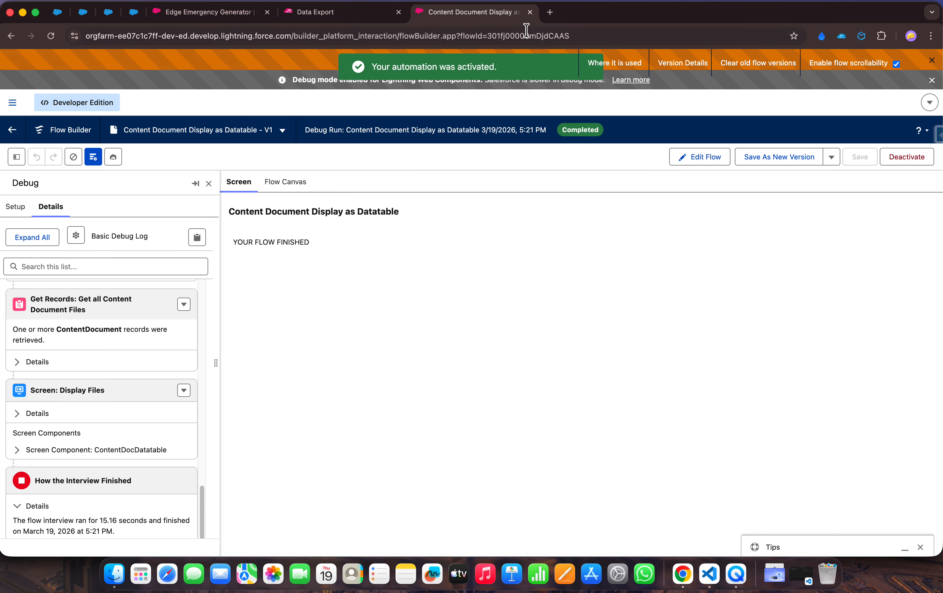
left_click(529, 12)
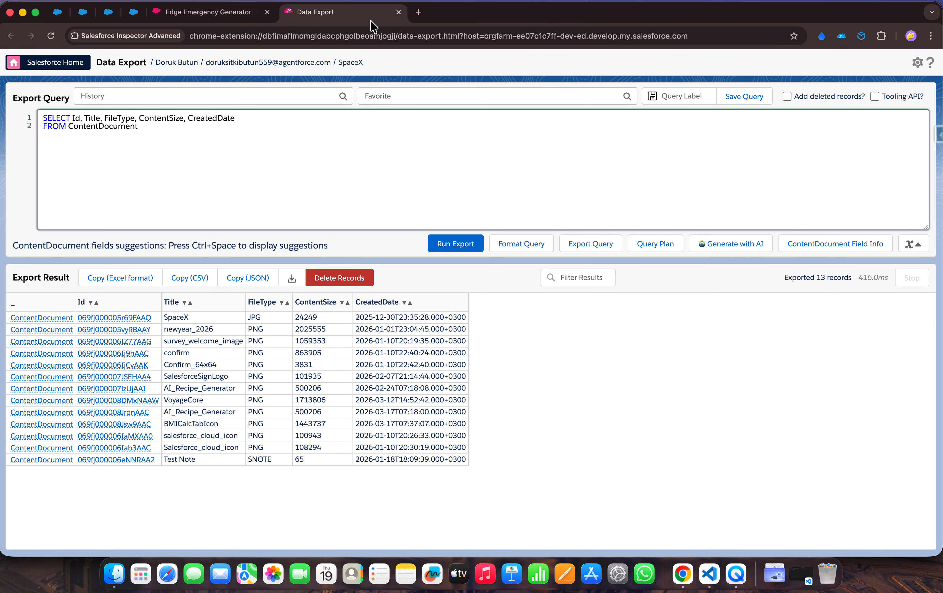
- Open the Edge Emergency Generator opportunity's record page for editing in a new browser tab
left_click(232, 15)
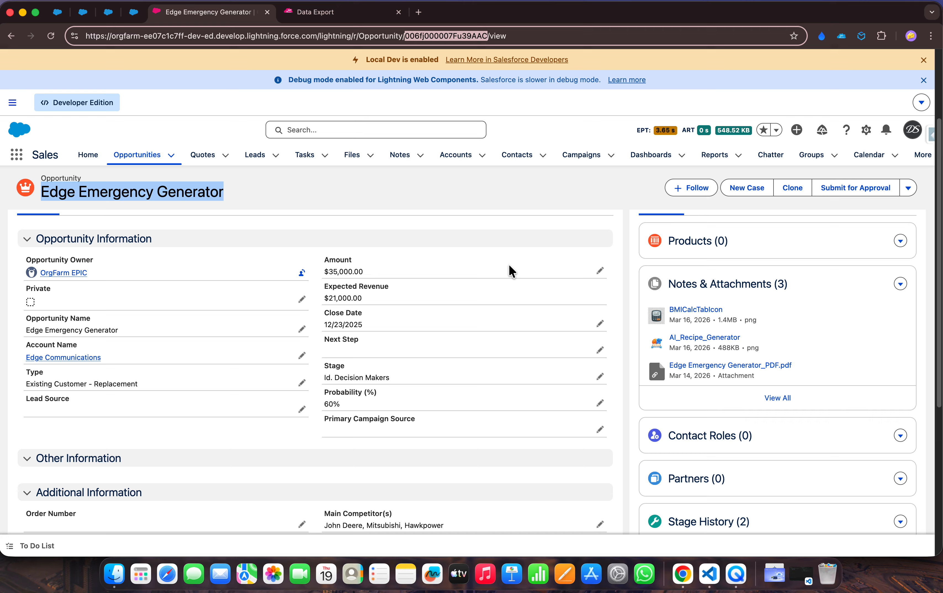
left_click(867, 131)
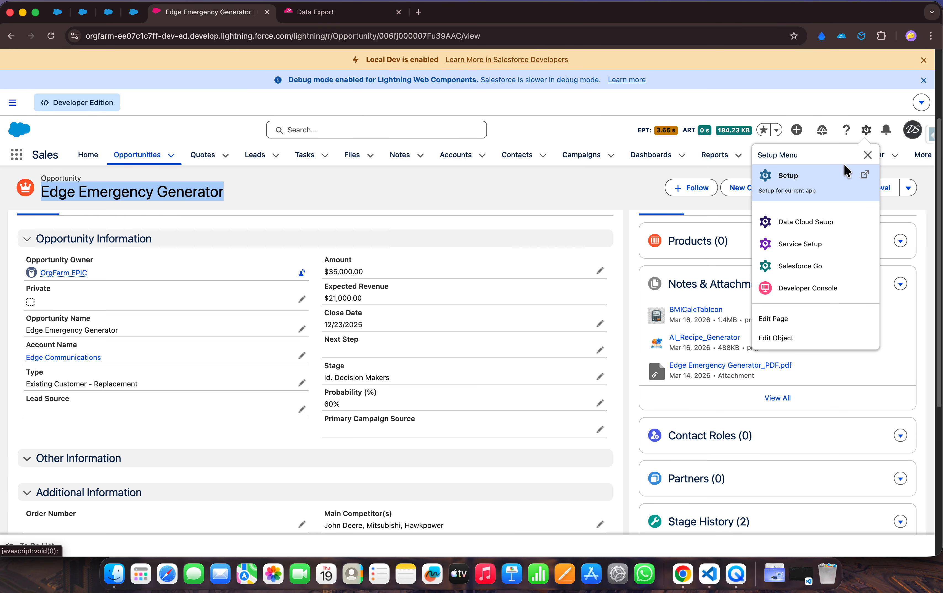
right_click(788, 309)
left_click(828, 318)
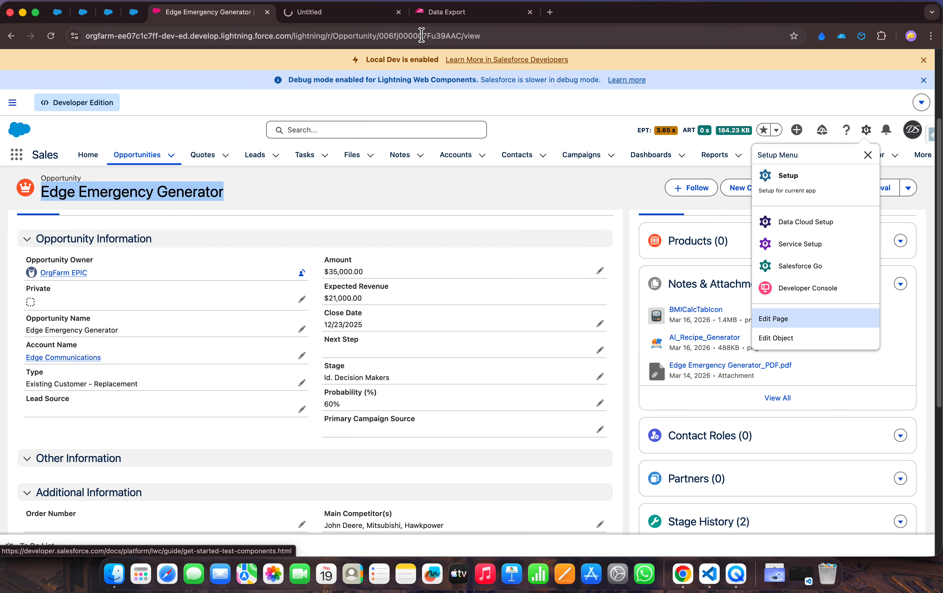
left_click(375, 18)
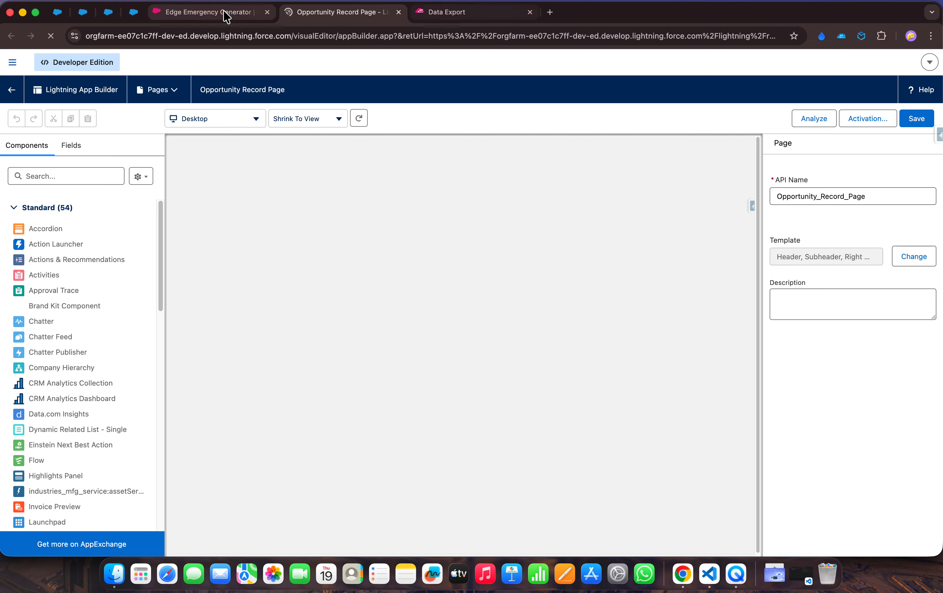
- Open the Flows list in Setup and locate the Content Document Display as Datatable flow
left_click(236, 14)
left_click(866, 129)
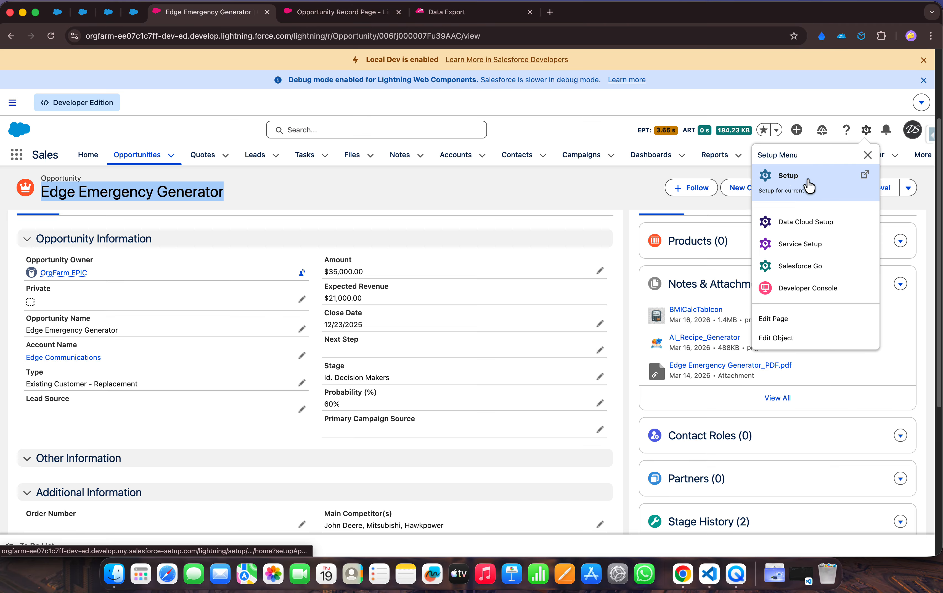
left_click(789, 177)
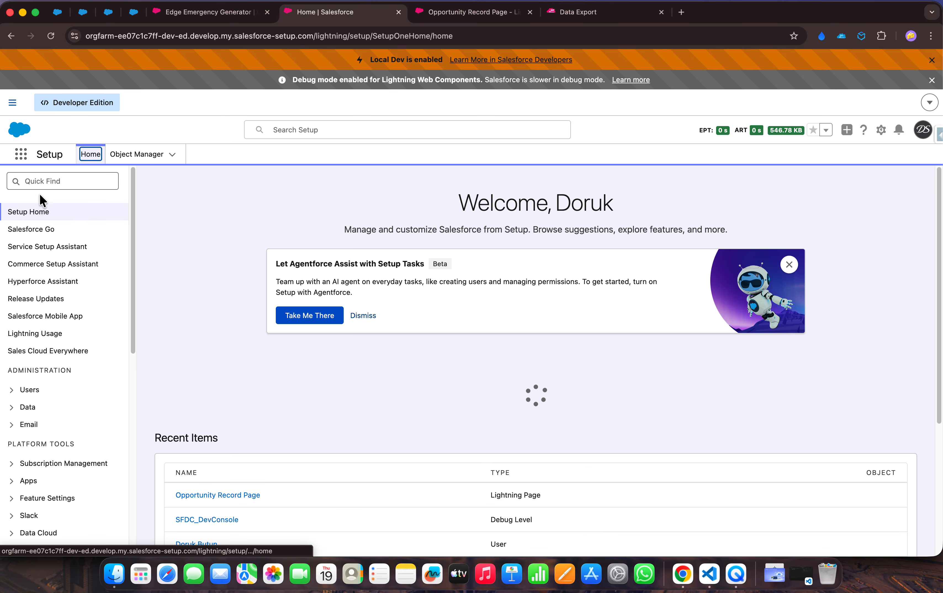
left_click(45, 177)
type("flow")
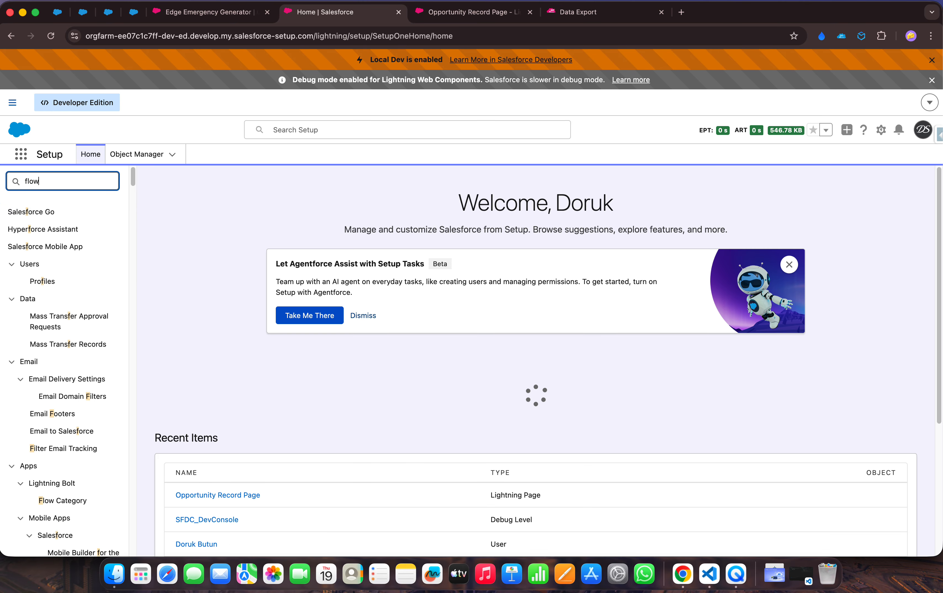
type("s")
left_click(38, 232)
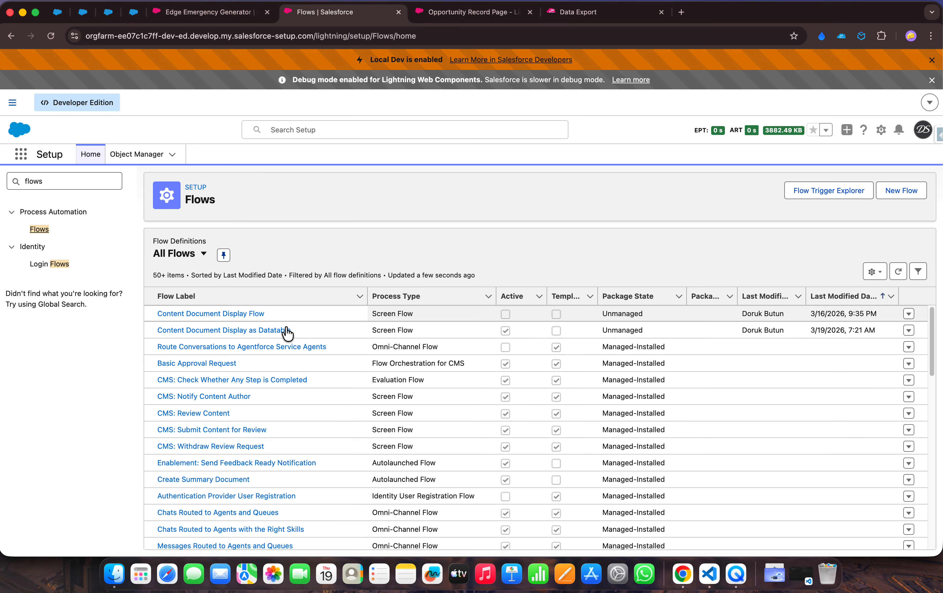
left_click_drag(296, 333, 138, 330)
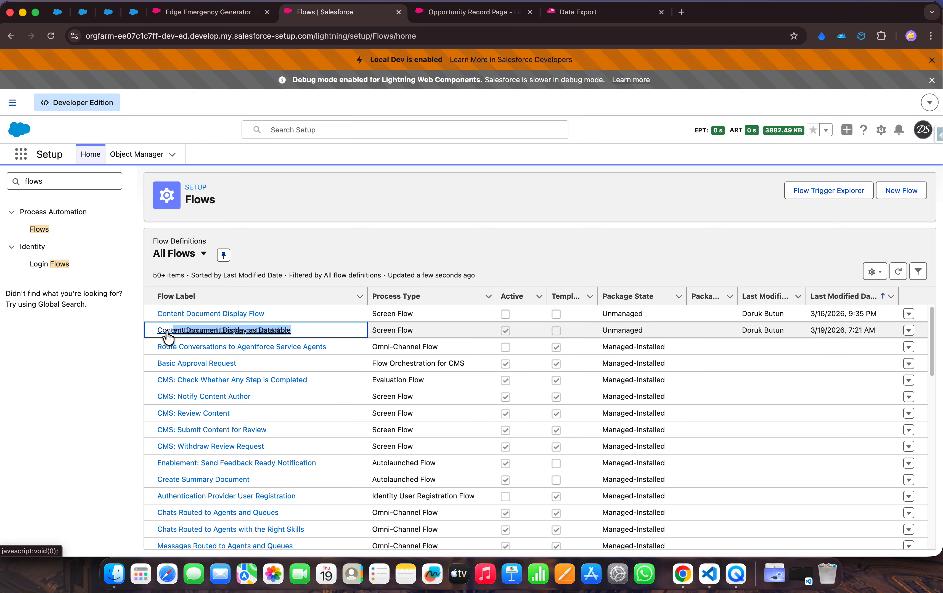
left_click(305, 332)
left_click_drag(306, 331, 141, 333)
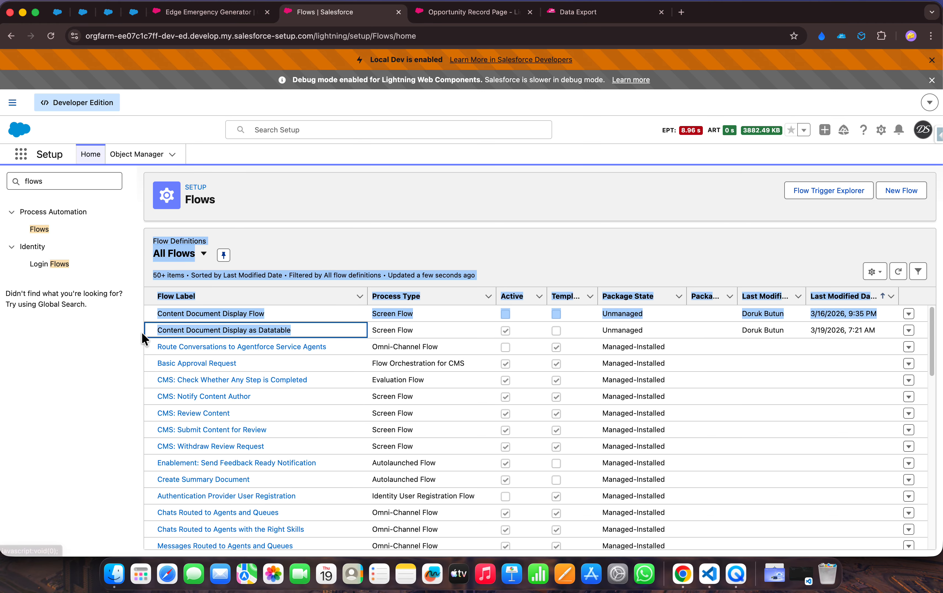
left_click(138, 314)
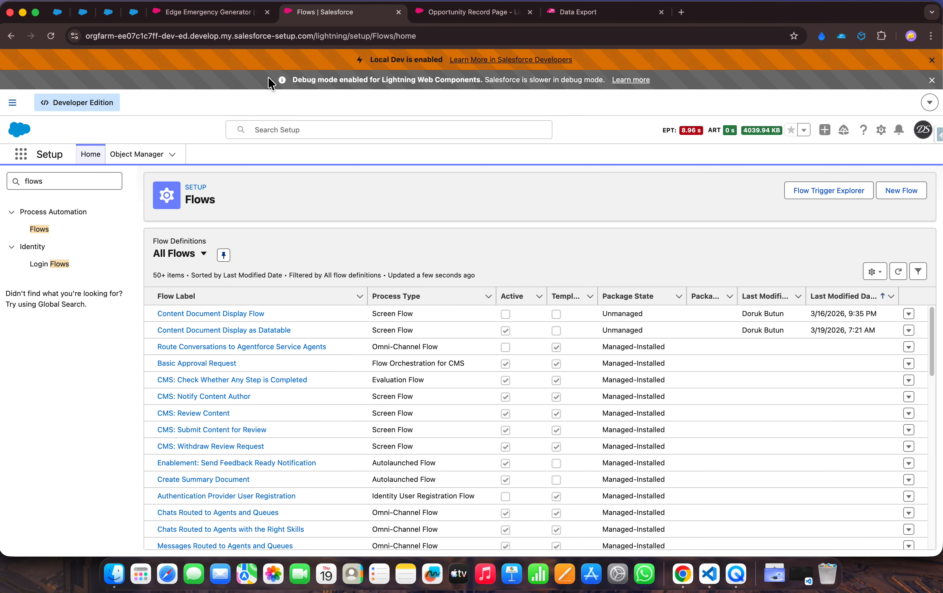
- Find the Flow component and place it above the Related tab in the Opportunity Record Page's sidebar region
left_click(577, 12)
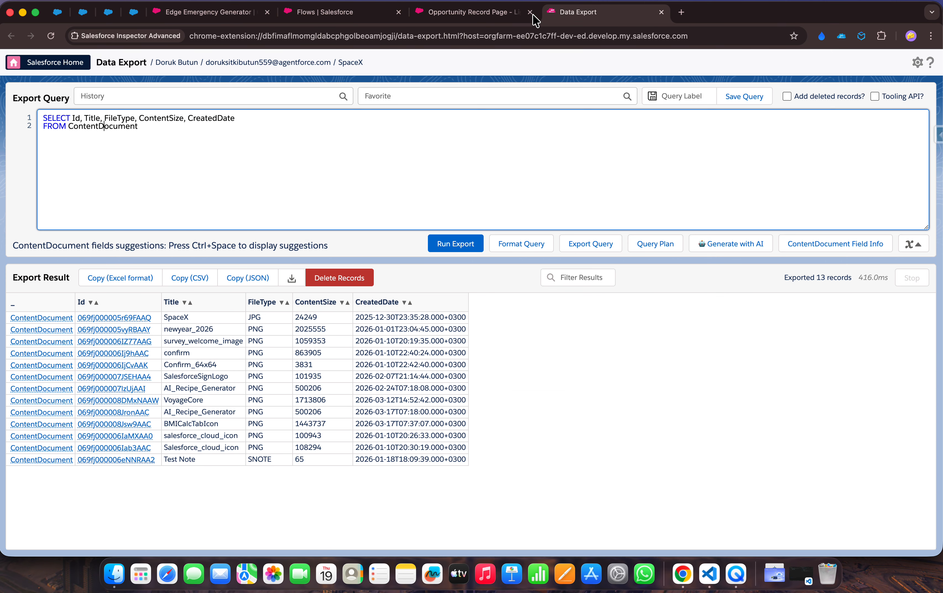
left_click(467, 12)
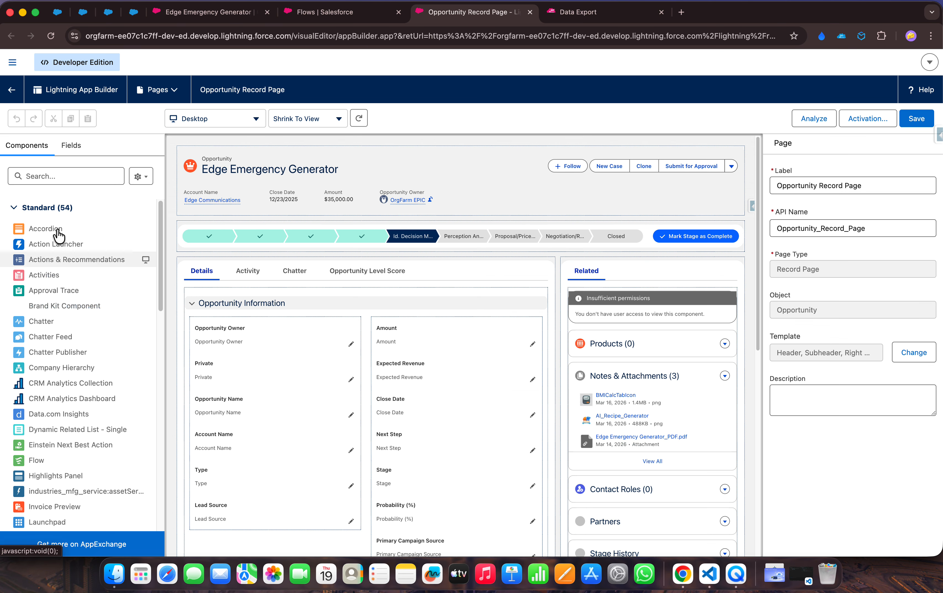
left_click(57, 179)
type("flow")
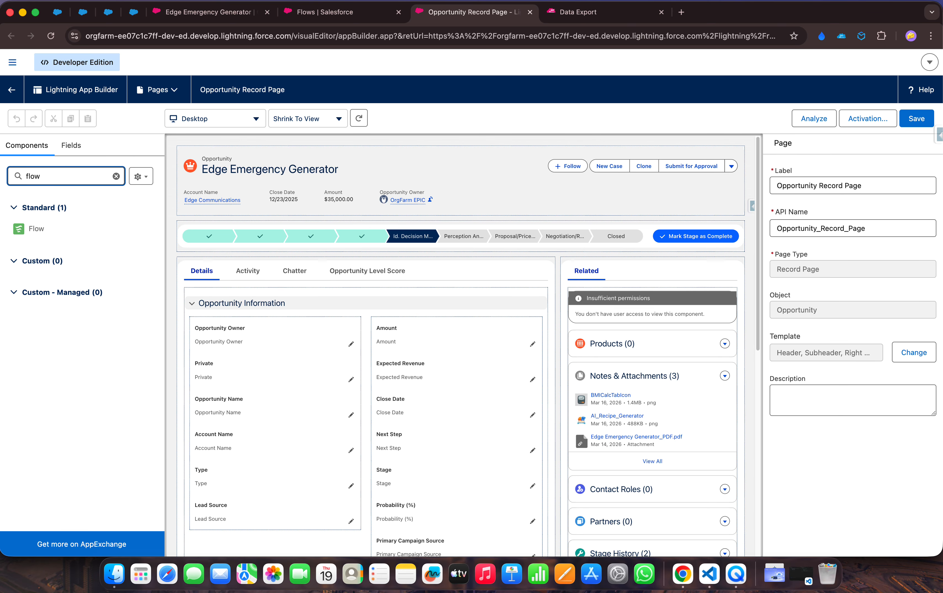
left_click_drag(29, 228, 575, 258)
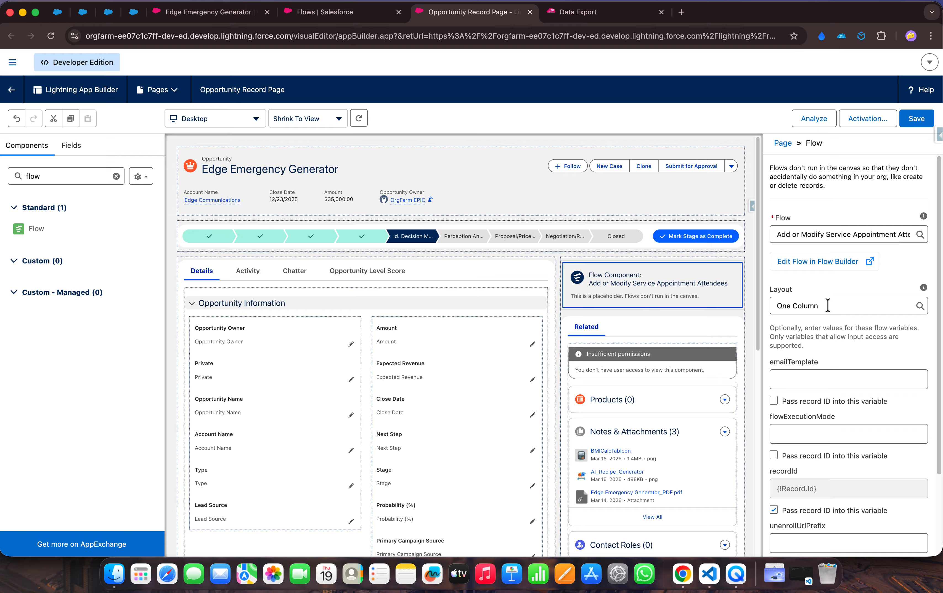
- Set the Flow component to run Content Document Display as Datatable and pass the record ID into its recordId variable
scroll(827, 305, "down", 3)
scroll(828, 306, "up", 3)
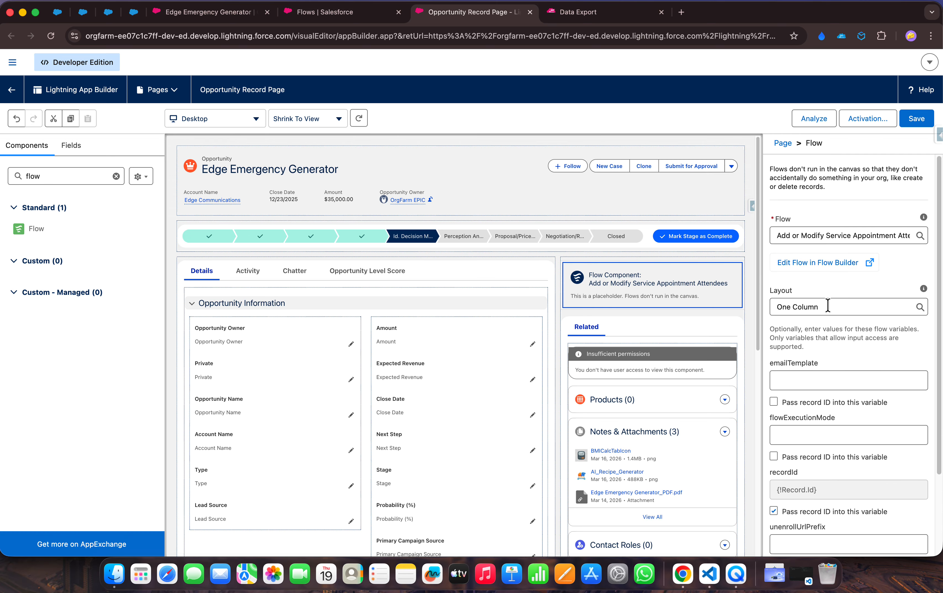
left_click(855, 235)
key("super+a")
key("BackSpace")
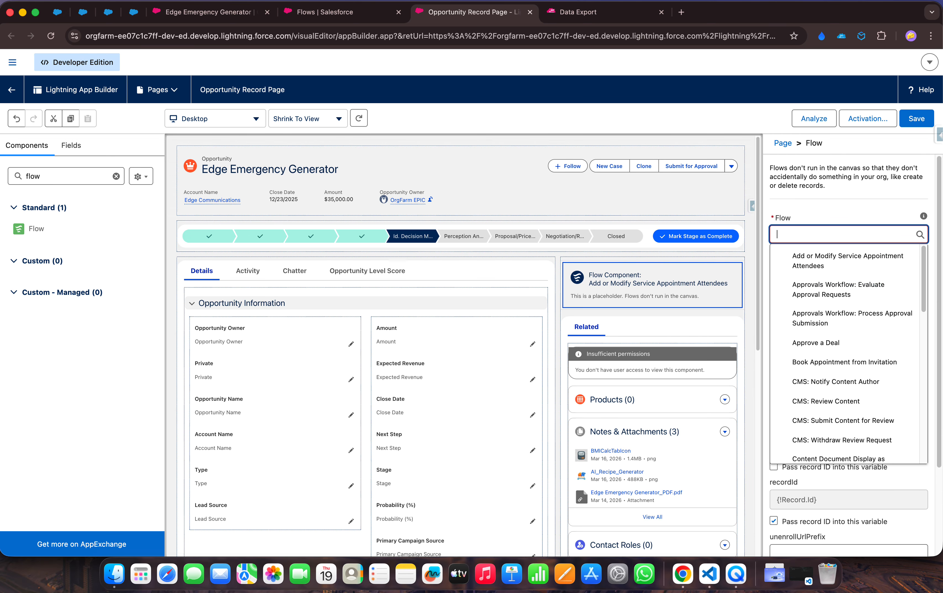
type("Content")
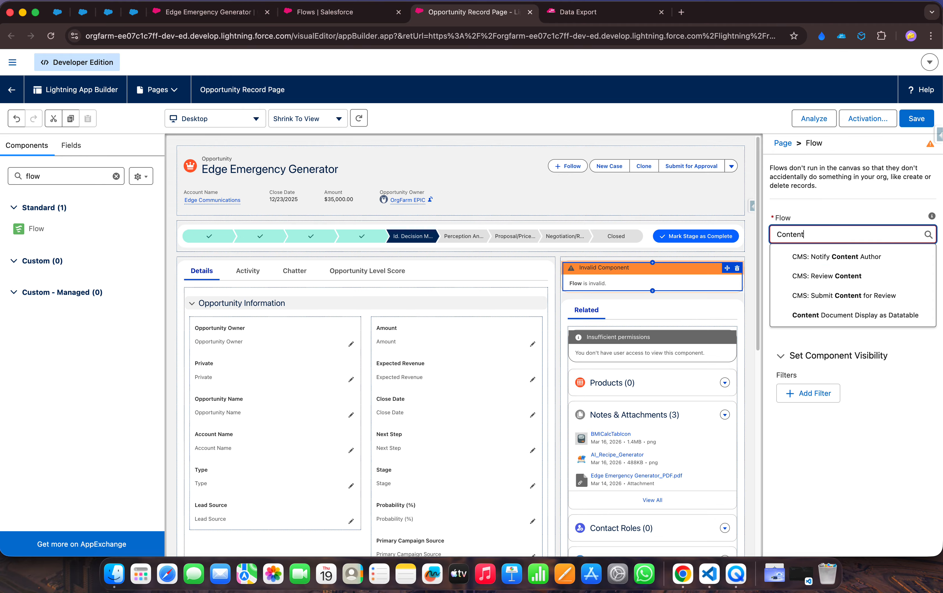
left_click(871, 315)
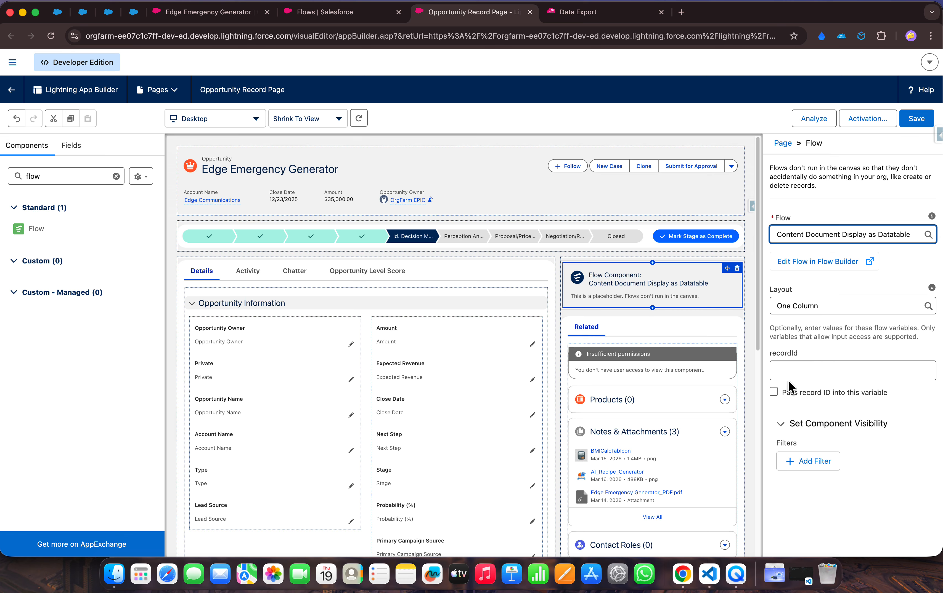
left_click(773, 391)
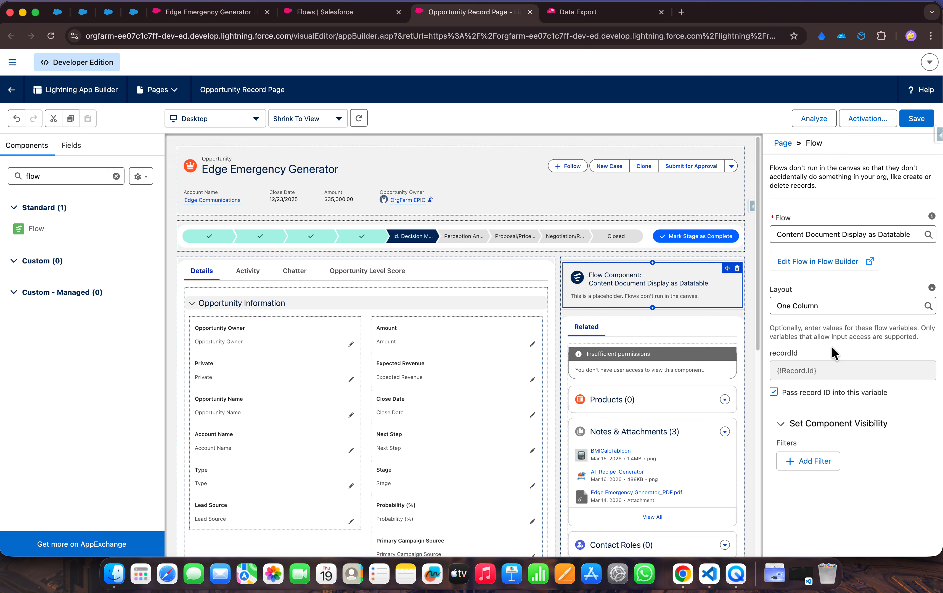
- Save the Opportunity Record Page, accepting the save without required fields
left_click(915, 125)
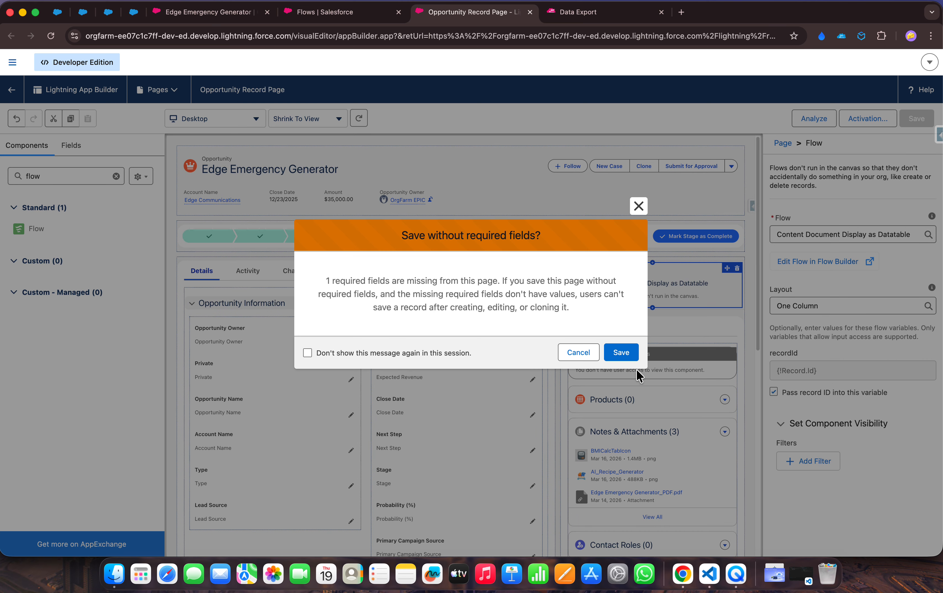
left_click(620, 352)
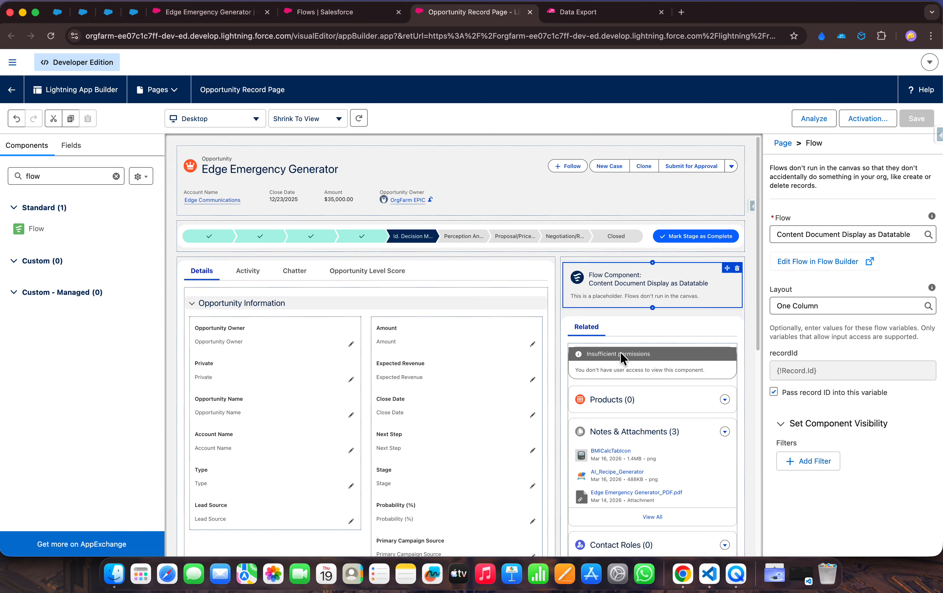
left_click(373, 12)
left_click(220, 15)
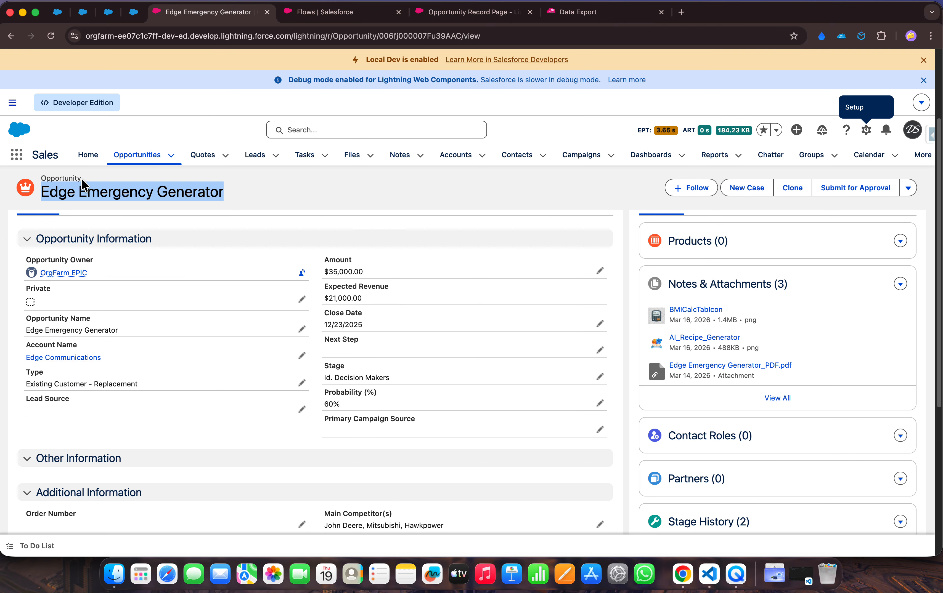
left_click(459, 11)
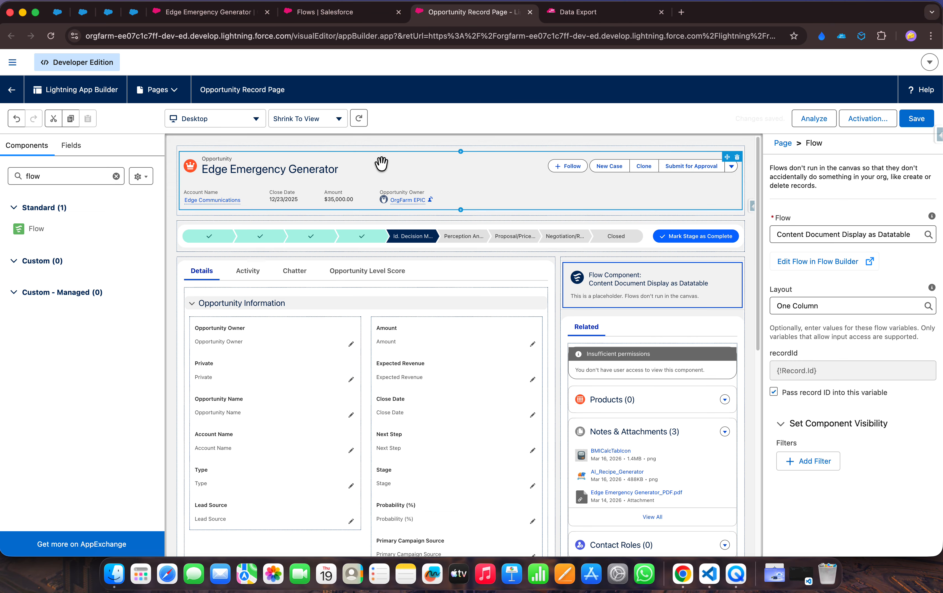
left_click(914, 119)
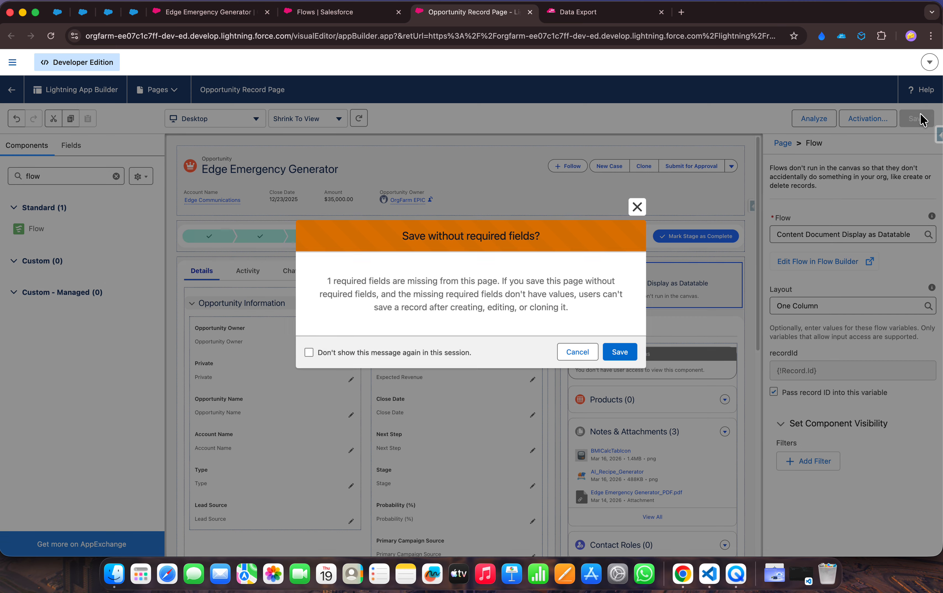
left_click(620, 353)
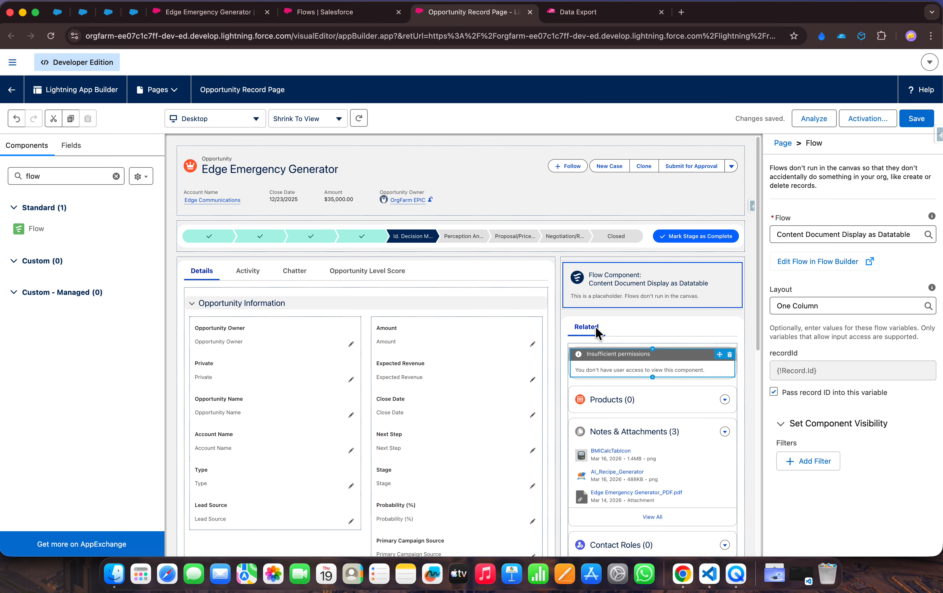
- Reload the Edge Emergency Generator opportunity and compare the embedded file datatable with Notes & Attachments
left_click(333, 15)
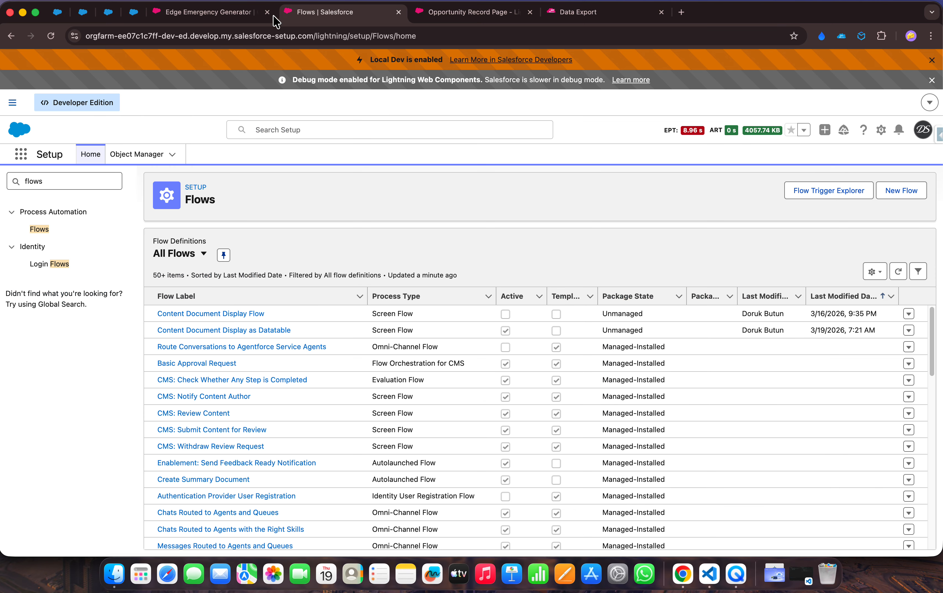
left_click(202, 18)
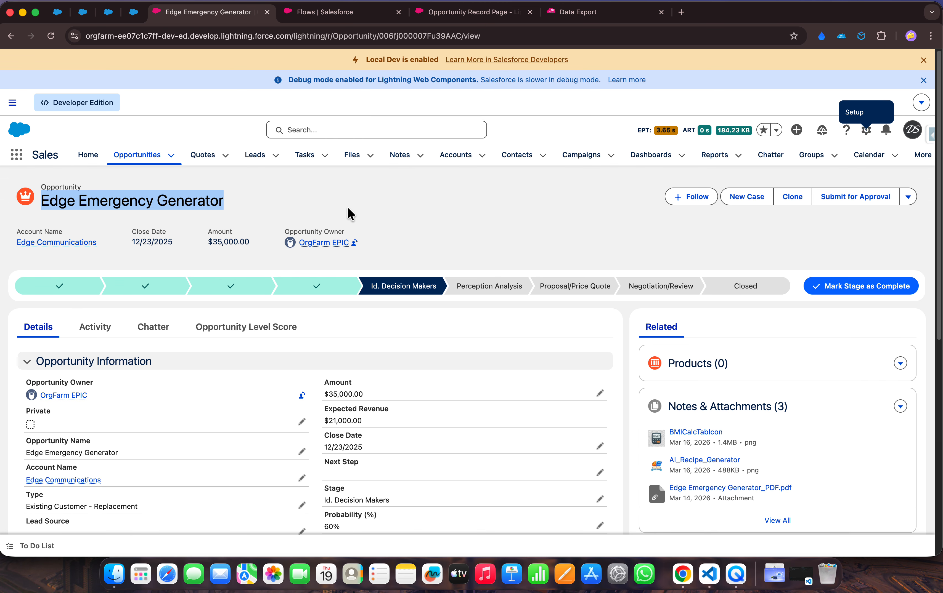
left_click(51, 35)
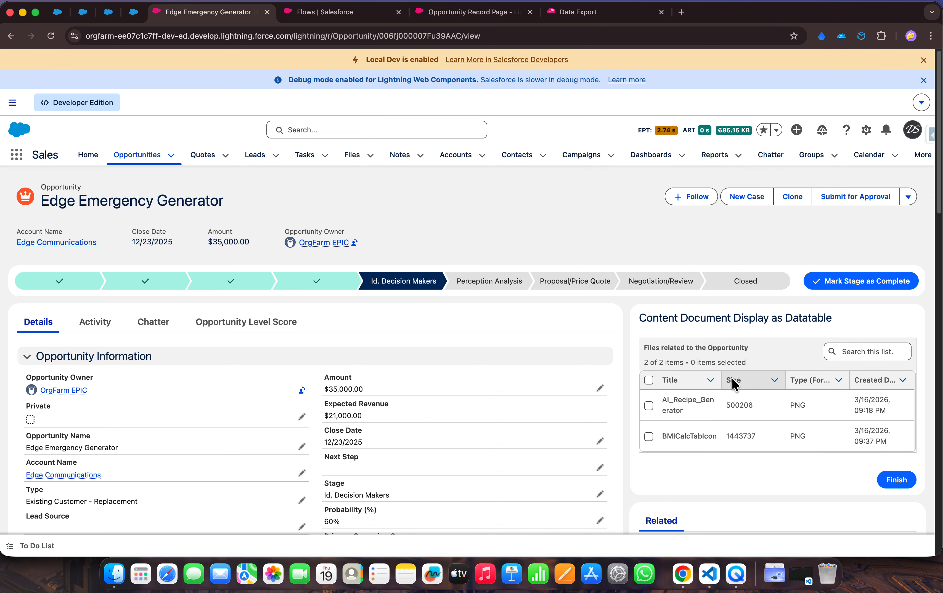
scroll(568, 400, "down", 2)
scroll(568, 403, "down", 4)
scroll(624, 374, "up", 3)
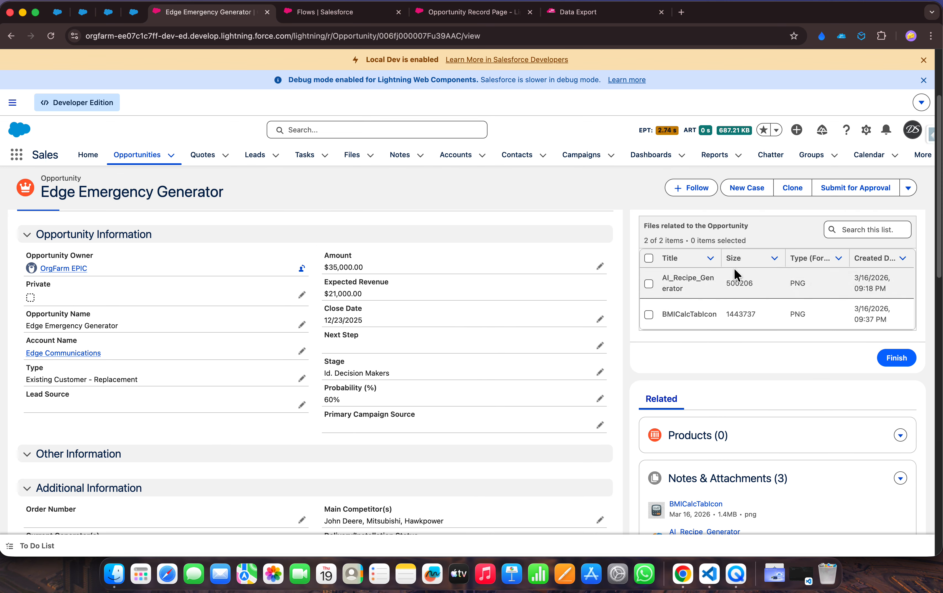
scroll(681, 448, "down", 2)
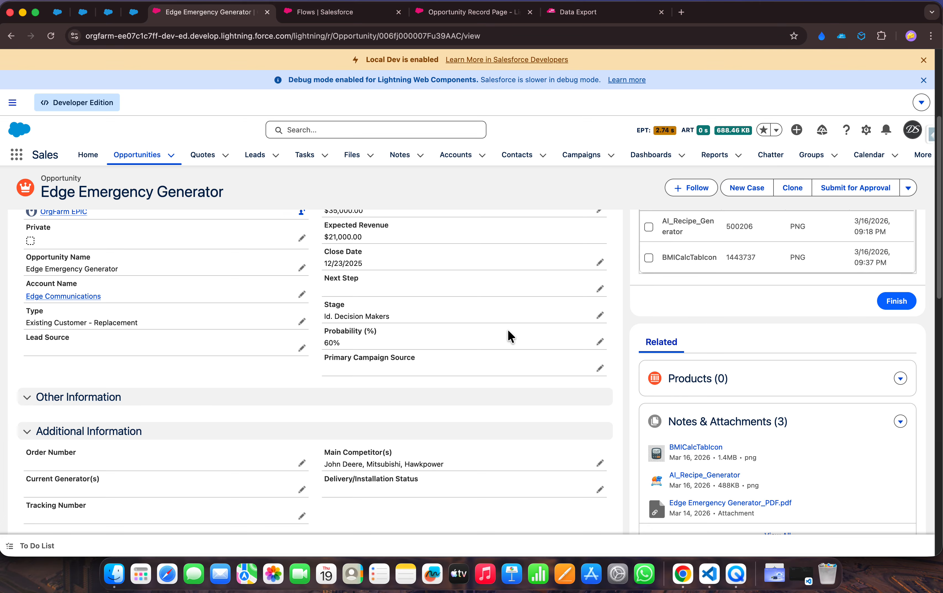
- Preview the BMICalcTabIcon file from Notes & Attachments and delete it
left_click(715, 448)
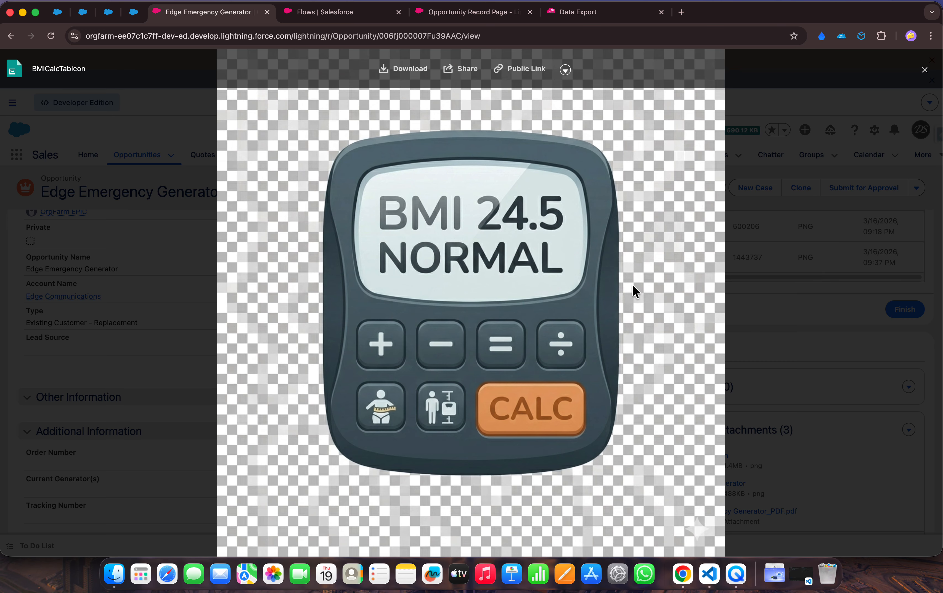
left_click(565, 70)
left_click(589, 194)
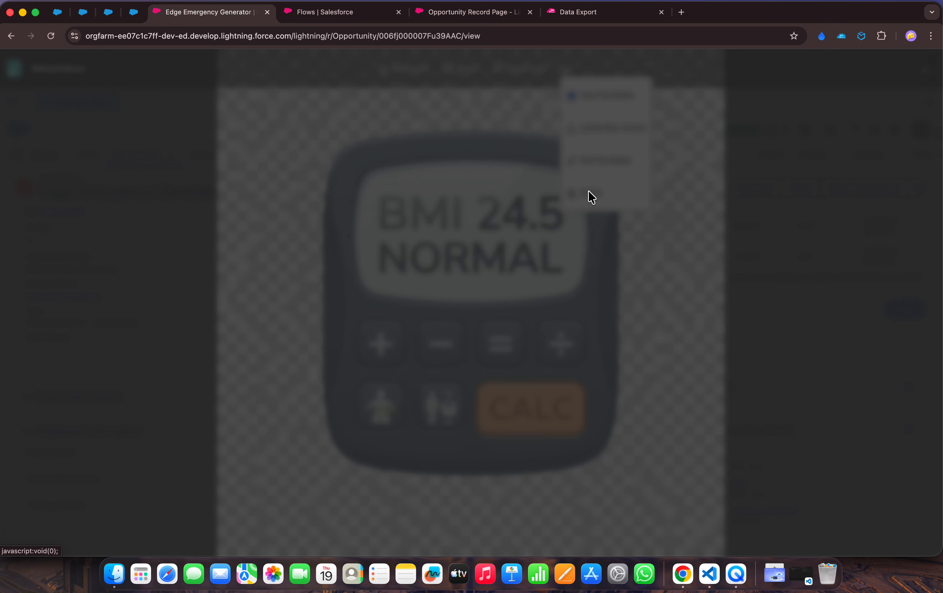
left_click(616, 325)
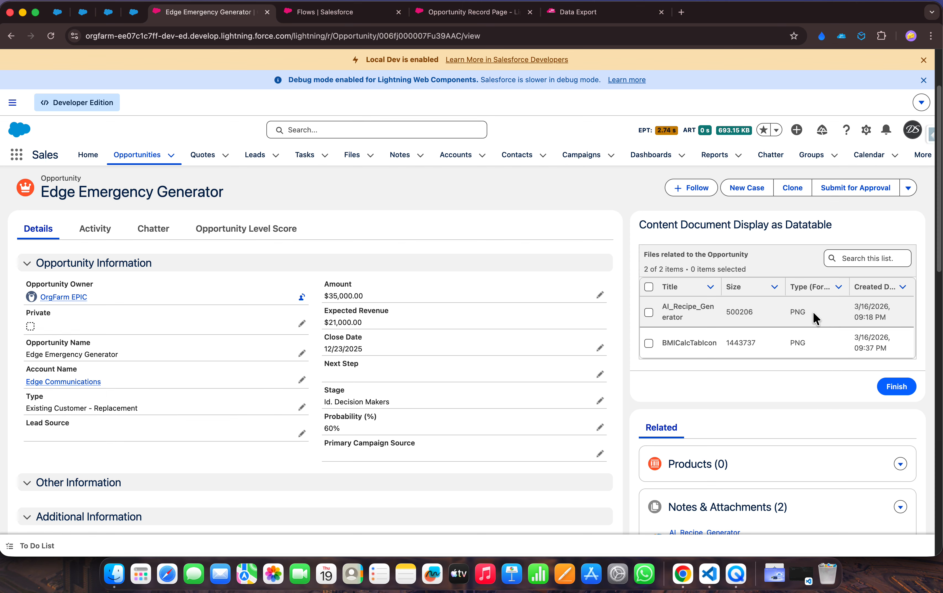
- Finish the embedded flow to refresh its file datatable and compare it with Notes & Attachments
left_click(889, 383)
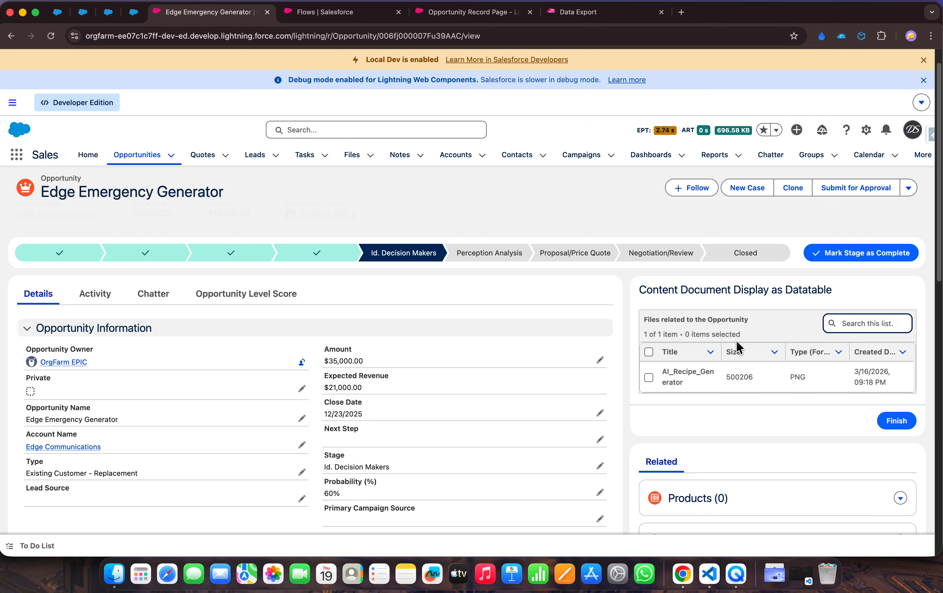
left_click(665, 371)
scroll(613, 396, "down", 4)
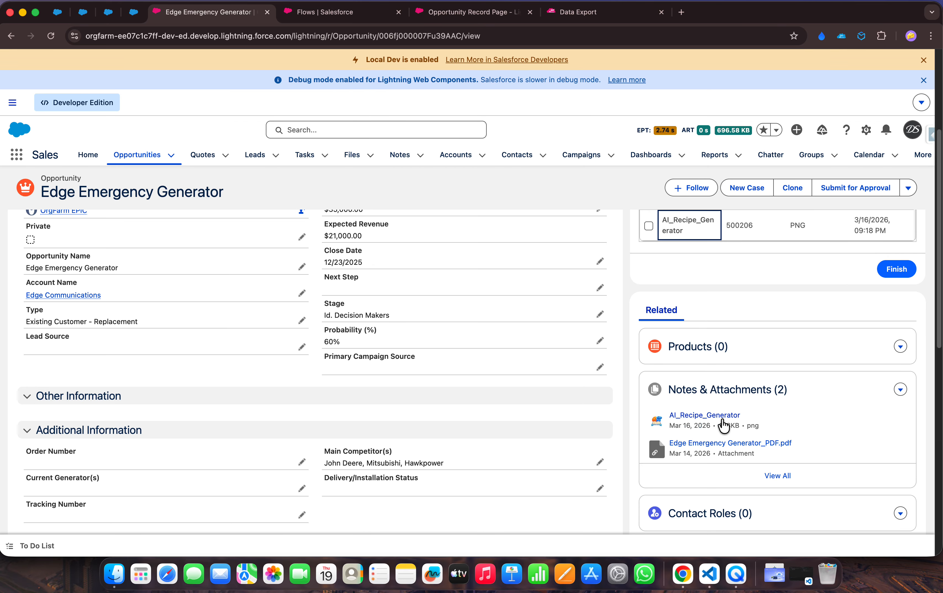
scroll(728, 418, "up", 3)
scroll(857, 418, "down", 2)
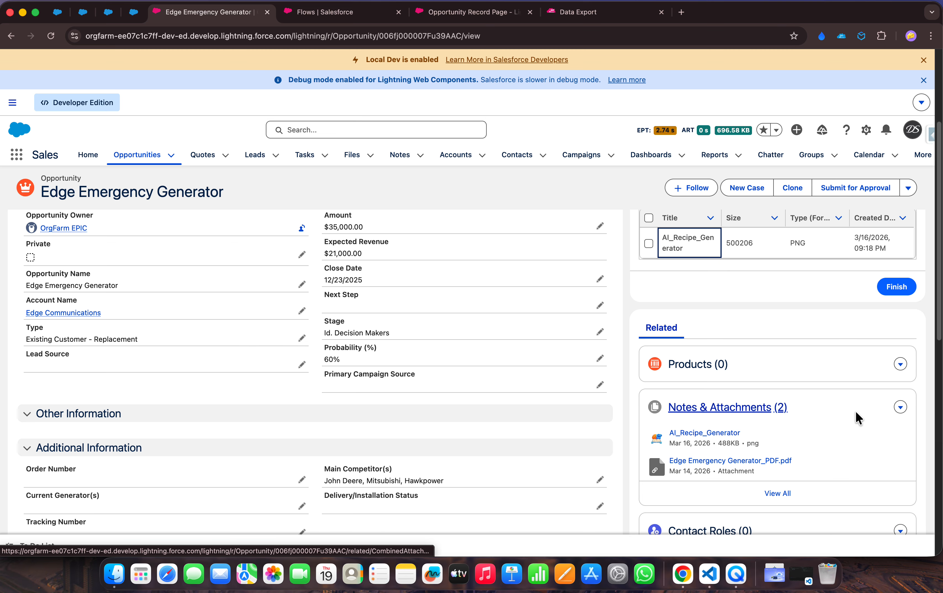
- Start a file upload for Notes & Attachments and browse to the Downloads folder inside the home folder
left_click(900, 410)
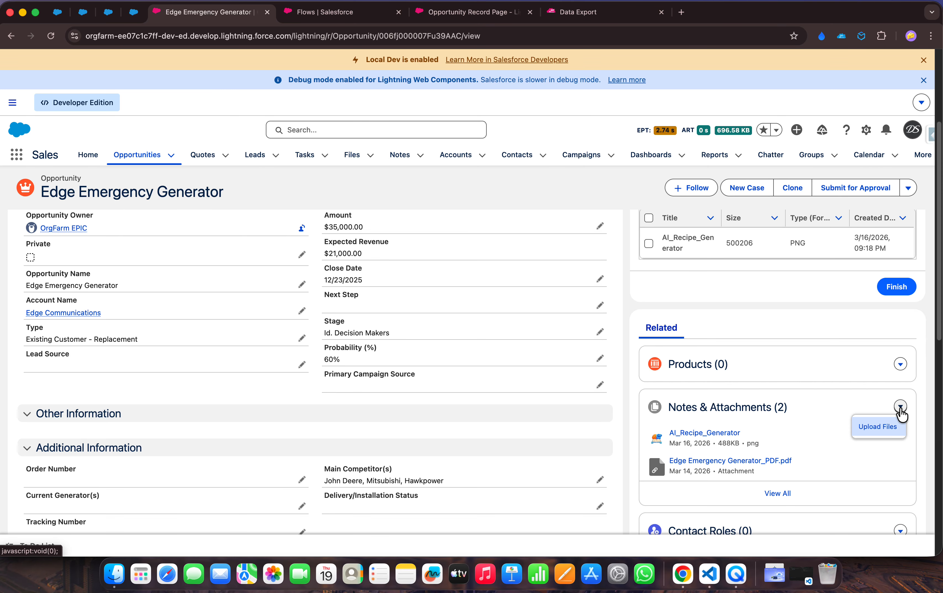
left_click(873, 424)
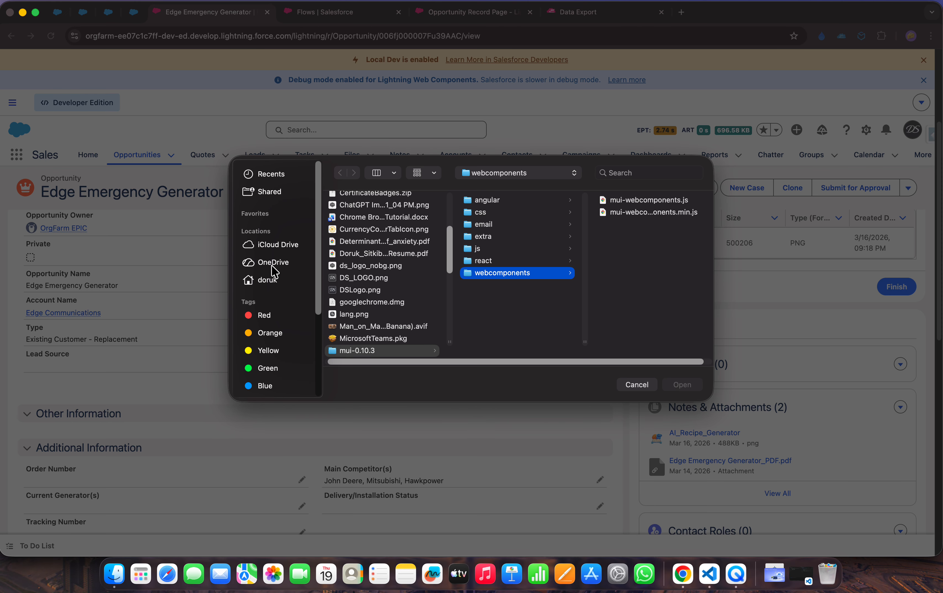
left_click(268, 284)
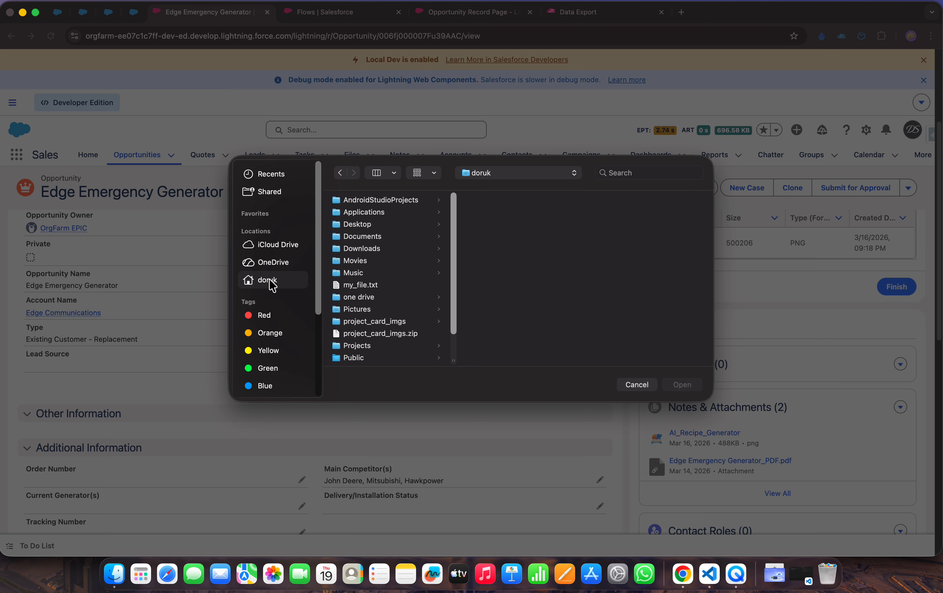
scroll(395, 270, "up", 1)
scroll(354, 321, "down", 1)
scroll(356, 326, "up", 1)
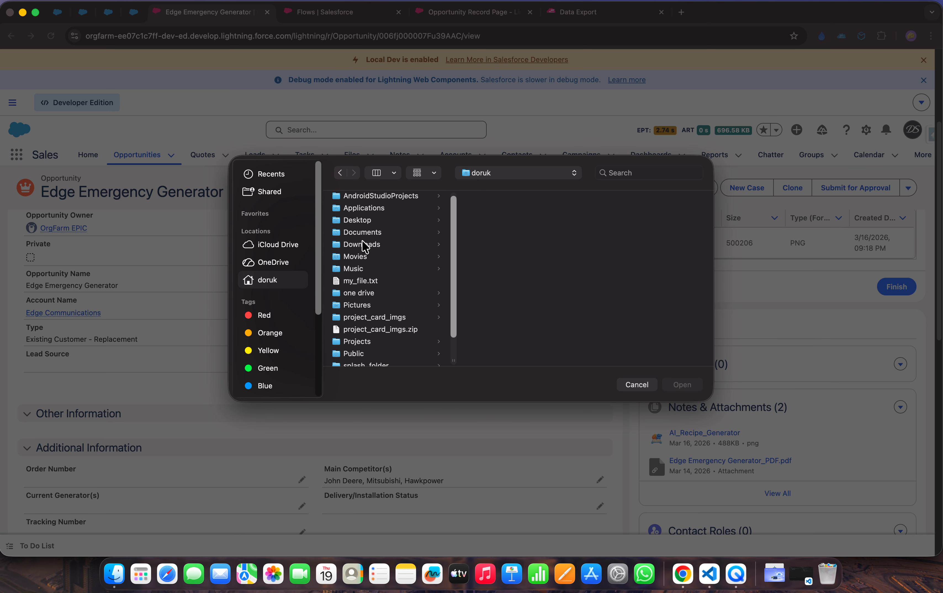
left_click(361, 244)
- Choose todoListBGImage.jpg from Downloads and complete its upload to the opportunity
scroll(486, 301, "down", 3)
scroll(486, 299, "down", 10)
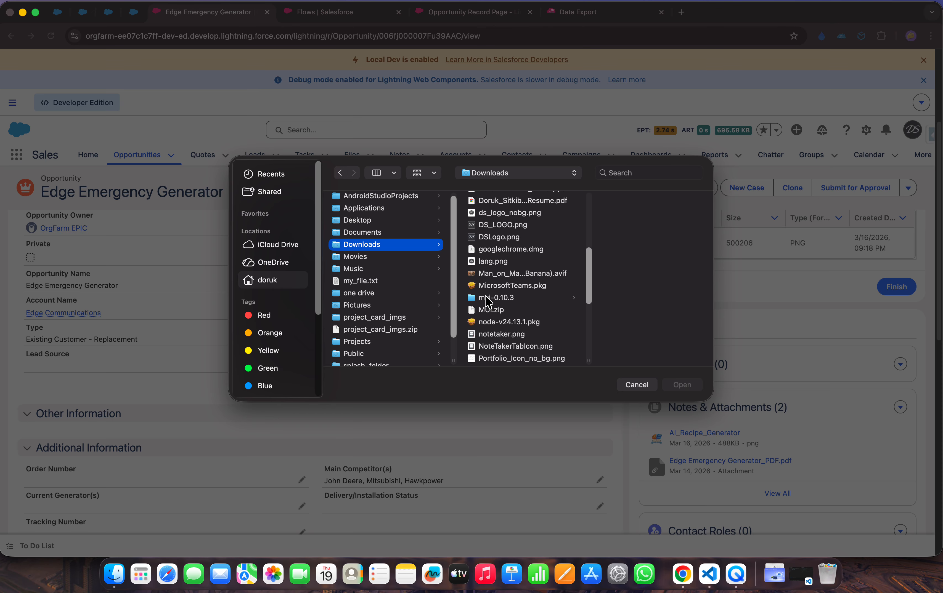
scroll(485, 296, "up", 2)
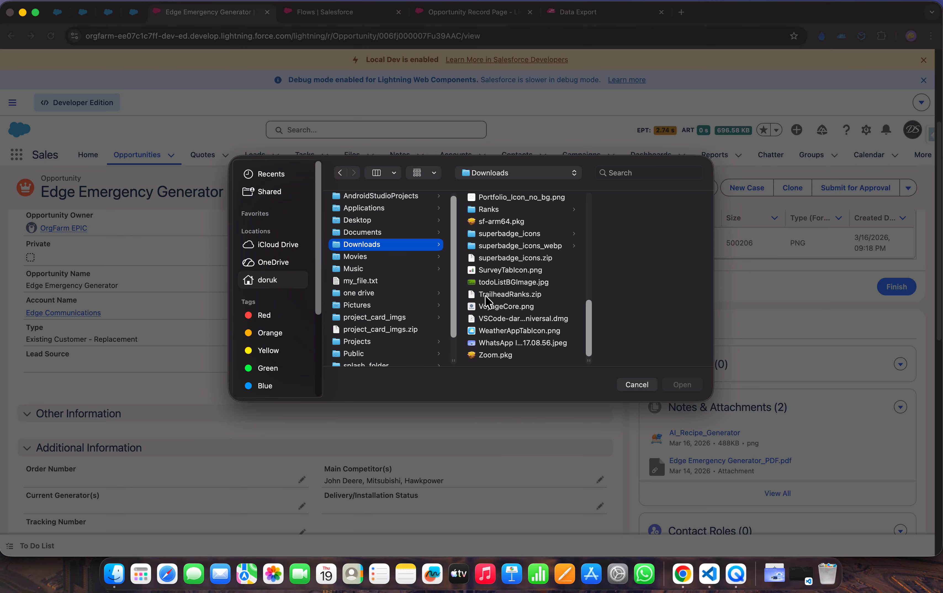
scroll(485, 296, "up", 3)
scroll(485, 296, "down", 3)
left_click(508, 284)
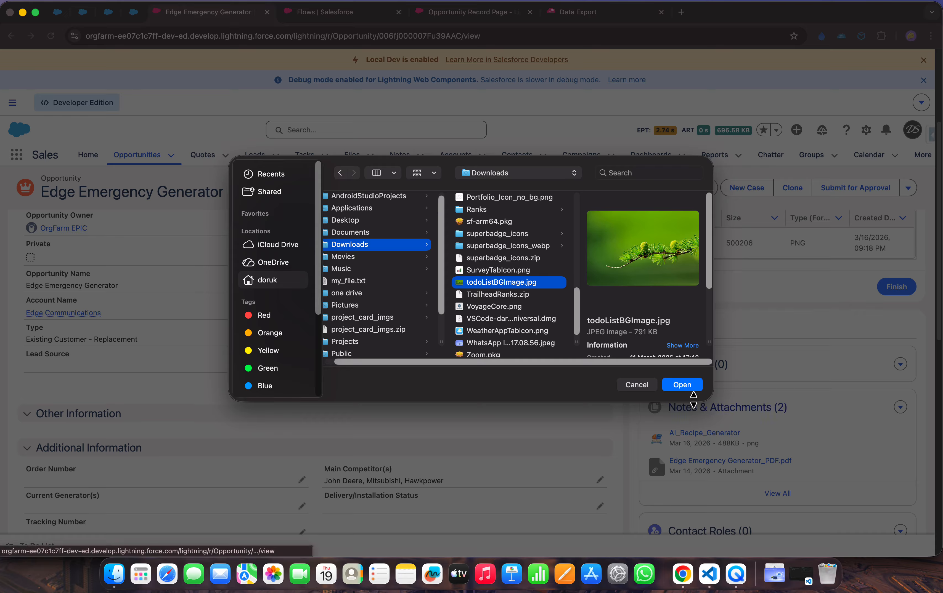
left_click(683, 385)
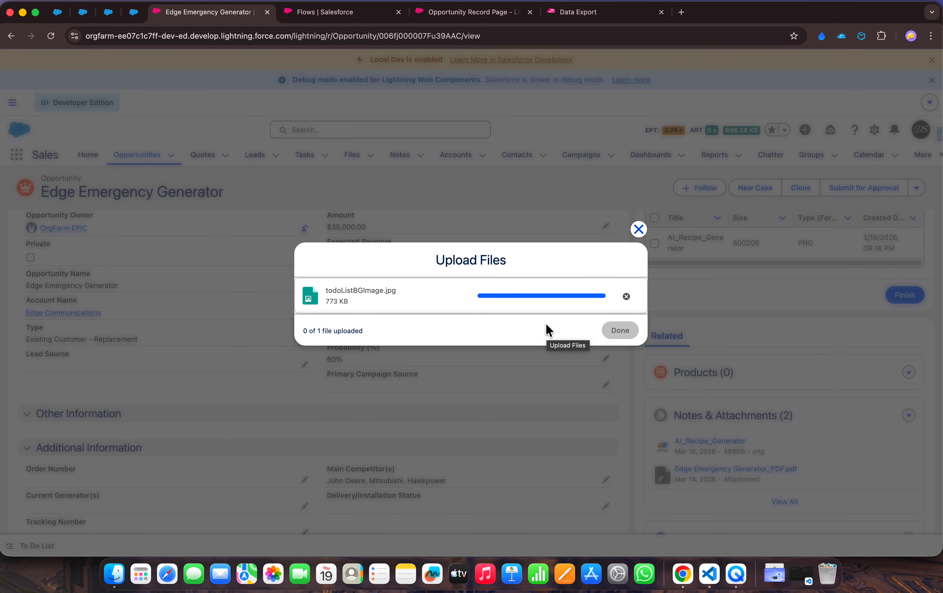
left_click(622, 335)
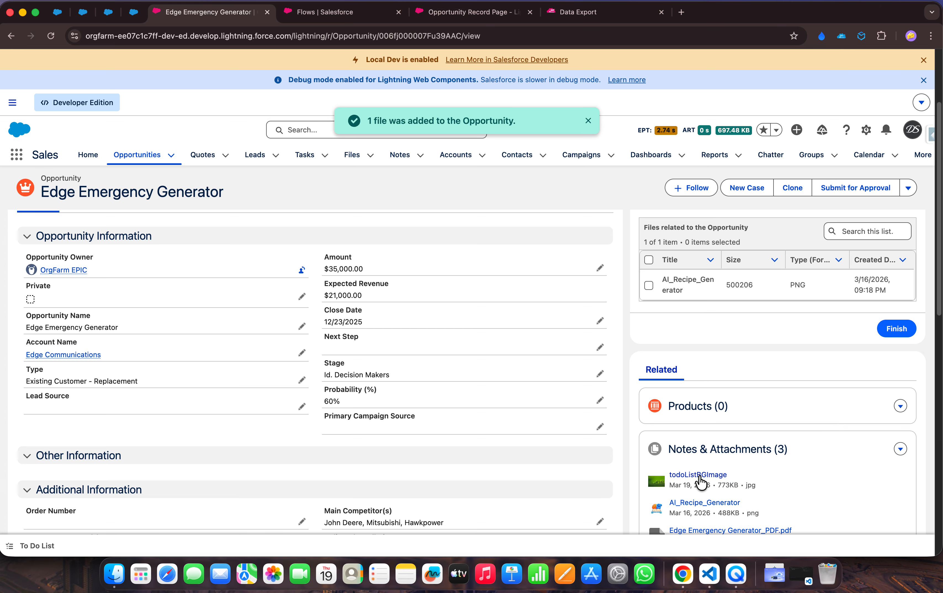
- Finish the embedded flow to refresh its datatable and check the todoListBGImage entry against Notes & Attachments for this opportunity
left_click(897, 331)
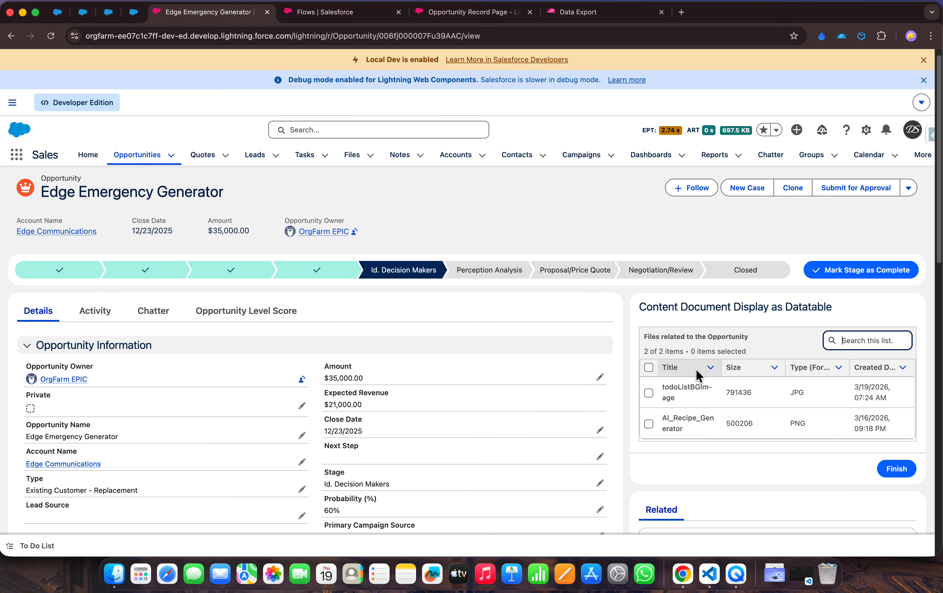
left_click_drag(658, 389, 677, 399)
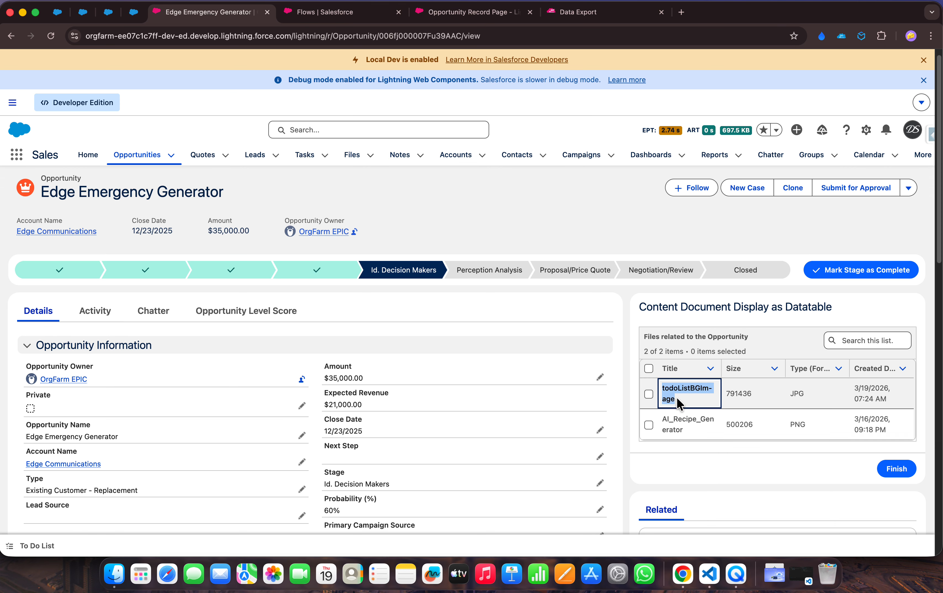
scroll(636, 445, "down", 3)
scroll(637, 444, "down", 5)
scroll(637, 444, "up", 3)
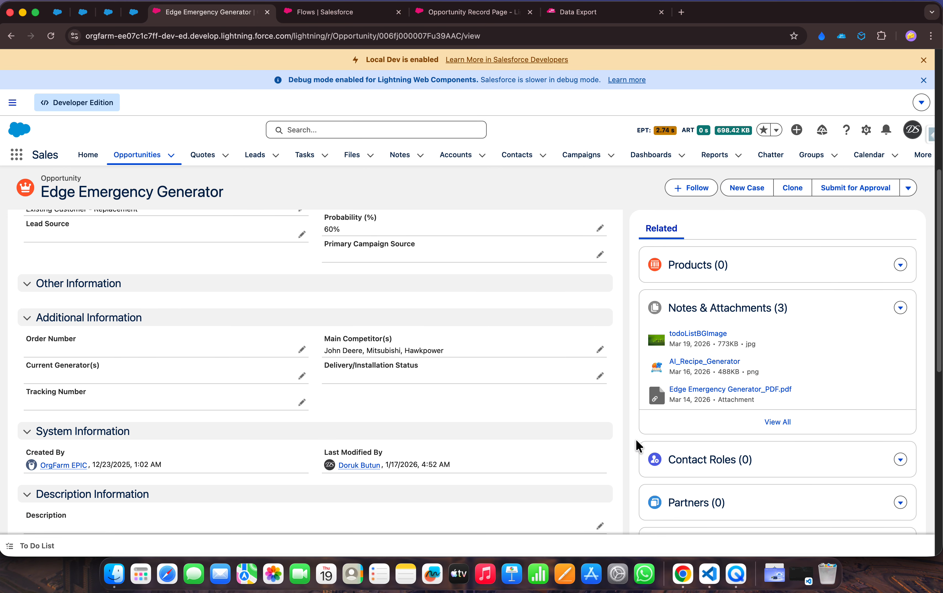
scroll(637, 445, "up", 1)
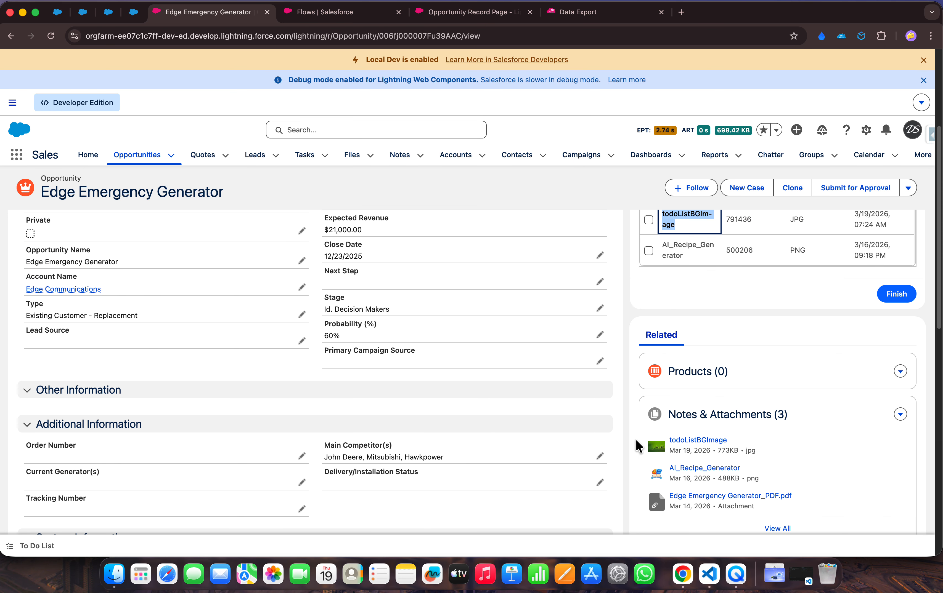
scroll(710, 314, "up", 2)
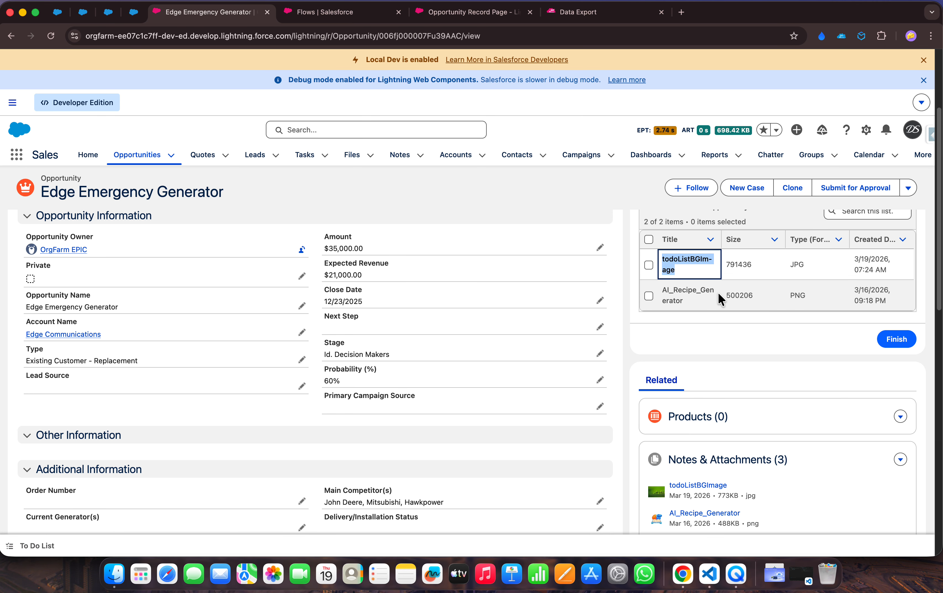
left_click(58, 192)
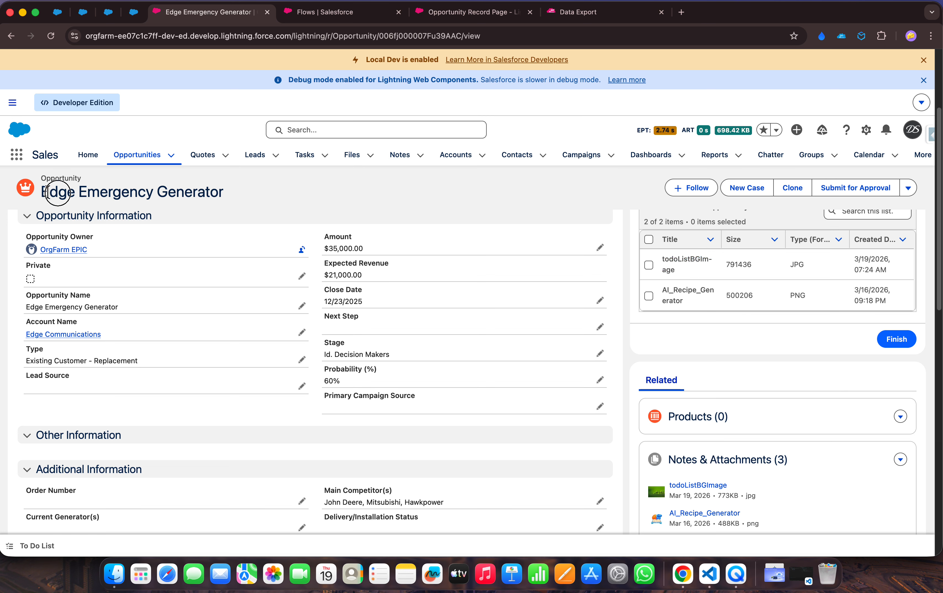
left_click_drag(58, 193, 226, 194)
left_click(232, 200)
scroll(319, 206, "up", 3)
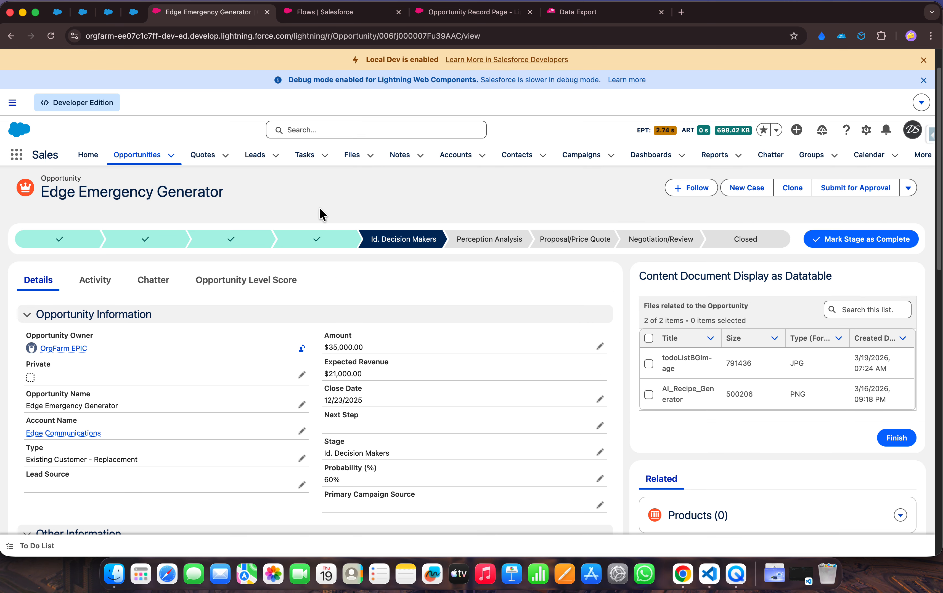
- Using the page annotation tools, draw two rectangles side by side over the record page and a smaller one below and between them
left_click(822, 35)
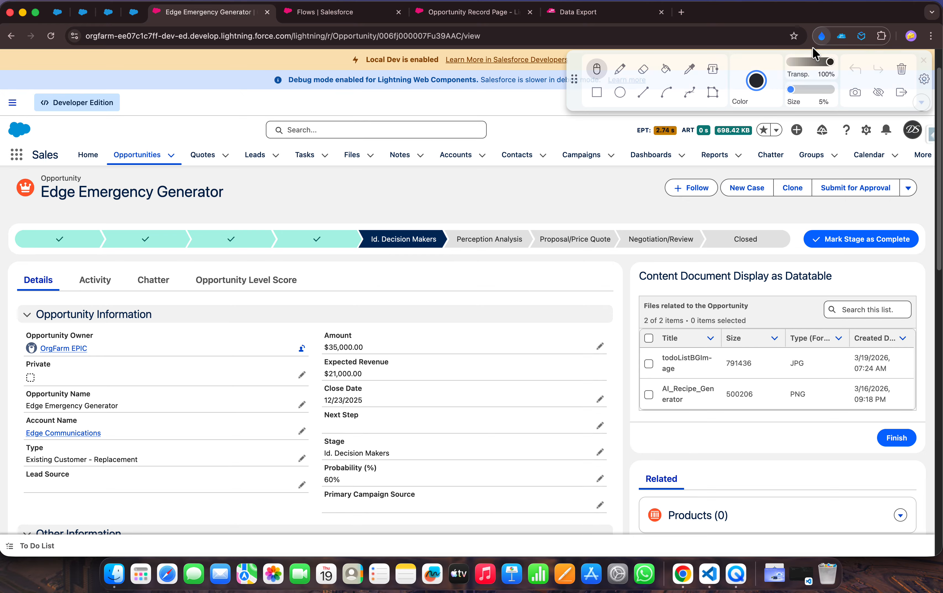
left_click(597, 92)
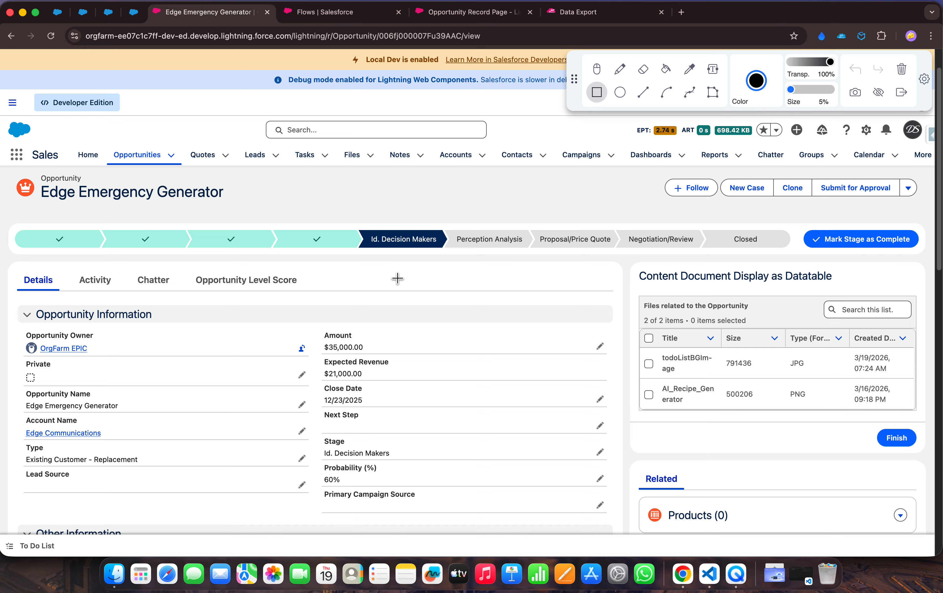
left_click_drag(397, 278, 477, 367)
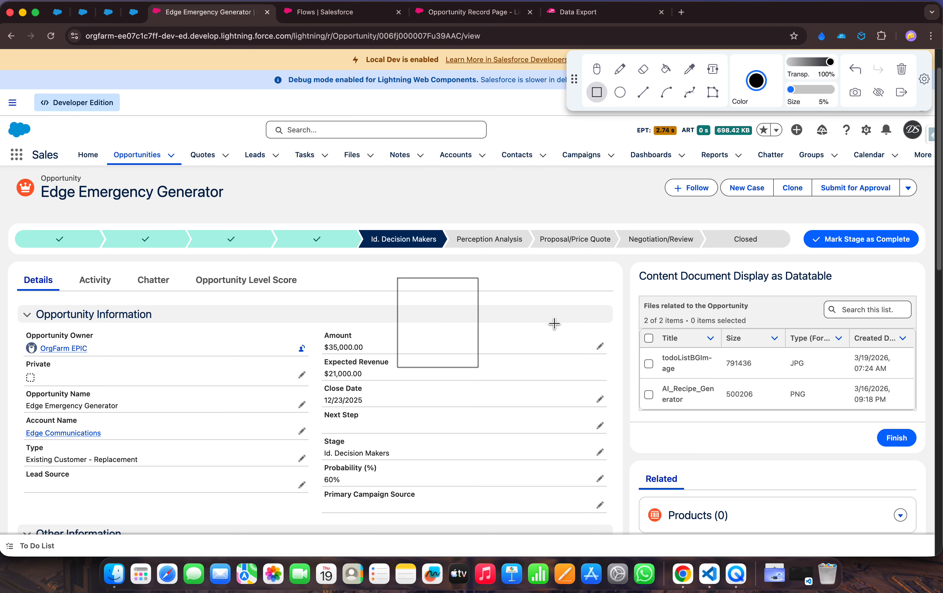
mouse_move(584, 280)
left_mouse_down()
mouse_move(679, 367)
mouse_move(666, 367)
left_mouse_up()
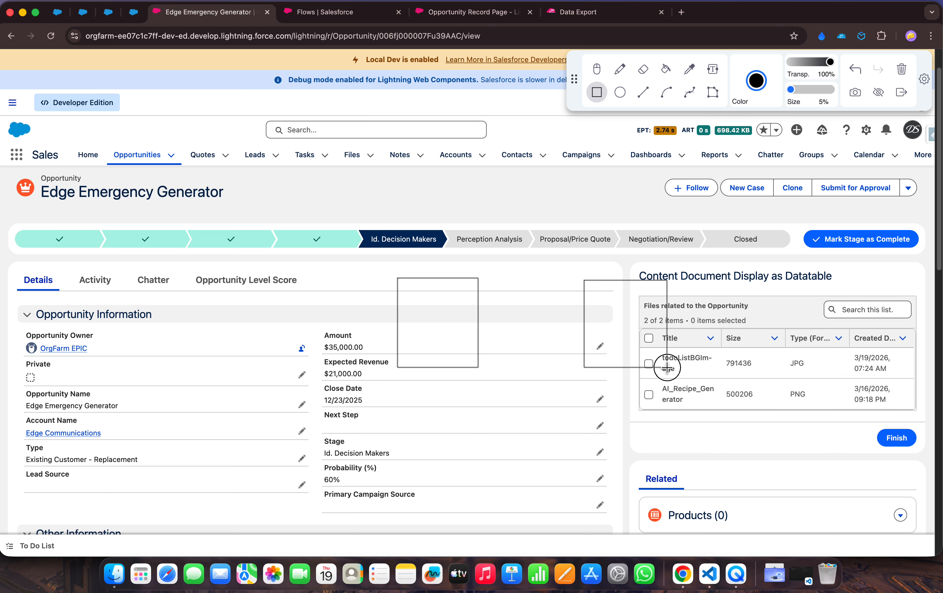
left_click_drag(667, 367, 666, 367)
left_click_drag(509, 413, 564, 462)
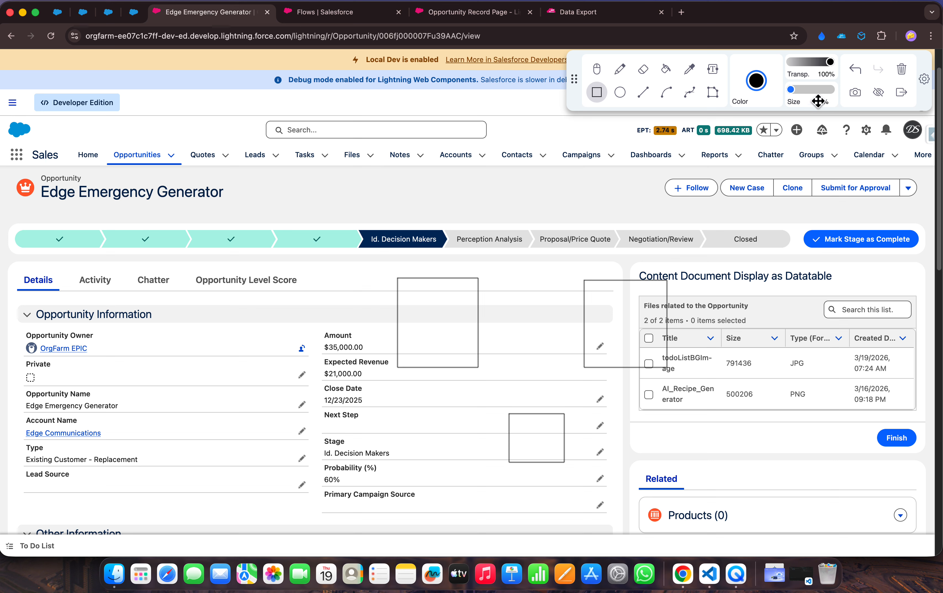
- Connect each of the two upper rectangles to the smaller lower rectangle with a straight line
left_click(643, 93)
left_click_drag(476, 368, 508, 436)
left_click_drag(612, 369, 565, 440)
- Label one upper rectangle "sObject (opportunity, account, case, lead)" with "Even custom Object" beneath, and the other "ContentDocument"
left_click(712, 69)
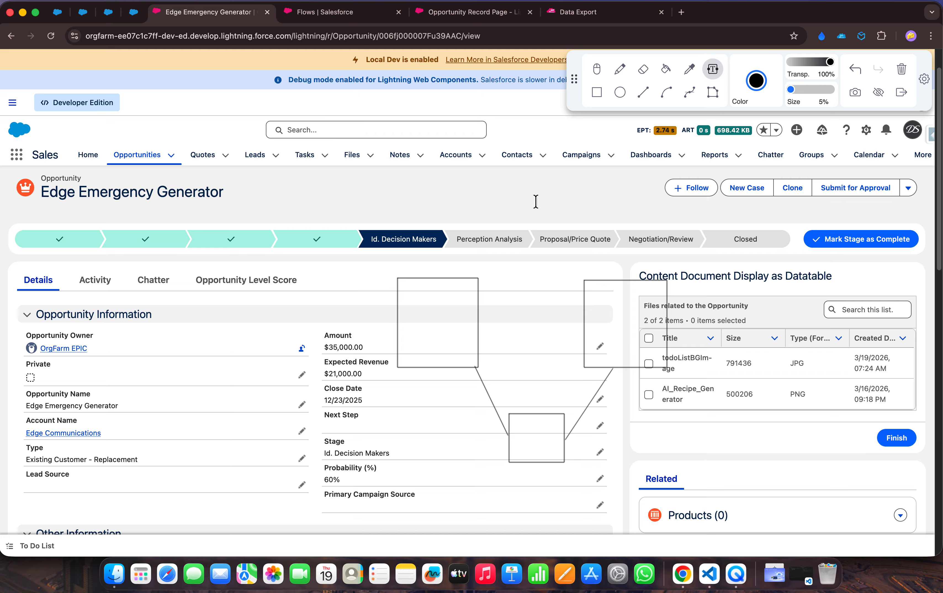
left_click(398, 271)
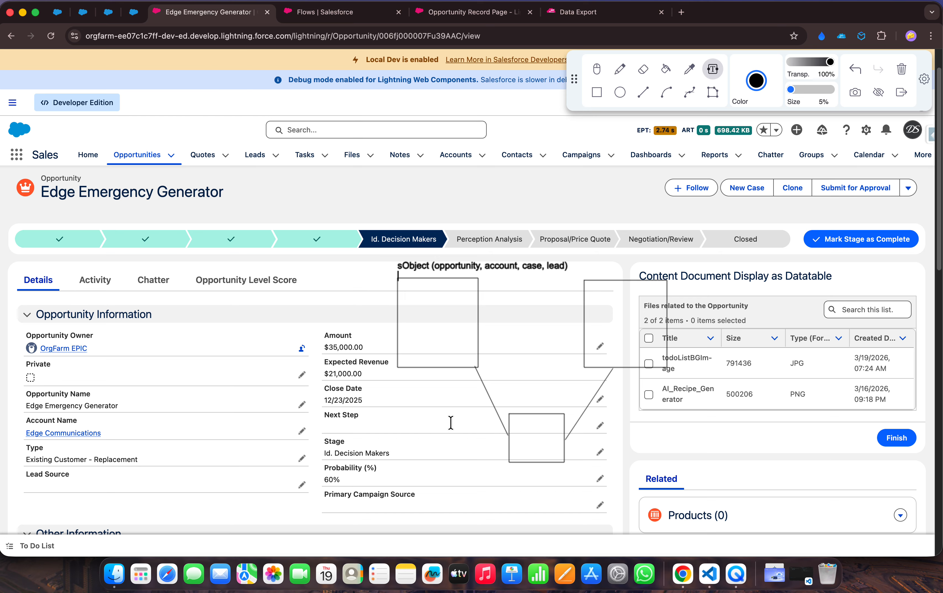
type("stom Objec")
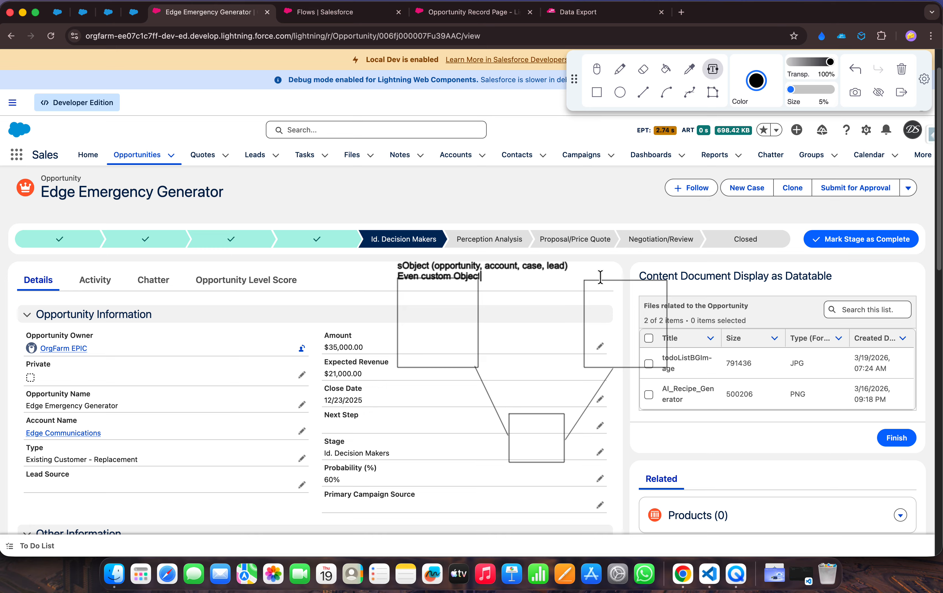
left_click(601, 263)
type("ContentDocument")
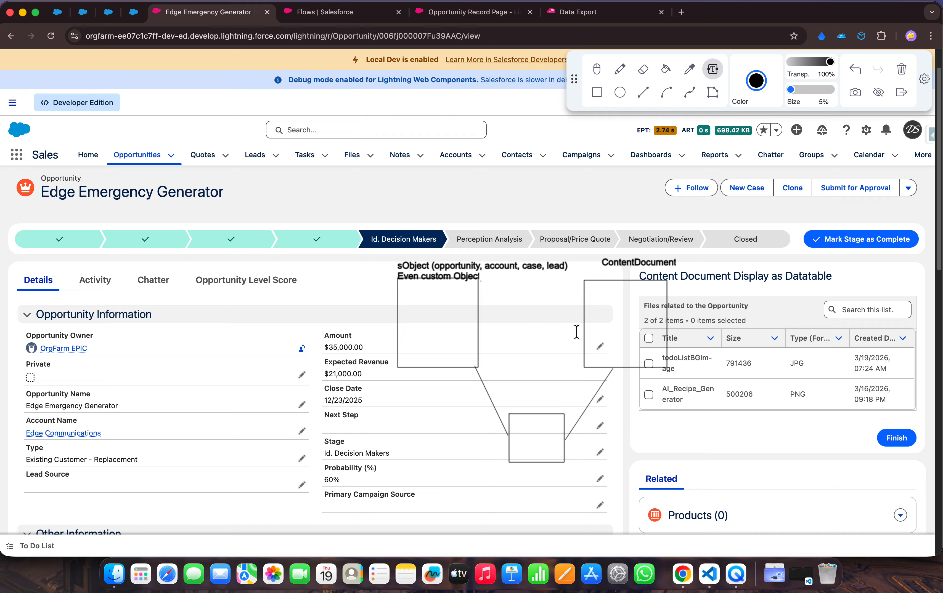
- Label the lower rectangle "ContentDocumentLink" and title the diagram "Many to many relationship" above the boxes
left_click(494, 476)
type("ContentDocumentLink")
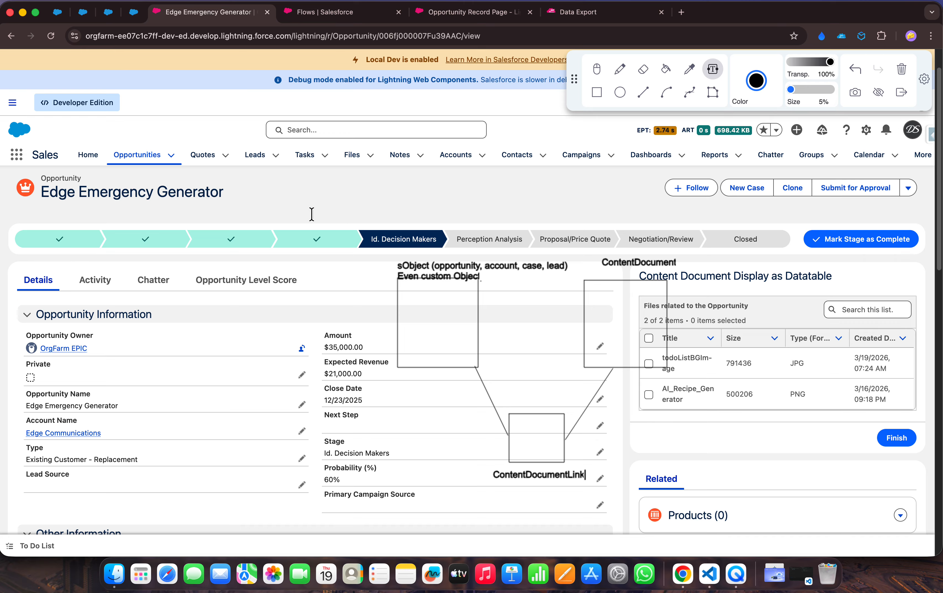
left_click(395, 204)
type("Many to many relationship")
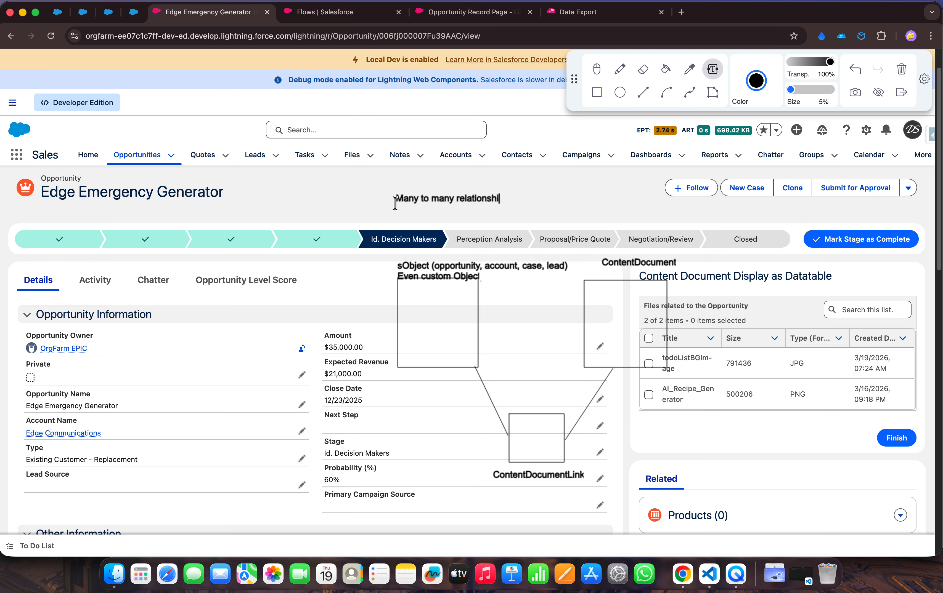